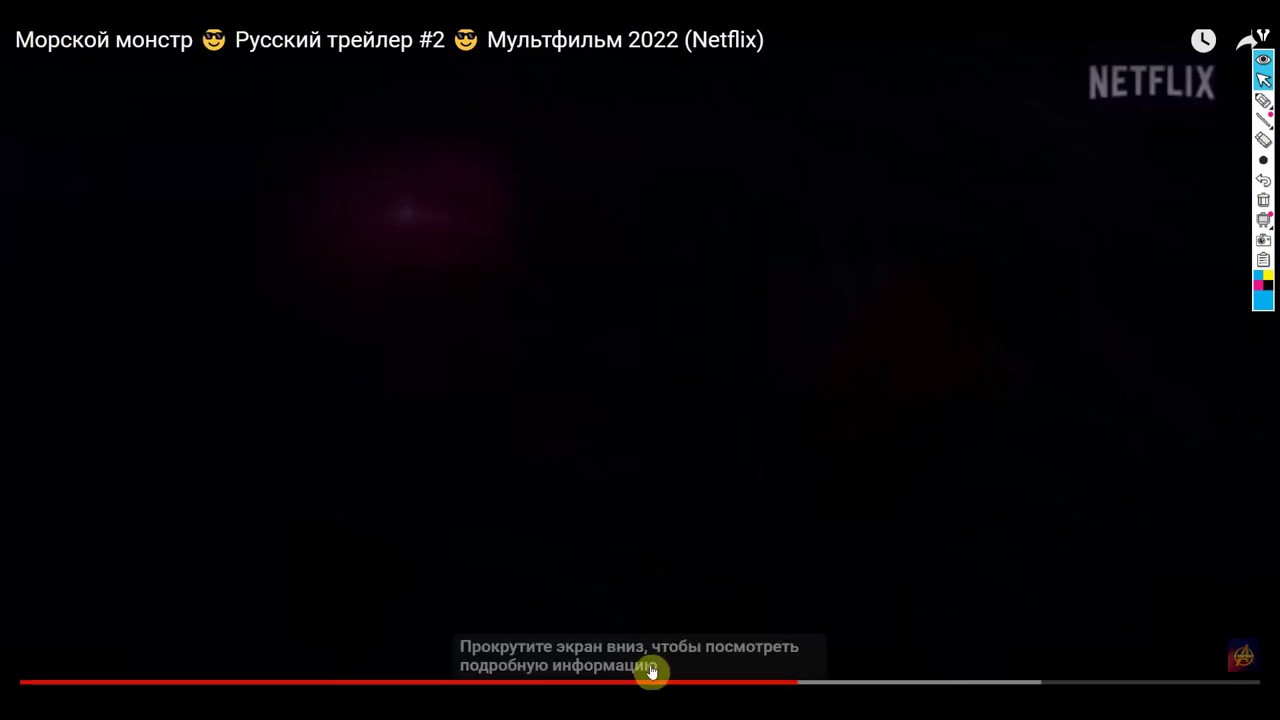
# Rewind the Морской монстр trailer to around 1:17, back to the jungle scenes
pyautogui.click(692, 683)
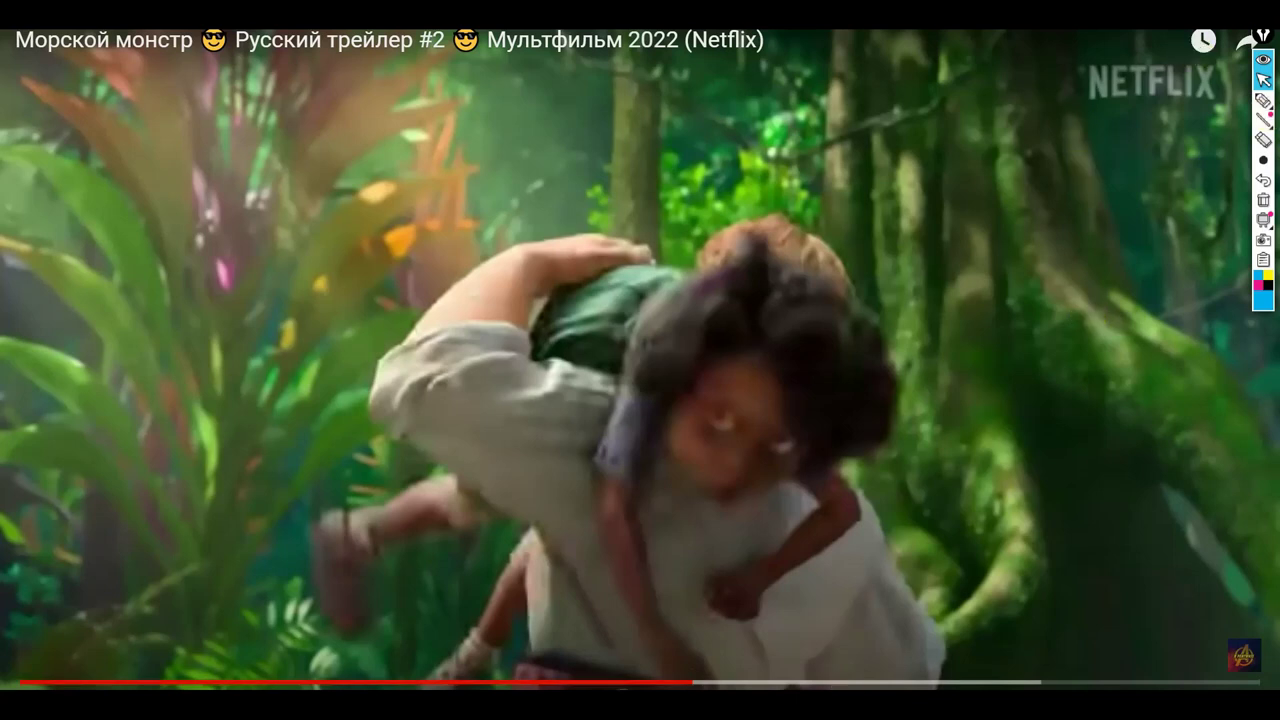
pyautogui.click(598, 683)
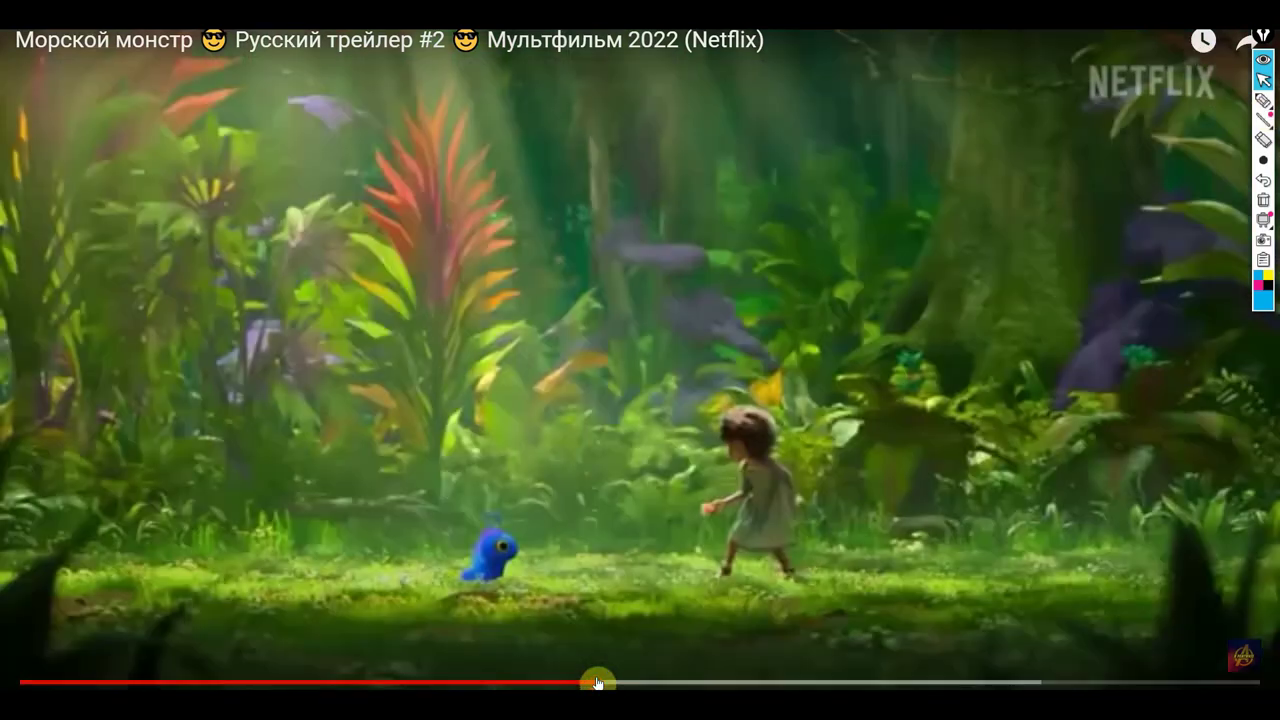
pyautogui.moveTo(598, 683); pyautogui.dragTo(587, 683)
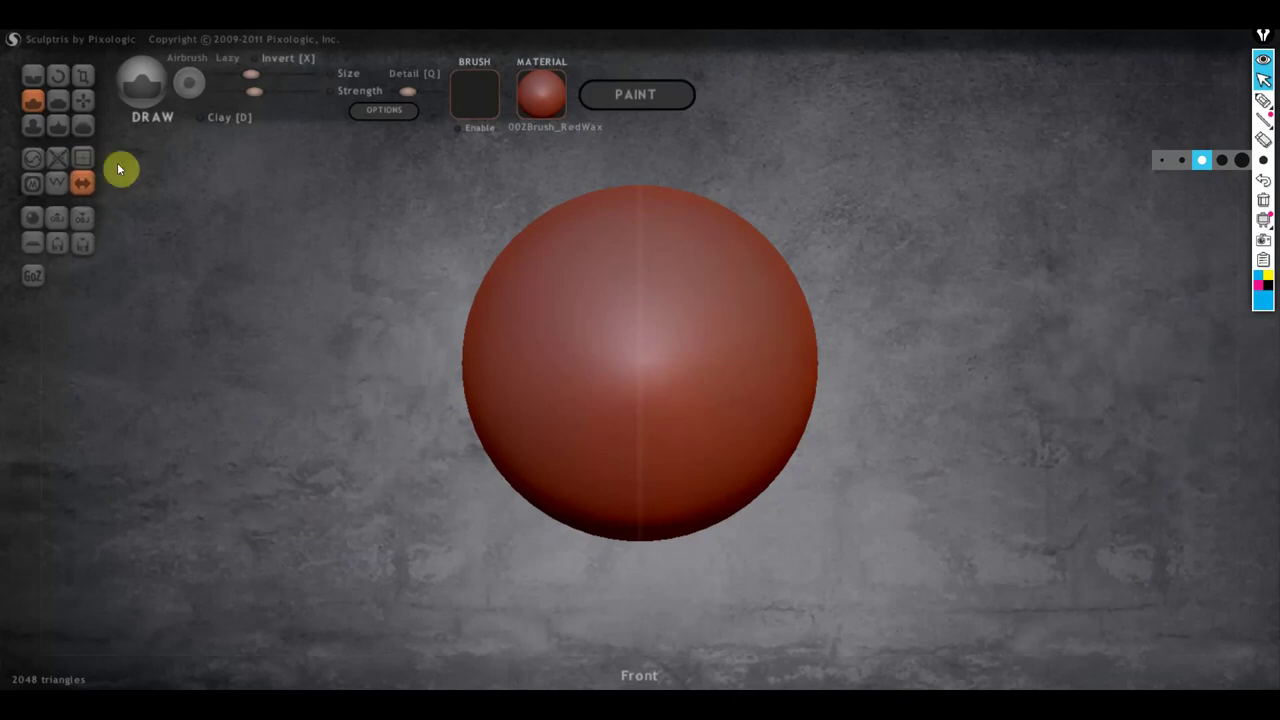
# Import the Female_PlanesofHead_128 bust into a new scene and inspect it
pyautogui.click(58, 227)
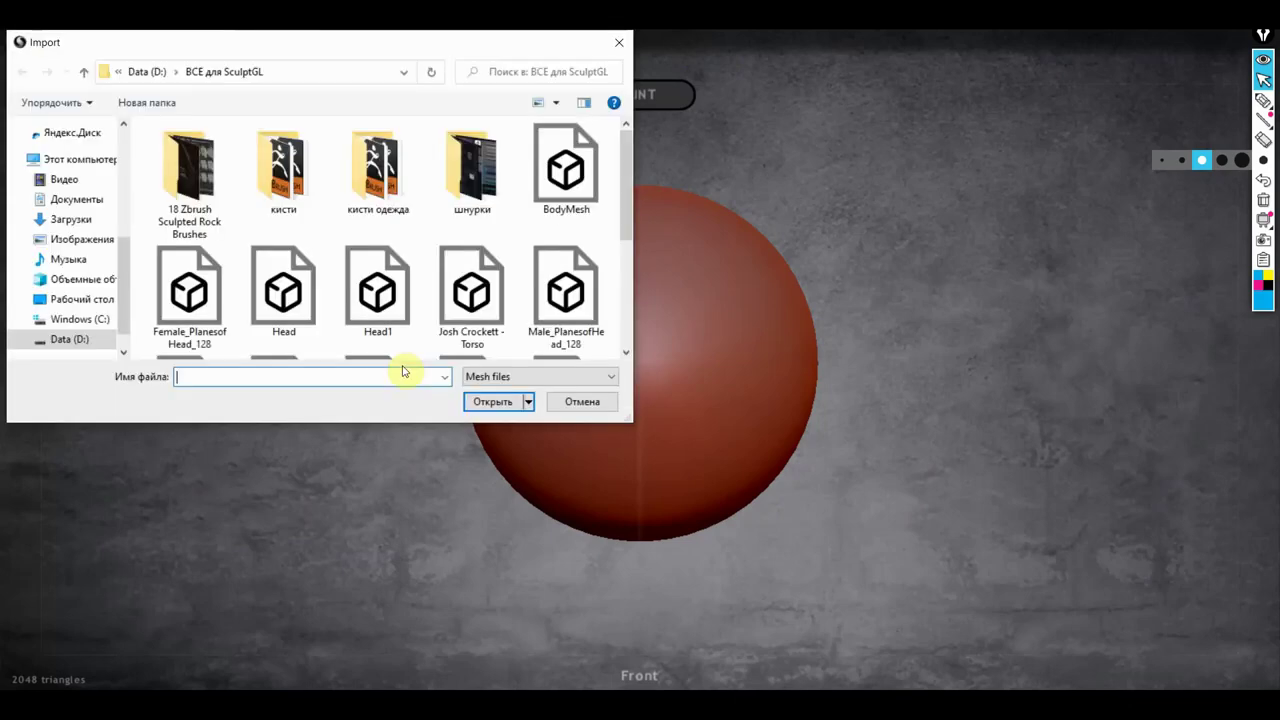
pyautogui.doubleClick(192, 308)
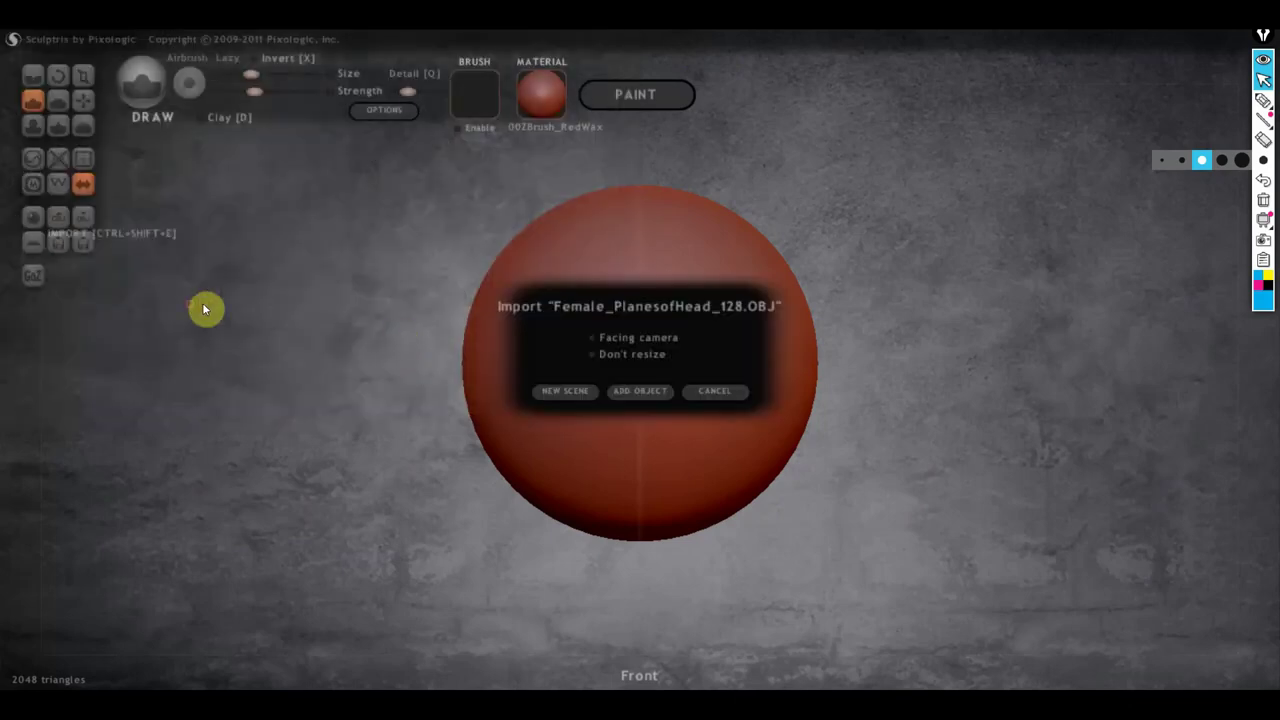
pyautogui.click(582, 394)
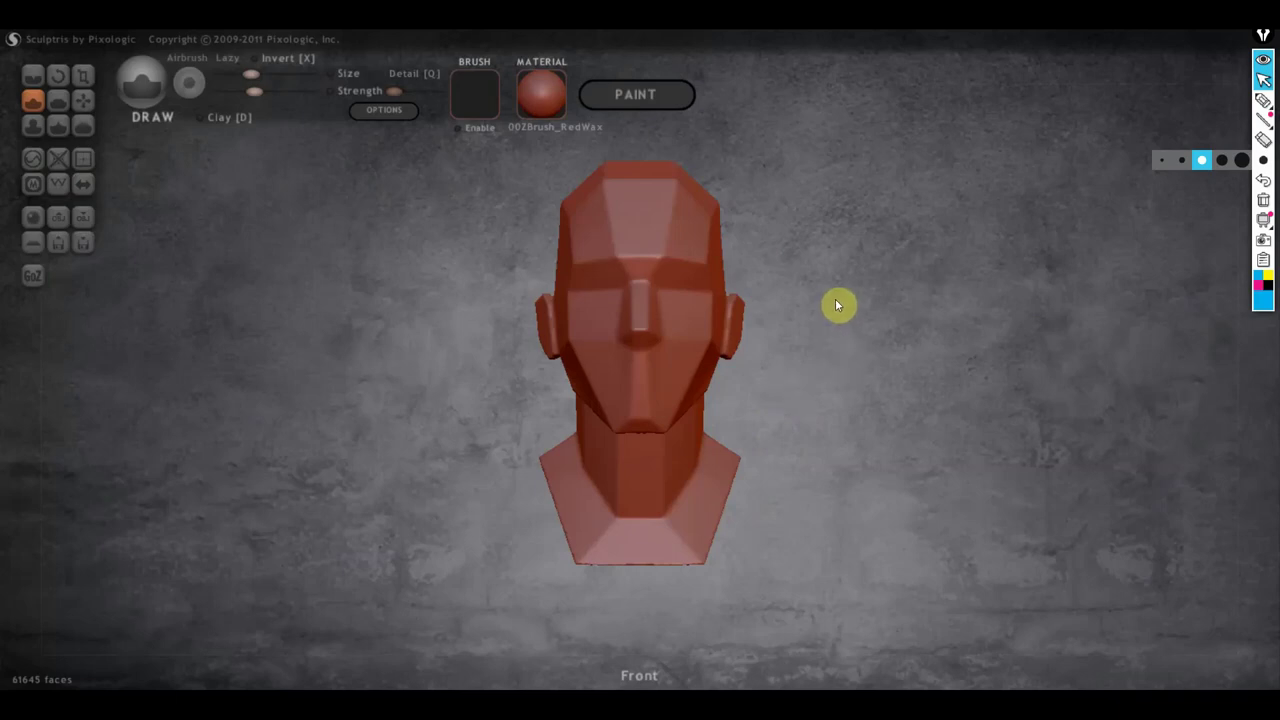
pyautogui.moveTo(837, 303)
pyautogui.mouseDown()
pyautogui.moveTo(911, 337)
pyautogui.moveTo(1011, 331)
pyautogui.moveTo(882, 350)
pyautogui.moveTo(609, 340)
pyautogui.moveTo(819, 332)
pyautogui.moveTo(831, 355)
pyautogui.mouseUp()
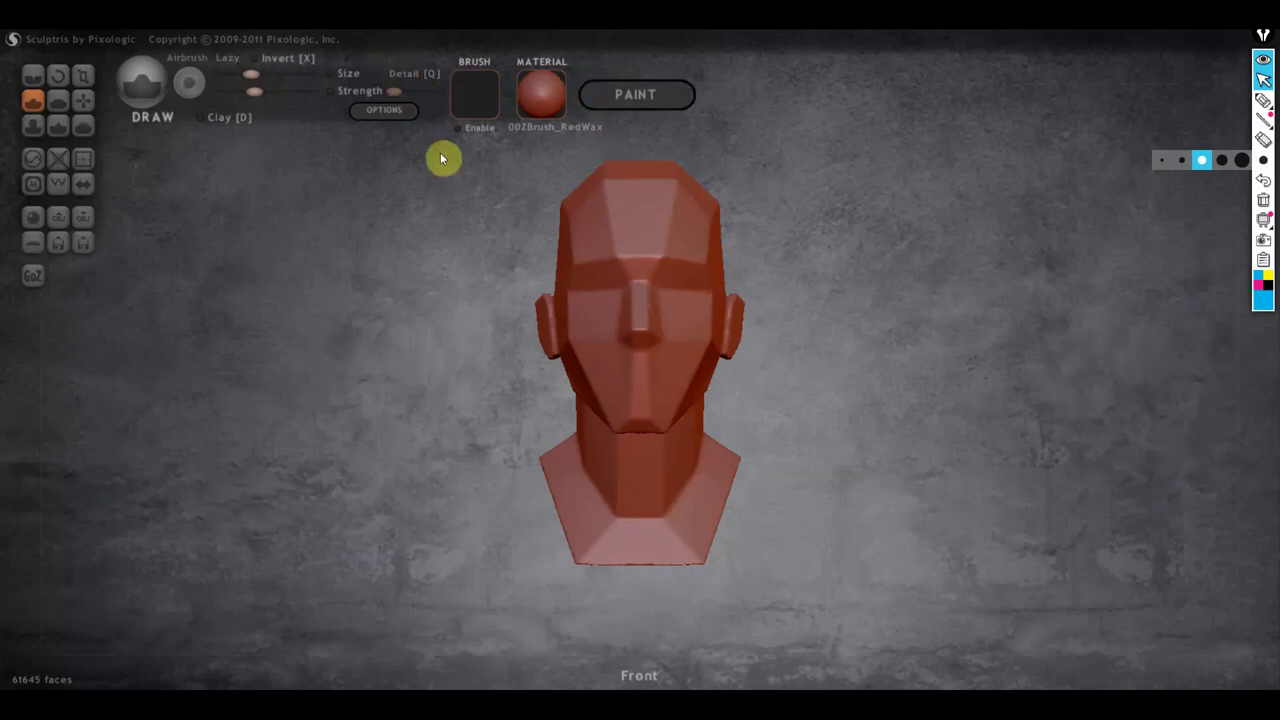
pyautogui.click(386, 113)
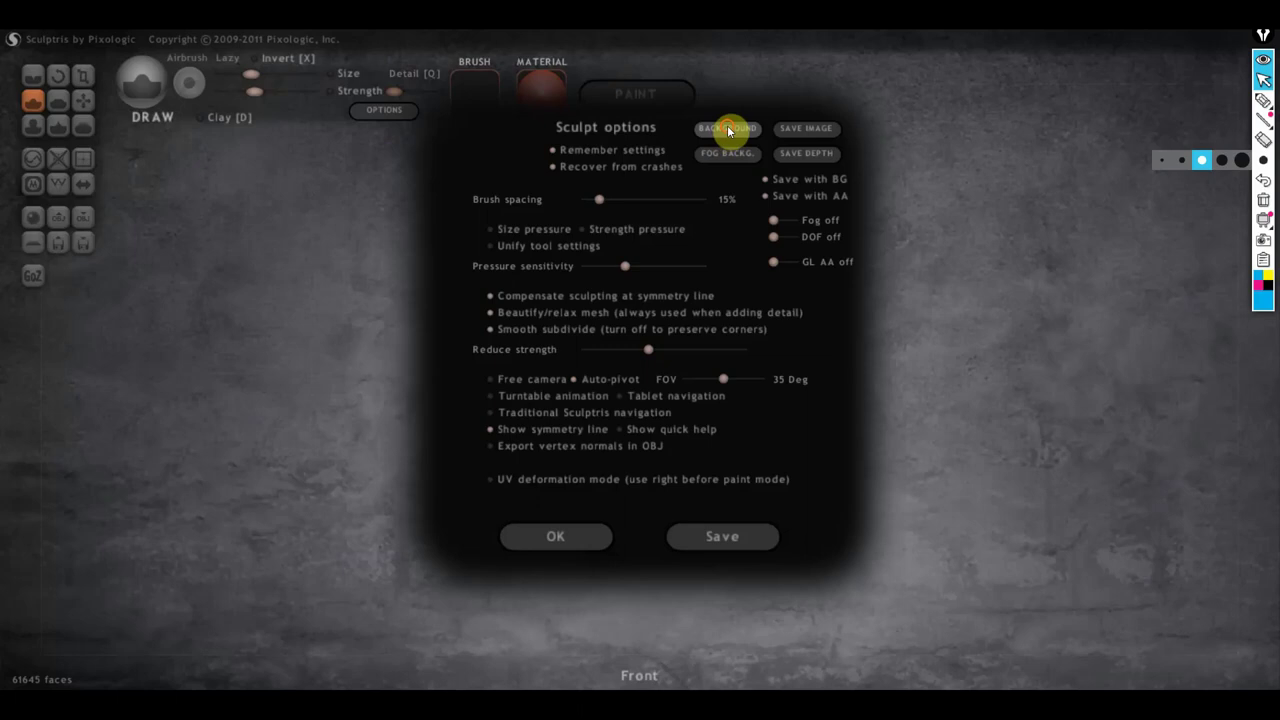
# Set the second sailor screenshot from the Desktop as the viewport background image
pyautogui.click(726, 128)
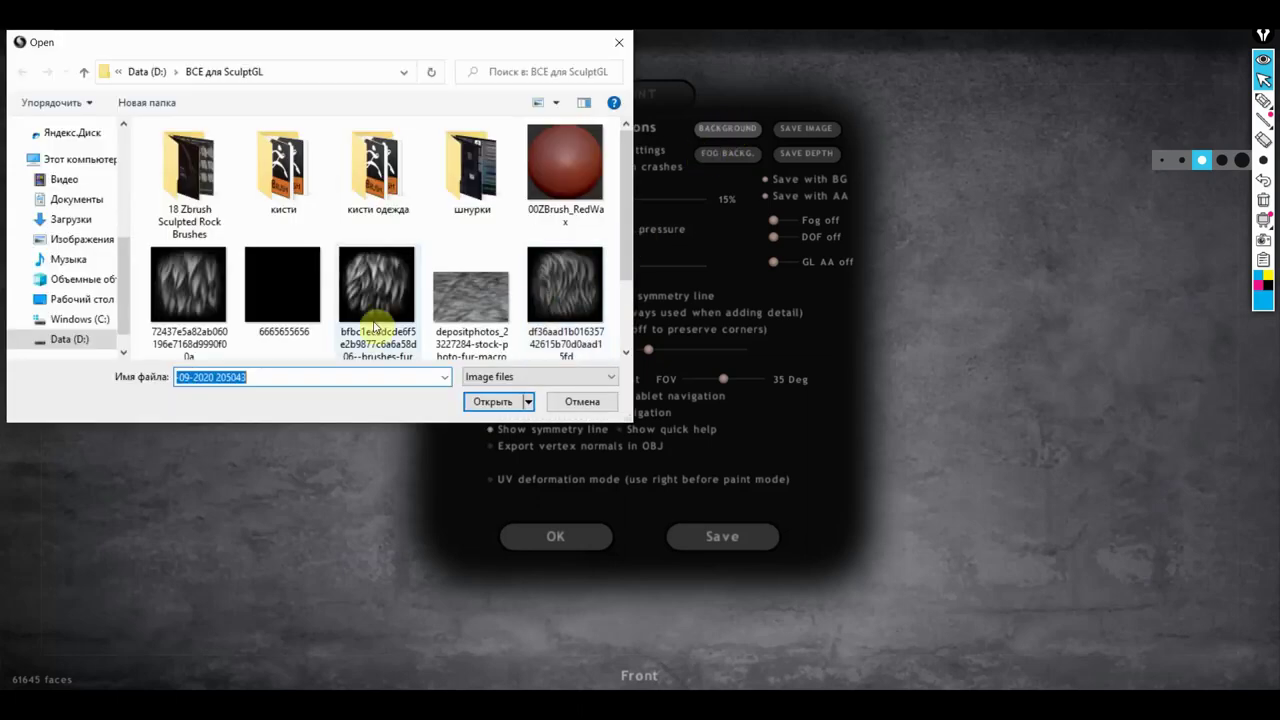
pyautogui.click(75, 299)
pyautogui.click(304, 297)
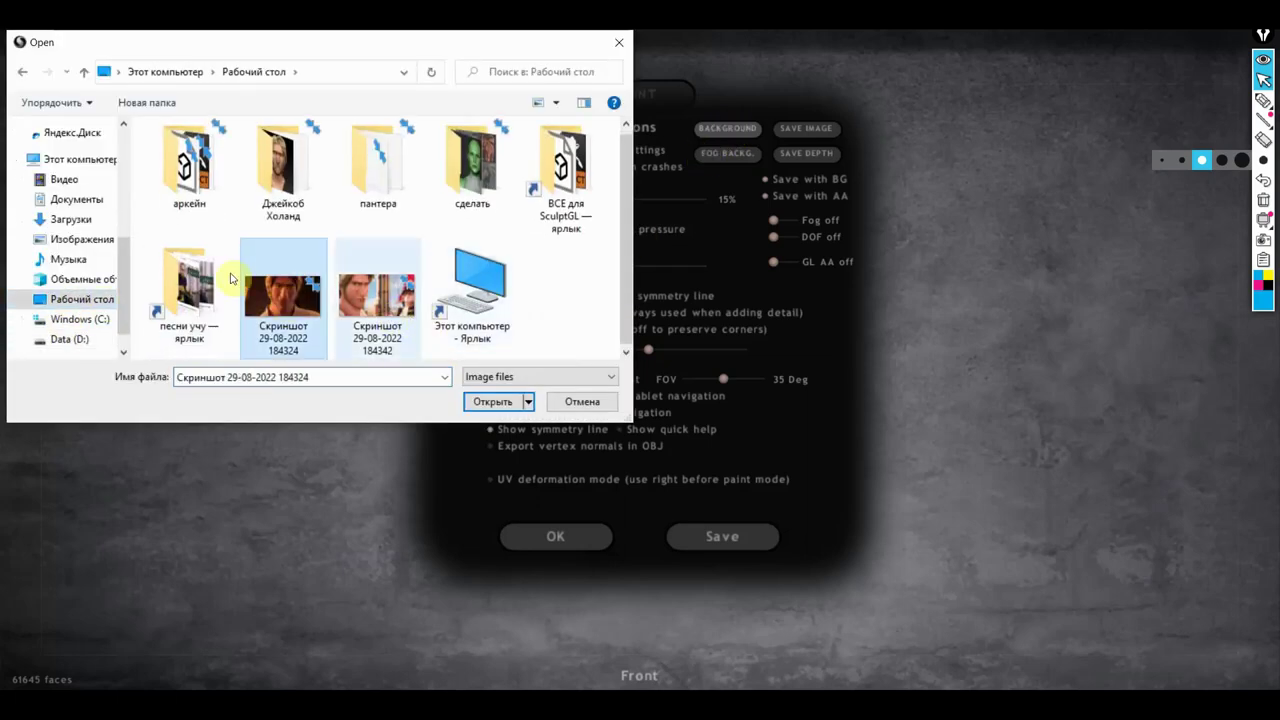
pyautogui.click(372, 312)
pyautogui.click(491, 404)
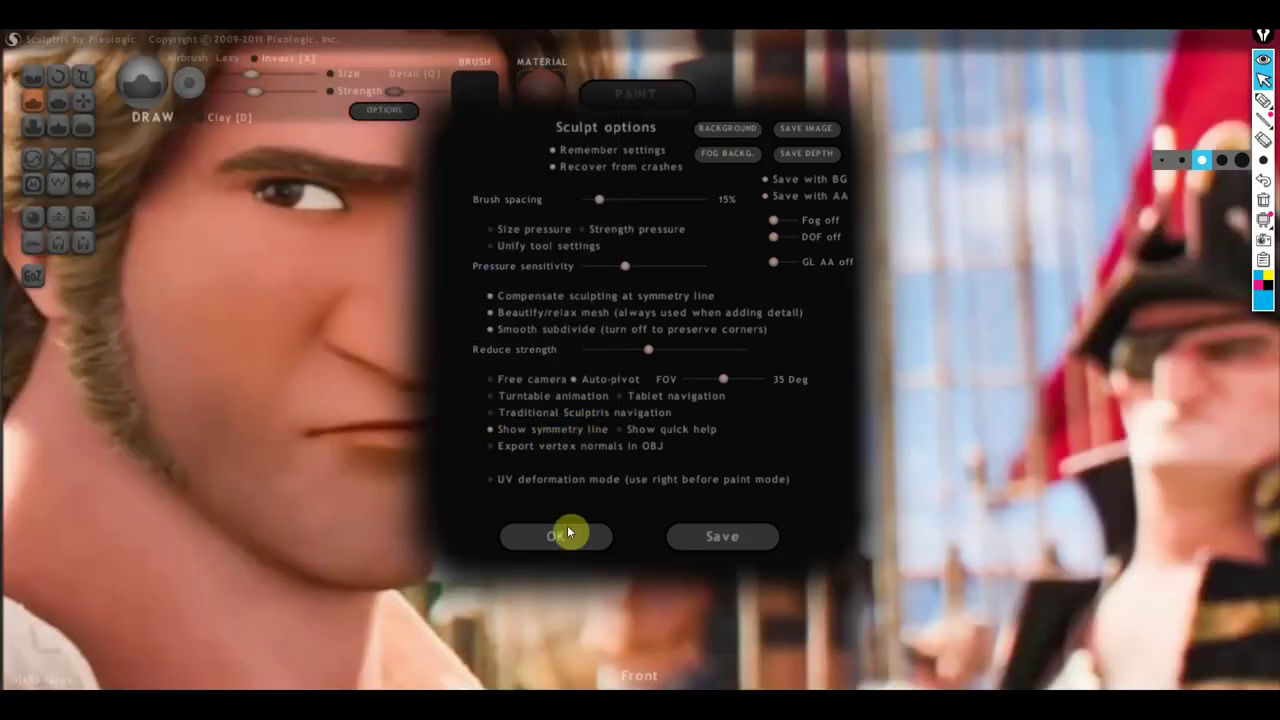
pyautogui.click(573, 531)
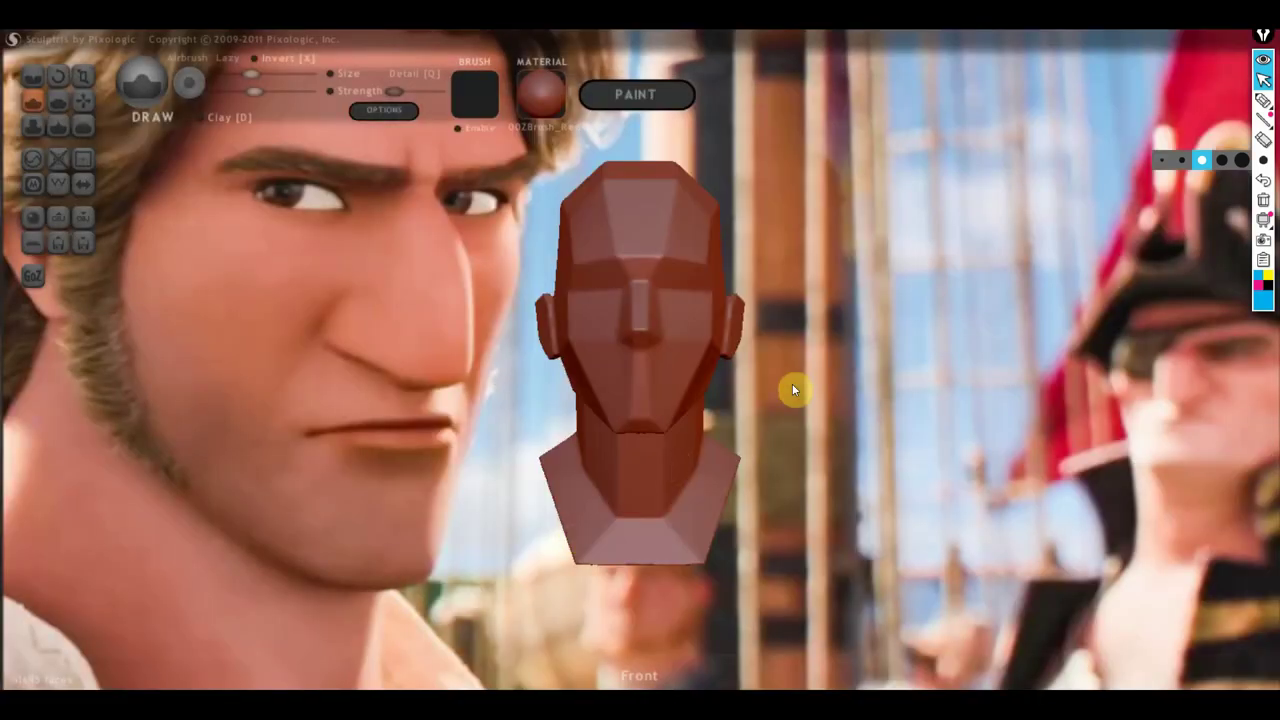
pyautogui.moveTo(746, 349); pyautogui.dragTo(832, 345)
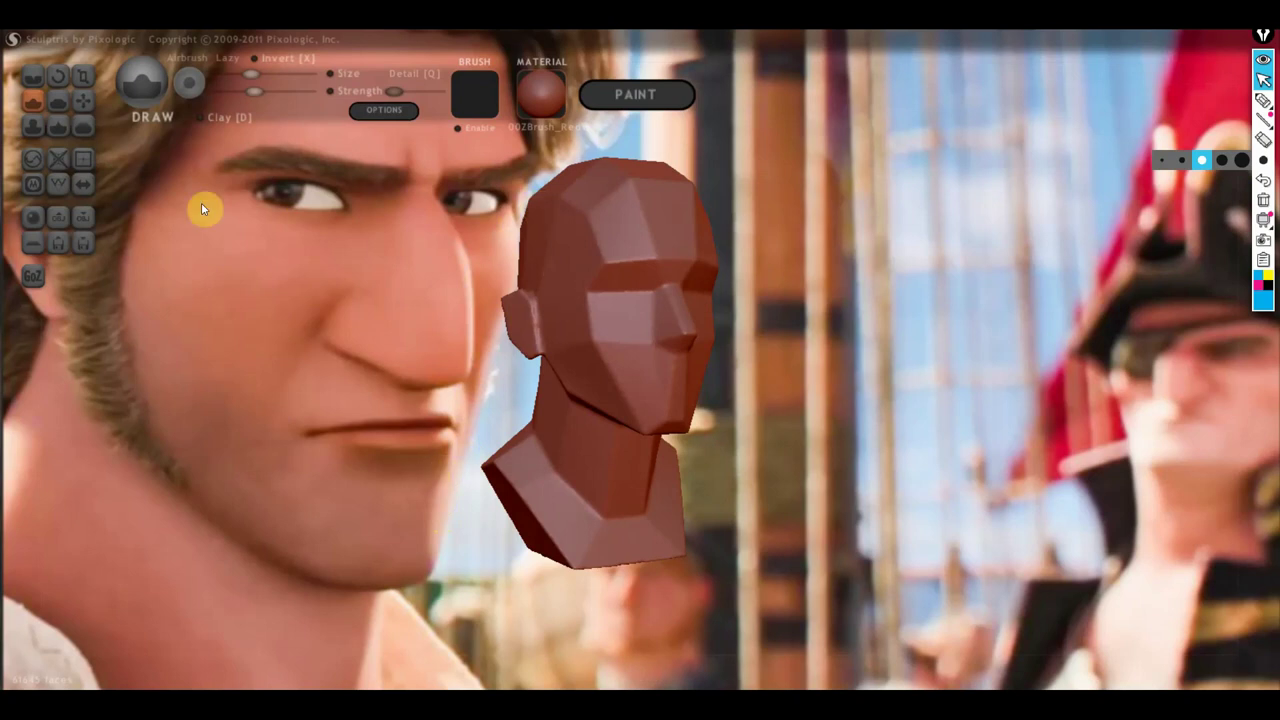
pyautogui.moveTo(1263, 120)
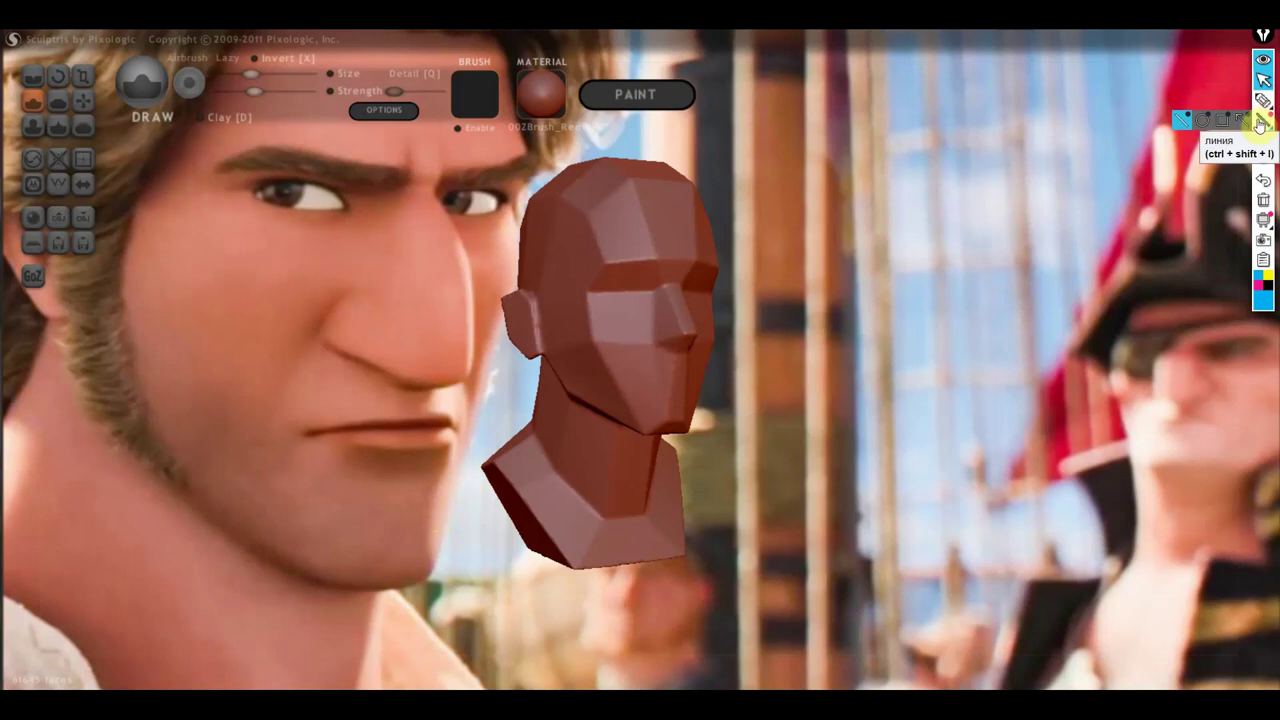
# Set Epic Pen to draw with the marker in cyan
pyautogui.click(1262, 120)
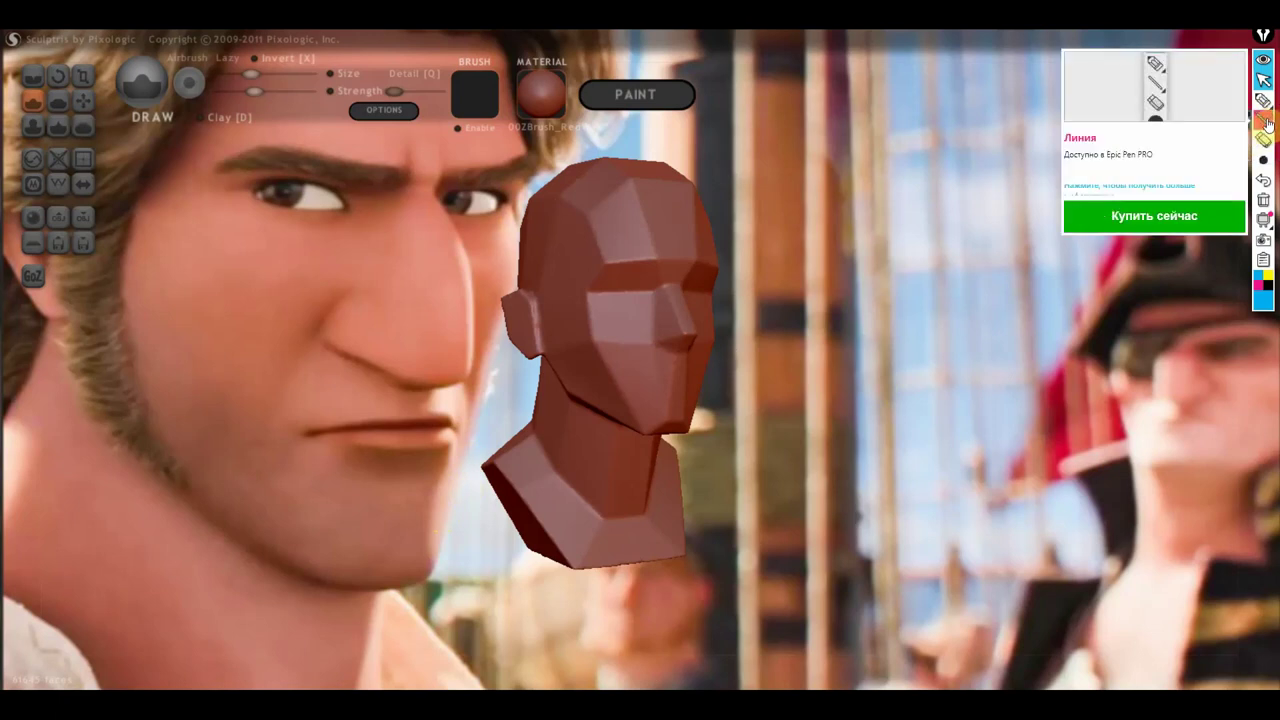
pyautogui.click(1200, 288)
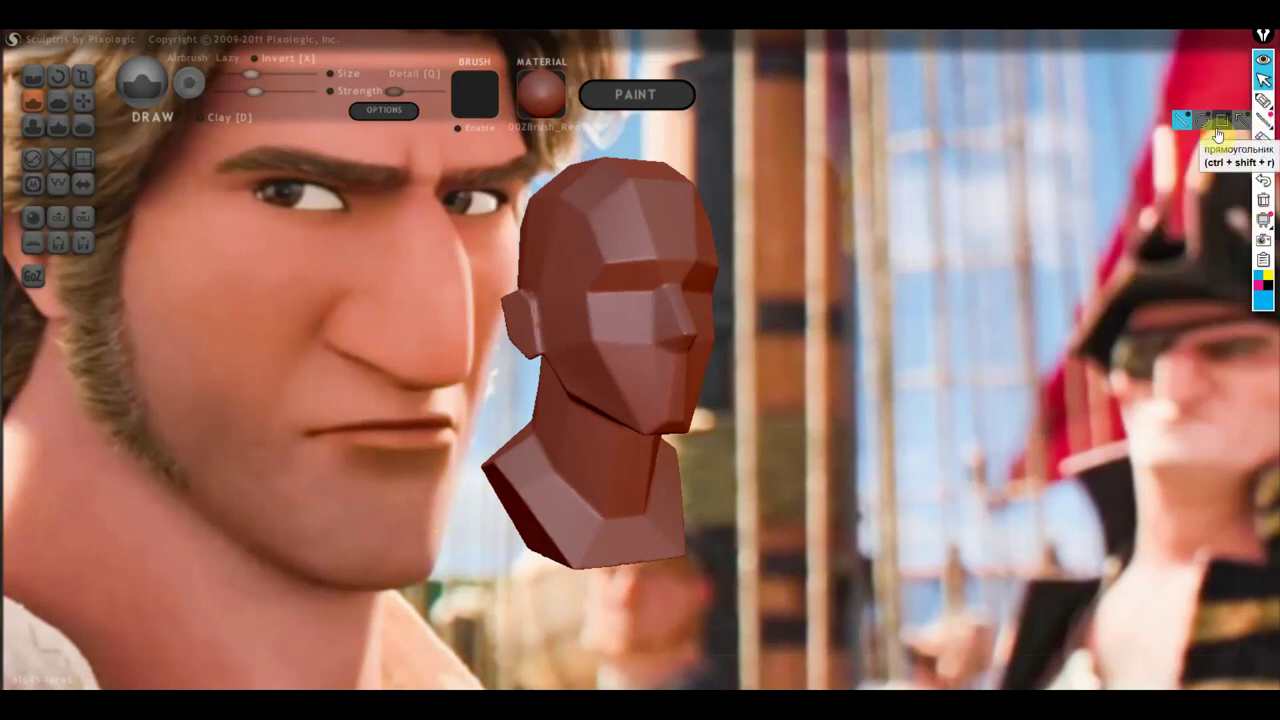
pyautogui.moveTo(1263, 101)
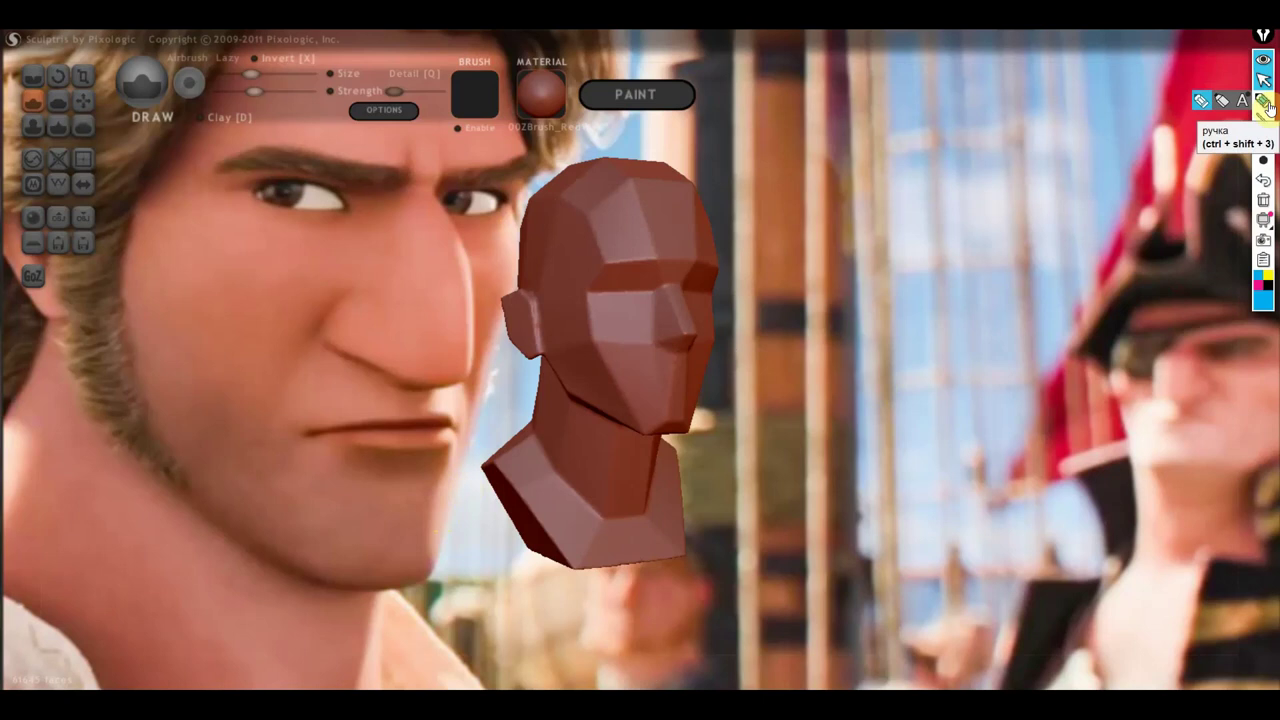
pyautogui.click(1221, 104)
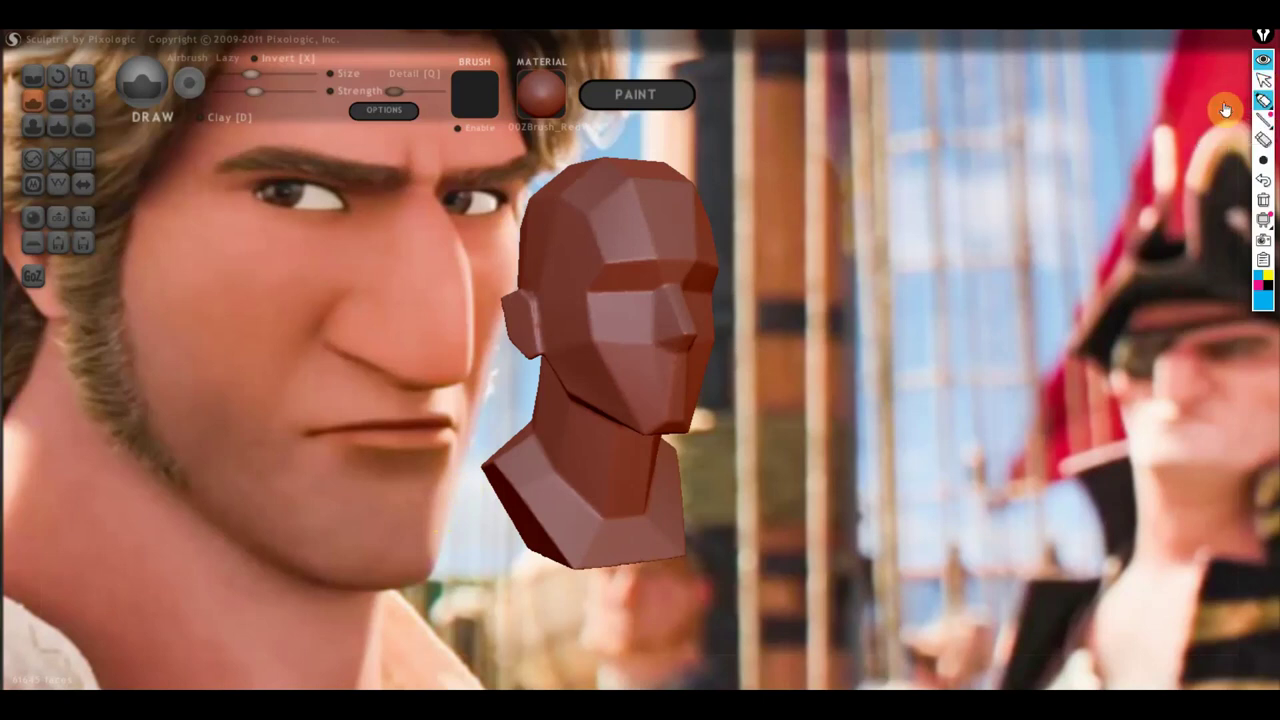
pyautogui.click(1265, 291)
pyautogui.click(1267, 286)
pyautogui.click(1258, 277)
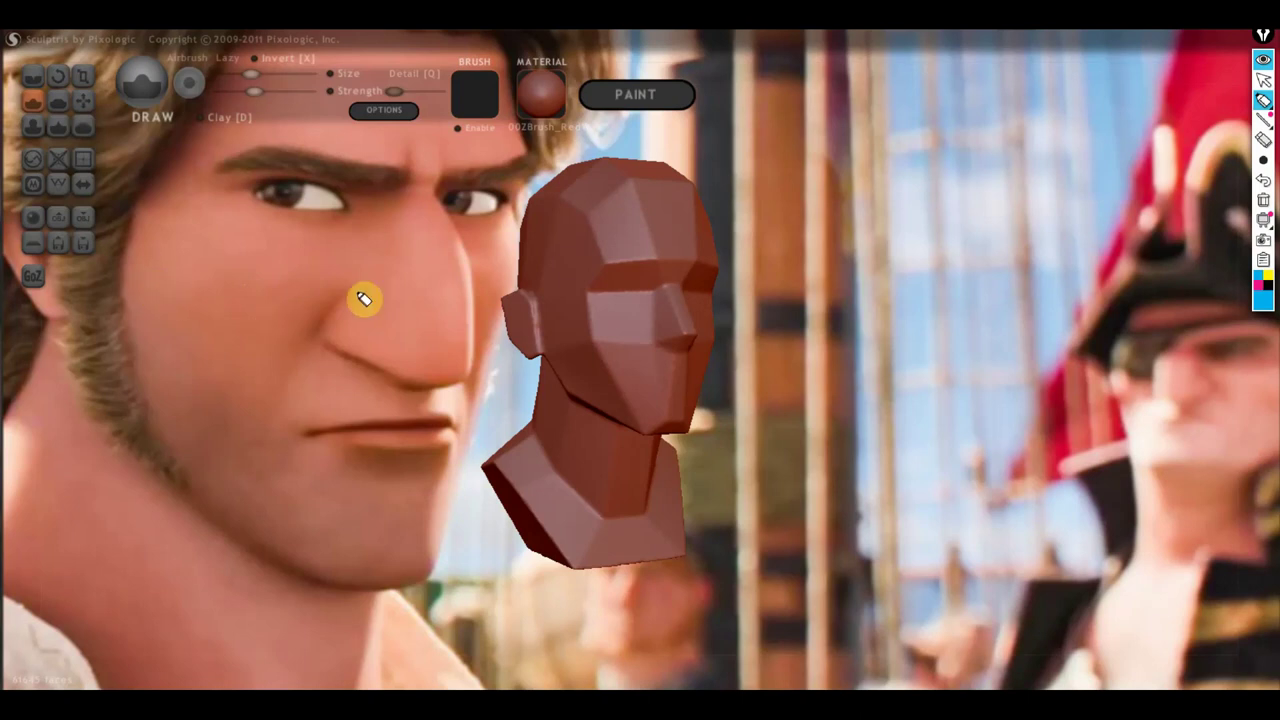
# Trace the nose, left eye, eyebrow, brow furrow, lips, chin, jawline and right face edge
pyautogui.moveTo(441, 198)
pyautogui.mouseDown()
pyautogui.moveTo(471, 375)
pyautogui.moveTo(411, 389)
pyautogui.moveTo(340, 346)
pyautogui.moveTo(354, 294)
pyautogui.moveTo(378, 325)
pyautogui.mouseUp()
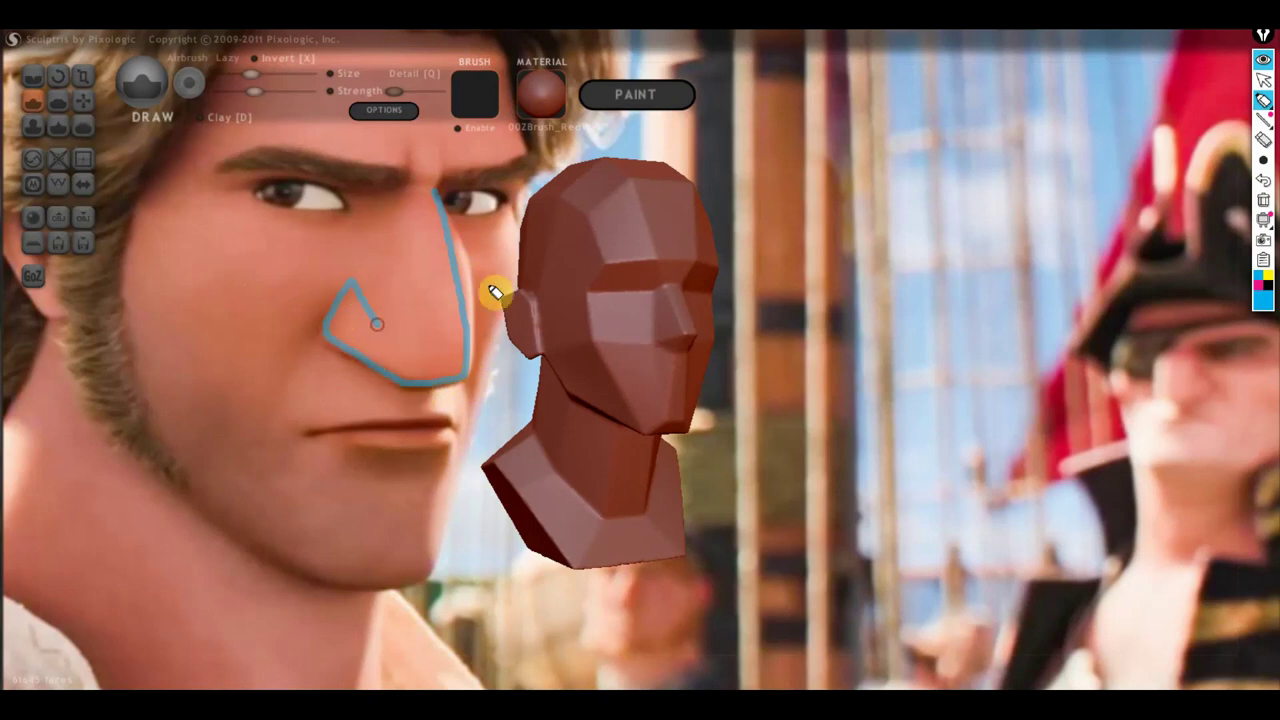
pyautogui.moveTo(343, 197)
pyautogui.mouseDown()
pyautogui.moveTo(266, 194)
pyautogui.moveTo(337, 217)
pyautogui.moveTo(348, 200)
pyautogui.mouseUp()
pyautogui.moveTo(206, 171)
pyautogui.mouseDown()
pyautogui.moveTo(286, 163)
pyautogui.moveTo(412, 187)
pyautogui.mouseUp()
pyautogui.moveTo(403, 130); pyautogui.dragTo(405, 166)
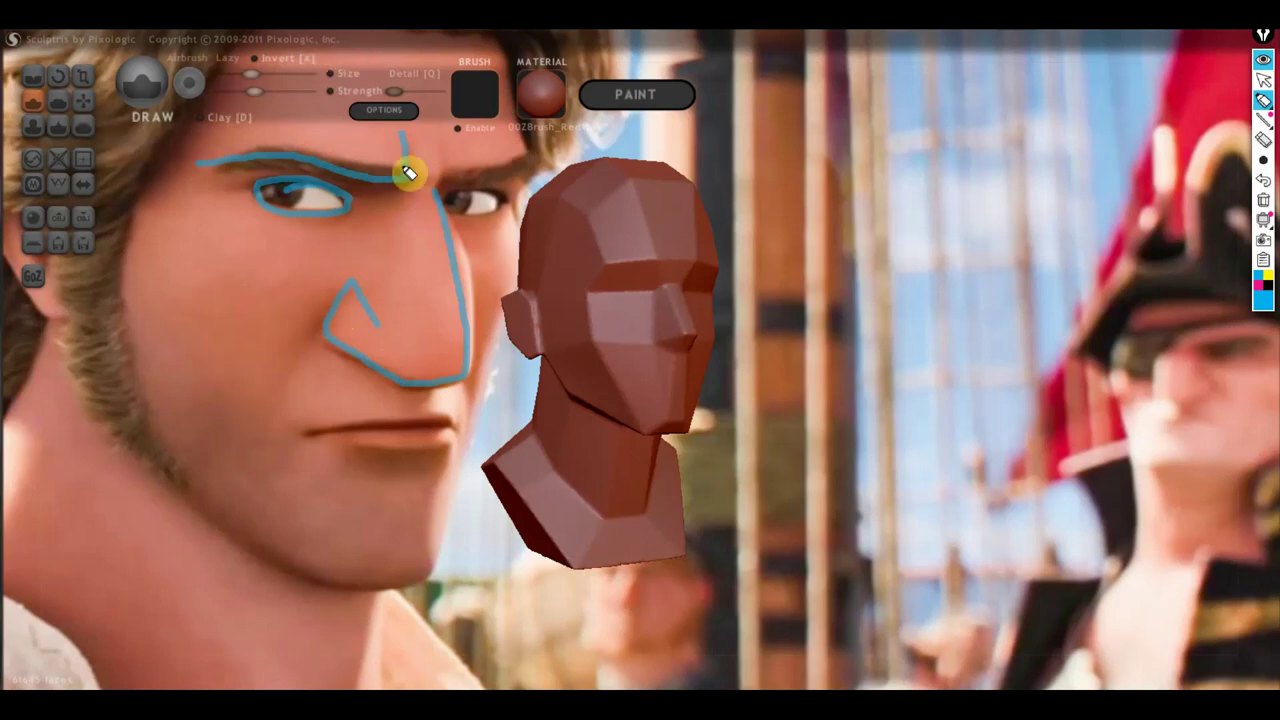
pyautogui.moveTo(316, 432); pyautogui.dragTo(470, 421)
pyautogui.moveTo(337, 582); pyautogui.dragTo(440, 582)
pyautogui.moveTo(90, 282)
pyautogui.mouseDown()
pyautogui.moveTo(210, 506)
pyautogui.moveTo(335, 582)
pyautogui.mouseUp()
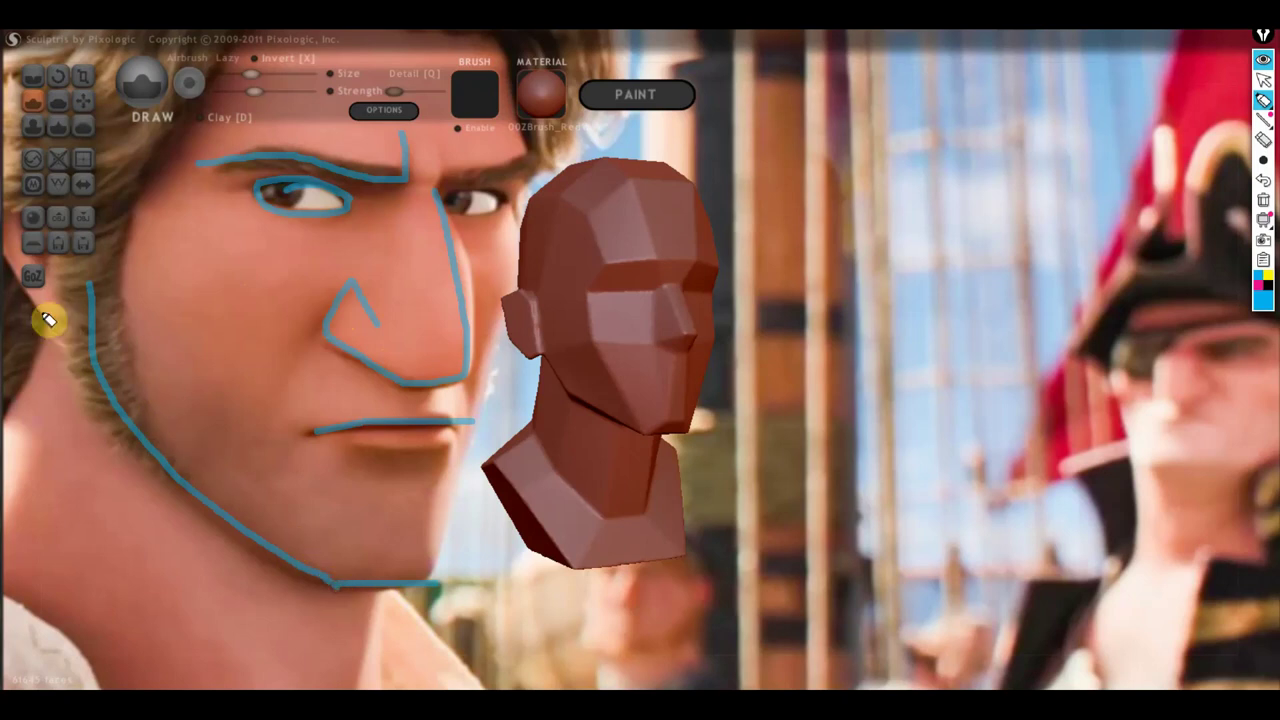
pyautogui.moveTo(509, 204); pyautogui.dragTo(497, 358)
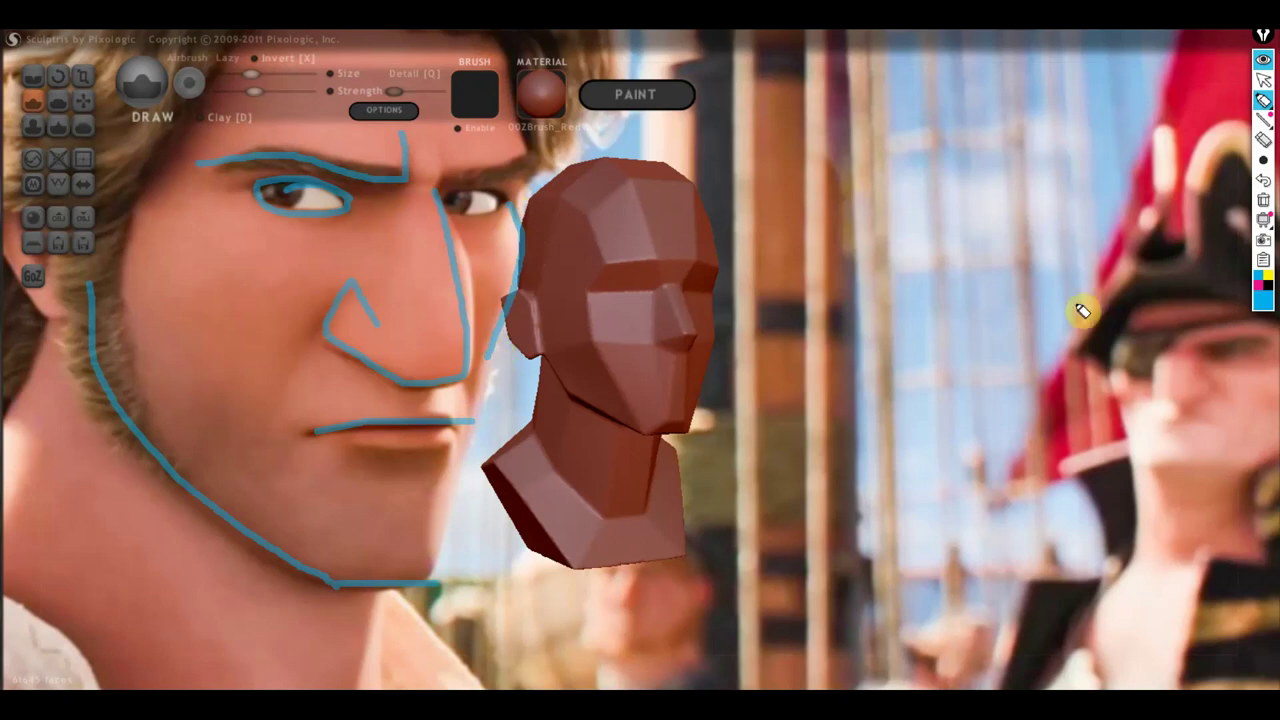
pyautogui.click(1264, 63)
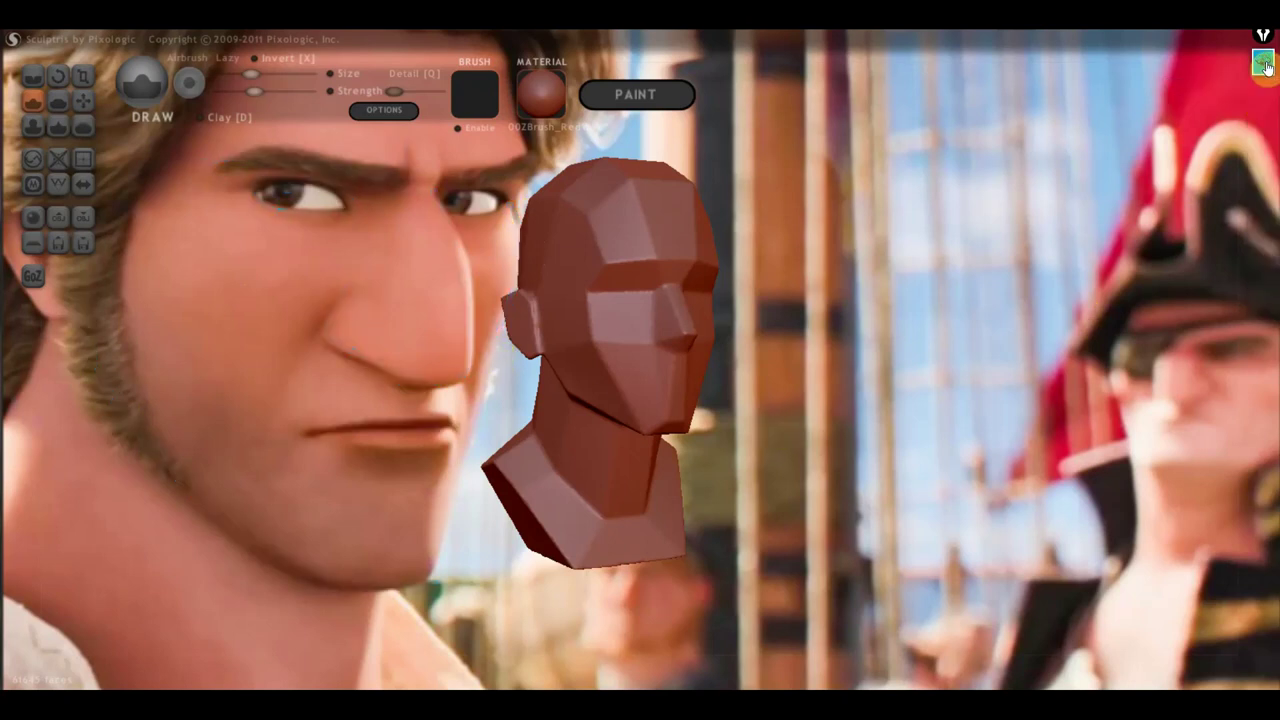
# Draw level guide lines across the eyes, nose base, mouth and chin bottom
pyautogui.click(1264, 63)
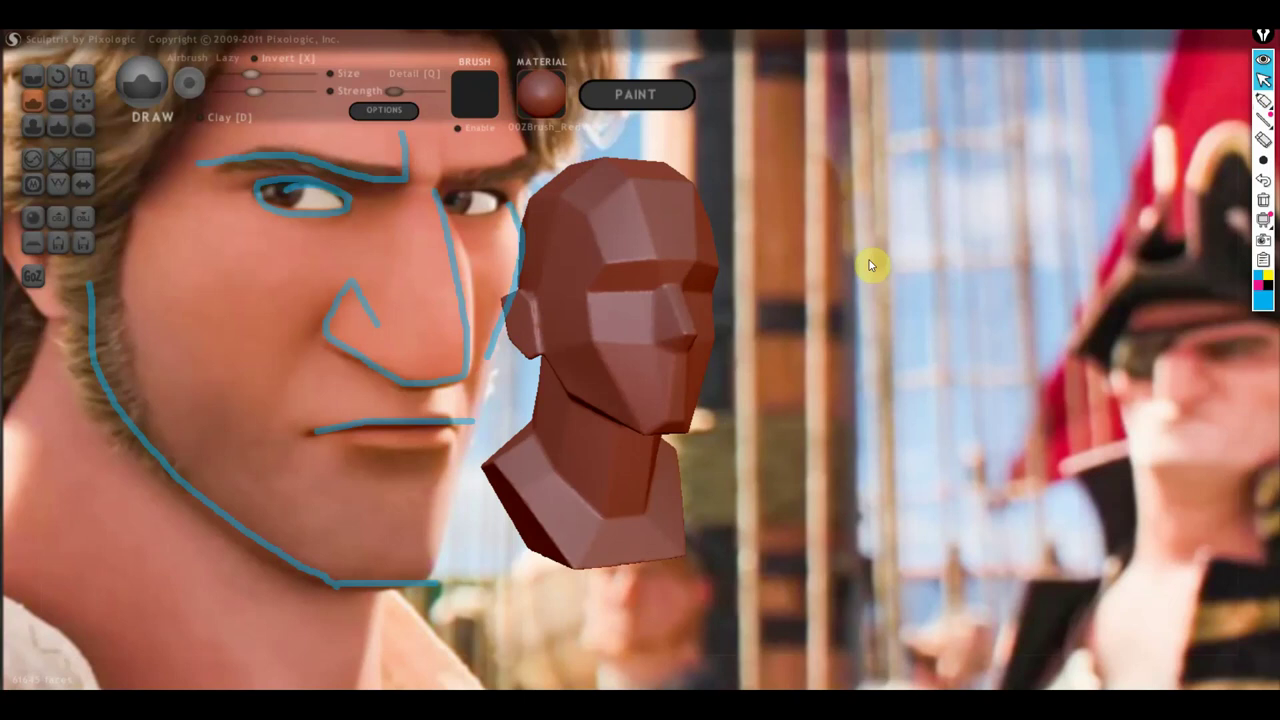
pyautogui.keyDown('alt'); pyautogui.moveTo(851, 313); pyautogui.dragTo(1081, 275); pyautogui.keyUp('alt')
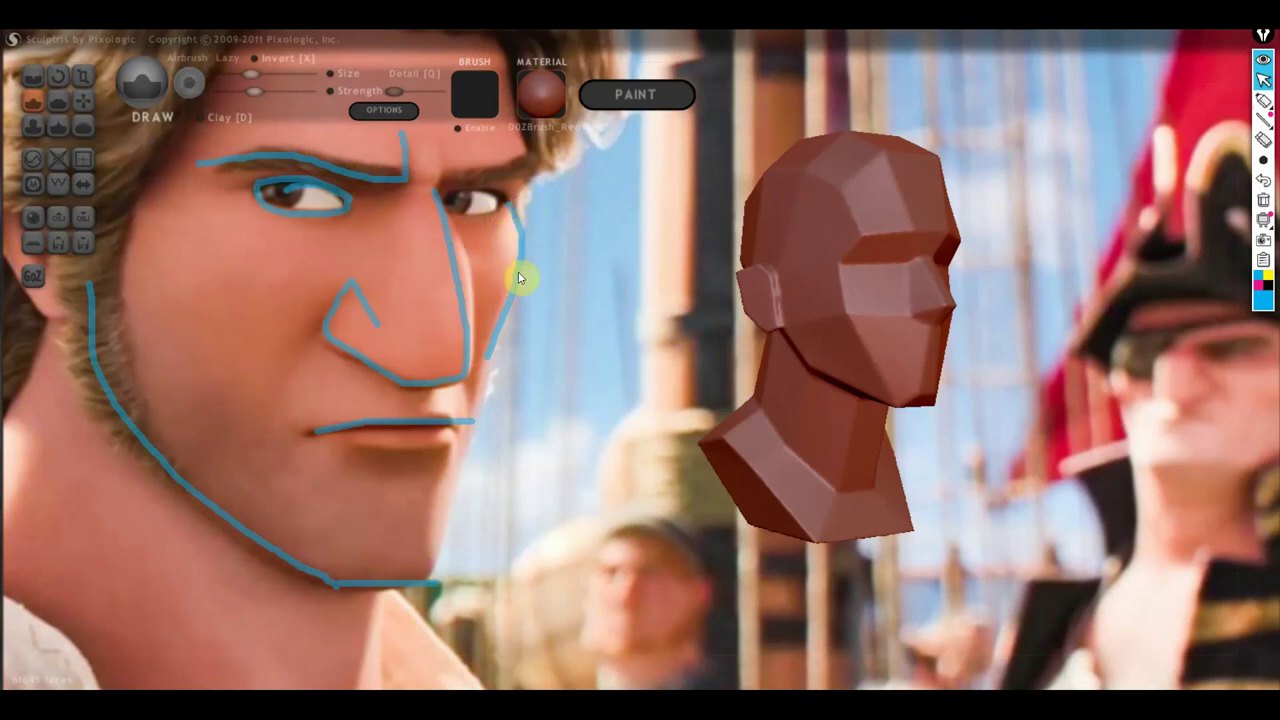
pyautogui.click(1263, 103)
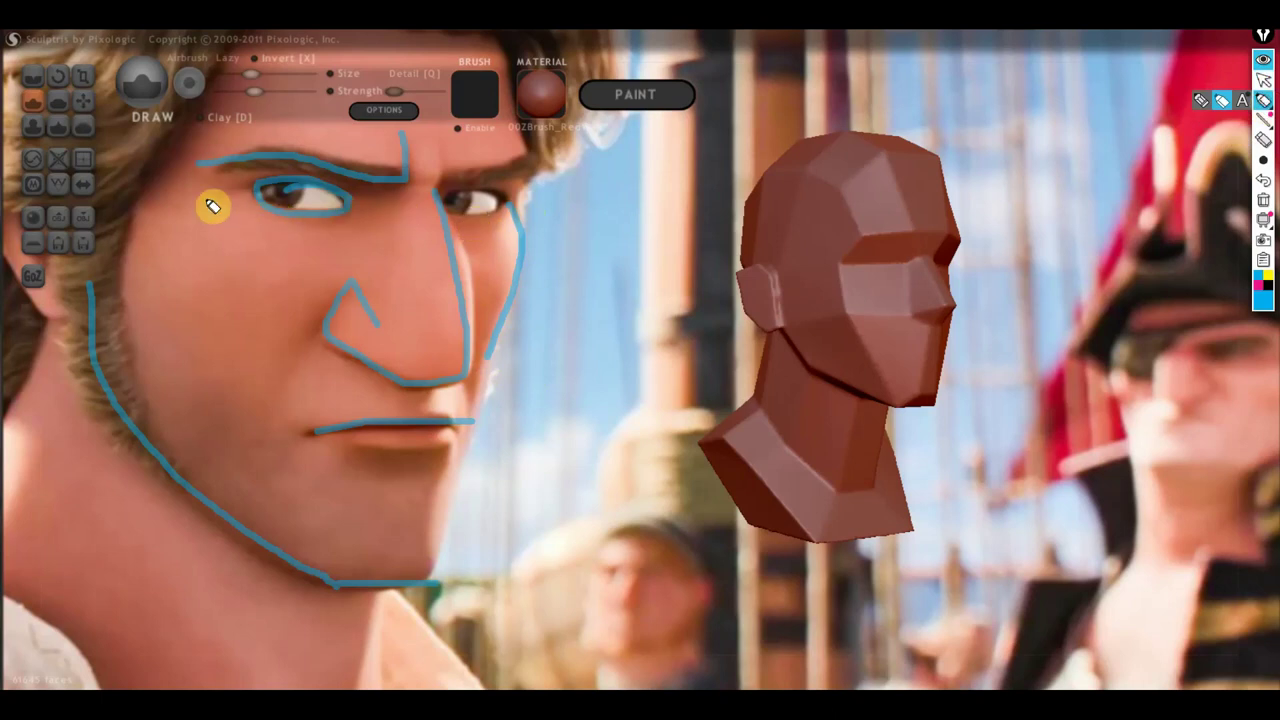
pyautogui.moveTo(152, 190); pyautogui.dragTo(566, 196)
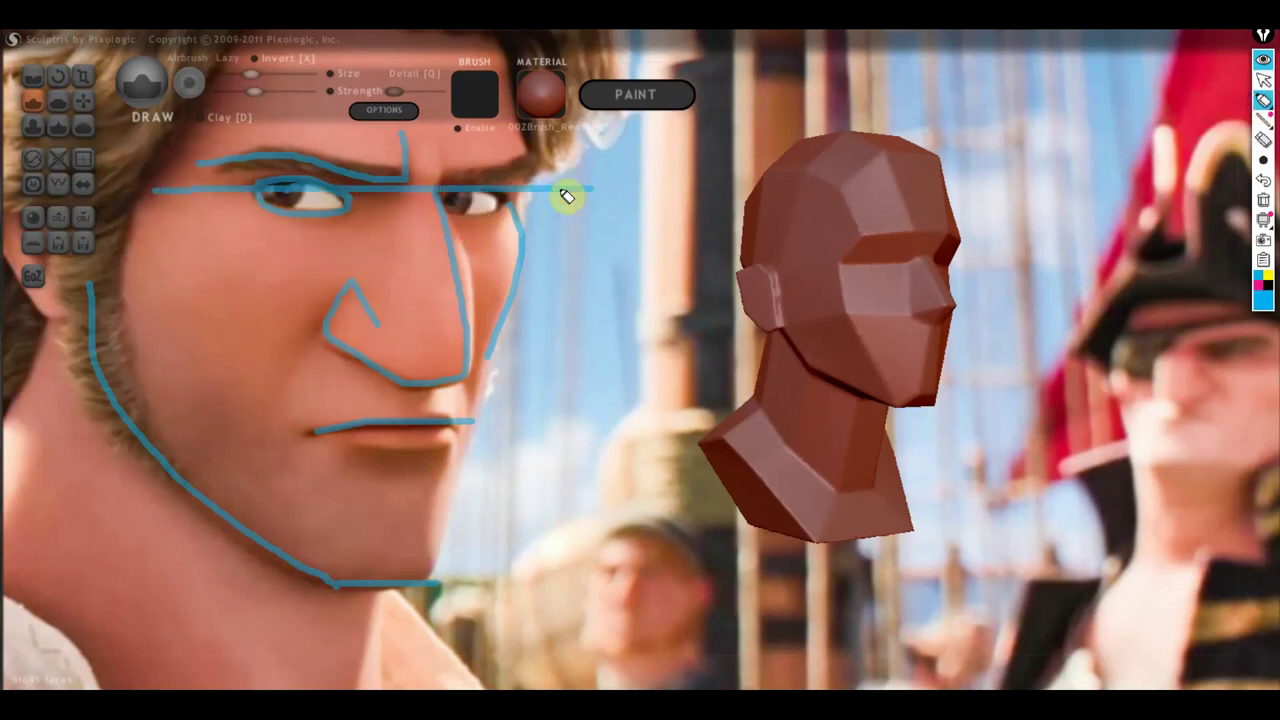
pyautogui.moveTo(168, 388); pyautogui.dragTo(600, 376)
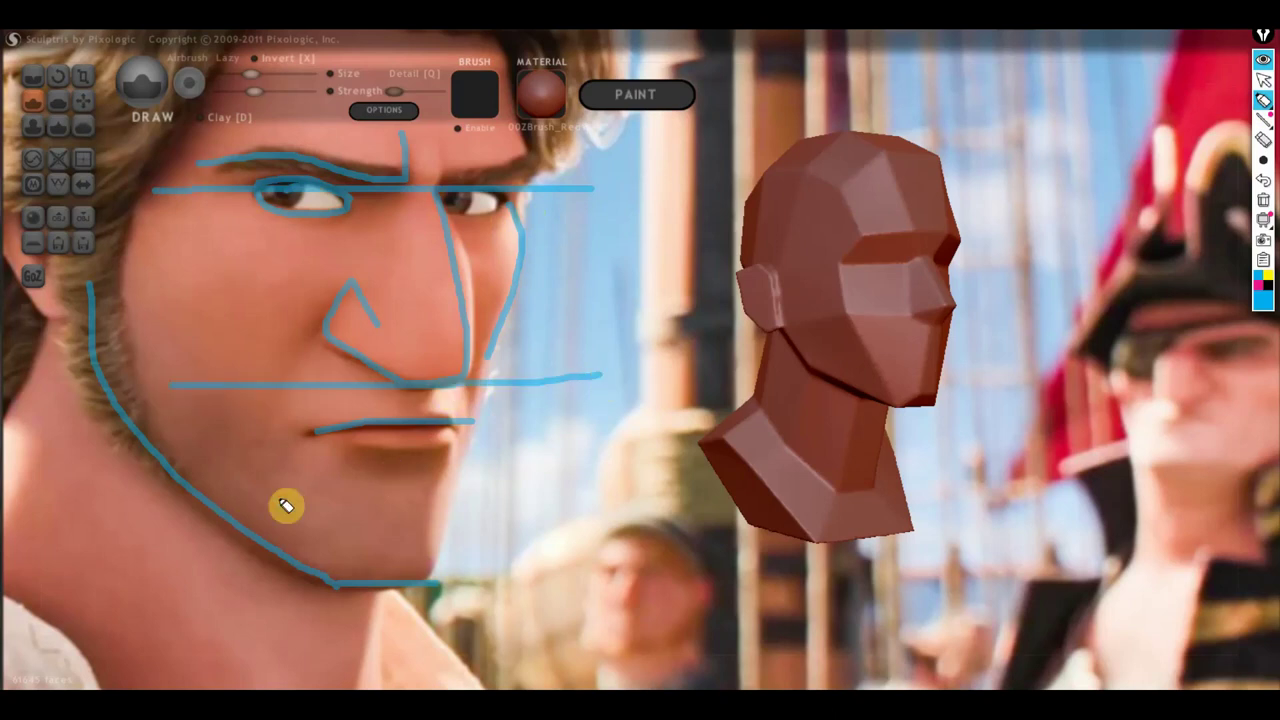
pyautogui.moveTo(148, 438); pyautogui.dragTo(567, 433)
pyautogui.moveTo(232, 580); pyautogui.dragTo(575, 577)
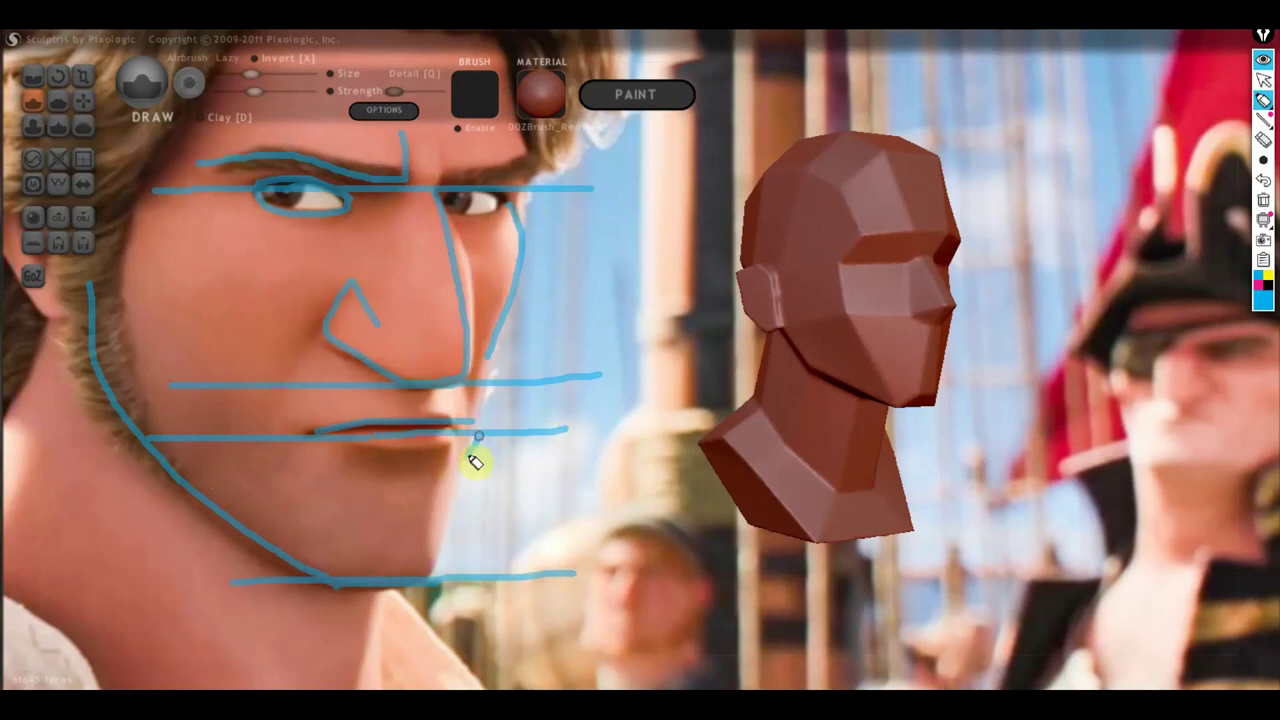
# Add tick marks and a mouth-to-chin midpoint guide, then erase all strokes
pyautogui.moveTo(464, 558); pyautogui.dragTo(481, 570)
pyautogui.moveTo(482, 460)
pyautogui.mouseDown()
pyautogui.moveTo(486, 400)
pyautogui.moveTo(494, 452)
pyautogui.mouseUp()
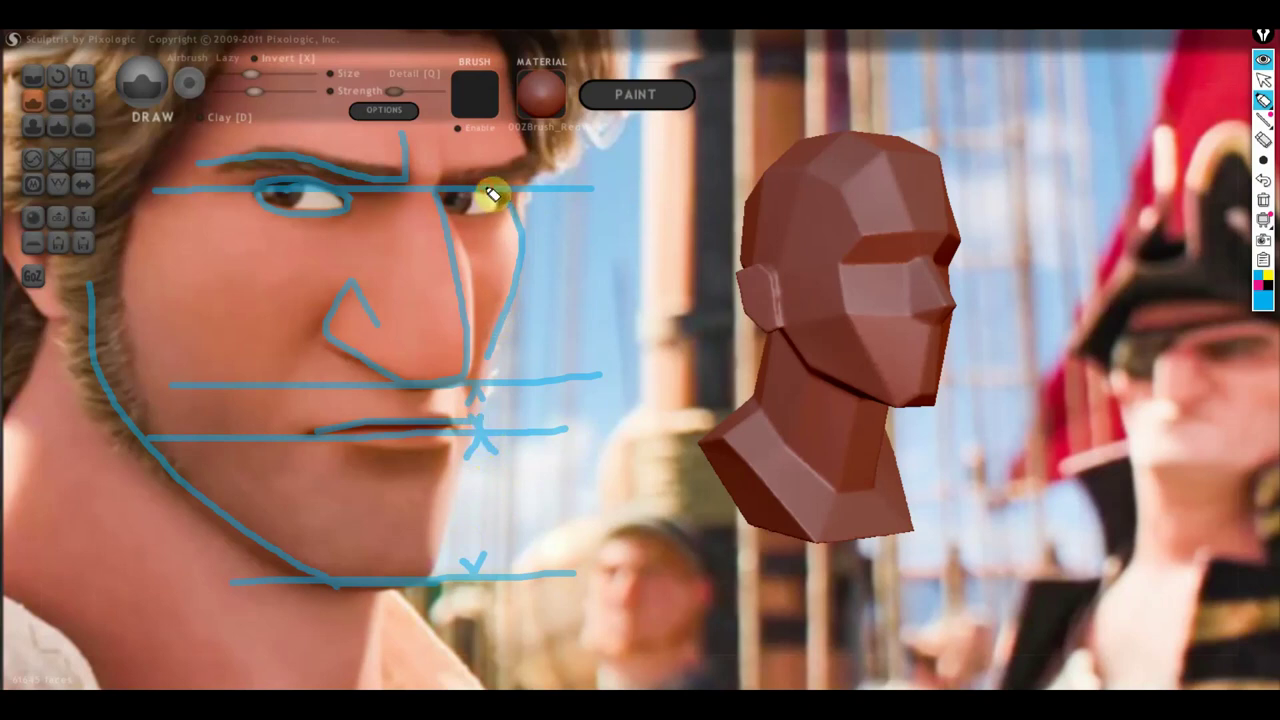
pyautogui.moveTo(490, 195); pyautogui.dragTo(498, 208)
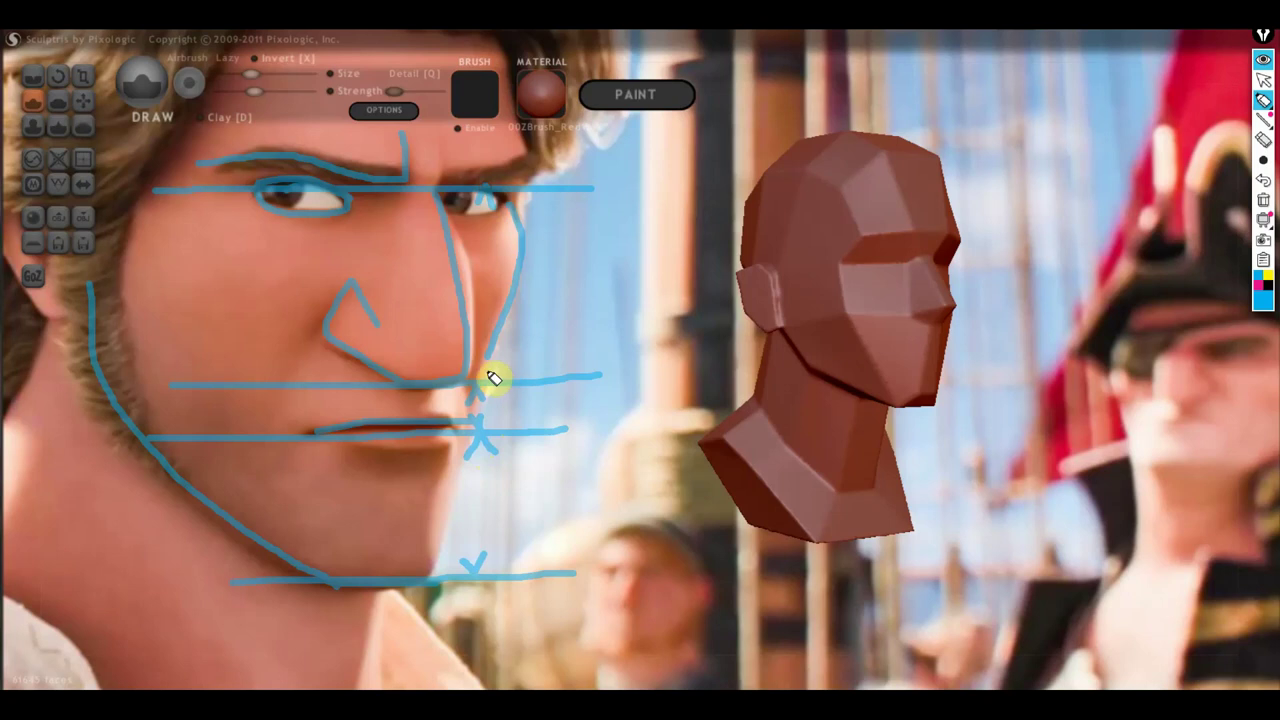
pyautogui.moveTo(480, 370); pyautogui.dragTo(500, 380)
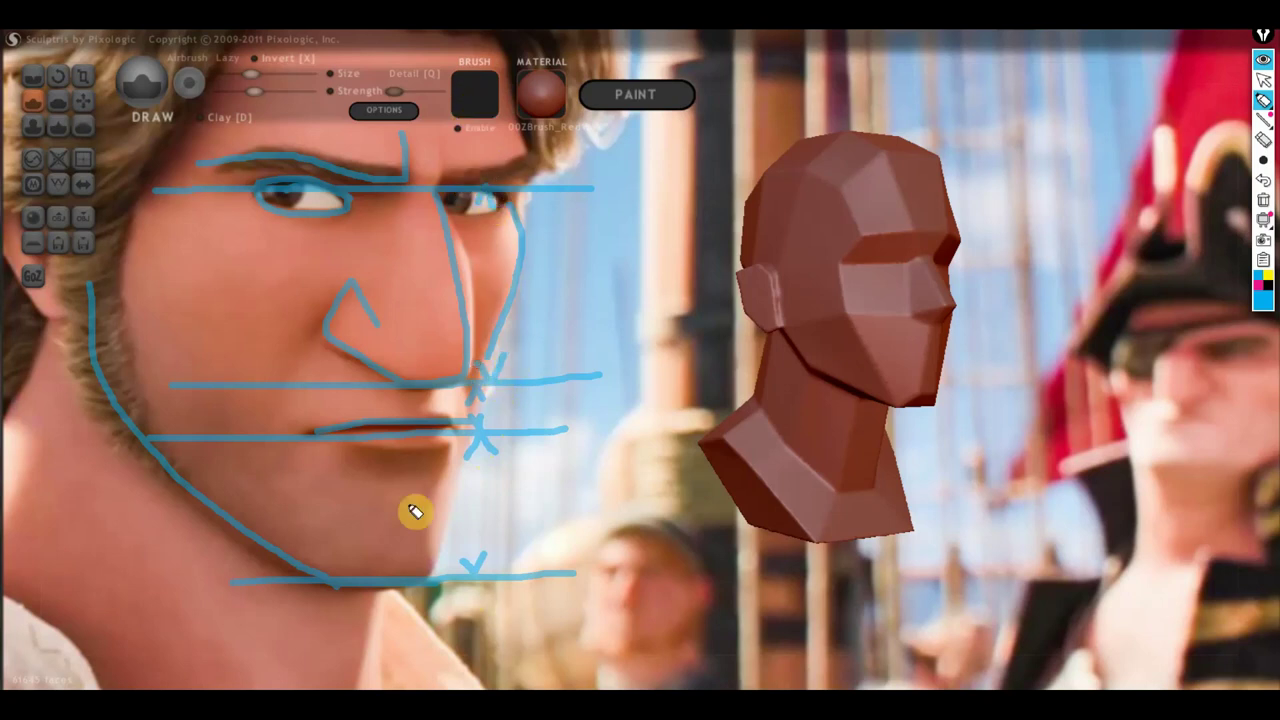
pyautogui.moveTo(332, 437); pyautogui.dragTo(335, 580)
pyautogui.moveTo(290, 516); pyautogui.dragTo(392, 514)
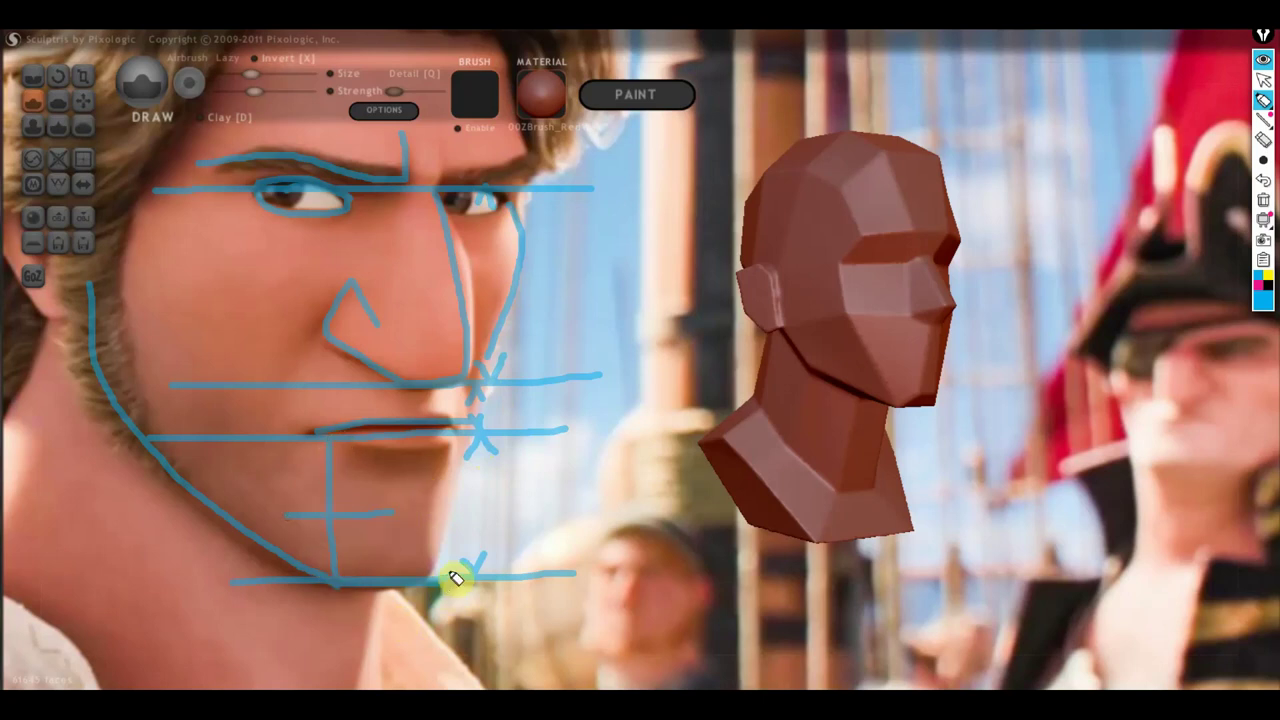
pyautogui.click(1265, 203)
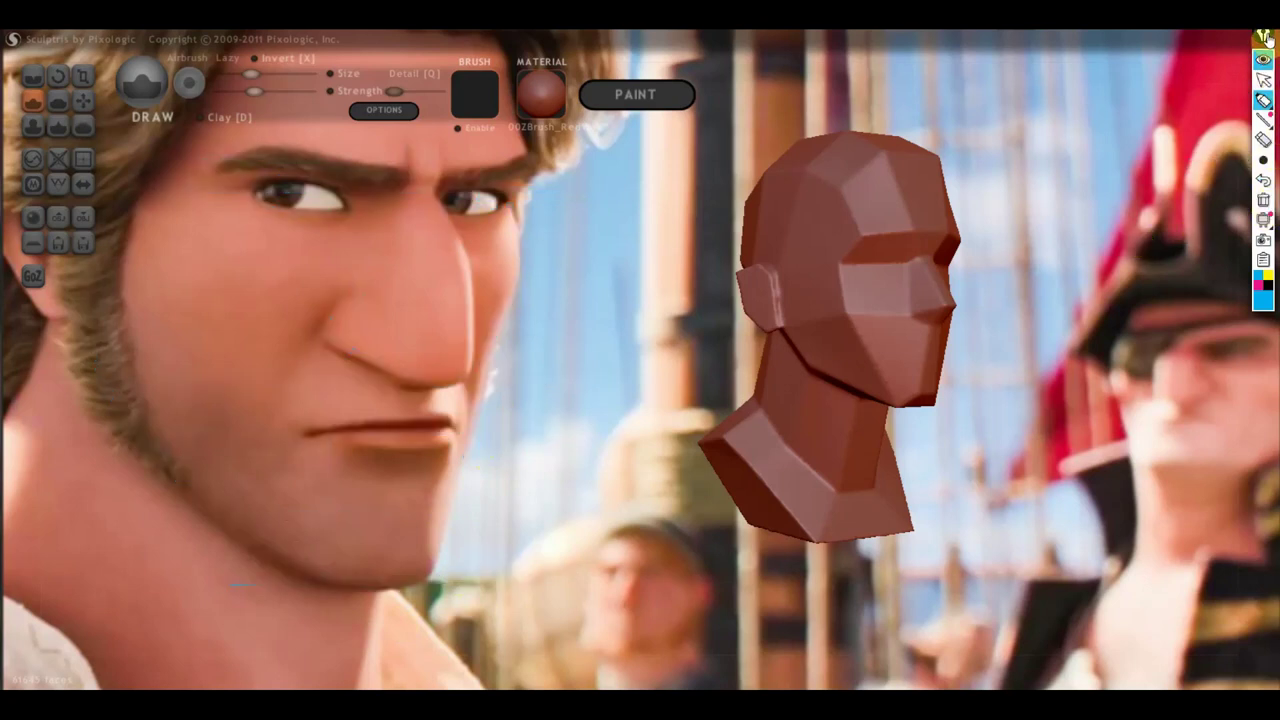
# Select the Flatten brush with mirrored symmetry turned on
pyautogui.click(1265, 80)
pyautogui.moveTo(990, 450); pyautogui.dragTo(766, 446)
pyautogui.scroll(5, 777, 437)
pyautogui.moveTo(840, 475)
pyautogui.mouseDown()
pyautogui.moveTo(929, 471)
pyautogui.moveTo(800, 421)
pyautogui.mouseUp()
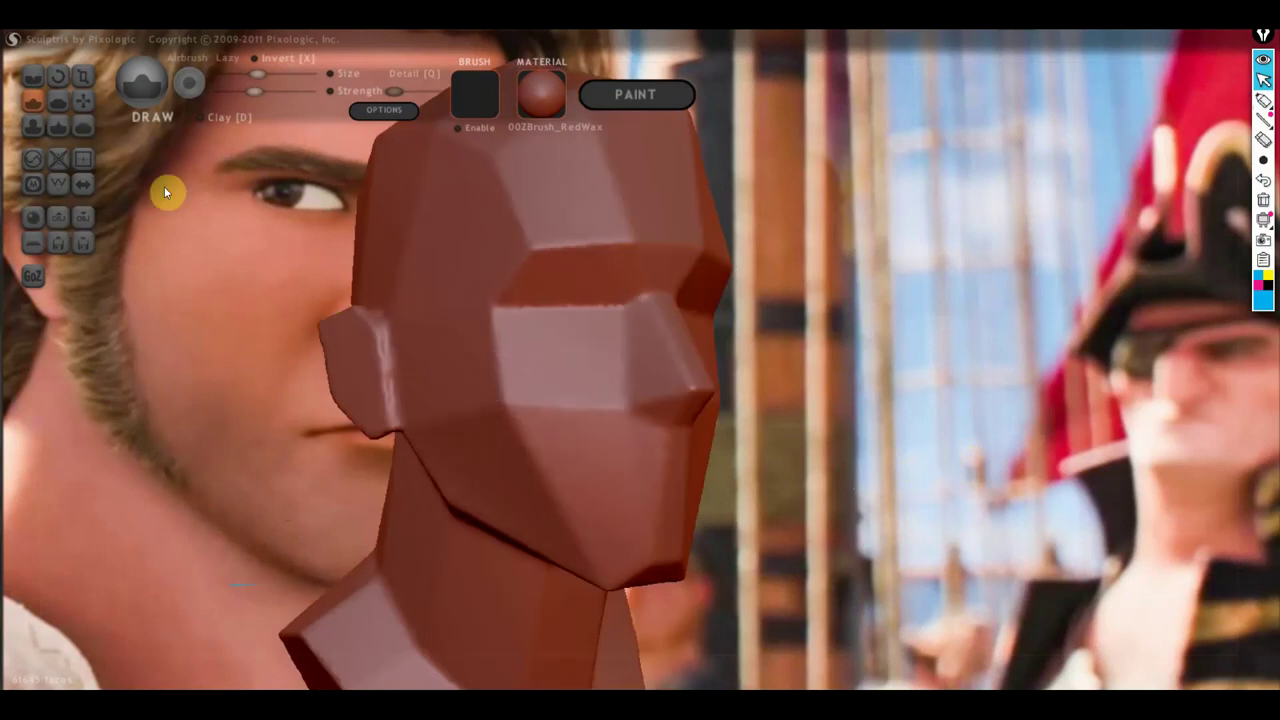
pyautogui.click(59, 105)
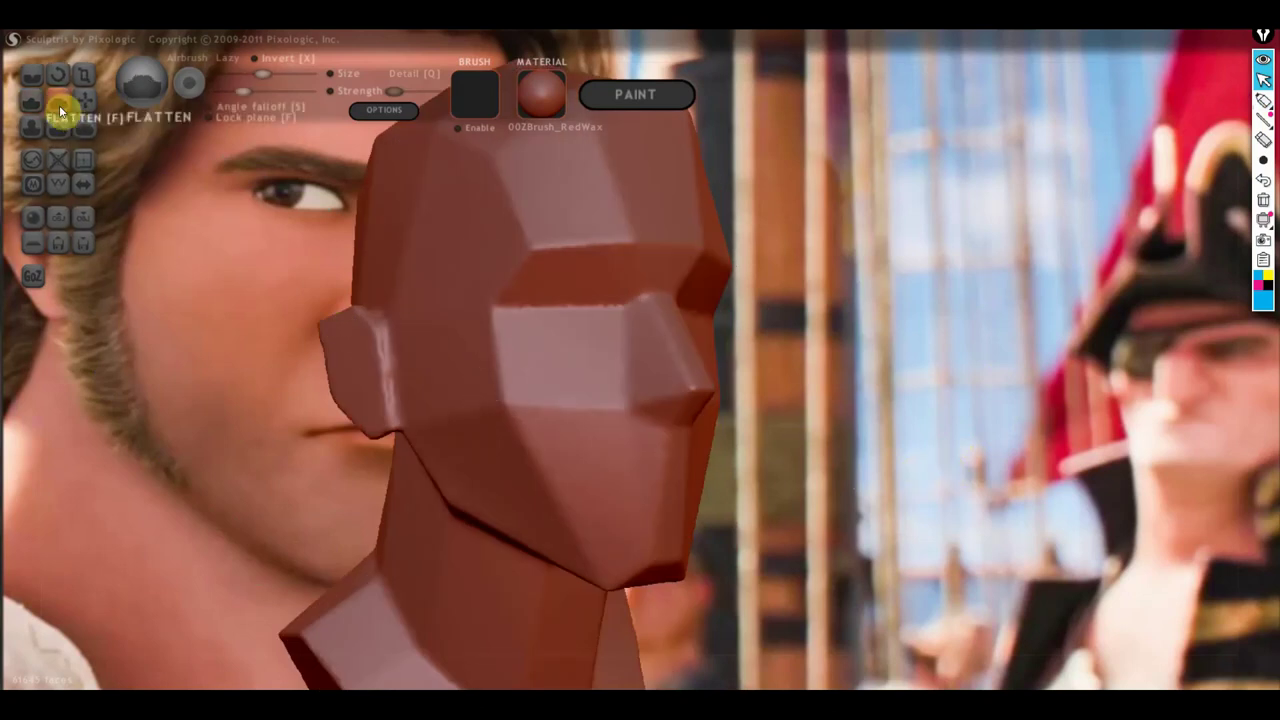
pyautogui.click(89, 187)
pyautogui.click(648, 416)
pyautogui.click(705, 415)
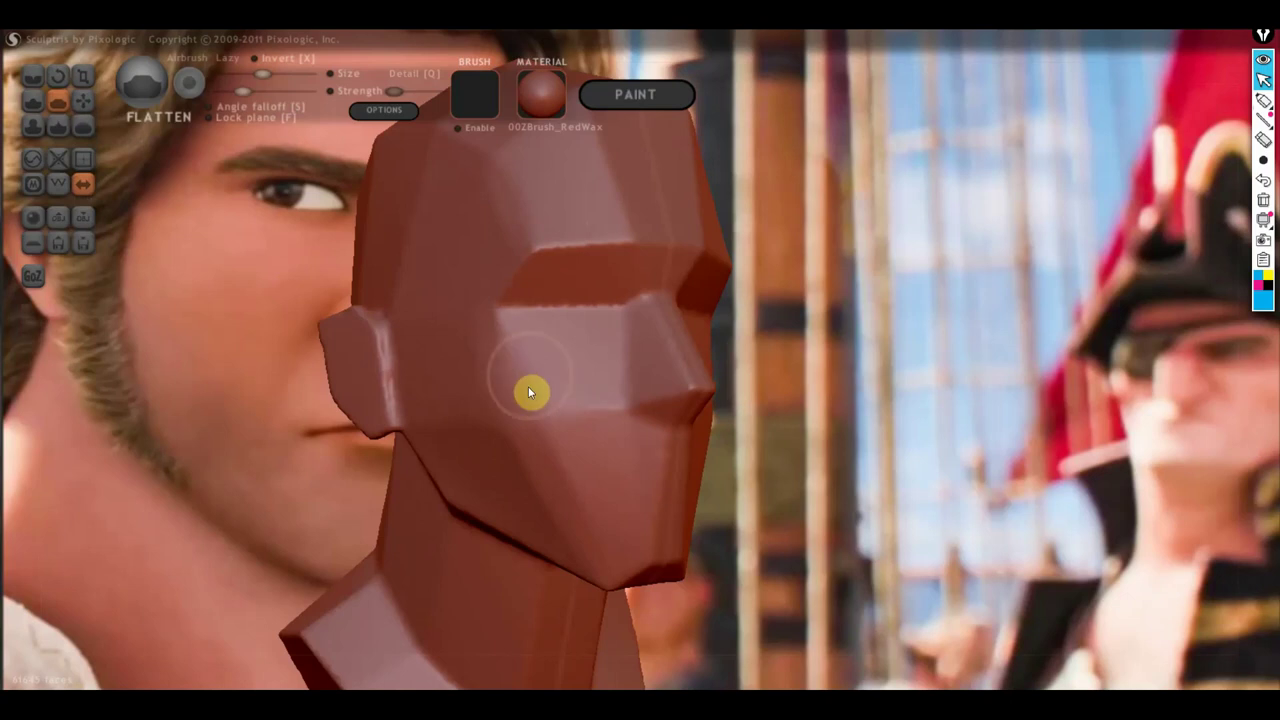
# Flatten the neck surface into cleaner planes
pyautogui.moveTo(734, 526); pyautogui.dragTo(621, 508)
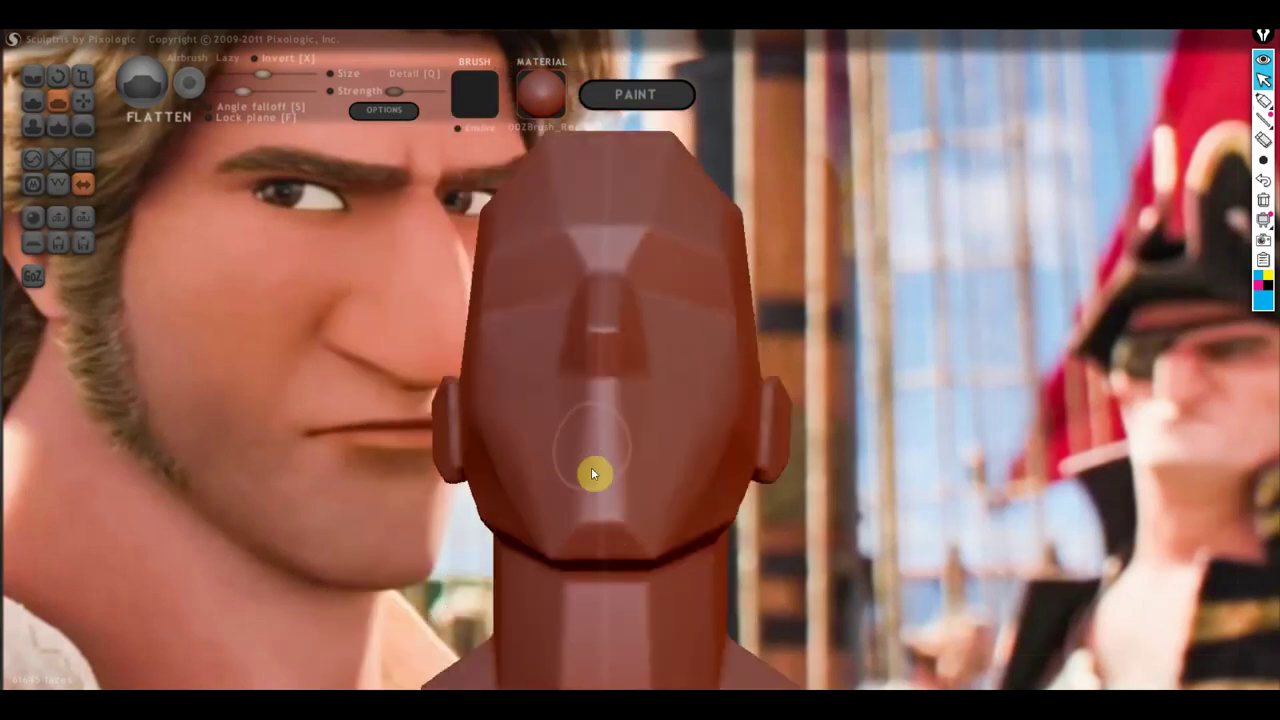
pyautogui.moveTo(623, 473); pyautogui.dragTo(616, 425)
pyautogui.moveTo(636, 223)
pyautogui.mouseDown()
pyautogui.moveTo(660, 336)
pyautogui.moveTo(647, 319)
pyautogui.moveTo(671, 288)
pyautogui.mouseUp()
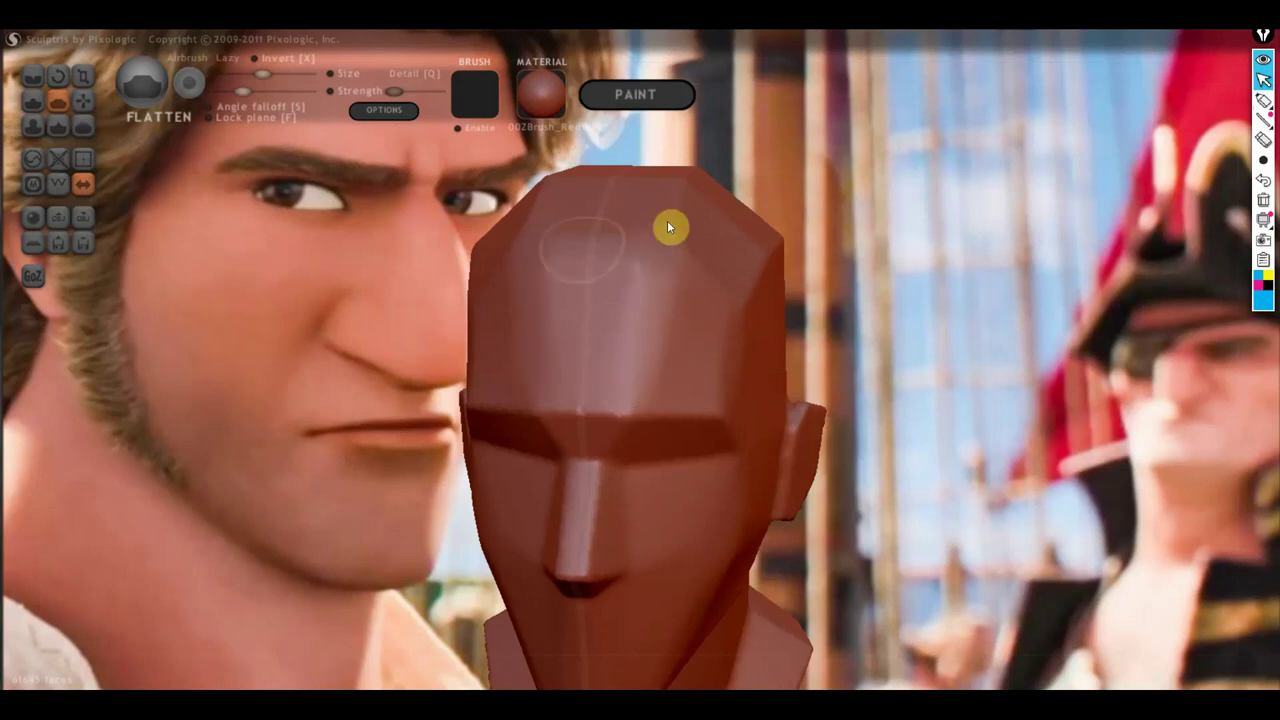
pyautogui.moveTo(726, 313); pyautogui.dragTo(623, 223)
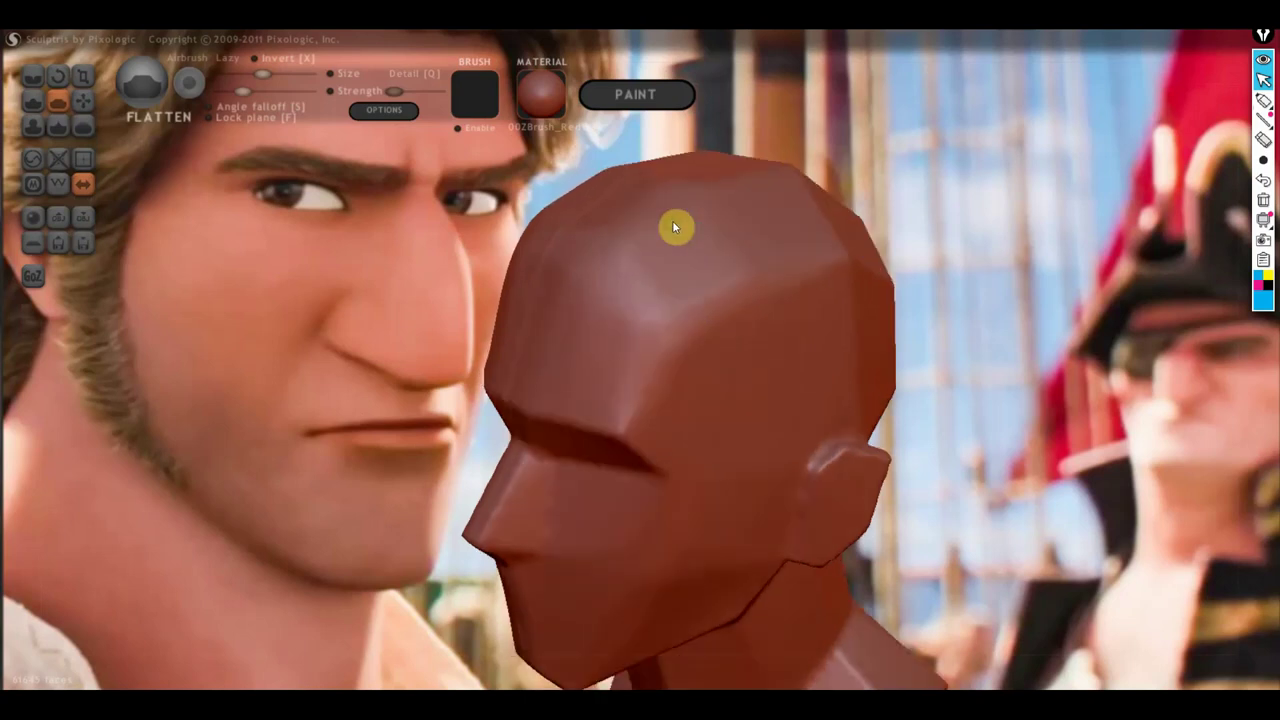
pyautogui.moveTo(672, 222); pyautogui.dragTo(734, 256, button='right')
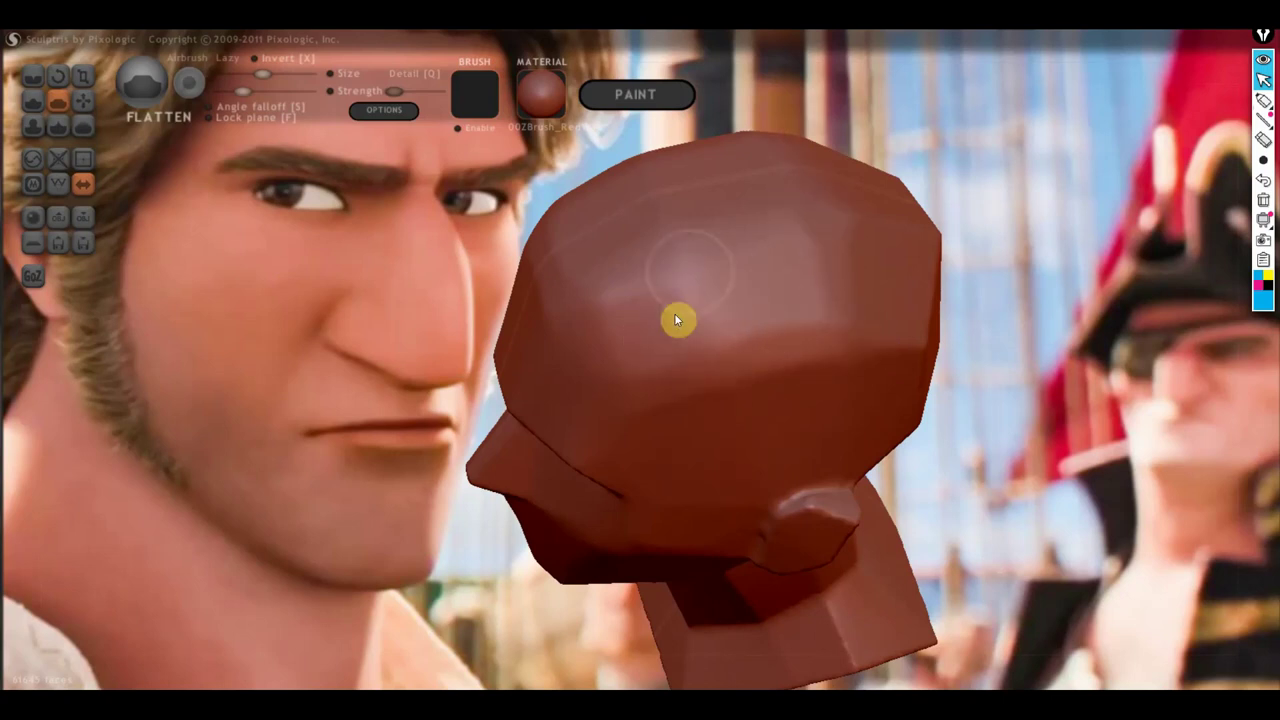
pyautogui.moveTo(589, 277)
pyautogui.mouseDown(button='right')
pyautogui.moveTo(651, 178)
pyautogui.moveTo(824, 420)
pyautogui.mouseUp(button='right')
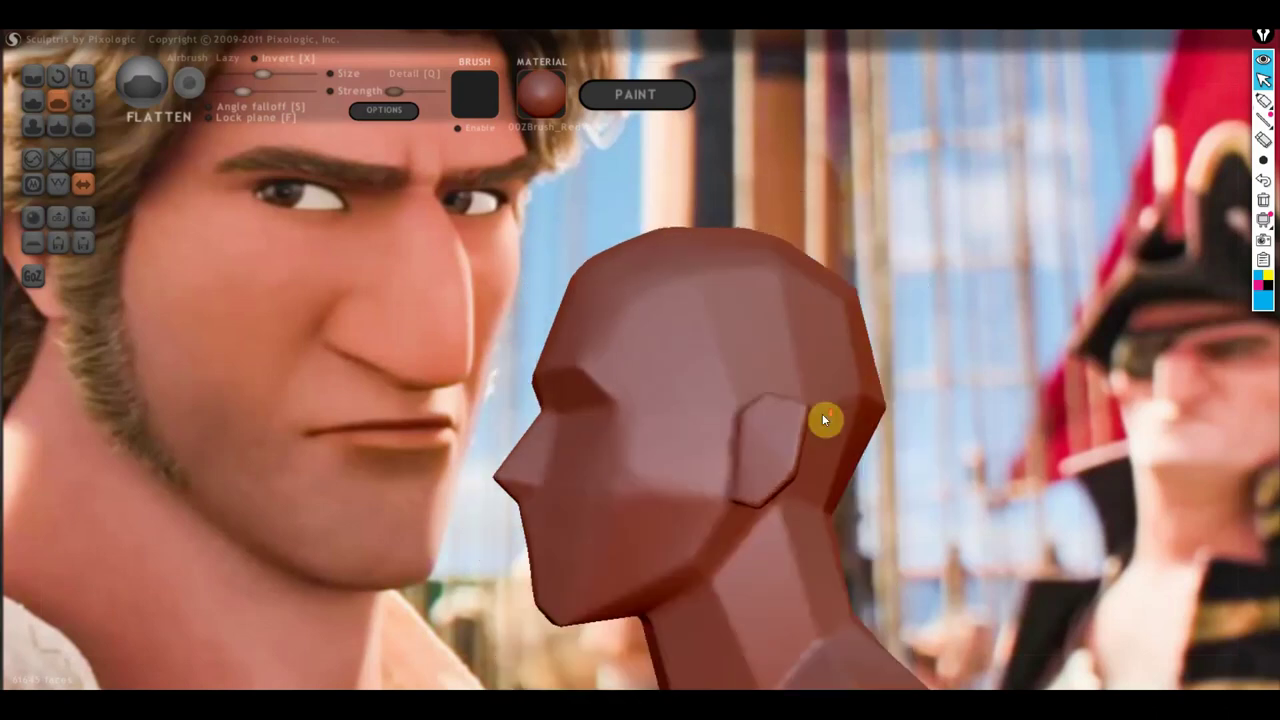
pyautogui.moveTo(978, 456)
pyautogui.mouseDown(button='right')
pyautogui.moveTo(849, 308)
pyautogui.moveTo(701, 291)
pyautogui.mouseUp(button='right')
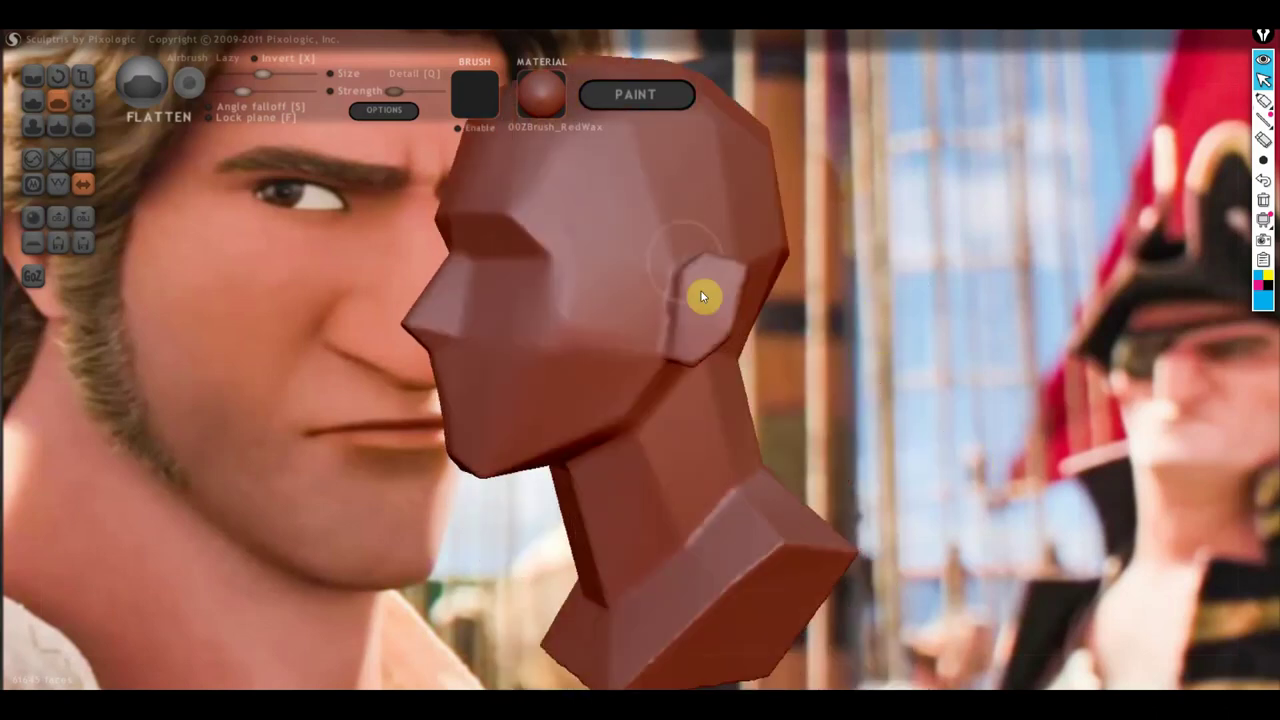
pyautogui.moveTo(725, 428); pyautogui.dragTo(794, 414, button='right')
pyautogui.scroll(2, 669, 442)
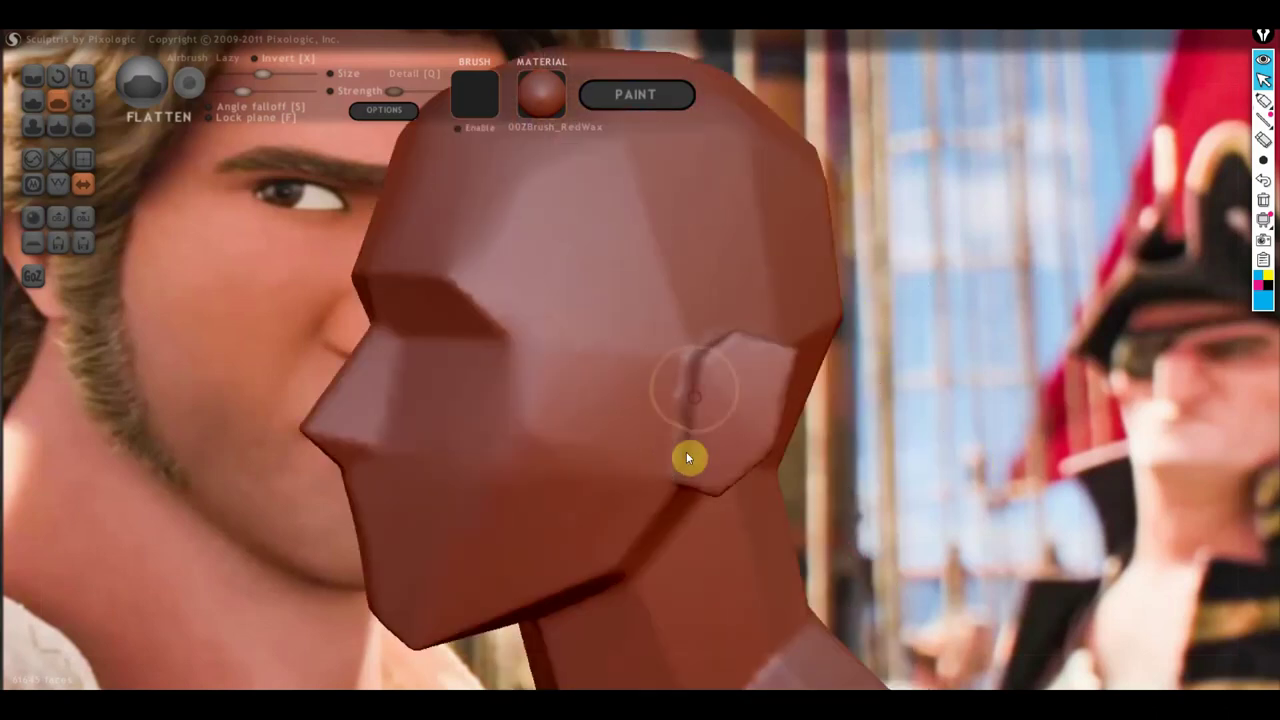
pyautogui.moveTo(686, 398)
pyautogui.mouseDown(button='right')
pyautogui.moveTo(697, 371)
pyautogui.moveTo(649, 294)
pyautogui.mouseUp(button='right')
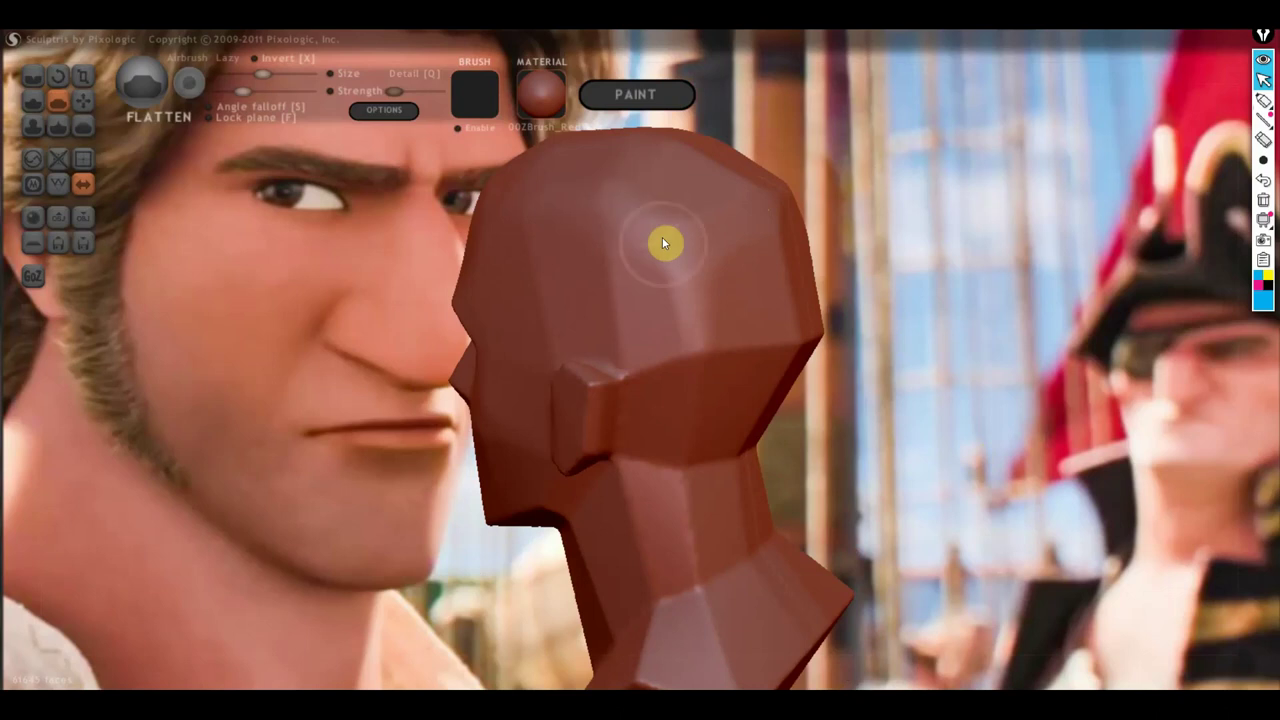
pyautogui.moveTo(800, 349)
pyautogui.mouseDown(button='right')
pyautogui.moveTo(766, 374)
pyautogui.moveTo(789, 309)
pyautogui.moveTo(766, 419)
pyautogui.mouseUp(button='right')
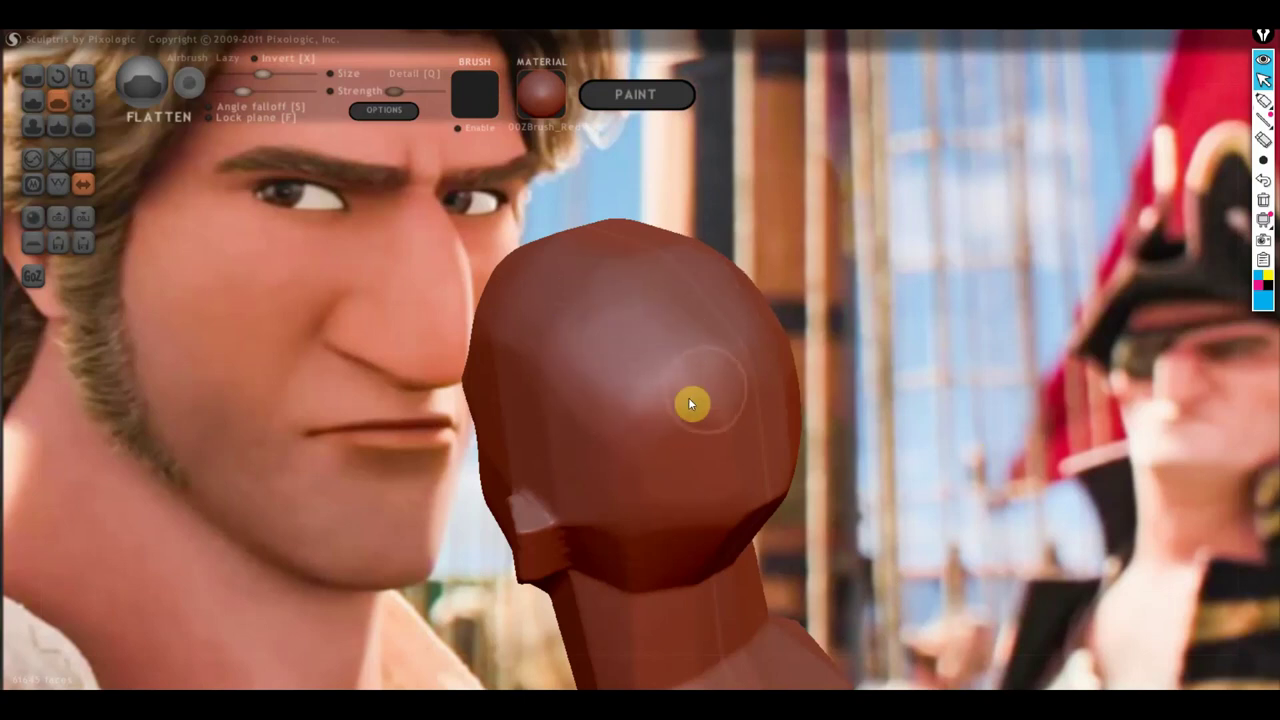
pyautogui.moveTo(712, 461)
pyautogui.mouseDown(button='right')
pyautogui.moveTo(755, 436)
pyautogui.moveTo(766, 347)
pyautogui.mouseUp(button='right')
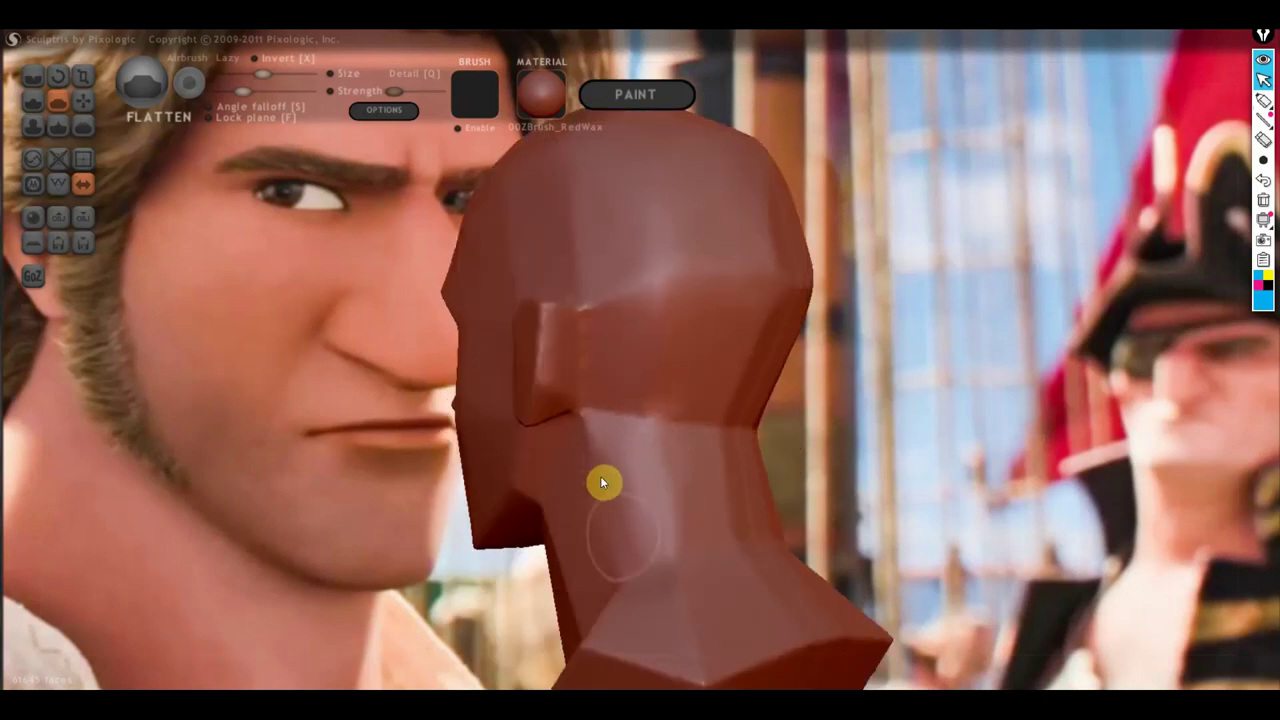
pyautogui.moveTo(704, 630)
pyautogui.mouseDown(button='right')
pyautogui.moveTo(686, 609)
pyautogui.moveTo(825, 448)
pyautogui.moveTo(737, 371)
pyautogui.mouseUp(button='right')
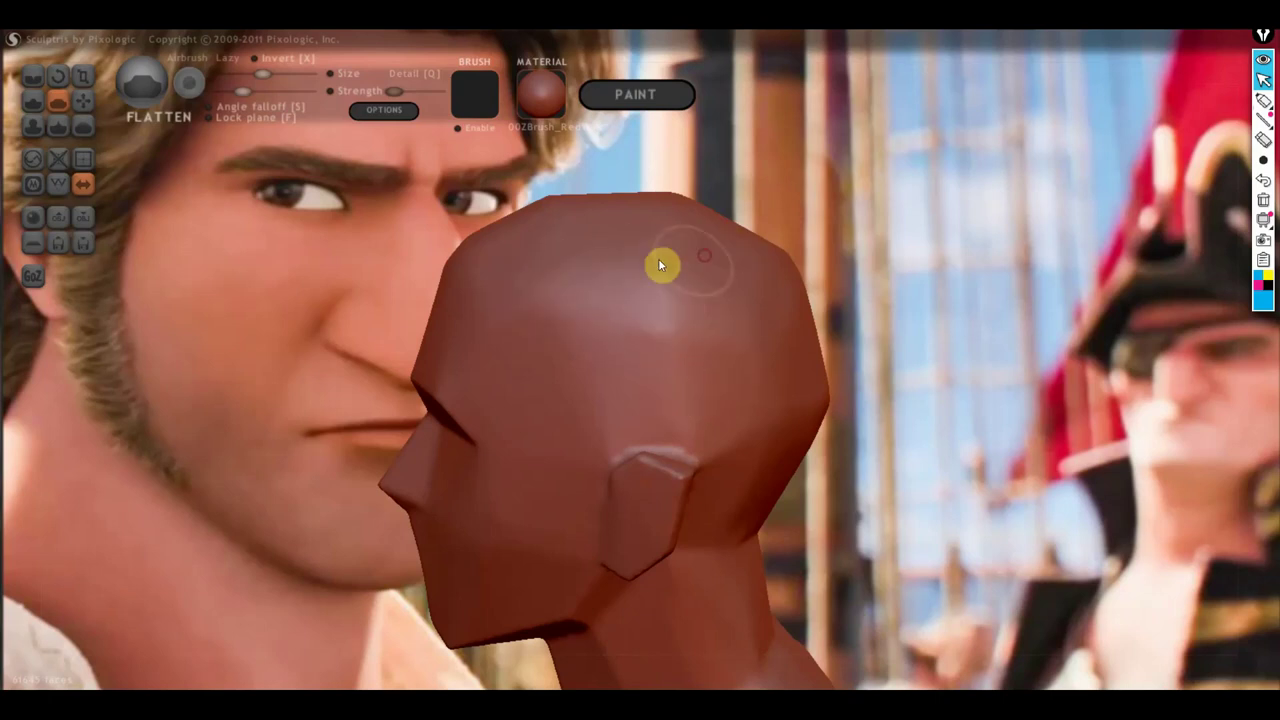
pyautogui.moveTo(659, 263); pyautogui.dragTo(724, 385, button='right')
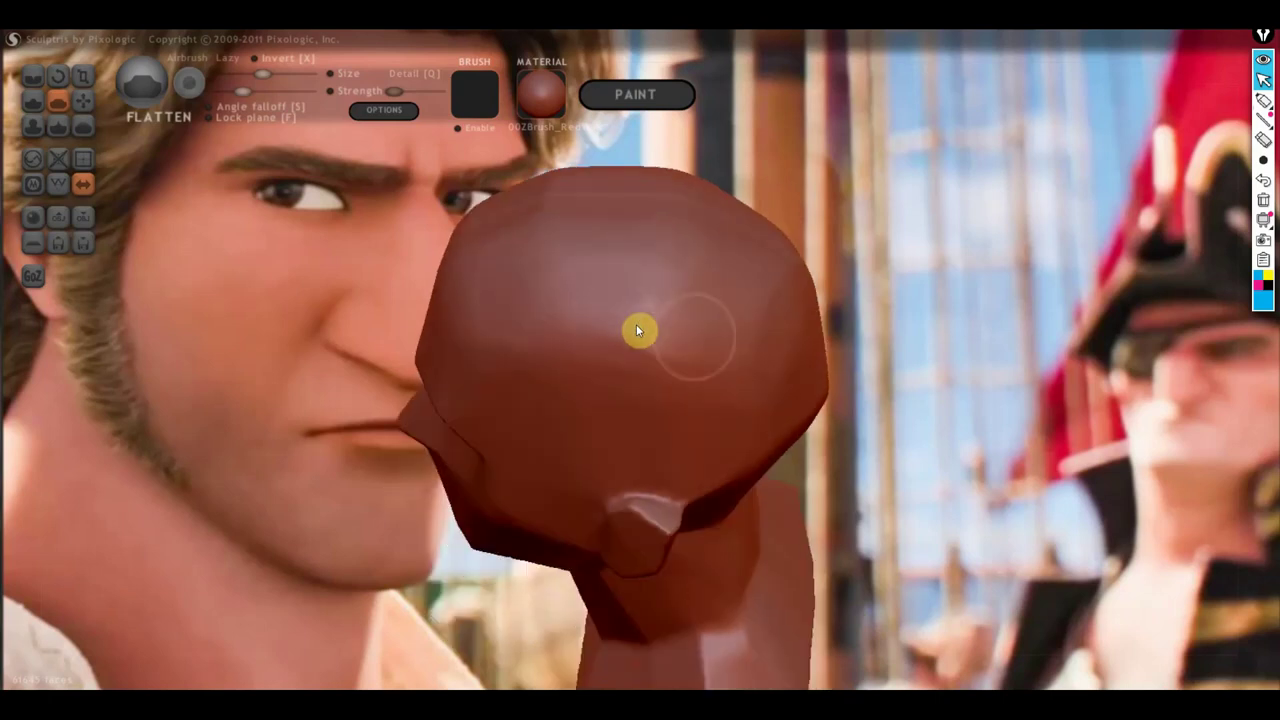
pyautogui.moveTo(580, 303)
pyautogui.mouseDown(button='right')
pyautogui.moveTo(831, 289)
pyautogui.moveTo(734, 292)
pyautogui.mouseUp(button='right')
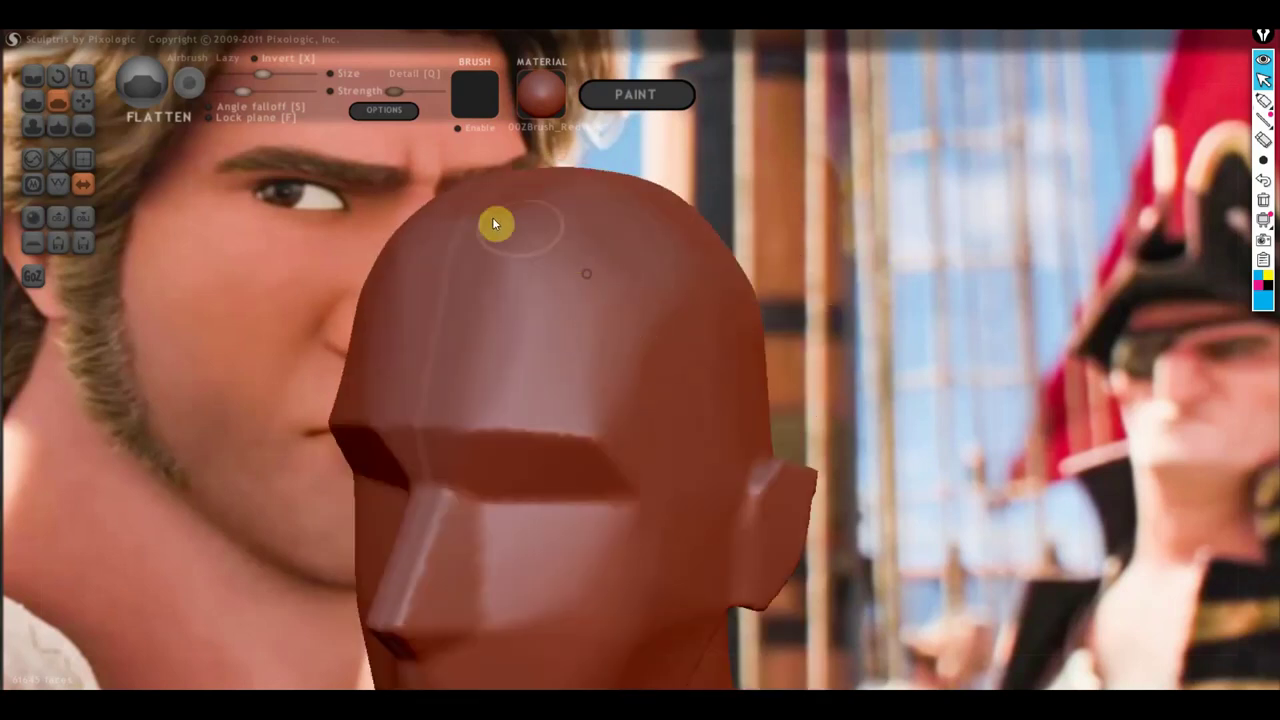
pyautogui.scroll(-5, 502, 248)
pyautogui.moveTo(502, 248)
pyautogui.mouseDown(button='right')
pyautogui.moveTo(614, 371)
pyautogui.moveTo(646, 386)
pyautogui.moveTo(720, 383)
pyautogui.moveTo(761, 229)
pyautogui.moveTo(677, 409)
pyautogui.mouseUp(button='right')
pyautogui.scroll(2, 677, 409)
pyautogui.scroll(2, 615, 450)
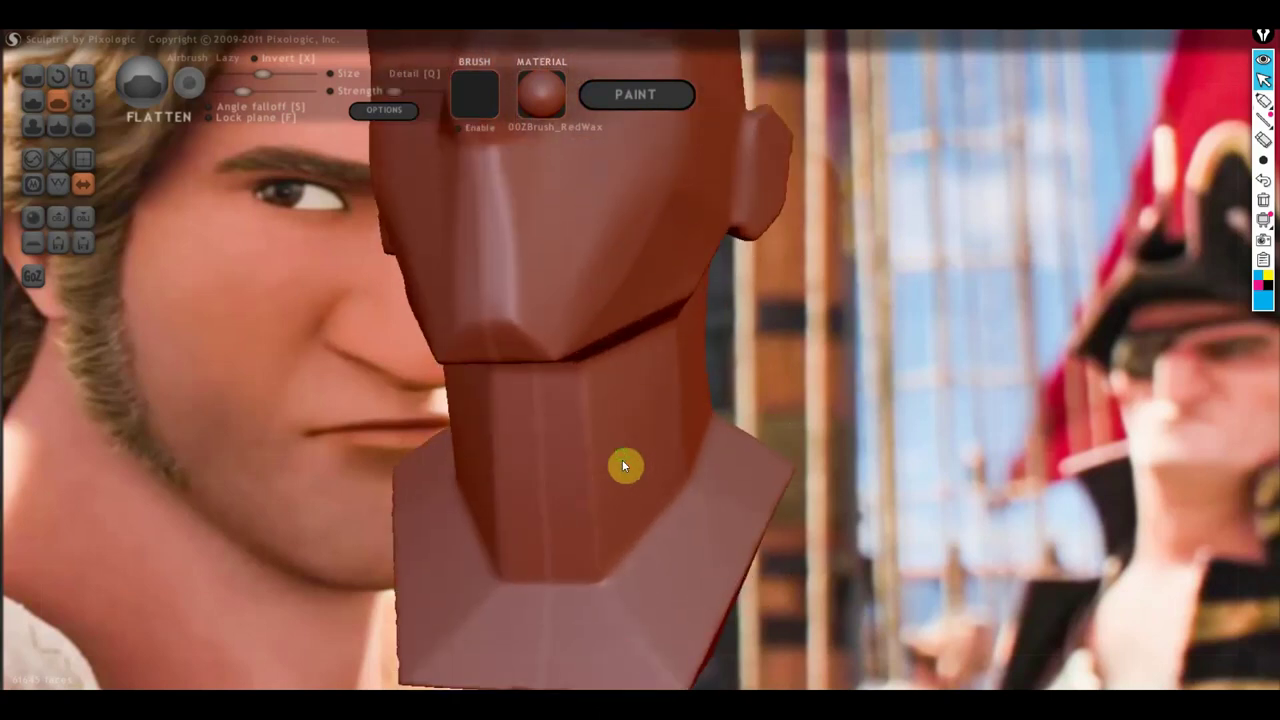
pyautogui.scroll(2, 600, 400)
pyautogui.moveTo(578, 320)
pyautogui.mouseDown()
pyautogui.moveTo(602, 415)
pyautogui.moveTo(610, 367)
pyautogui.moveTo(620, 488)
pyautogui.moveTo(604, 471)
pyautogui.mouseUp()
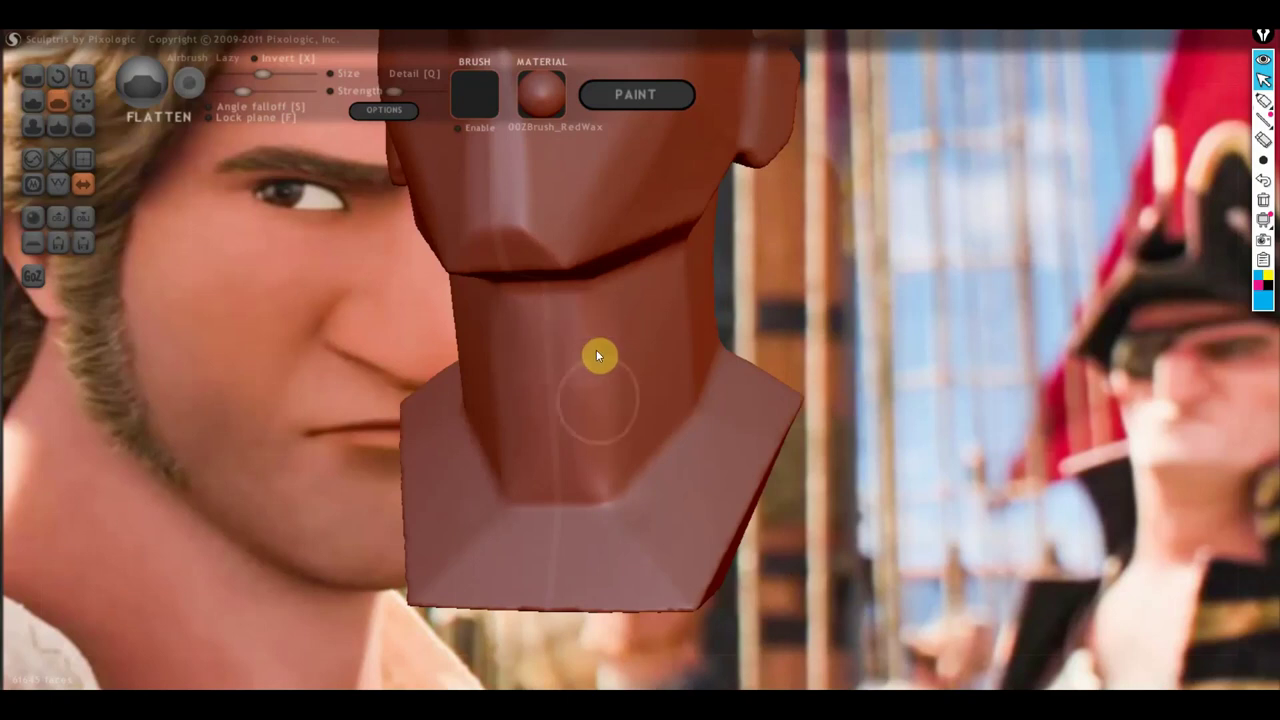
pyautogui.moveTo(584, 490); pyautogui.dragTo(509, 494, button='right')
pyautogui.moveTo(722, 244)
pyautogui.mouseDown()
pyautogui.moveTo(760, 306)
pyautogui.moveTo(731, 386)
pyautogui.moveTo(677, 297)
pyautogui.moveTo(645, 355)
pyautogui.moveTo(634, 423)
pyautogui.moveTo(666, 403)
pyautogui.moveTo(651, 408)
pyautogui.mouseUp()
pyautogui.moveTo(651, 408)
pyautogui.mouseDown(button='right')
pyautogui.moveTo(710, 305)
pyautogui.moveTo(663, 404)
pyautogui.mouseUp(button='right')
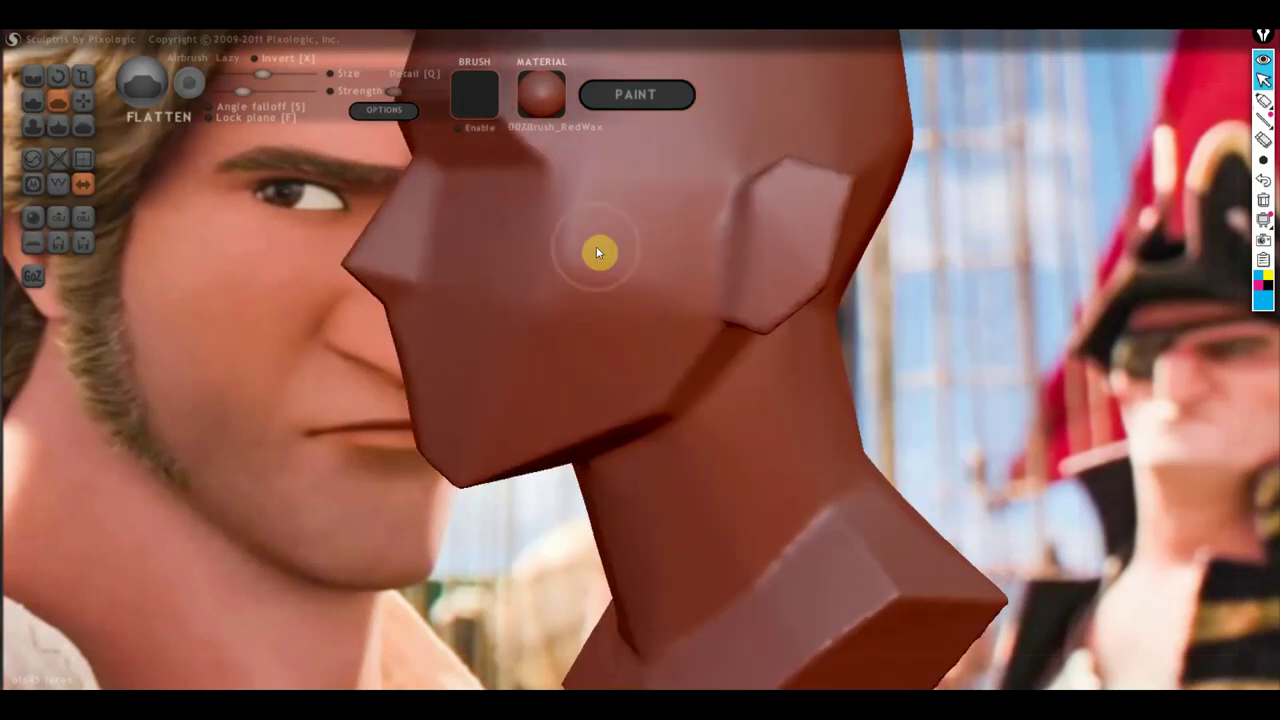
# Flatten the chin and cheek into facets
pyautogui.moveTo(511, 389)
pyautogui.mouseDown(button='right')
pyautogui.moveTo(523, 423)
pyautogui.moveTo(703, 371)
pyautogui.mouseUp(button='right')
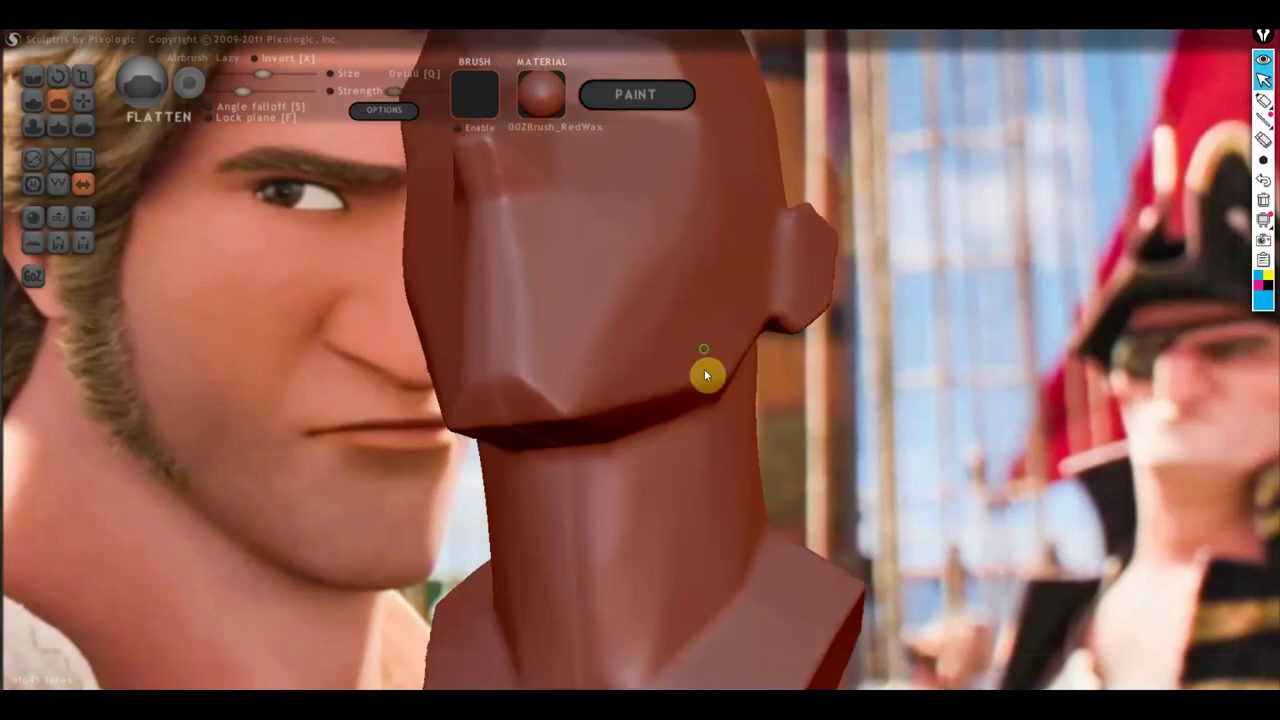
pyautogui.moveTo(509, 368)
pyautogui.mouseDown()
pyautogui.moveTo(540, 286)
pyautogui.moveTo(503, 266)
pyautogui.moveTo(554, 257)
pyautogui.moveTo(591, 381)
pyautogui.mouseUp()
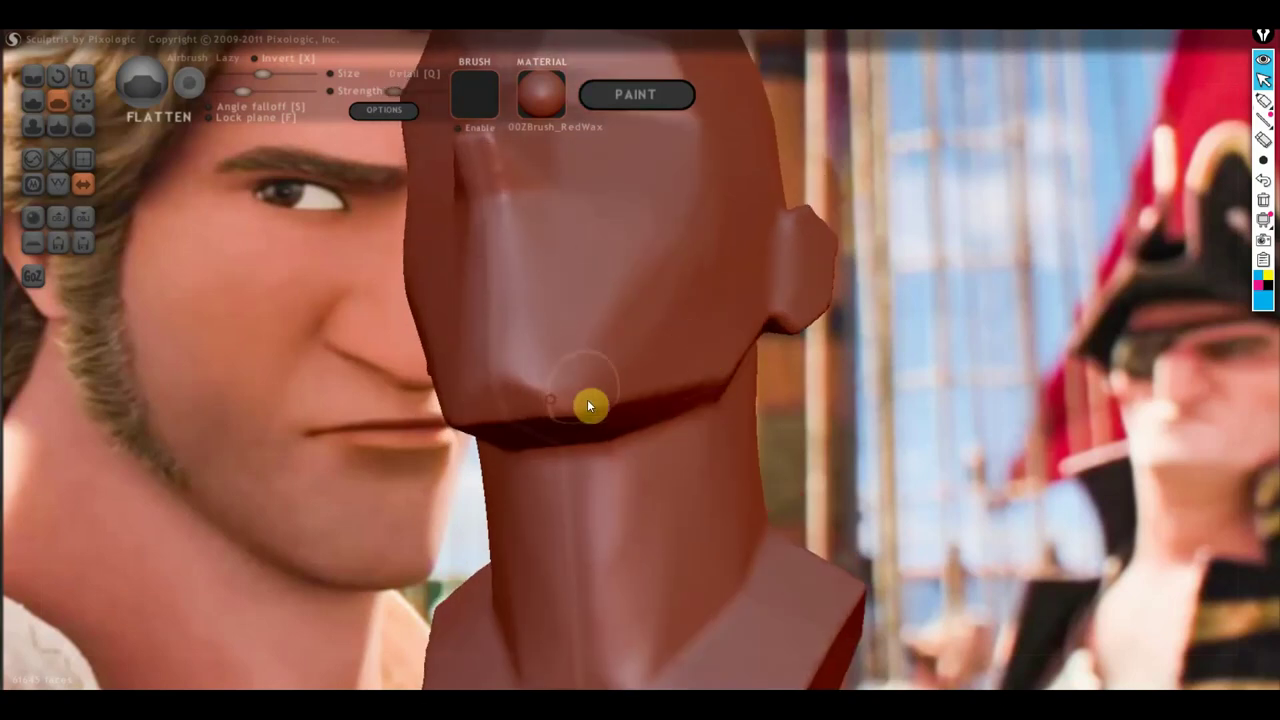
pyautogui.moveTo(588, 405); pyautogui.dragTo(577, 374, button='right')
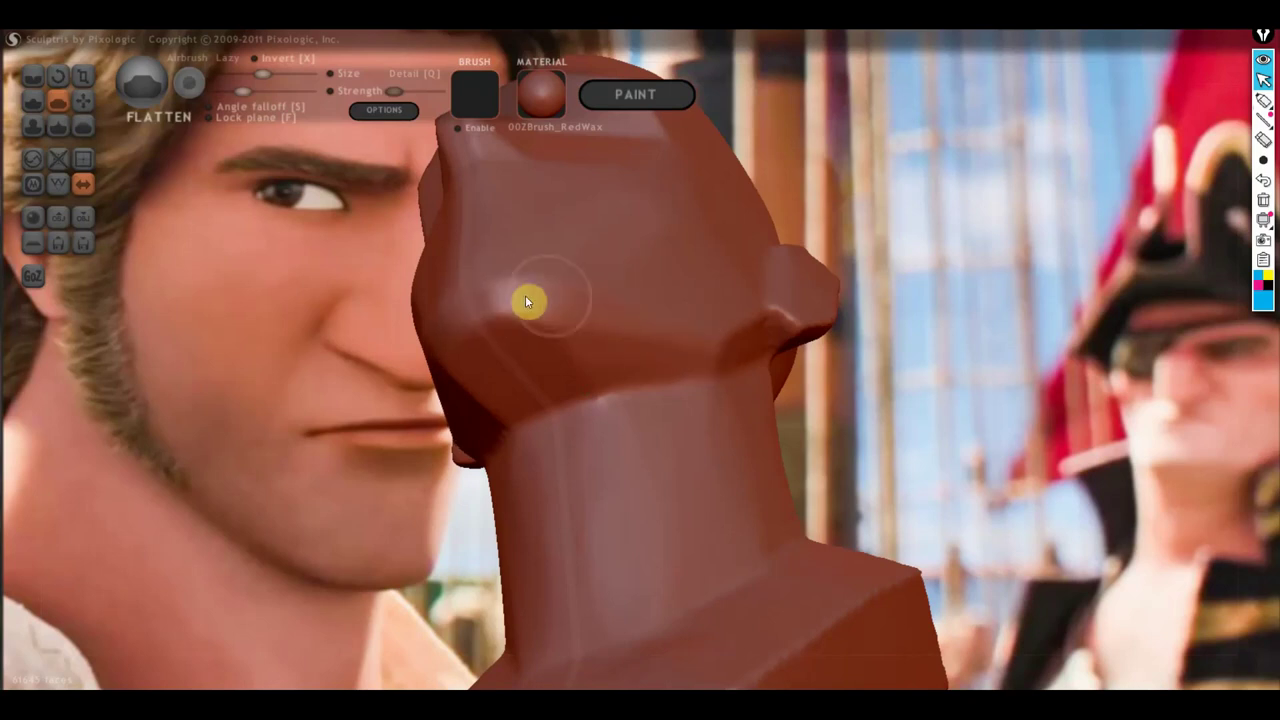
pyautogui.moveTo(543, 214)
pyautogui.mouseDown(button='right')
pyautogui.moveTo(526, 380)
pyautogui.moveTo(634, 356)
pyautogui.mouseUp(button='right')
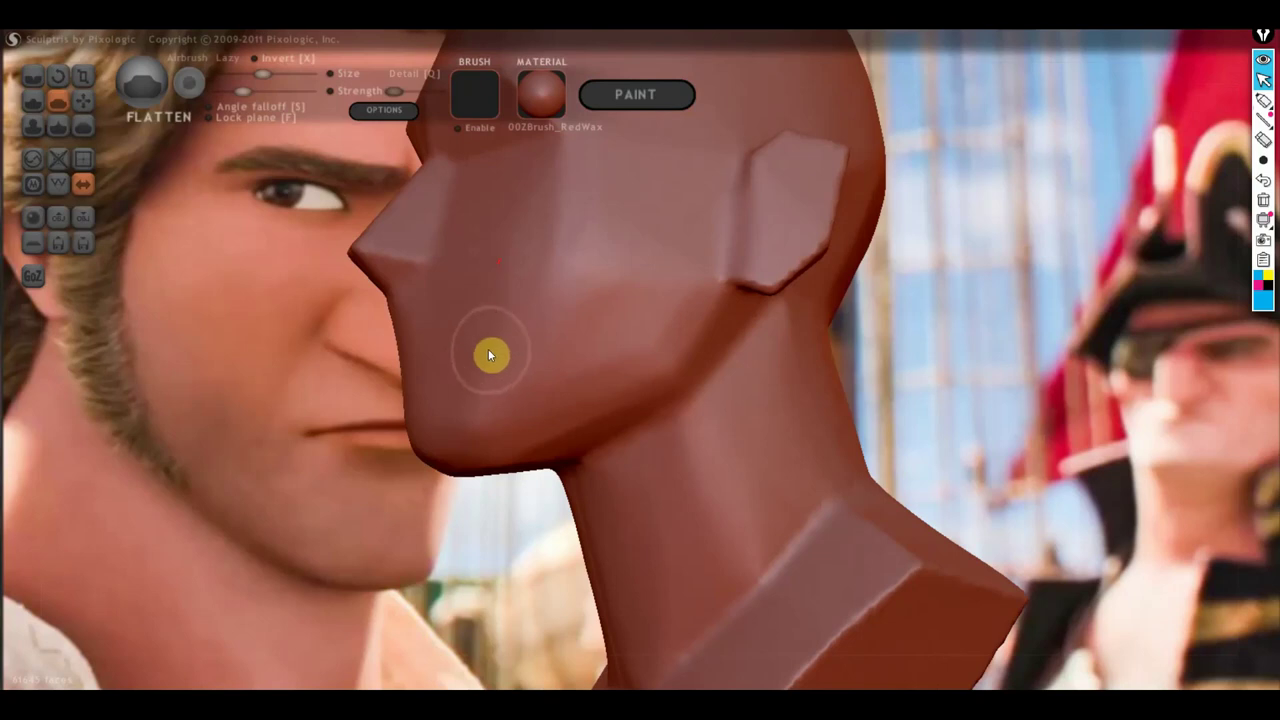
pyautogui.scroll(-2, 490, 355)
pyautogui.moveTo(509, 363)
pyautogui.mouseDown(button='right')
pyautogui.moveTo(586, 386)
pyautogui.moveTo(771, 374)
pyautogui.moveTo(659, 403)
pyautogui.mouseUp(button='right')
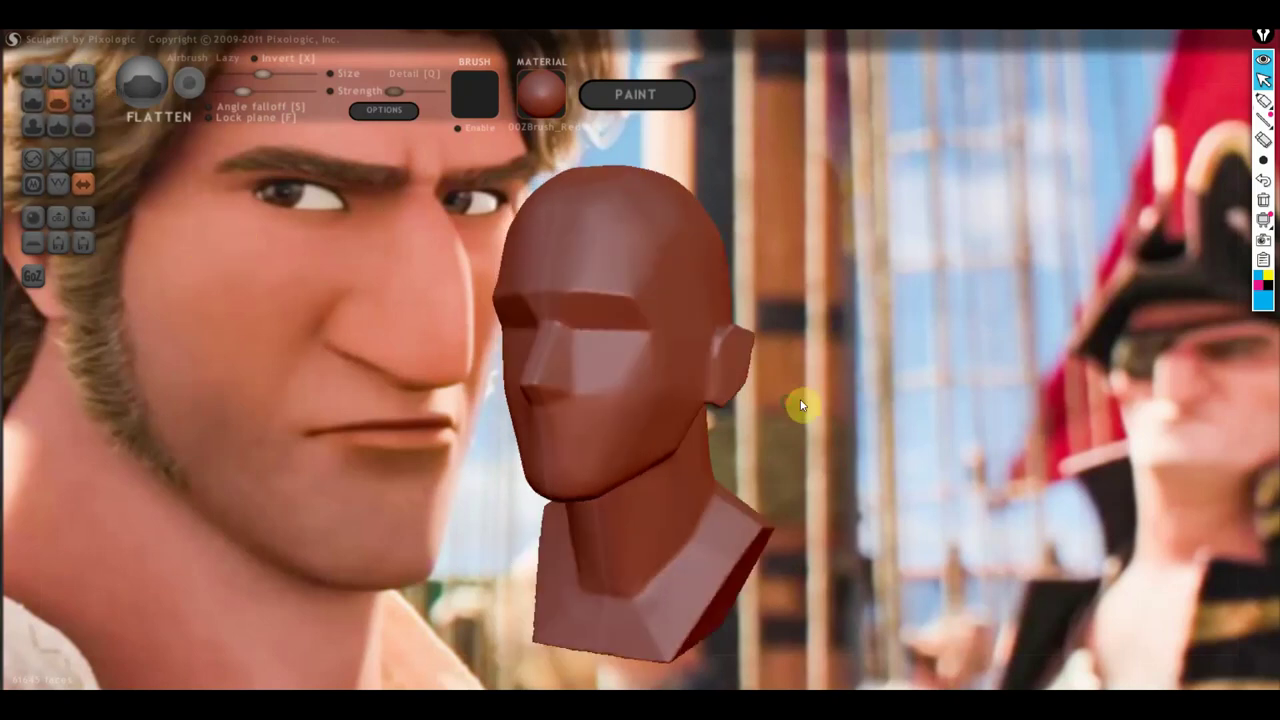
pyautogui.moveTo(803, 403); pyautogui.dragTo(611, 403, button='right')
pyautogui.moveTo(825, 417)
pyautogui.mouseDown(button='right')
pyautogui.moveTo(923, 443)
pyautogui.moveTo(866, 388)
pyautogui.moveTo(886, 440)
pyautogui.mouseUp(button='right')
pyautogui.scroll(2, 866, 388)
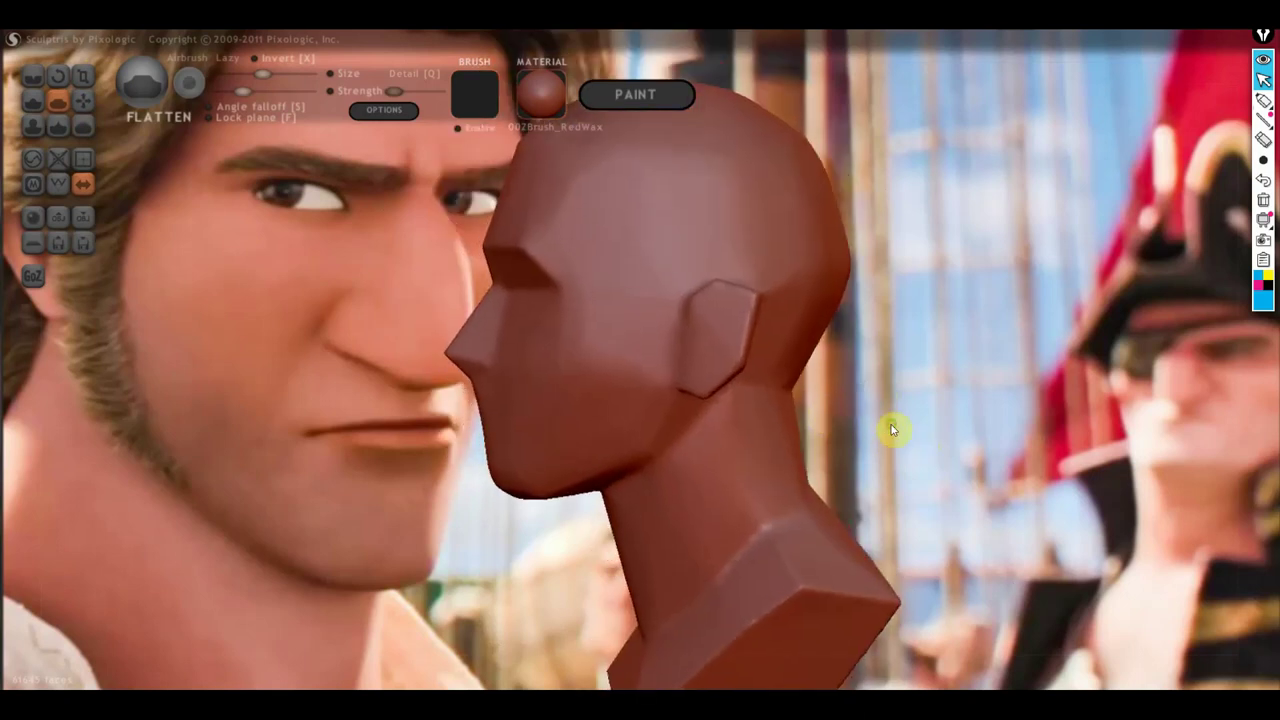
pyautogui.moveTo(806, 337); pyautogui.dragTo(597, 403, button='right')
pyautogui.scroll(3, 590, 405)
pyautogui.scroll(2, 574, 409)
# Flatten the sharp plane near the chin and more of the jaw surface
pyautogui.moveTo(572, 409)
pyautogui.mouseDown()
pyautogui.moveTo(536, 456)
pyautogui.moveTo(520, 403)
pyautogui.moveTo(571, 433)
pyautogui.mouseUp()
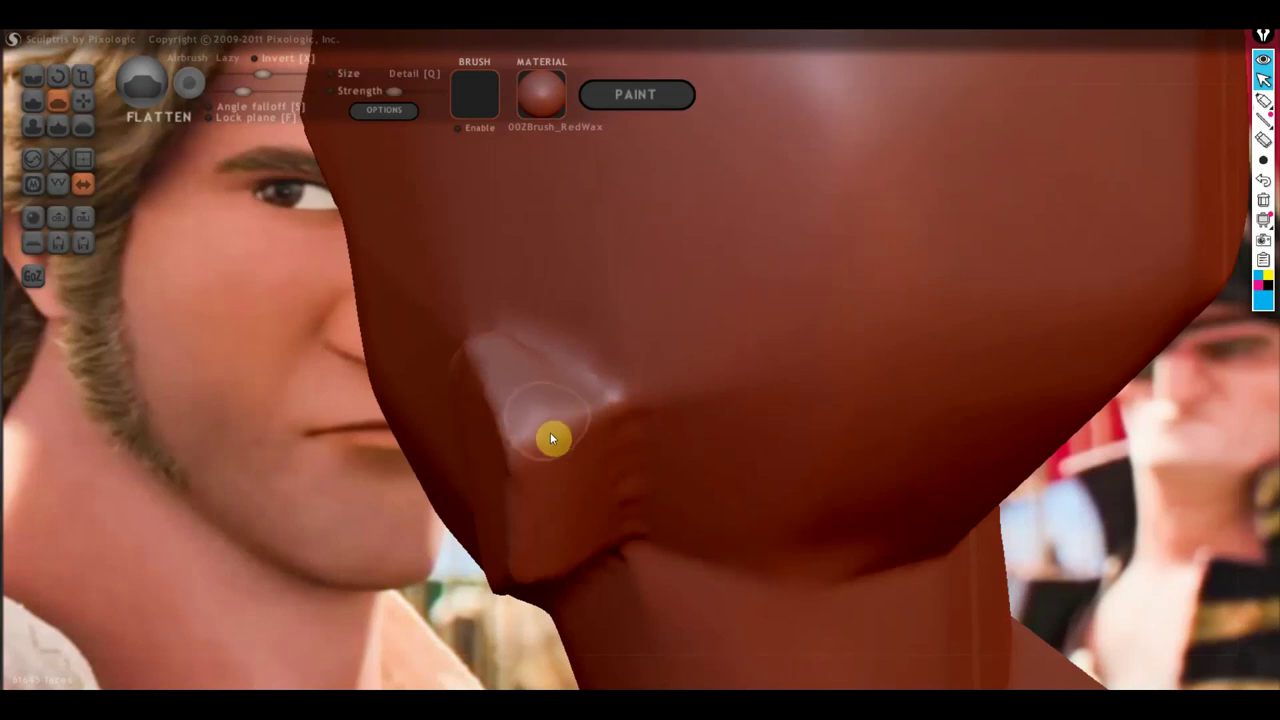
pyautogui.scroll(2, 520, 403)
pyautogui.moveTo(543, 463)
pyautogui.mouseDown(button='right')
pyautogui.moveTo(606, 137)
pyautogui.moveTo(638, 249)
pyautogui.moveTo(702, 355)
pyautogui.mouseUp(button='right')
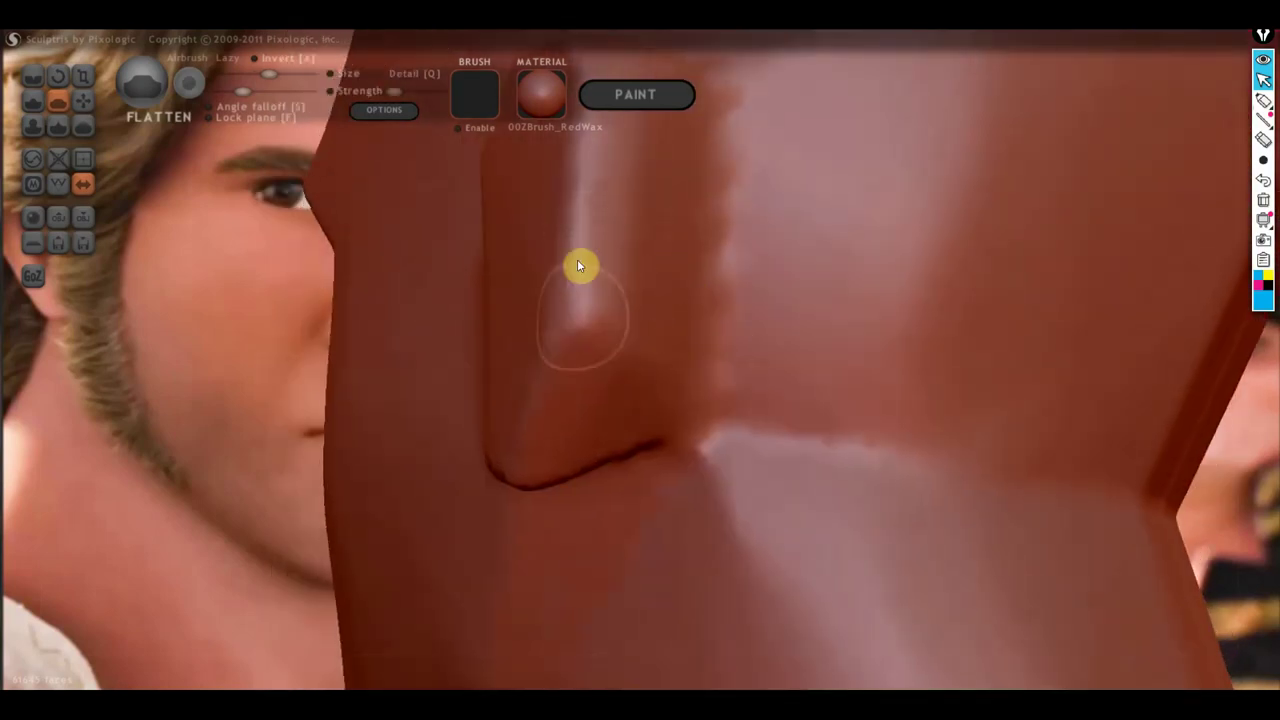
pyautogui.moveTo(628, 331)
pyautogui.mouseDown(button='right')
pyautogui.moveTo(828, 408)
pyautogui.moveTo(817, 283)
pyautogui.moveTo(702, 383)
pyautogui.moveTo(774, 446)
pyautogui.moveTo(683, 386)
pyautogui.moveTo(709, 377)
pyautogui.moveTo(685, 365)
pyautogui.moveTo(689, 337)
pyautogui.mouseUp(button='right')
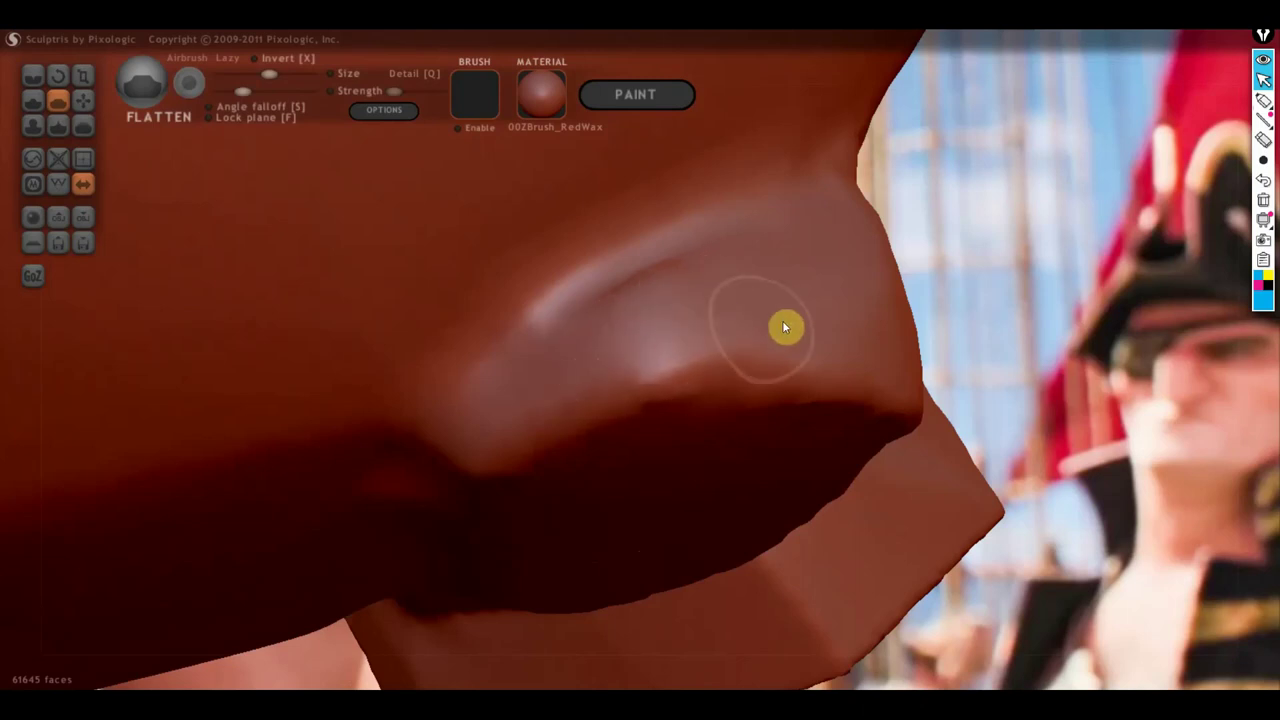
pyautogui.moveTo(726, 371)
pyautogui.mouseDown(button='right')
pyautogui.moveTo(657, 306)
pyautogui.moveTo(859, 445)
pyautogui.moveTo(834, 457)
pyautogui.moveTo(694, 400)
pyautogui.mouseUp(button='right')
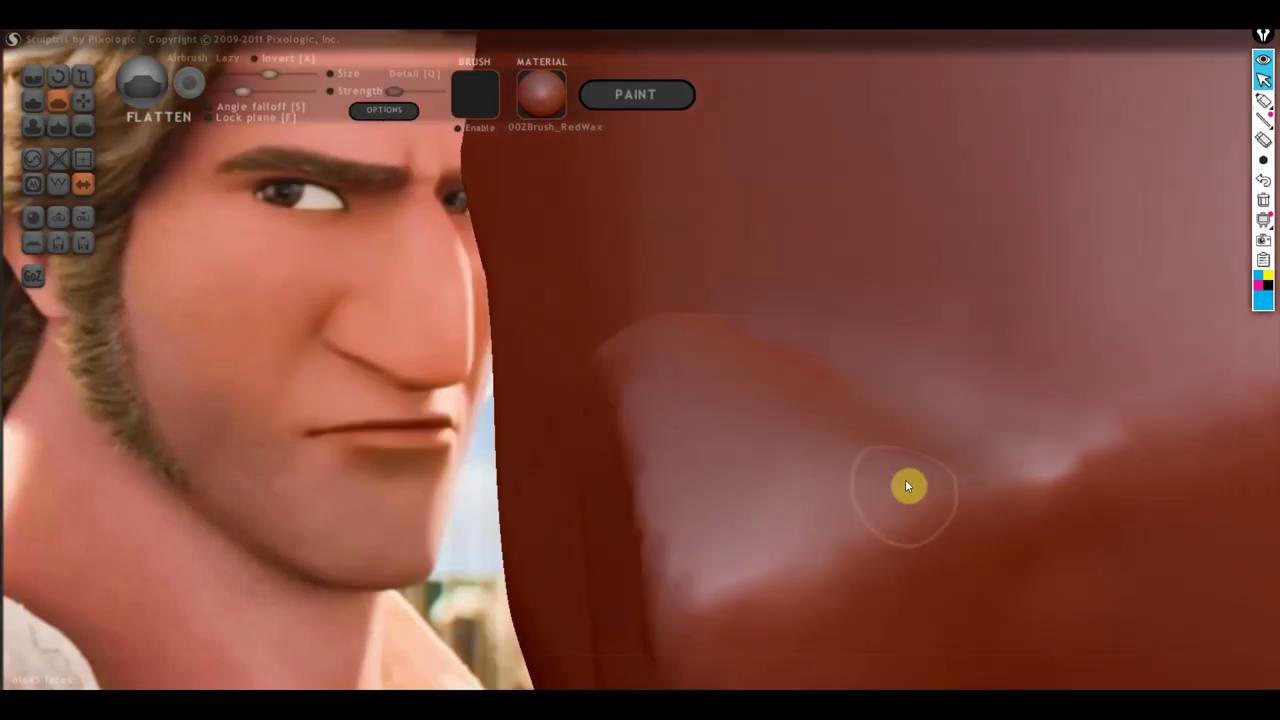
pyautogui.moveTo(816, 428)
pyautogui.mouseDown()
pyautogui.moveTo(769, 528)
pyautogui.moveTo(709, 471)
pyautogui.moveTo(700, 551)
pyautogui.moveTo(689, 543)
pyautogui.mouseUp()
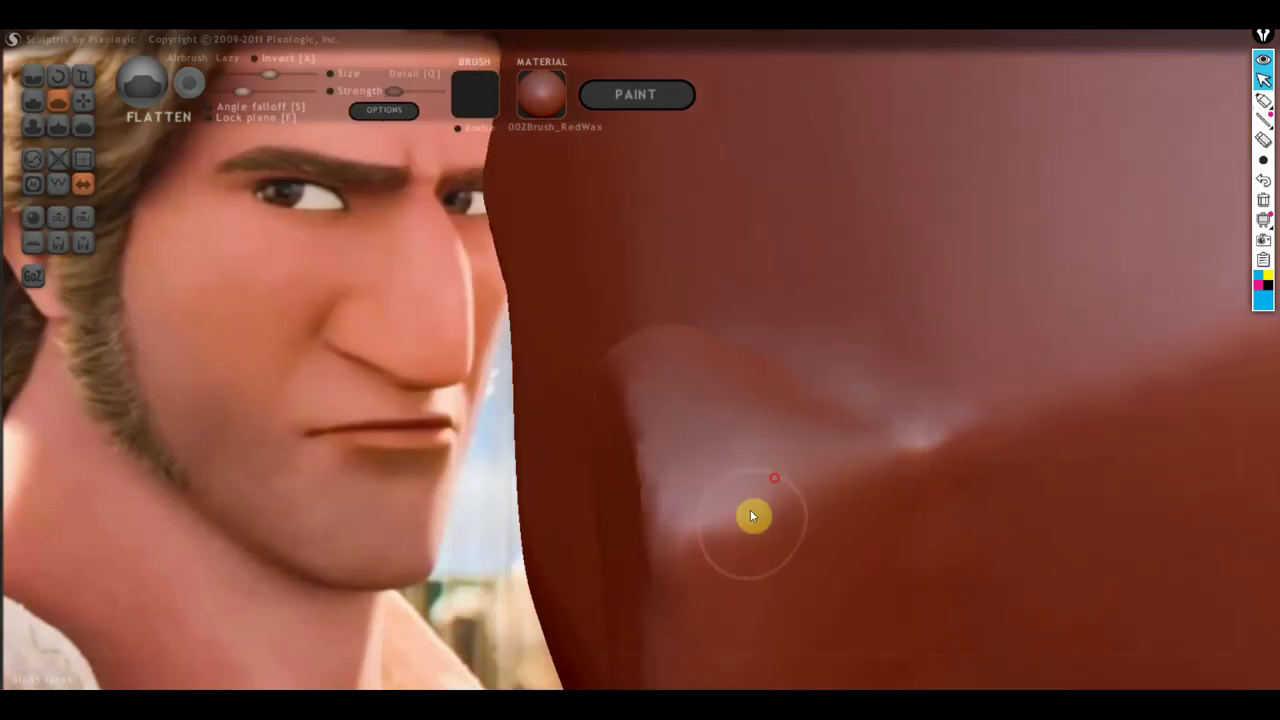
pyautogui.scroll(-2, 750, 490)
pyautogui.scroll(-5, 740, 486)
pyautogui.moveTo(732, 486)
pyautogui.mouseDown(button='right')
pyautogui.moveTo(815, 481)
pyautogui.moveTo(849, 457)
pyautogui.moveTo(800, 283)
pyautogui.mouseUp(button='right')
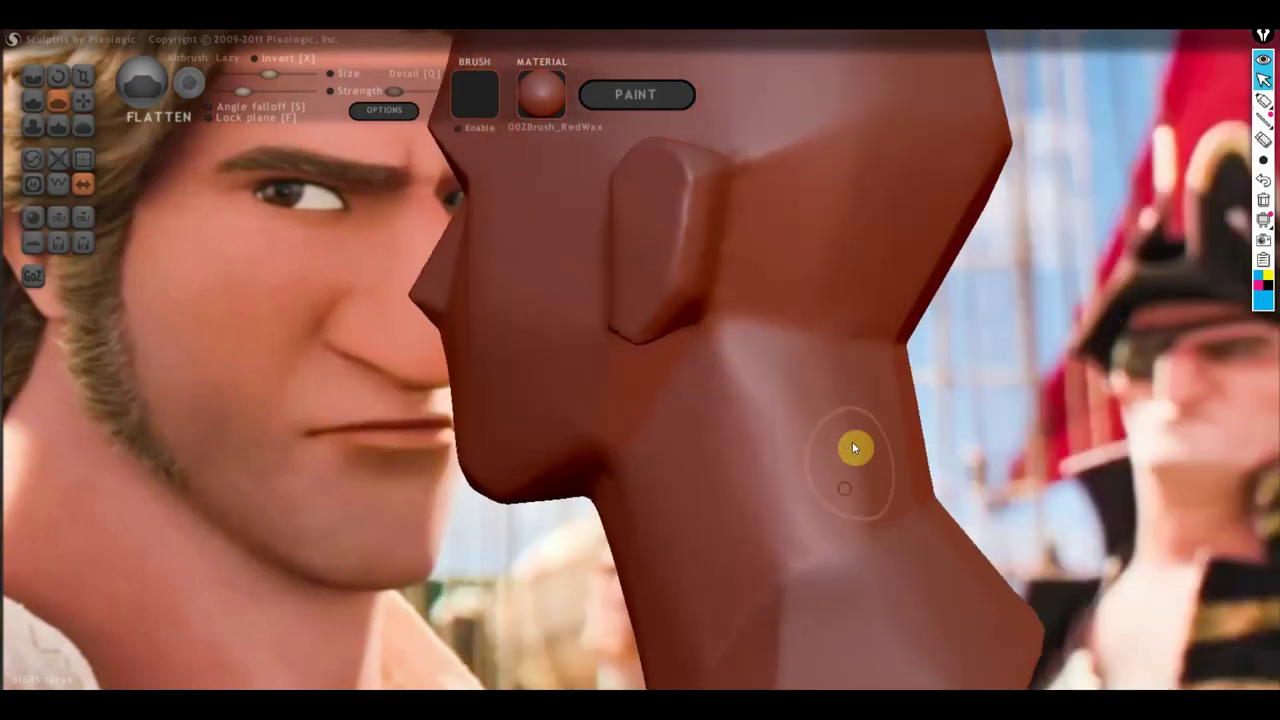
pyautogui.moveTo(834, 397); pyautogui.dragTo(575, 470, button='right')
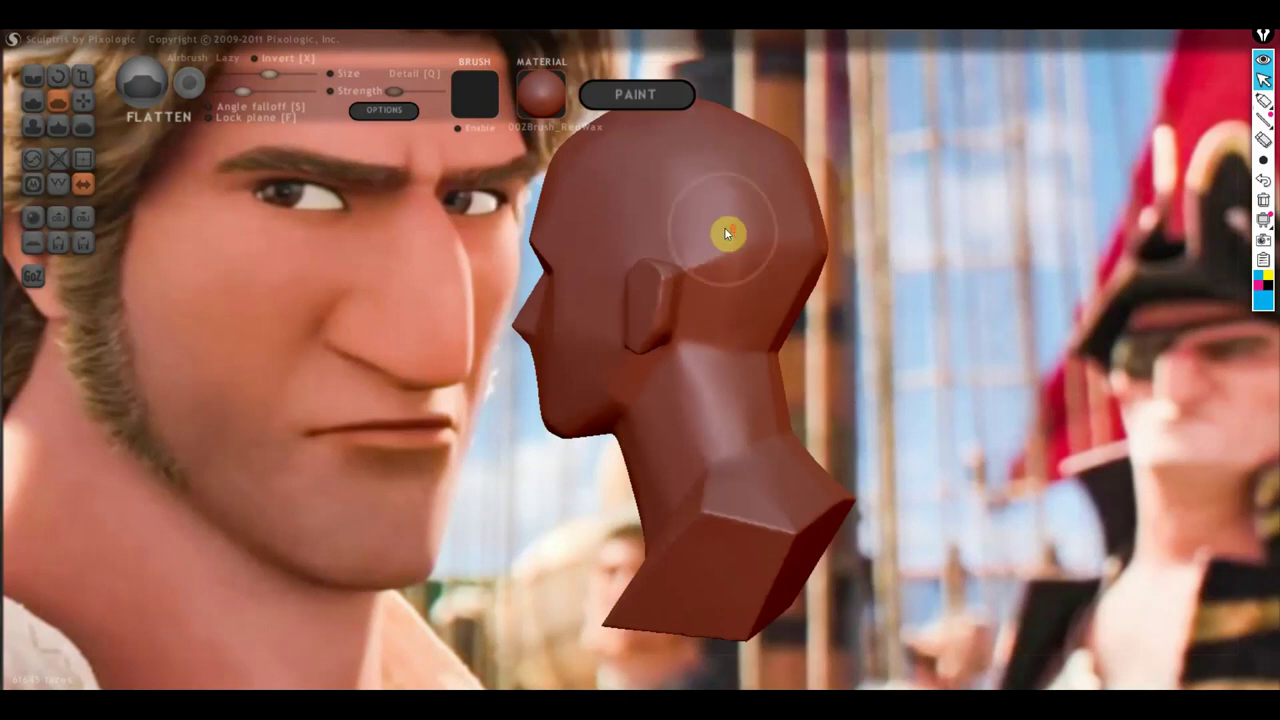
# Flatten the cheek surface further and review the head from several angles
pyautogui.scroll(3, 727, 233)
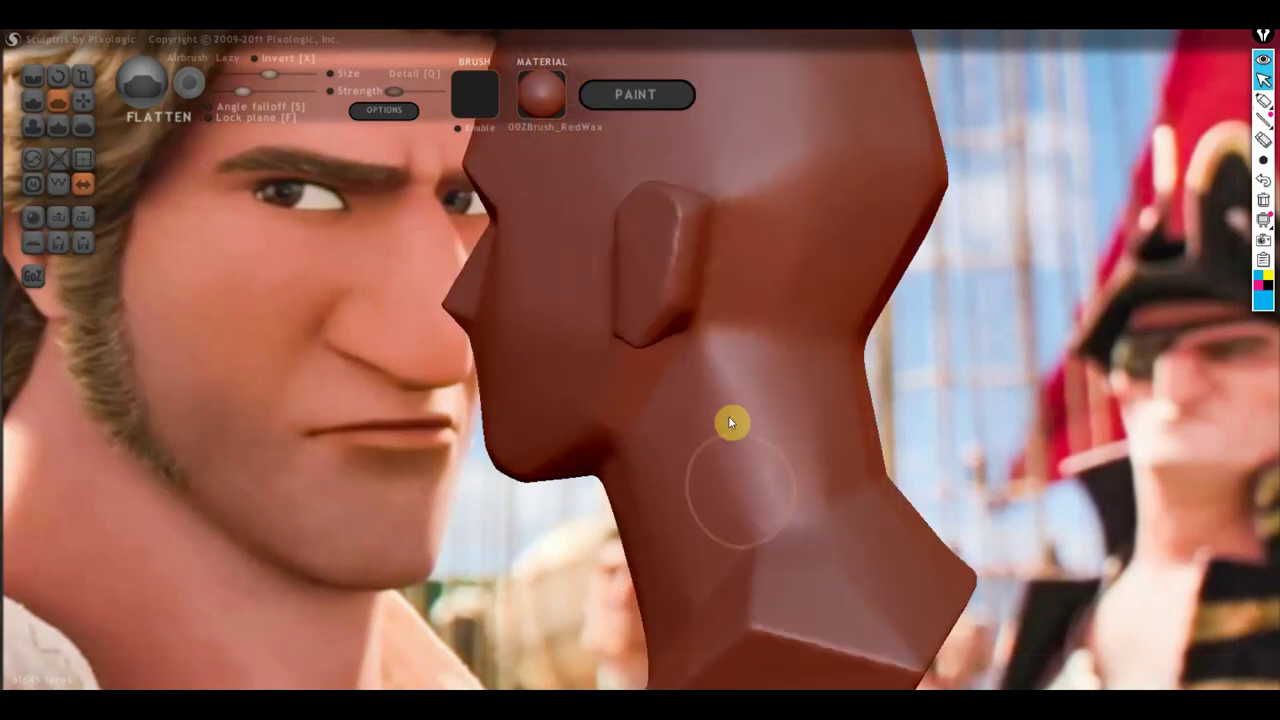
pyautogui.moveTo(723, 552)
pyautogui.mouseDown()
pyautogui.moveTo(994, 549)
pyautogui.moveTo(763, 566)
pyautogui.moveTo(894, 380)
pyautogui.mouseUp()
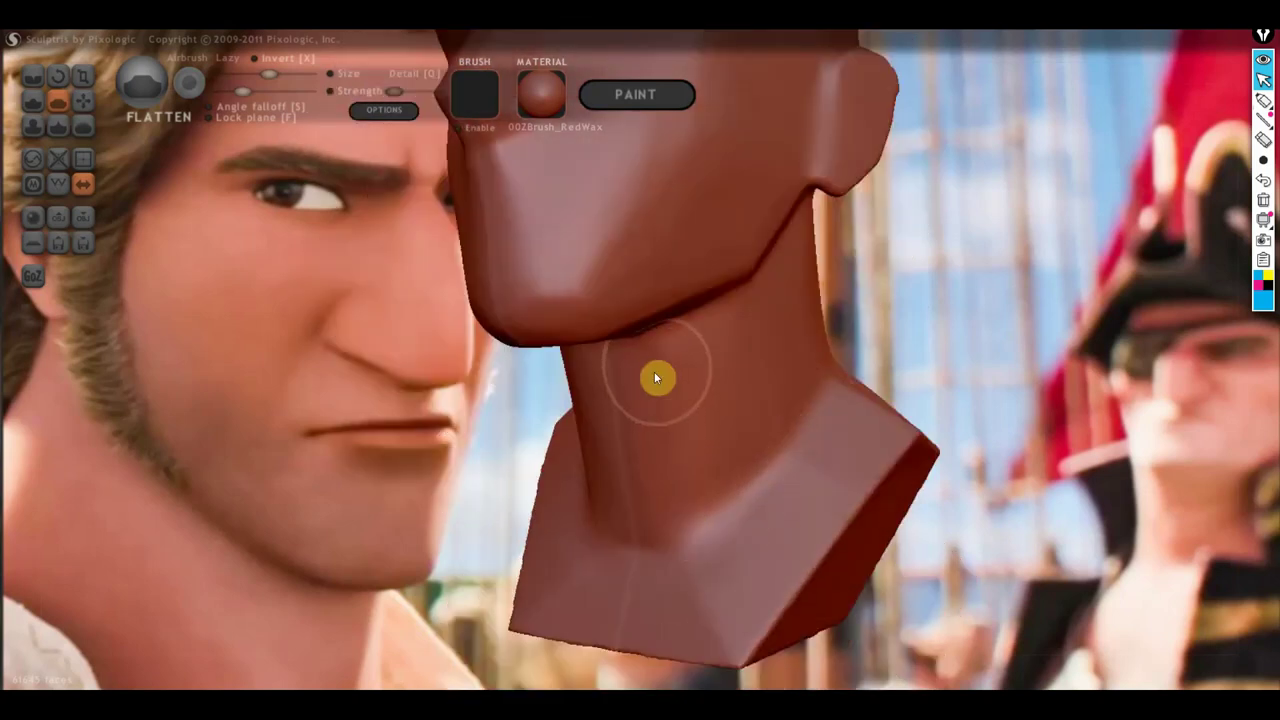
pyautogui.moveTo(673, 412)
pyautogui.mouseDown(button='right')
pyautogui.moveTo(694, 357)
pyautogui.moveTo(729, 526)
pyautogui.mouseUp(button='right')
pyautogui.scroll(-3, 726, 509)
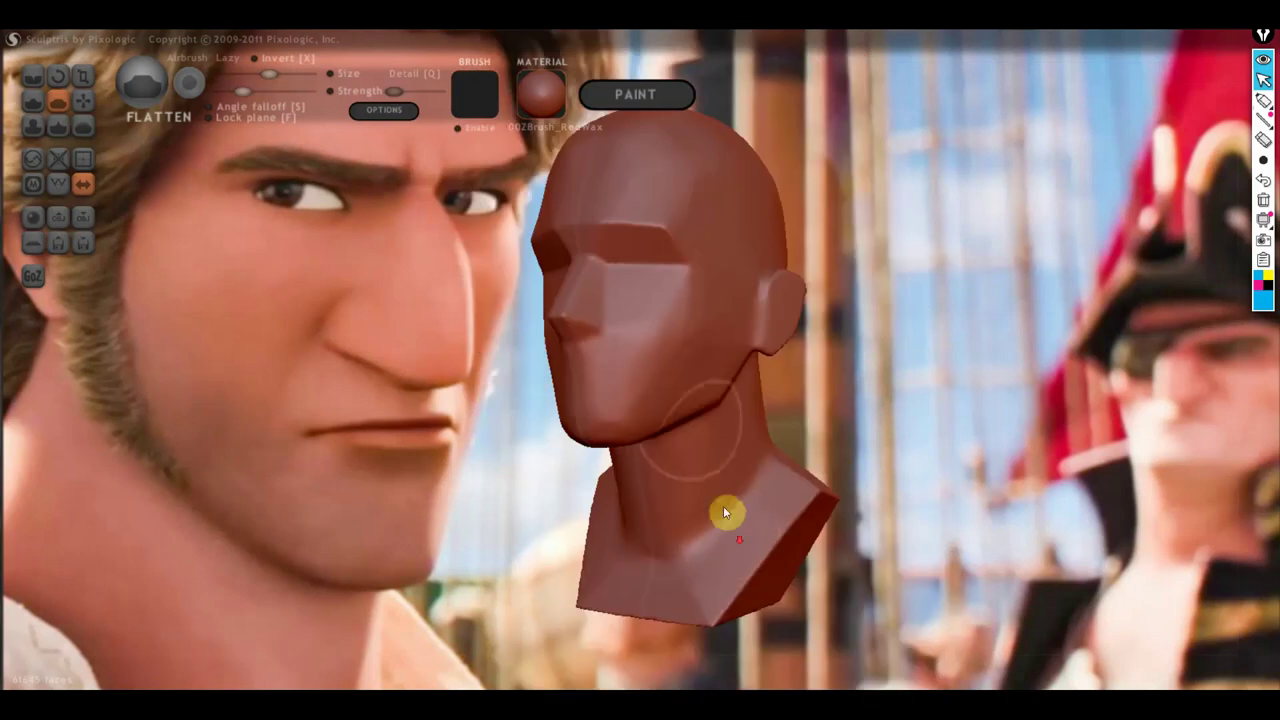
pyautogui.scroll(5, 680, 315)
pyautogui.moveTo(689, 266)
pyautogui.mouseDown()
pyautogui.moveTo(646, 361)
pyautogui.moveTo(731, 274)
pyautogui.mouseUp()
pyautogui.moveTo(734, 247)
pyautogui.mouseDown(button='right')
pyautogui.moveTo(734, 380)
pyautogui.moveTo(717, 380)
pyautogui.mouseUp(button='right')
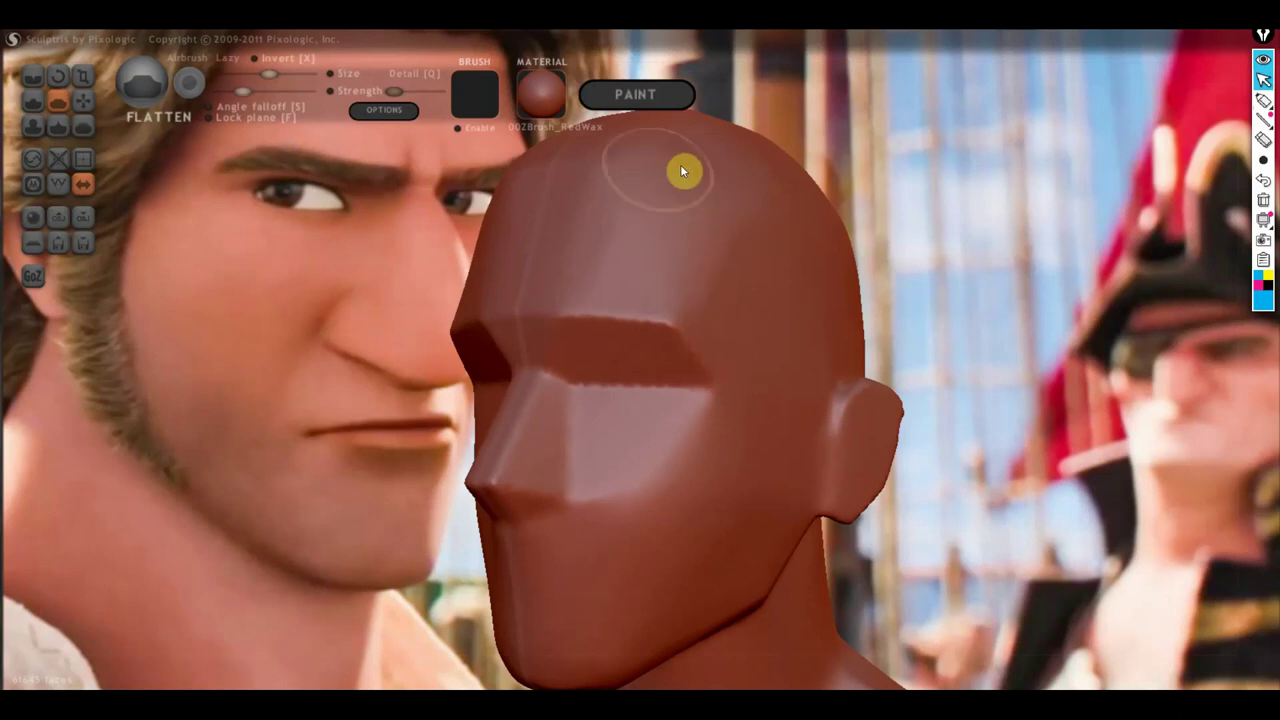
pyautogui.scroll(2, 750, 262)
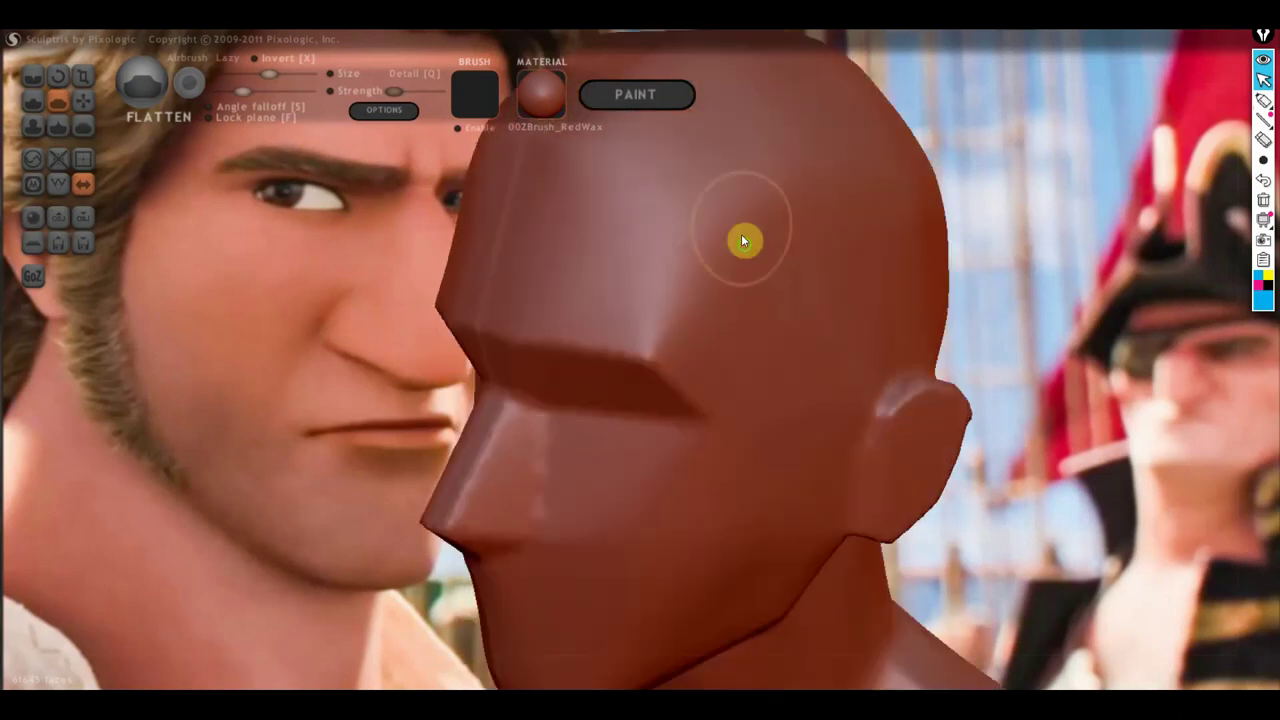
pyautogui.moveTo(743, 240); pyautogui.dragTo(674, 408, button='right')
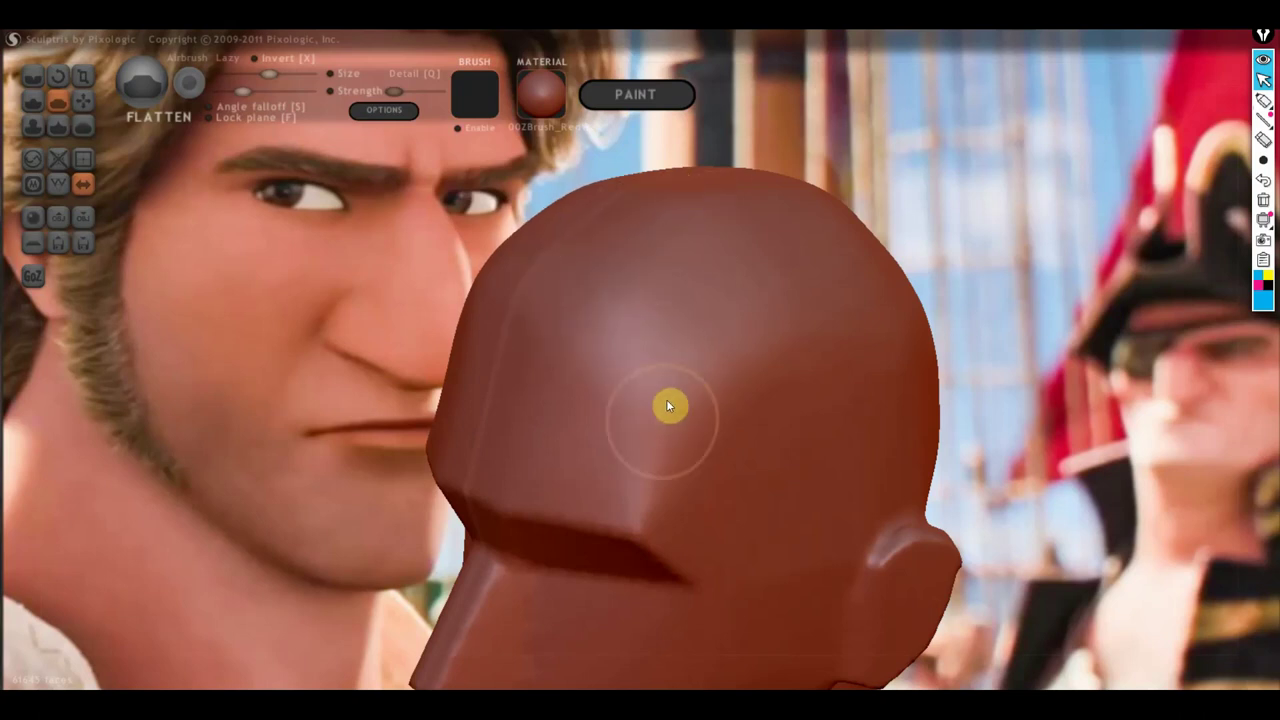
pyautogui.moveTo(663, 477)
pyautogui.mouseDown(button='right')
pyautogui.moveTo(689, 457)
pyautogui.moveTo(669, 498)
pyautogui.moveTo(723, 257)
pyautogui.mouseUp(button='right')
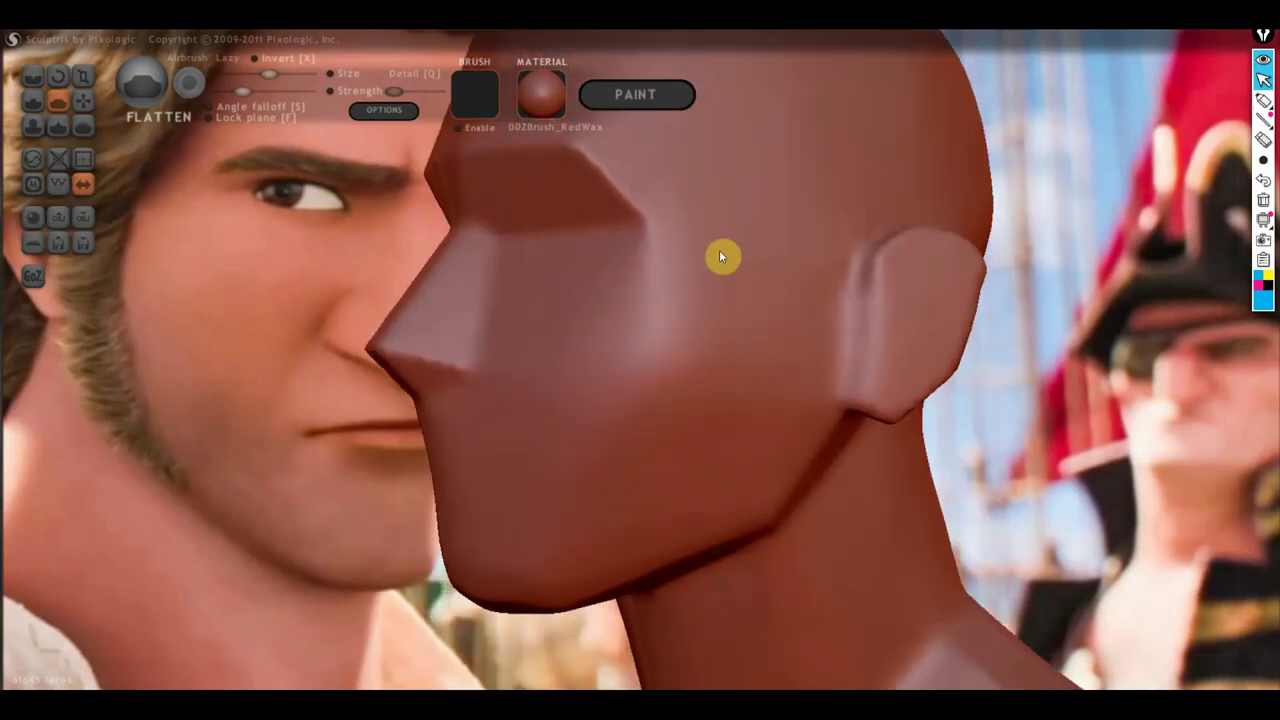
pyautogui.scroll(-3, 746, 300)
pyautogui.scroll(-2, 766, 349)
pyautogui.moveTo(766, 349)
pyautogui.mouseDown(button='right')
pyautogui.moveTo(958, 423)
pyautogui.moveTo(831, 436)
pyautogui.moveTo(788, 424)
pyautogui.moveTo(841, 434)
pyautogui.mouseUp(button='right')
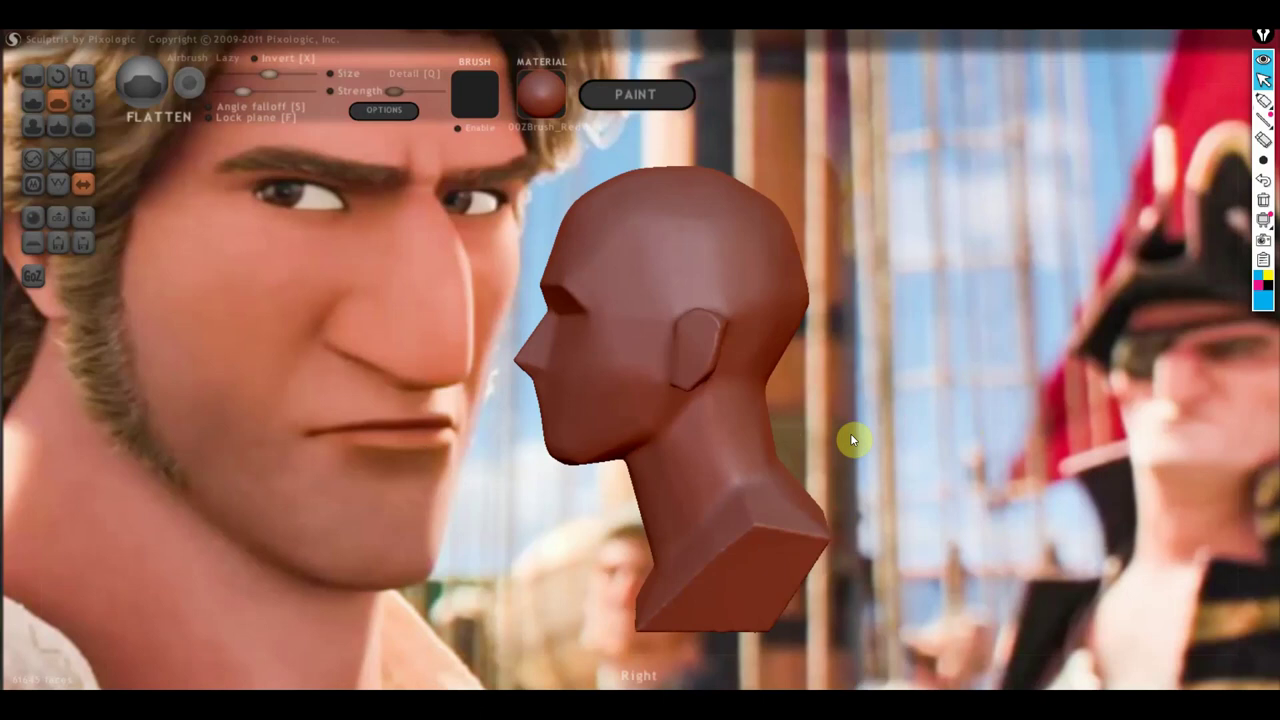
pyautogui.scroll(2, 860, 438)
pyautogui.scroll(-2, 863, 435)
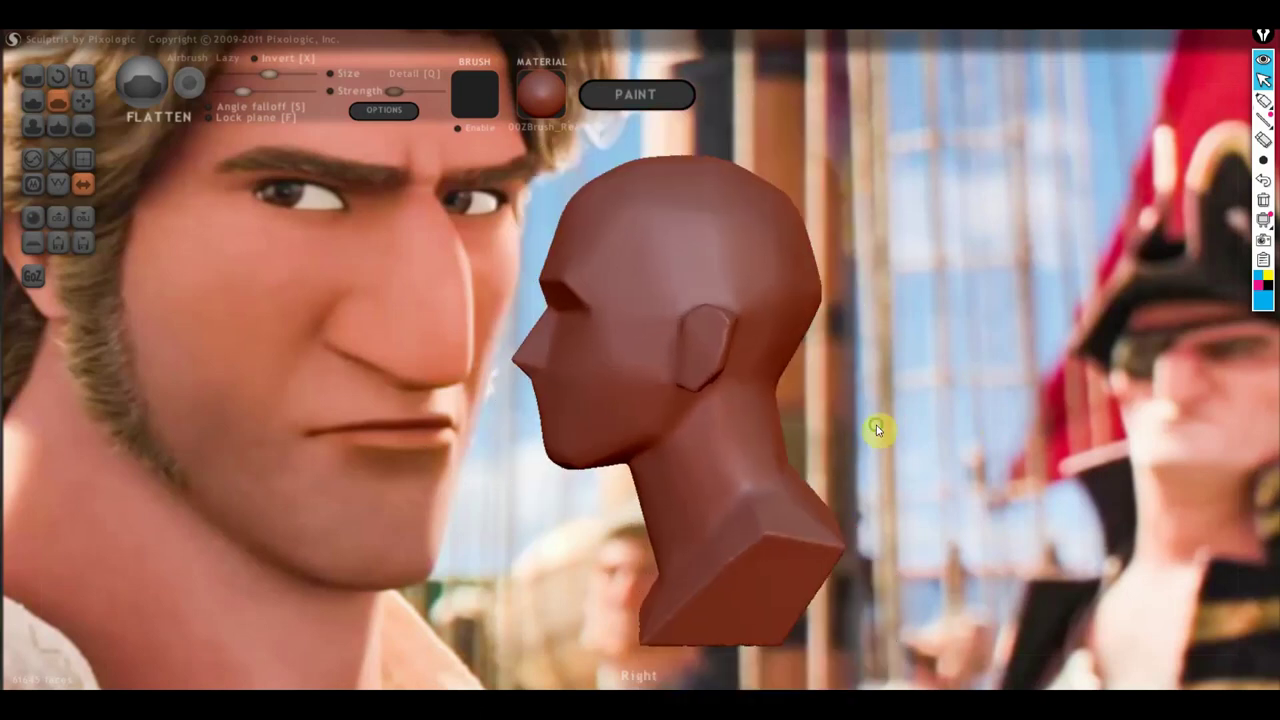
pyautogui.keyDown('shift'); pyautogui.moveTo(877, 429); pyautogui.dragTo(914, 424, button='right'); pyautogui.keyUp('shift')
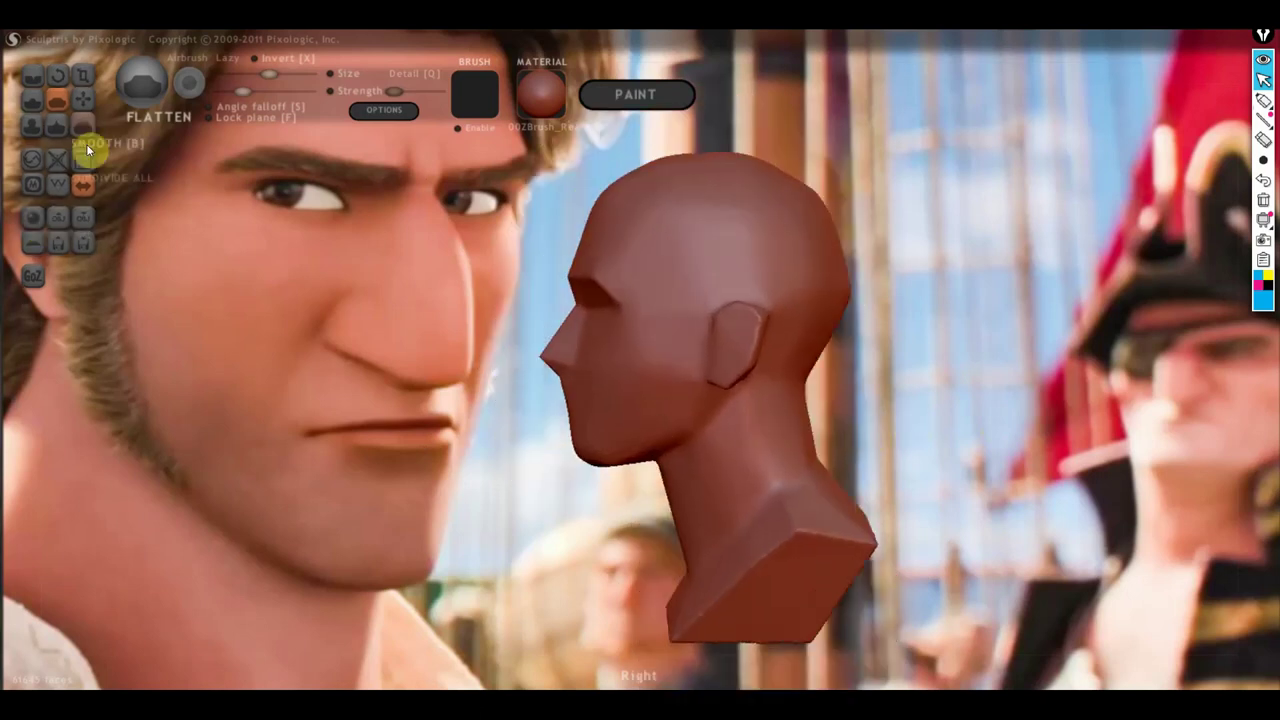
# With the Grab brush, reshape the chin and jaw and pull the nose tip into a rounder, lower bump
pyautogui.click(81, 103)
pyautogui.moveTo(627, 465)
pyautogui.mouseDown()
pyautogui.moveTo(666, 457)
pyautogui.moveTo(653, 463)
pyautogui.mouseUp()
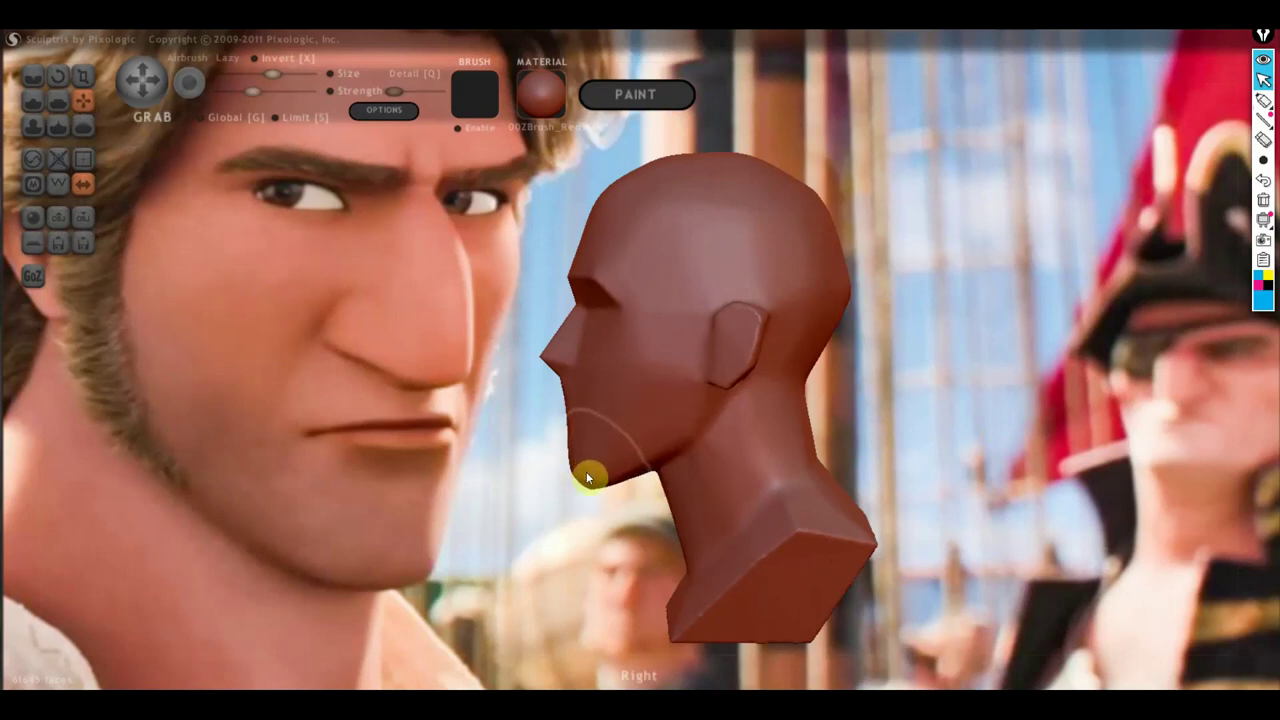
pyautogui.scroll(3, 560, 355)
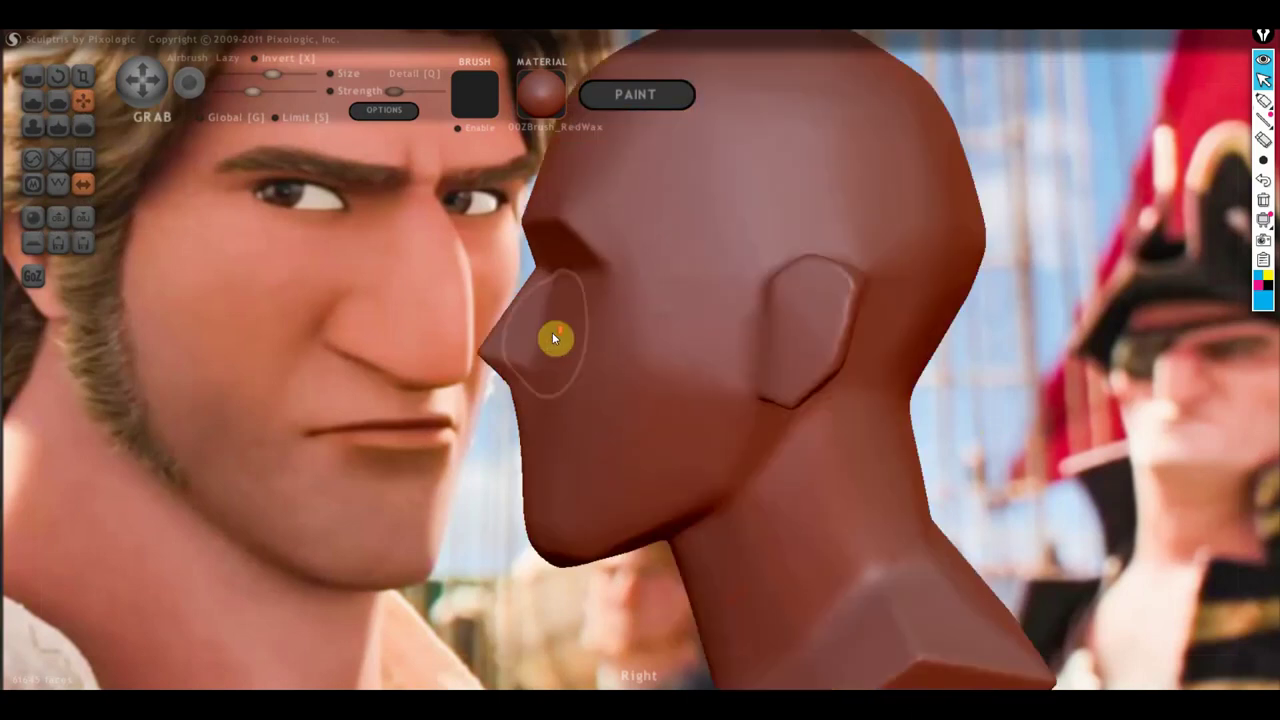
pyautogui.scroll(-3, 555, 338)
pyautogui.moveTo(576, 388)
pyautogui.mouseDown()
pyautogui.moveTo(562, 380)
pyautogui.moveTo(537, 396)
pyautogui.mouseUp()
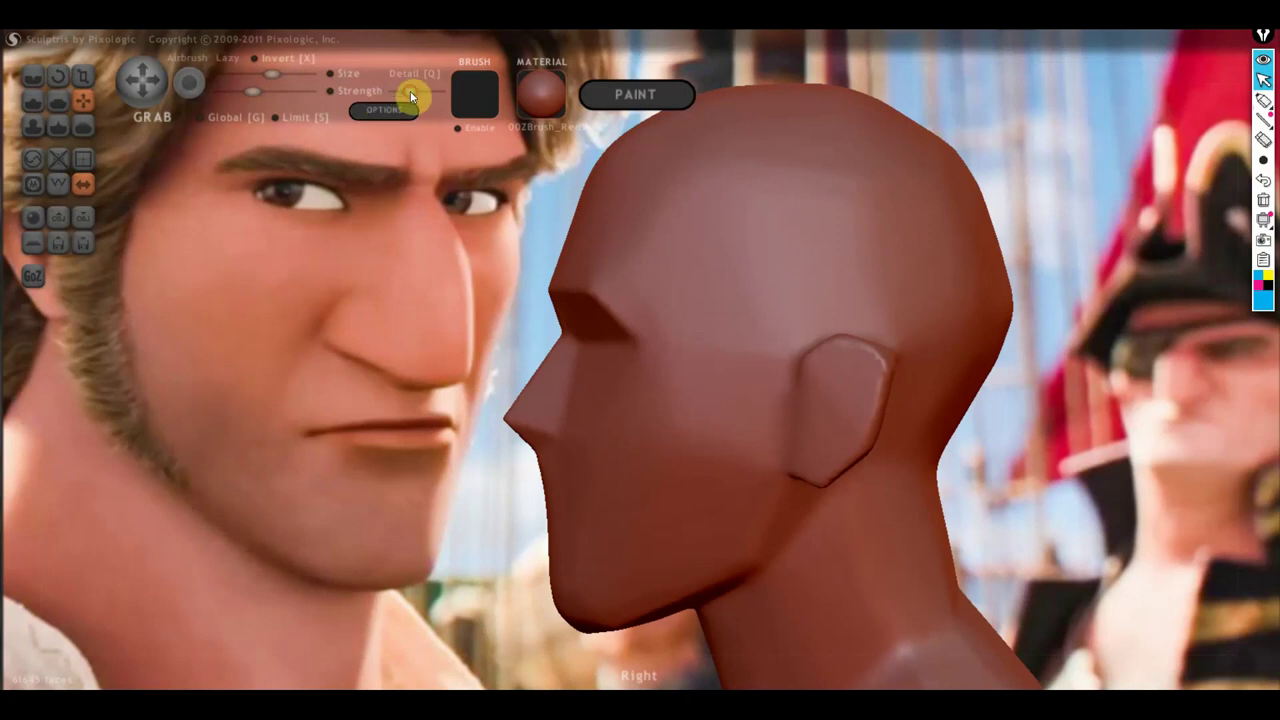
pyautogui.moveTo(544, 371)
pyautogui.mouseDown()
pyautogui.moveTo(521, 362)
pyautogui.moveTo(492, 474)
pyautogui.moveTo(511, 388)
pyautogui.moveTo(550, 343)
pyautogui.mouseUp()
pyautogui.scroll(-3, 560, 338)
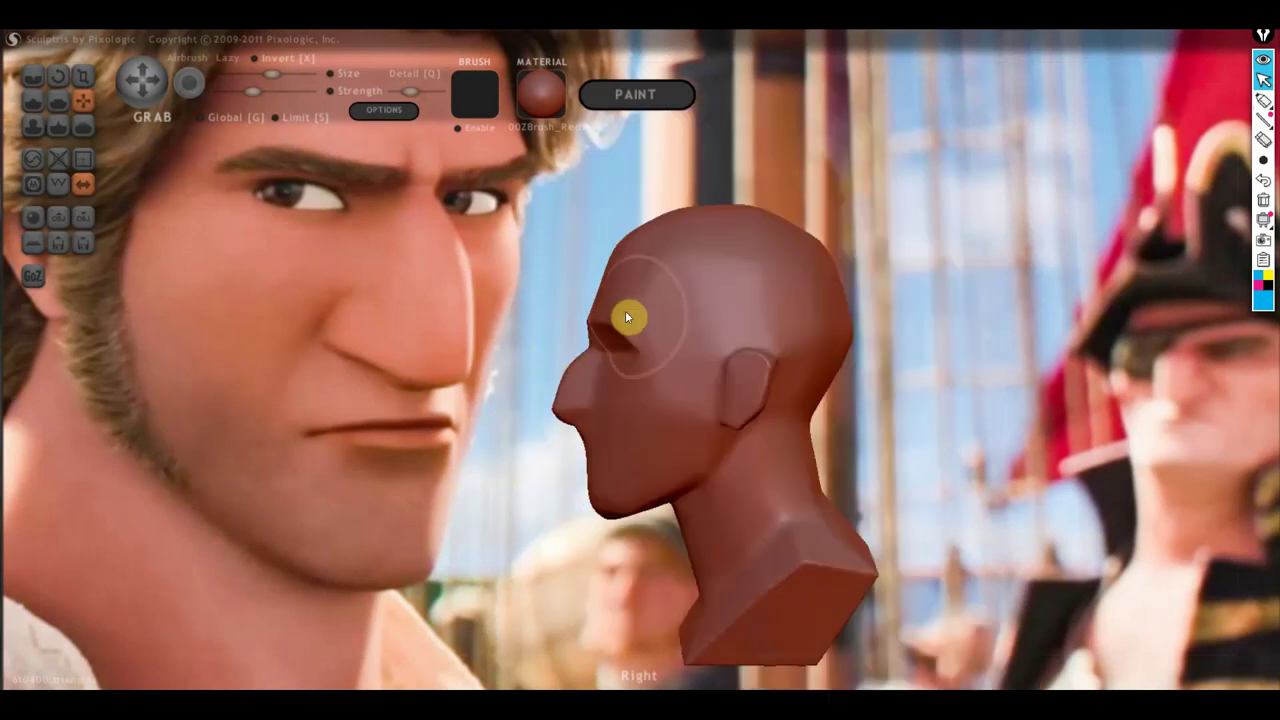
# Raise the brow, reshape the nostril base, and push the lip bulge up toward the nose
pyautogui.moveTo(622, 298)
pyautogui.mouseDown()
pyautogui.moveTo(640, 271)
pyautogui.moveTo(622, 270)
pyautogui.mouseUp()
pyautogui.moveTo(622, 263)
pyautogui.mouseDown(button='right')
pyautogui.moveTo(640, 457)
pyautogui.moveTo(868, 440)
pyautogui.mouseUp(button='right')
pyautogui.scroll(3, 868, 440)
pyautogui.scroll(2, 803, 437)
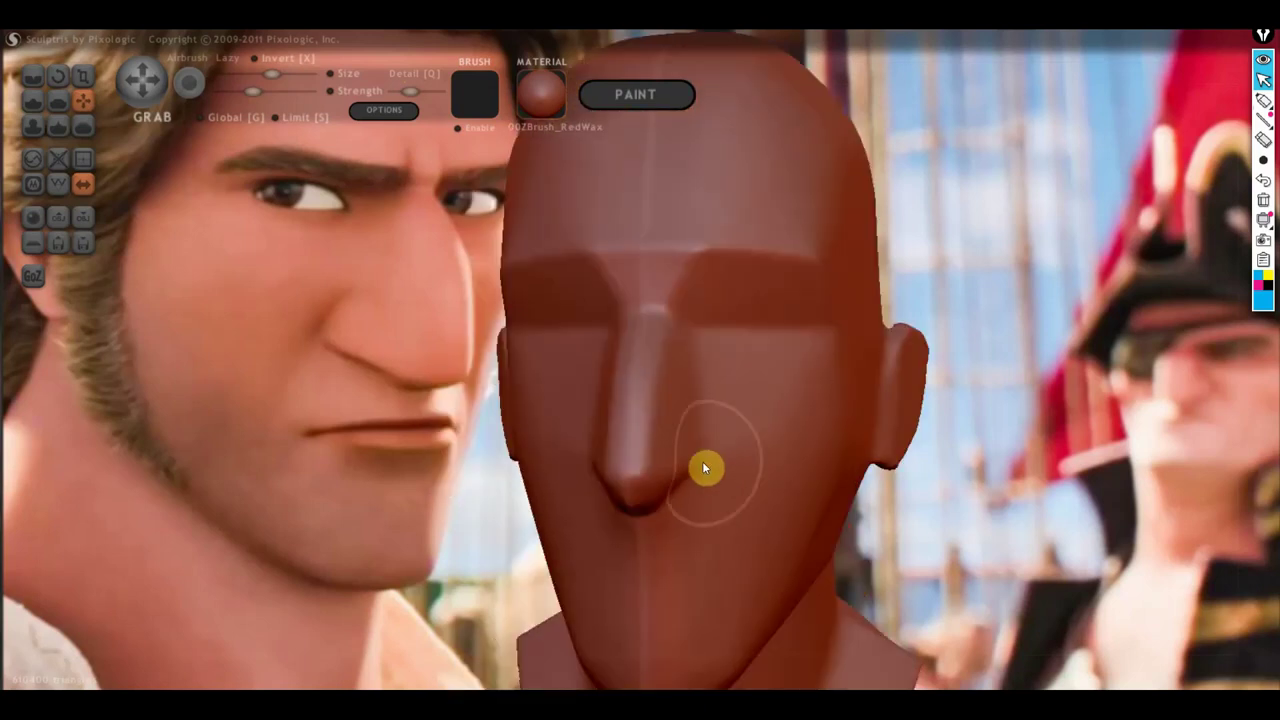
pyautogui.moveTo(699, 462)
pyautogui.mouseDown()
pyautogui.moveTo(674, 457)
pyautogui.moveTo(705, 459)
pyautogui.mouseUp()
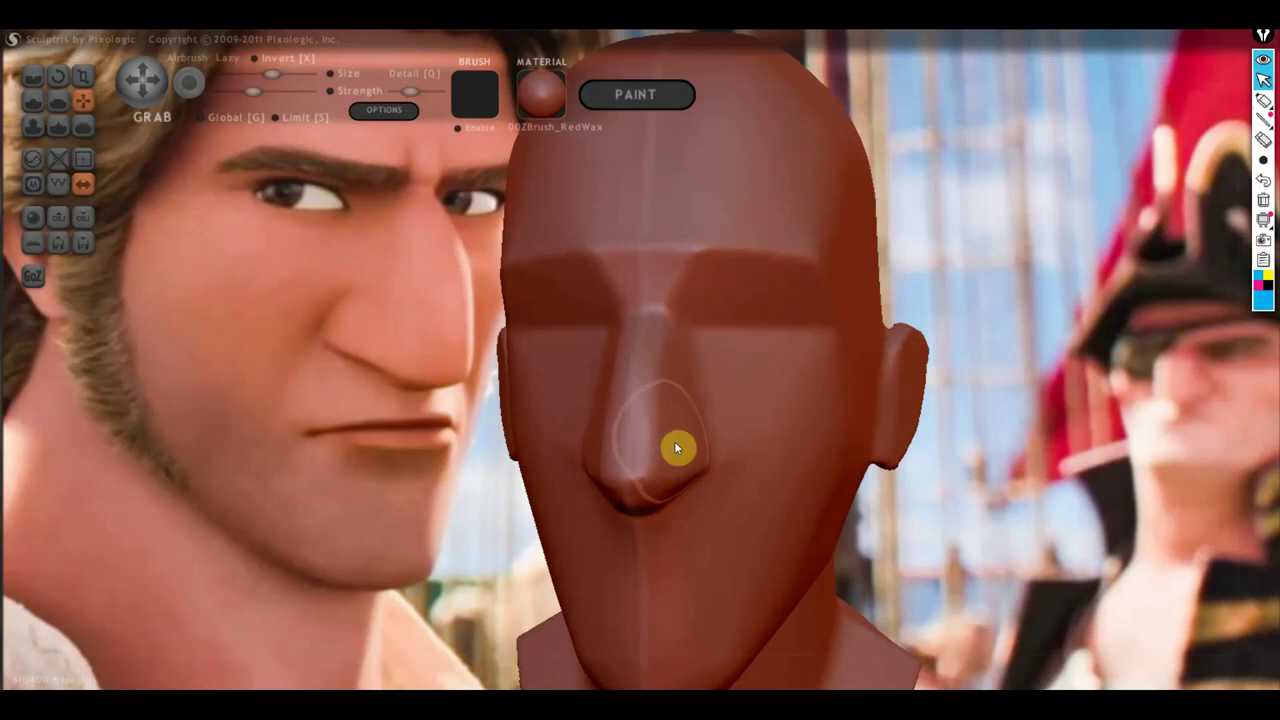
pyautogui.moveTo(675, 441); pyautogui.dragTo(696, 430, button='right')
pyautogui.scroll(-2, 716, 451)
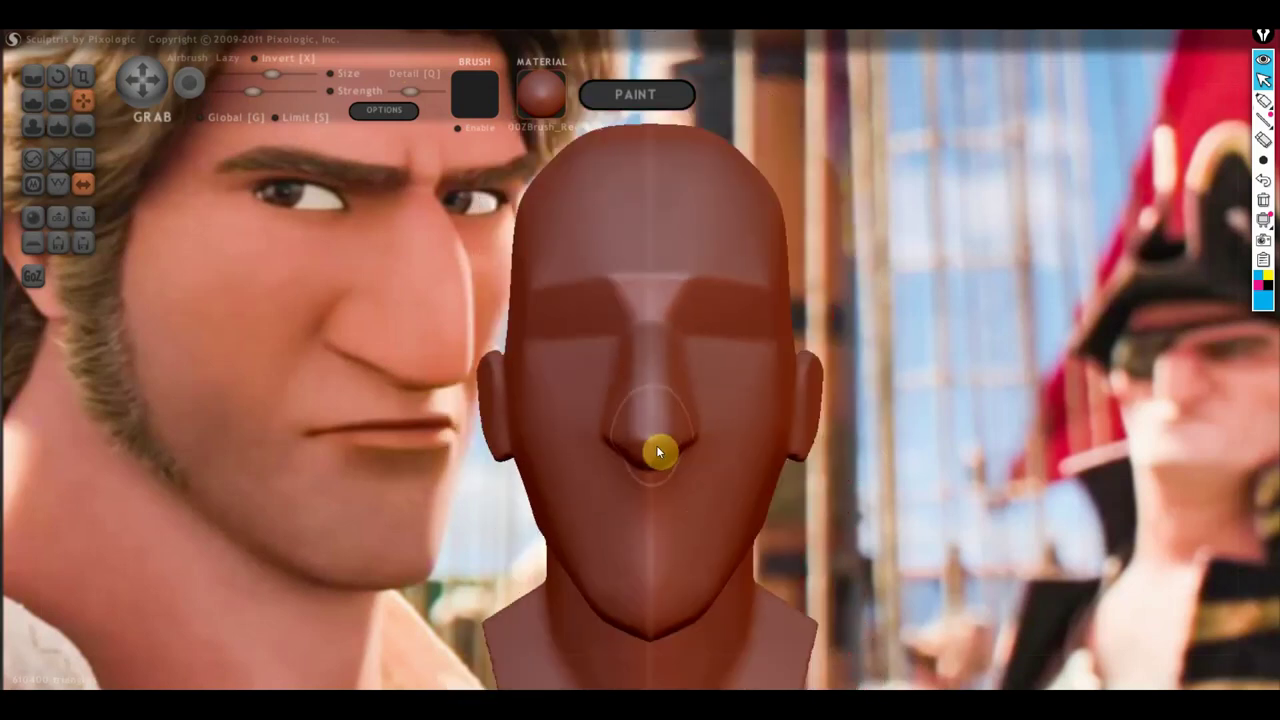
pyautogui.moveTo(656, 452)
pyautogui.mouseDown(button='right')
pyautogui.moveTo(428, 471)
pyautogui.moveTo(478, 458)
pyautogui.mouseUp(button='right')
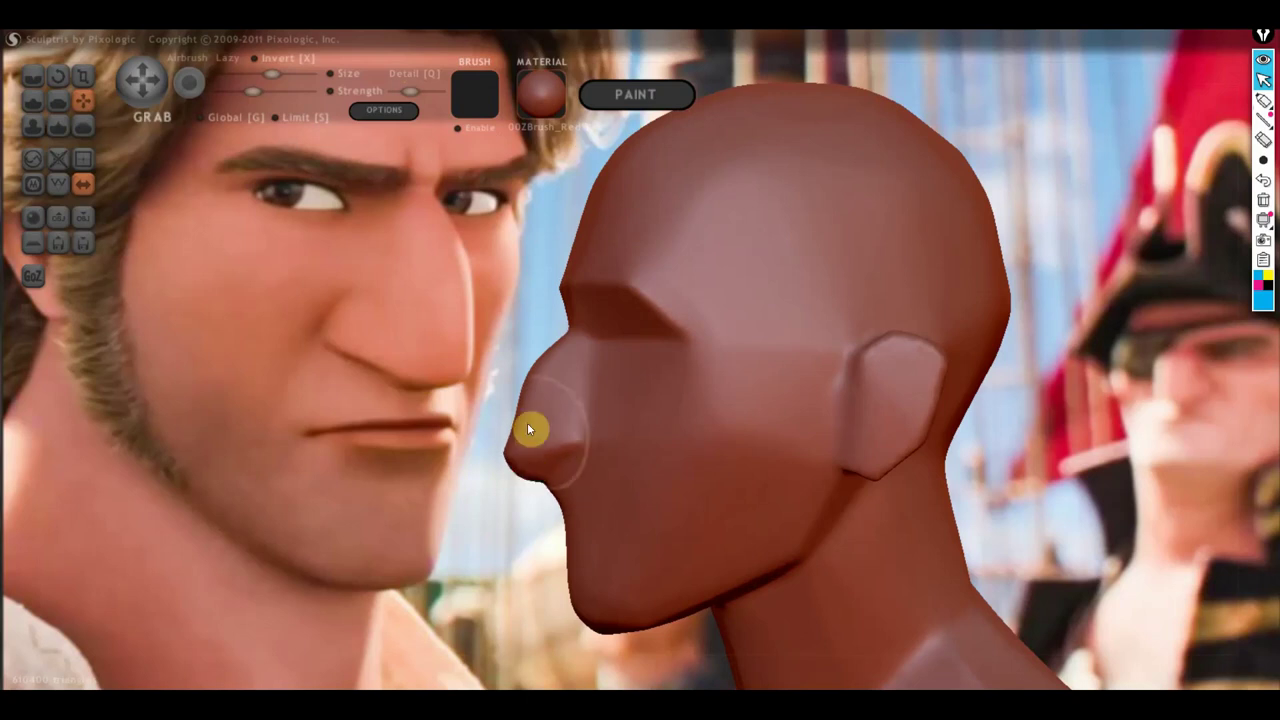
pyautogui.scroll(2, 528, 405)
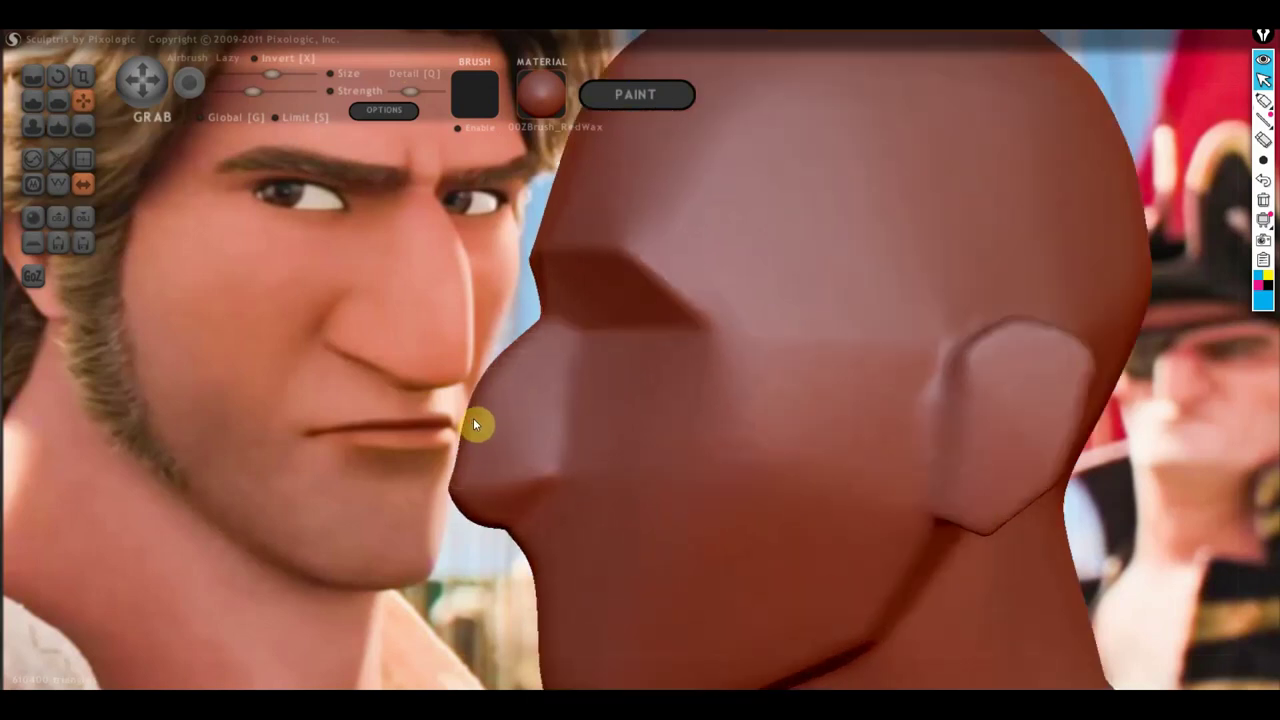
pyautogui.moveTo(482, 410); pyautogui.dragTo(530, 354)
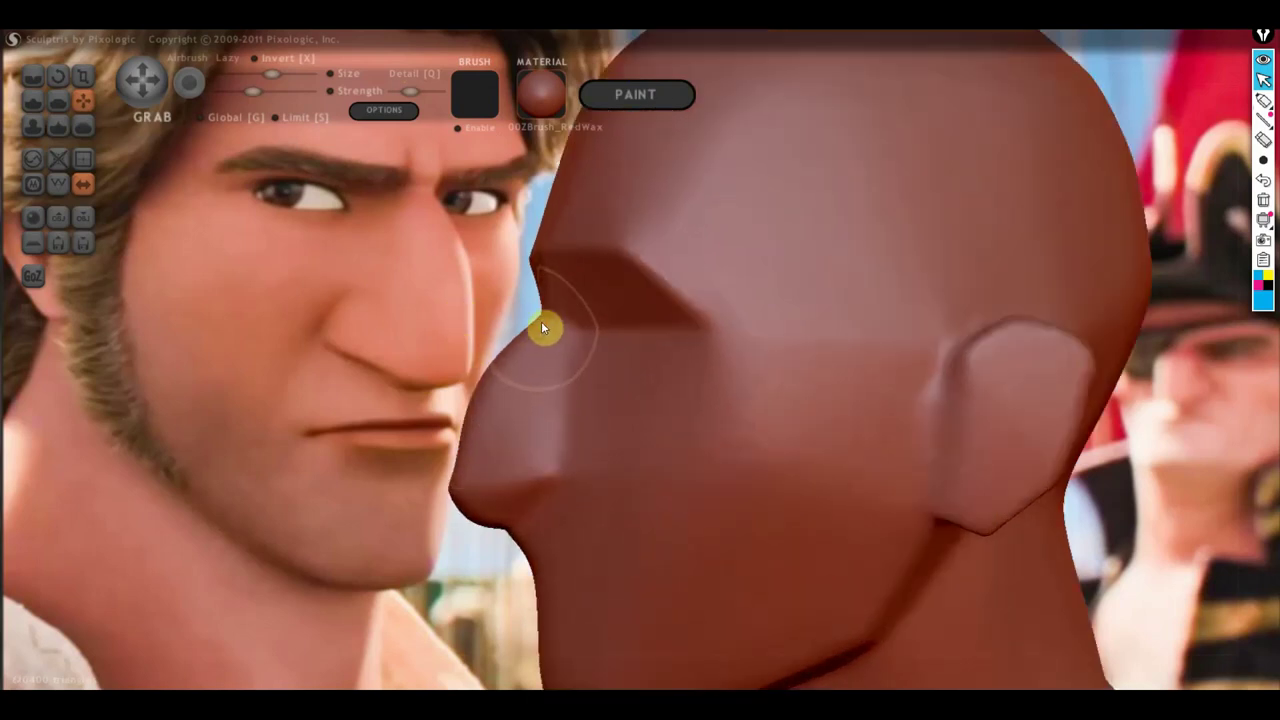
pyautogui.scroll(-3, 520, 400)
pyautogui.moveTo(522, 403)
pyautogui.mouseDown()
pyautogui.moveTo(875, 437)
pyautogui.moveTo(840, 363)
pyautogui.mouseUp()
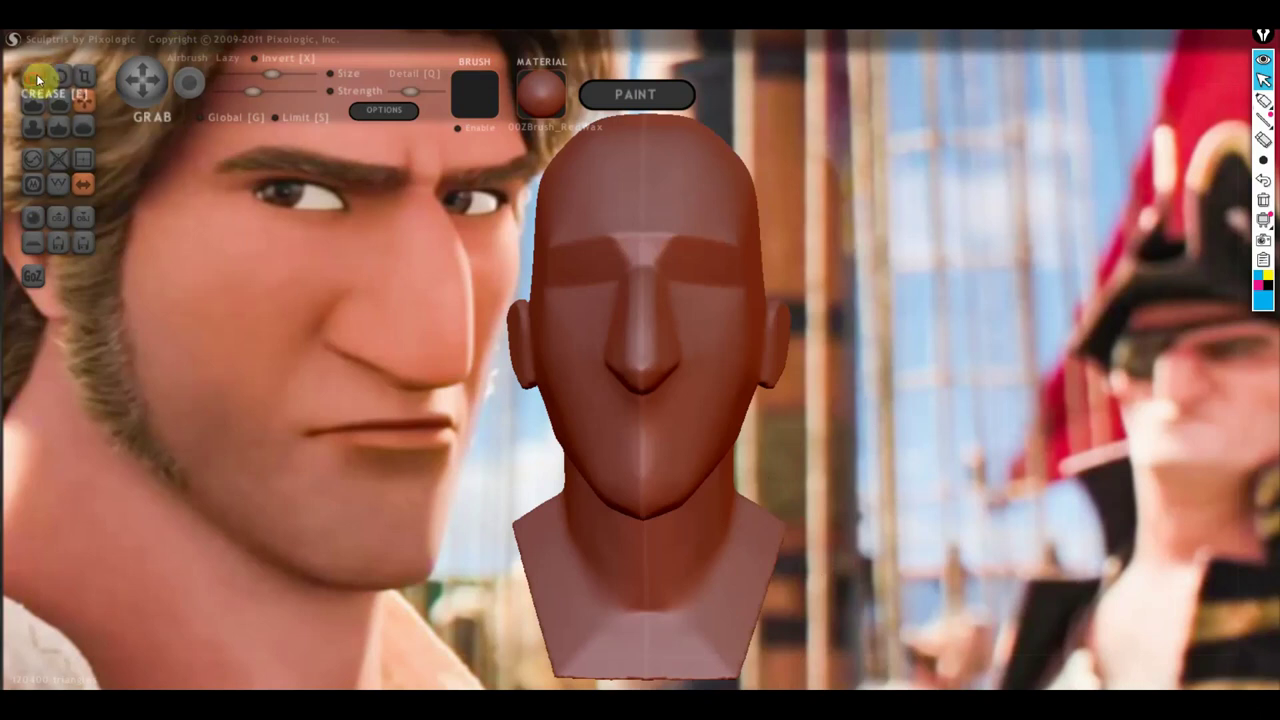
# Carve a horizontal crease for the mouth line with the Crease brush
pyautogui.click(32, 76)
pyautogui.scroll(3, 435, 297)
pyautogui.moveTo(725, 457); pyautogui.dragTo(577, 457)
pyautogui.scroll(-2, 590, 460)
# From a front view, use the Grab brush (G) to pull the lower lip and chin forward
pyautogui.moveTo(487, 447); pyautogui.dragTo(690, 467)
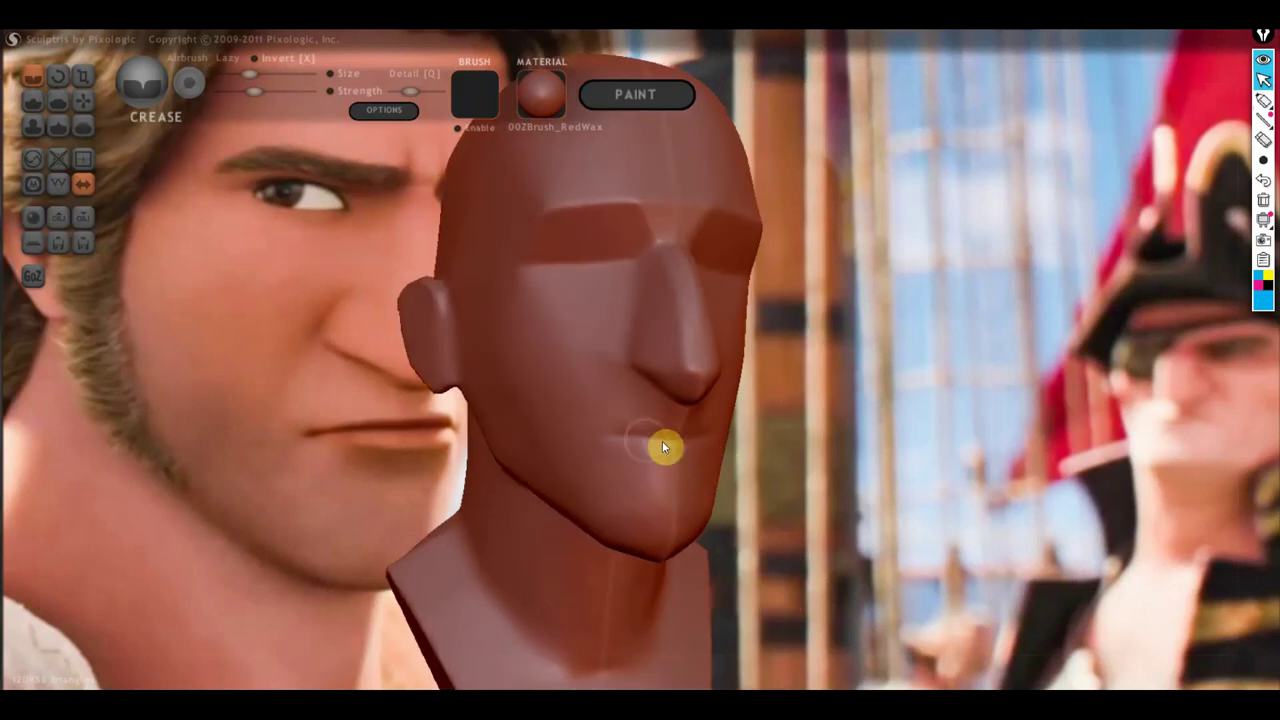
pyautogui.moveTo(670, 438)
pyautogui.mouseDown(button='right')
pyautogui.moveTo(700, 436)
pyautogui.moveTo(620, 433)
pyautogui.mouseUp(button='right')
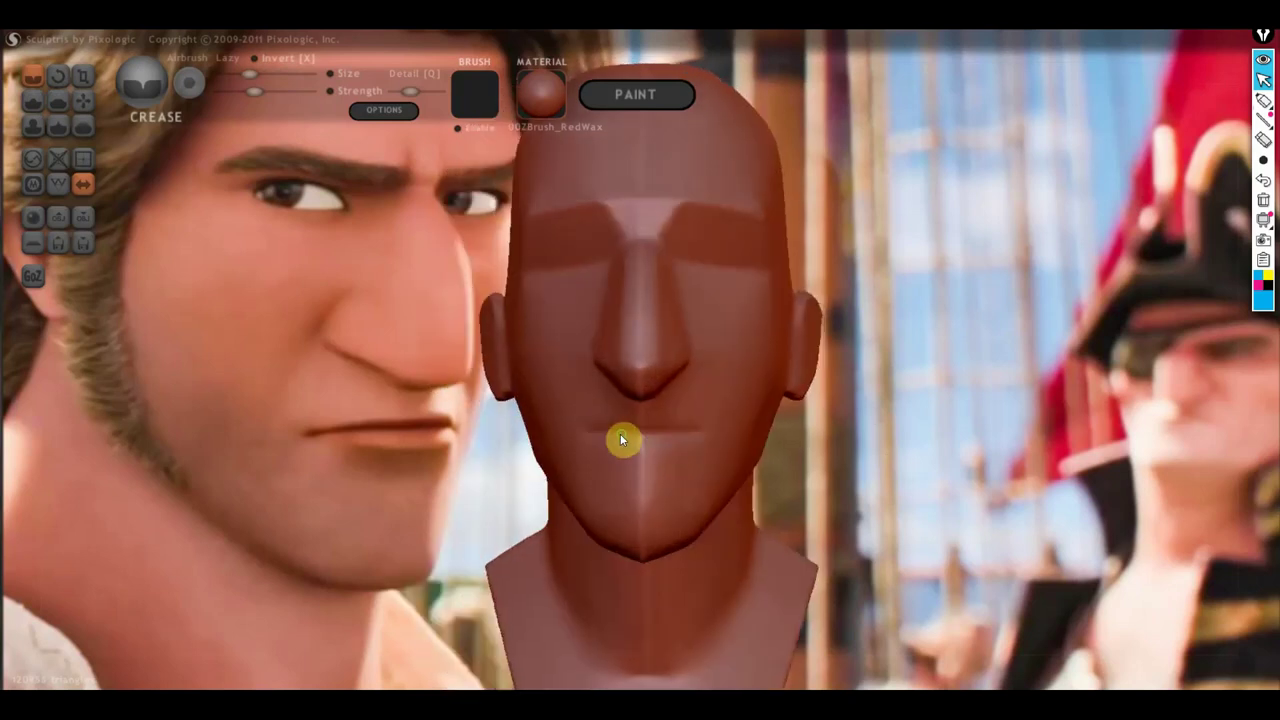
pyautogui.moveTo(669, 426); pyautogui.dragTo(447, 443, button='right')
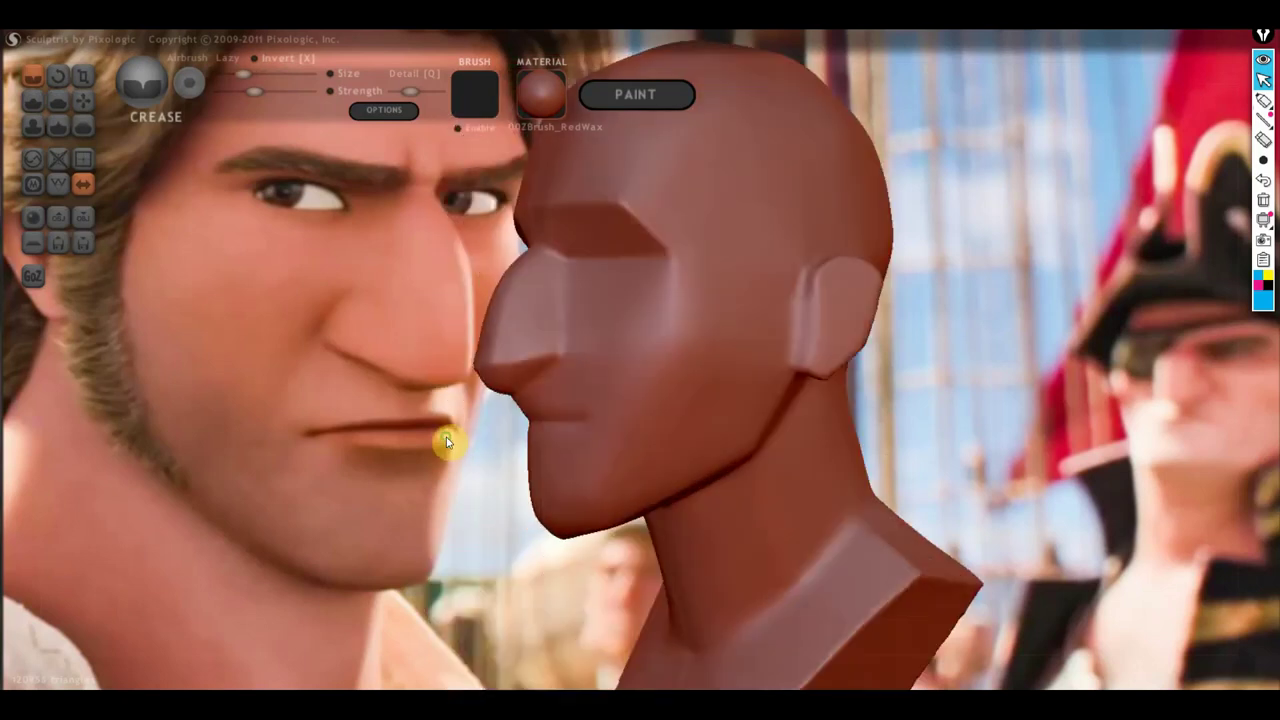
pyautogui.scroll(2, 594, 368)
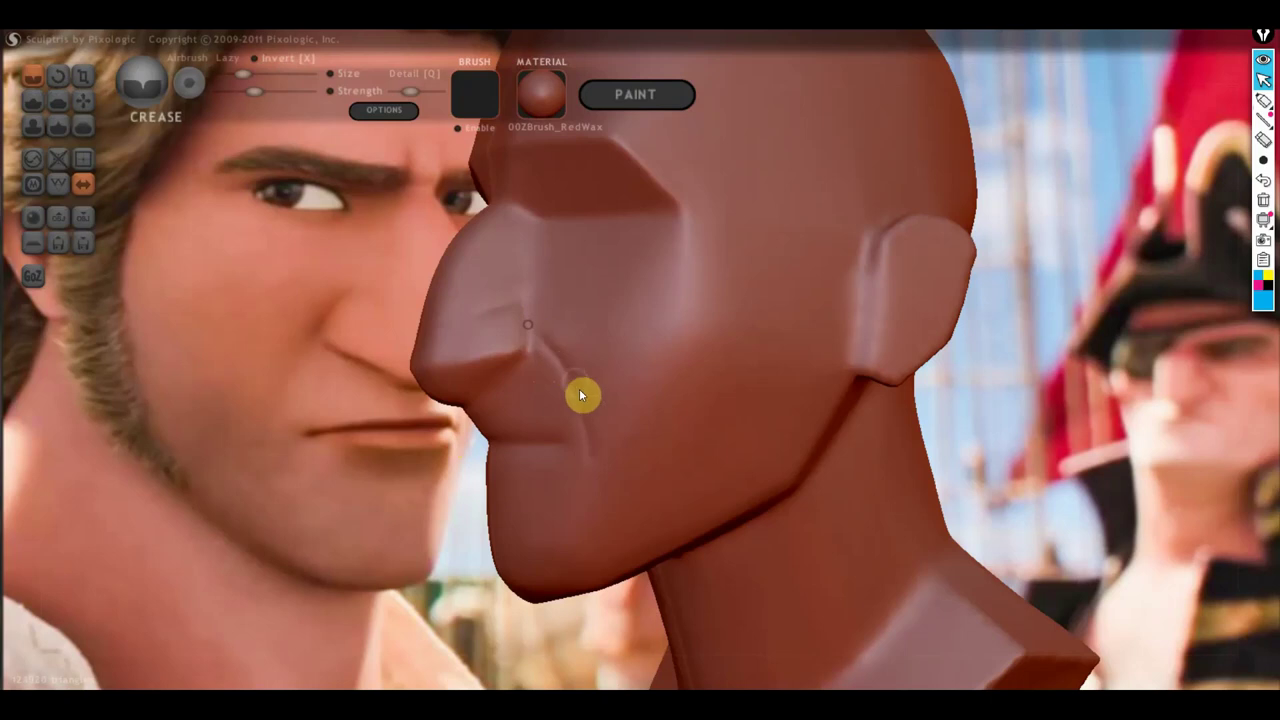
pyautogui.moveTo(590, 465)
pyautogui.mouseDown(button='right')
pyautogui.moveTo(675, 438)
pyautogui.moveTo(1019, 430)
pyautogui.mouseUp(button='right')
pyautogui.moveTo(893, 424); pyautogui.dragTo(876, 380, button='right')
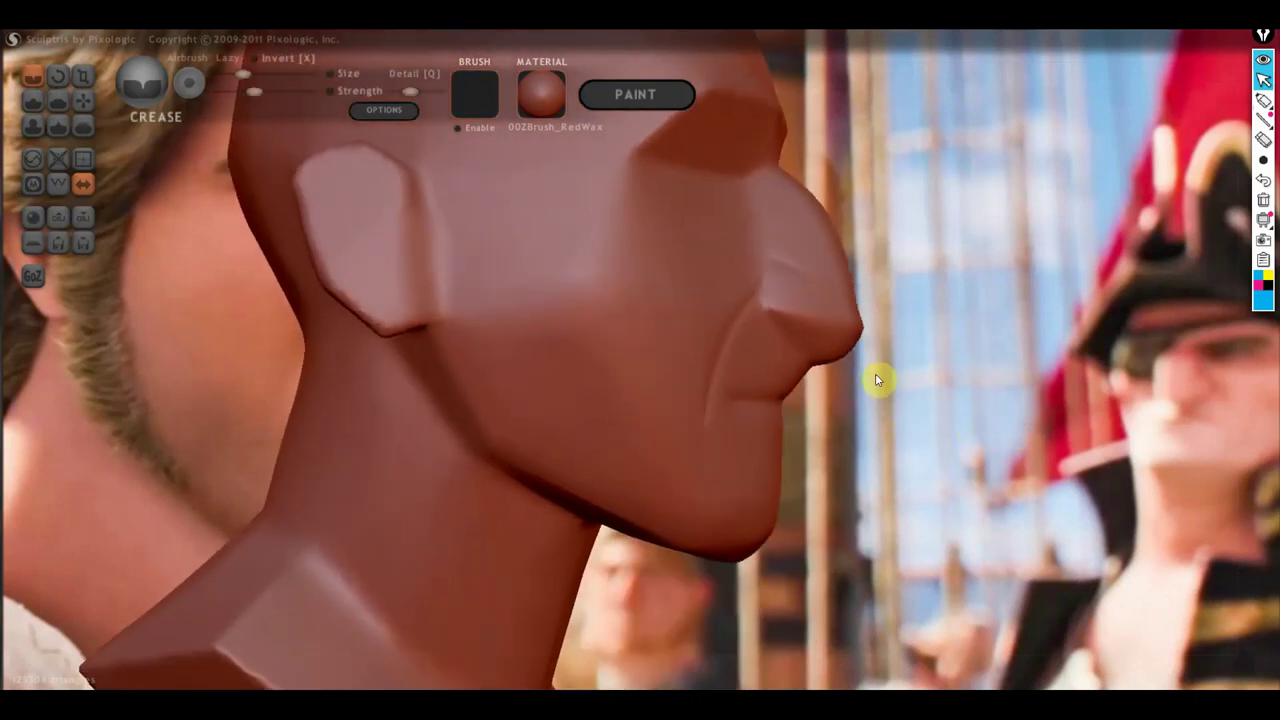
pyautogui.press('g')
pyautogui.scroll(3, 423, 352)
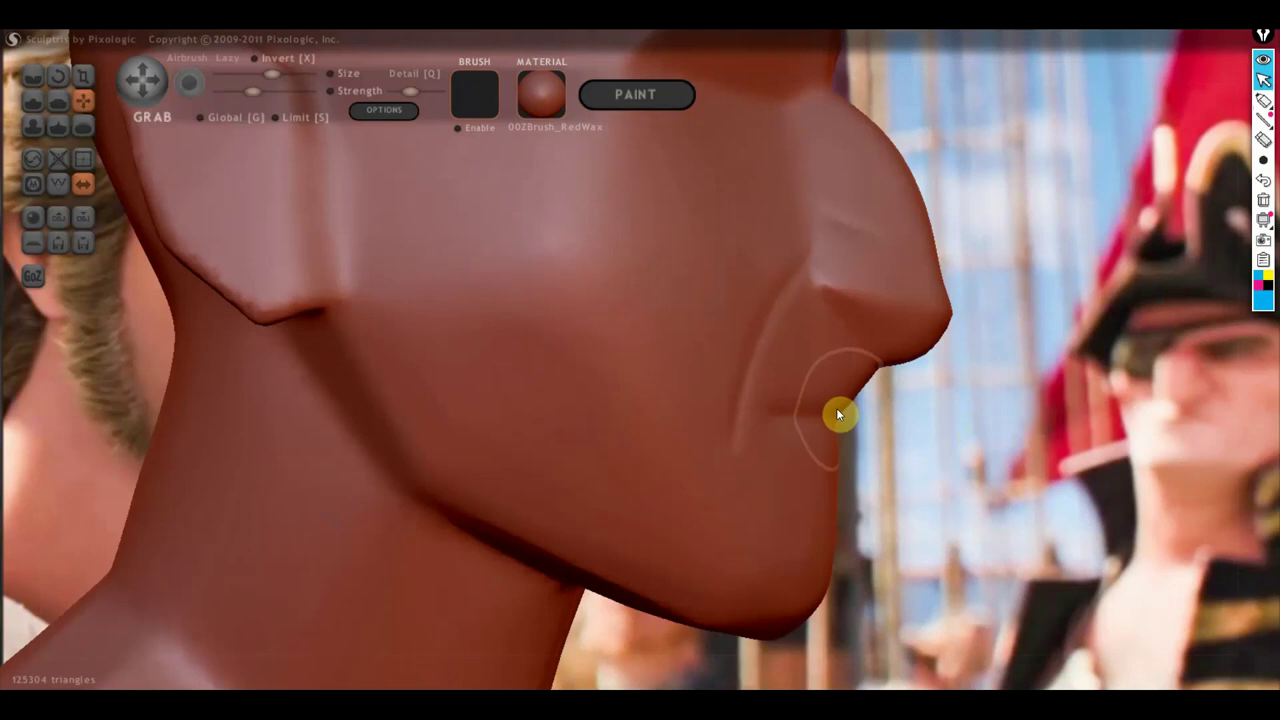
pyautogui.moveTo(823, 420); pyautogui.dragTo(866, 434)
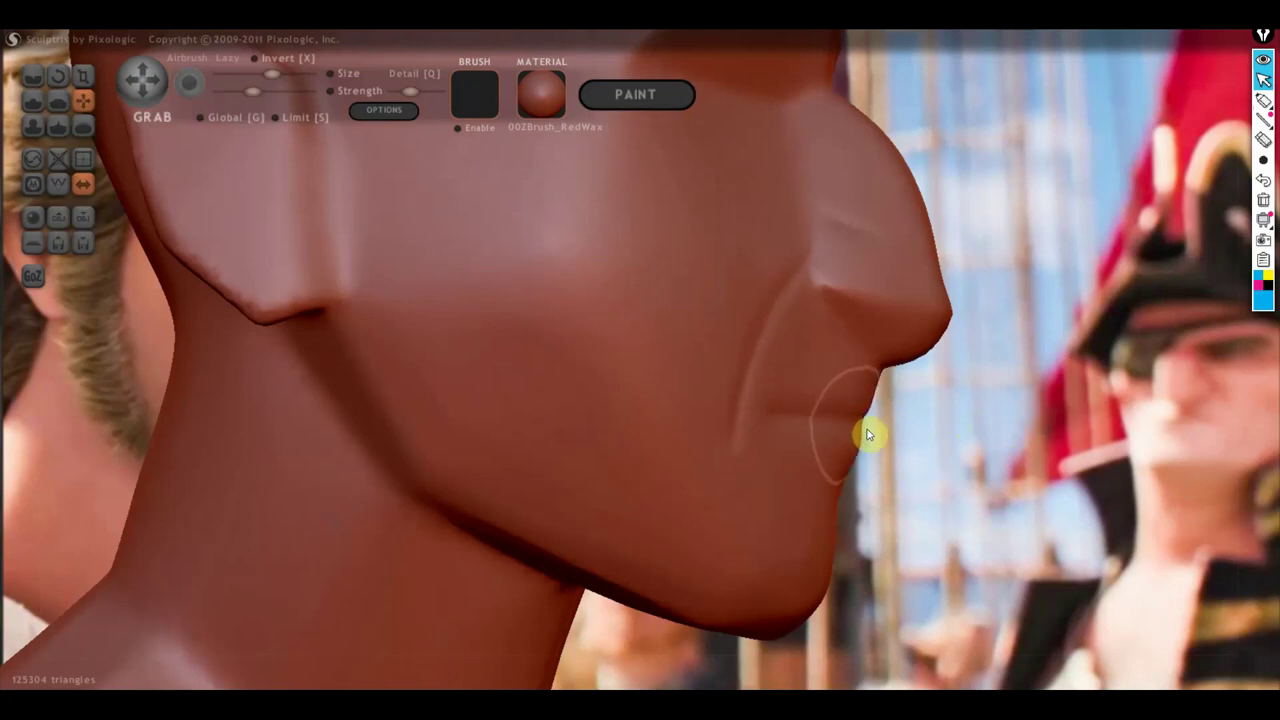
pyautogui.moveTo(860, 437)
pyautogui.mouseDown(button='right')
pyautogui.moveTo(752, 323)
pyautogui.moveTo(737, 286)
pyautogui.moveTo(680, 460)
pyautogui.mouseUp(button='right')
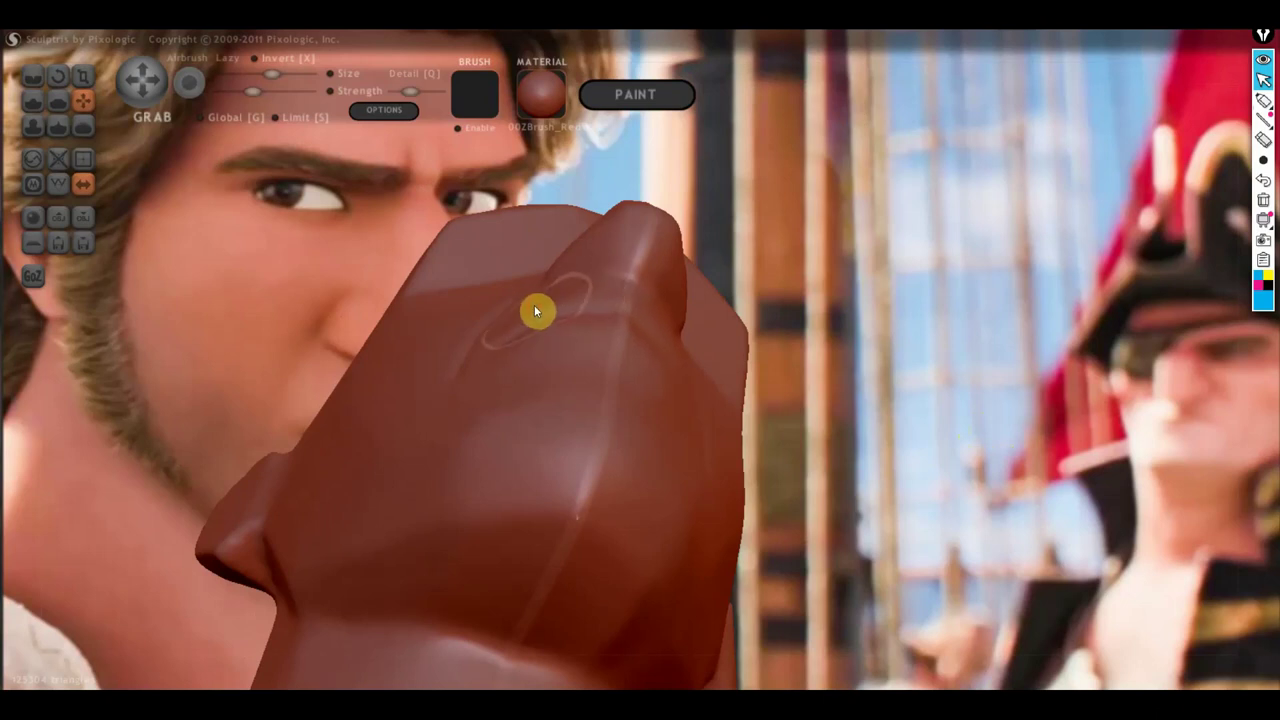
pyautogui.moveTo(528, 302); pyautogui.dragTo(526, 323, button='right')
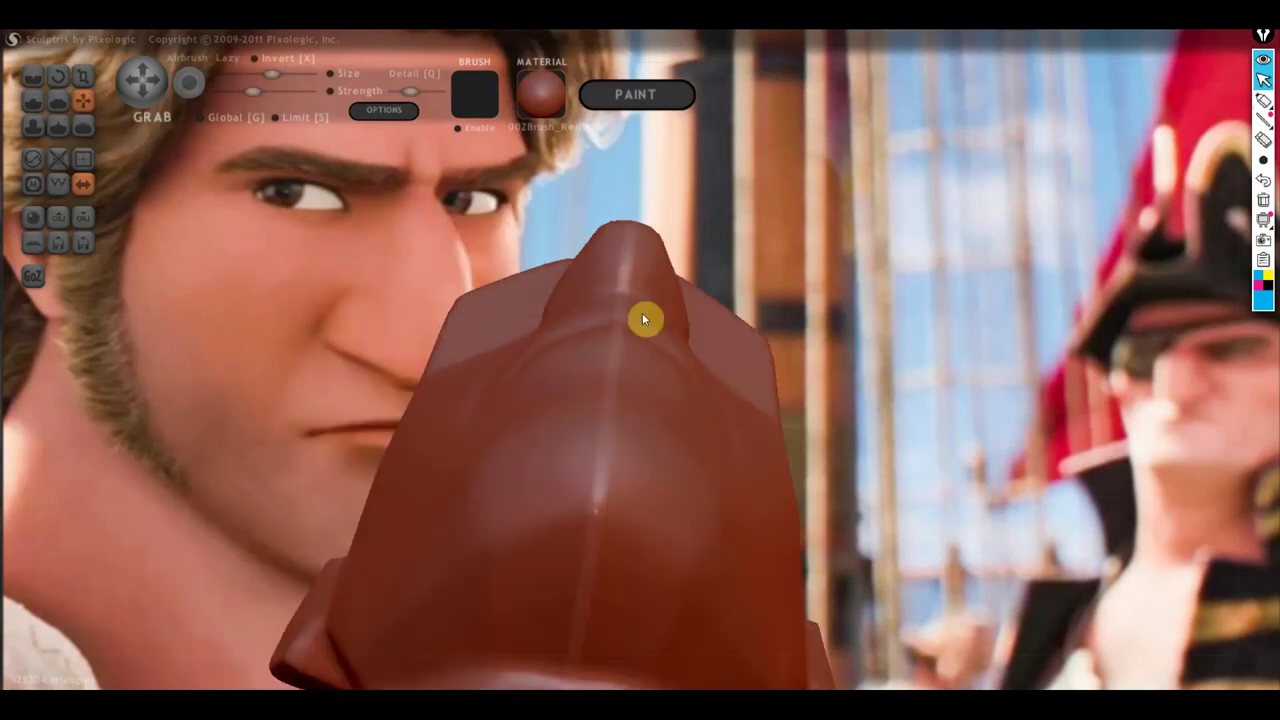
pyautogui.click(1263, 100)
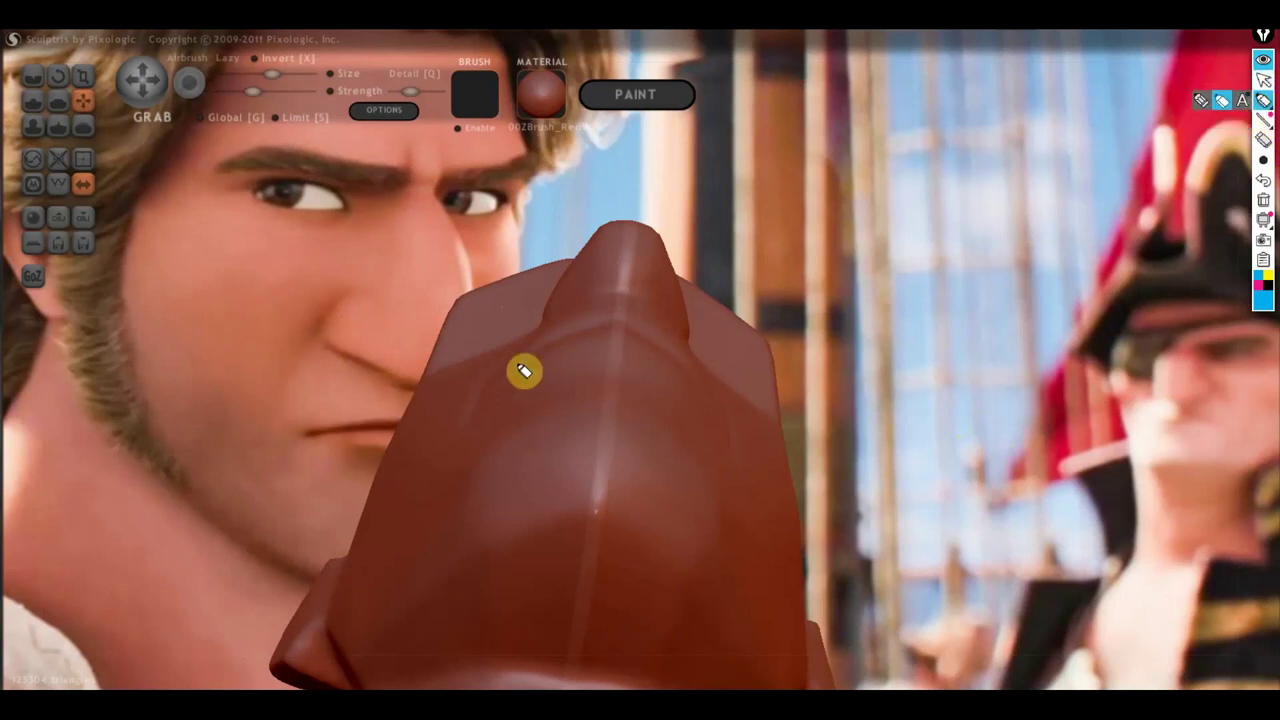
pyautogui.moveTo(460, 412)
pyautogui.mouseDown()
pyautogui.moveTo(676, 346)
pyautogui.moveTo(737, 456)
pyautogui.mouseUp()
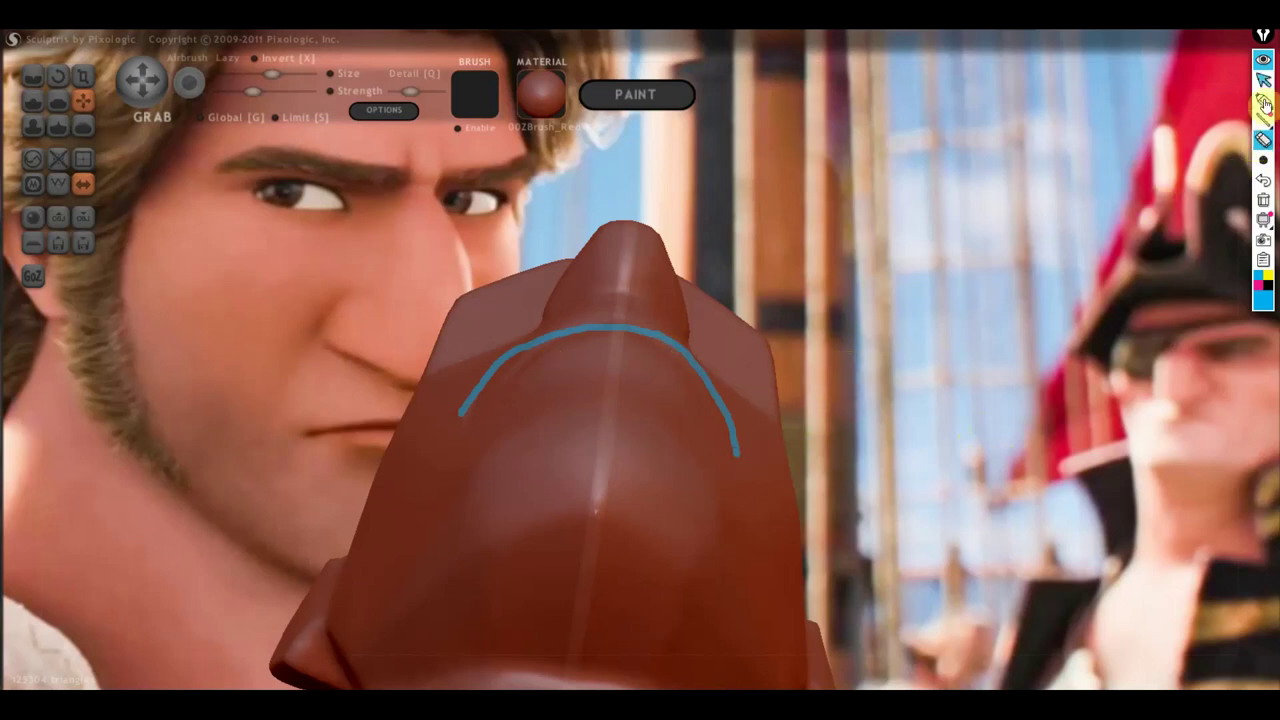
pyautogui.click(1261, 202)
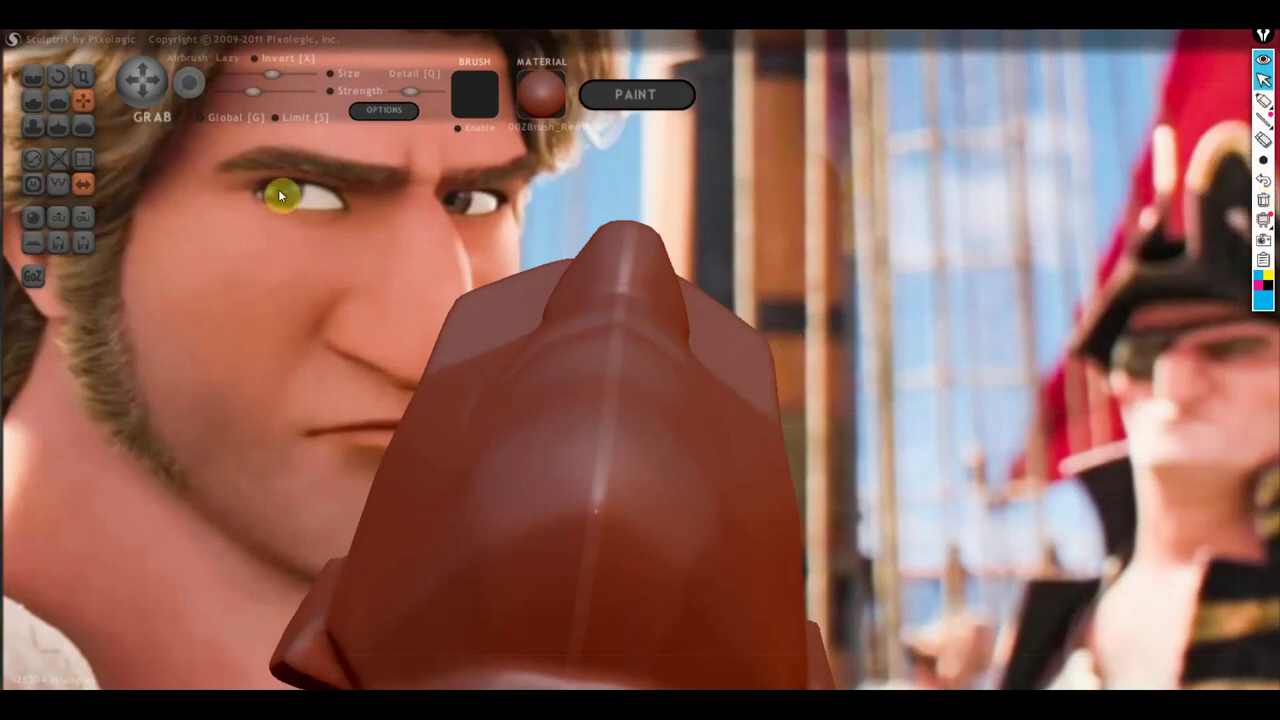
pyautogui.moveTo(710, 402)
pyautogui.mouseDown(button='right')
pyautogui.moveTo(405, 598)
pyautogui.moveTo(586, 571)
pyautogui.moveTo(357, 494)
pyautogui.moveTo(377, 554)
pyautogui.mouseUp(button='right')
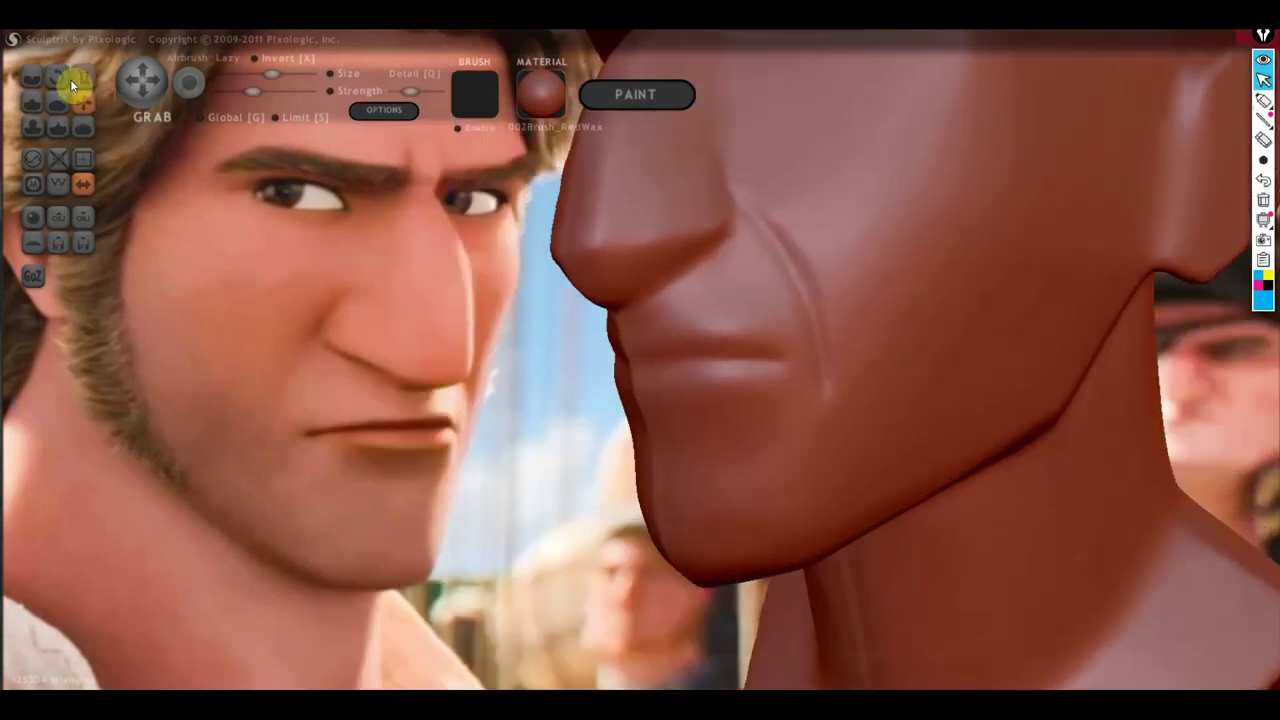
pyautogui.click(1264, 104)
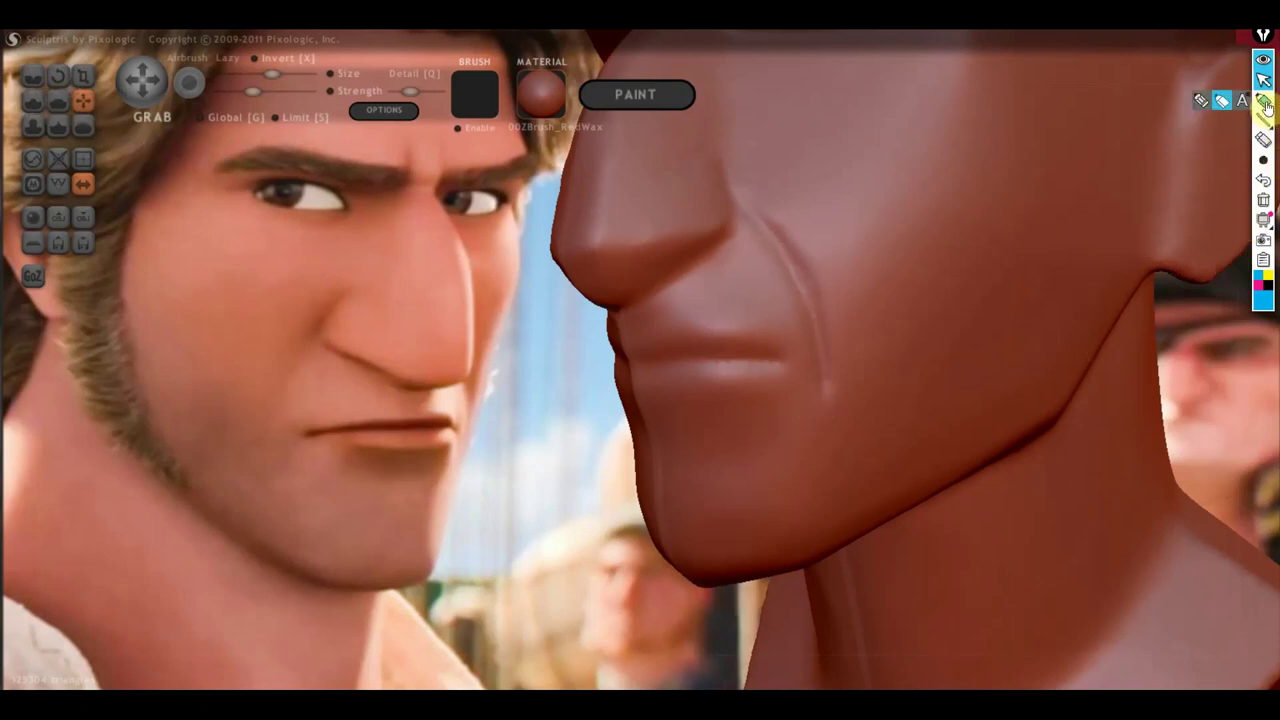
pyautogui.click(1264, 104)
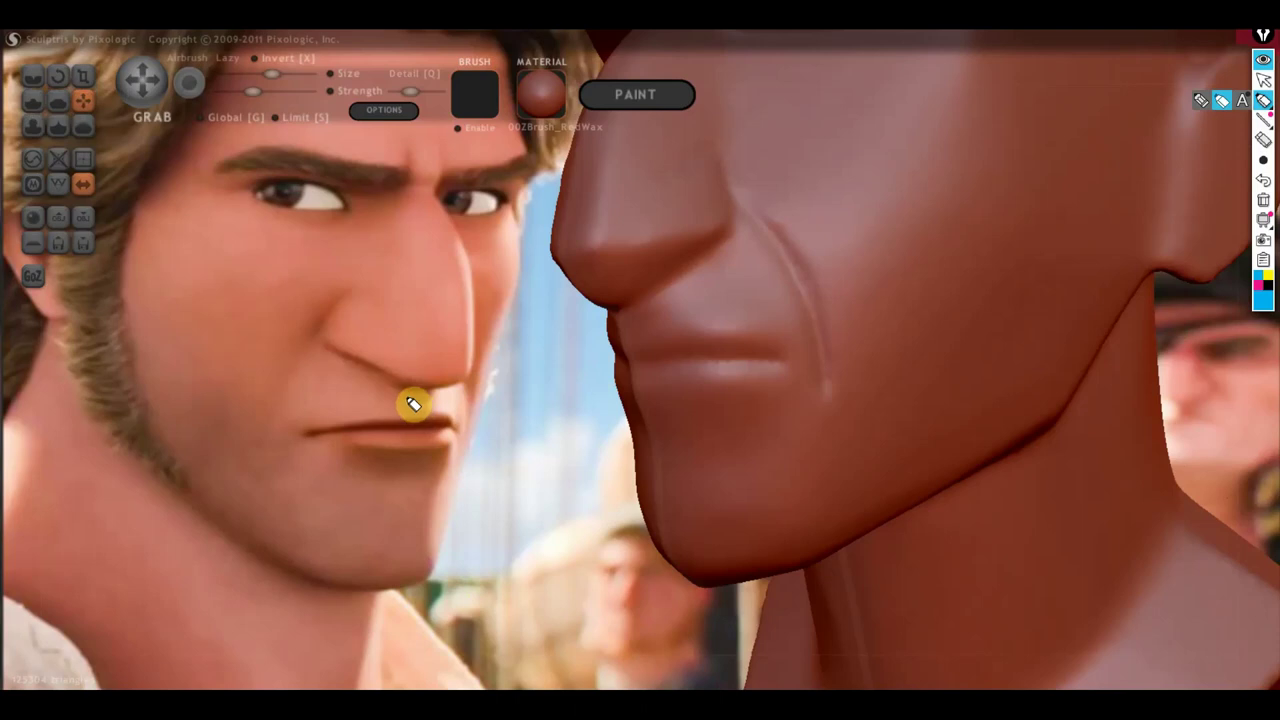
pyautogui.moveTo(430, 400); pyautogui.dragTo(428, 390)
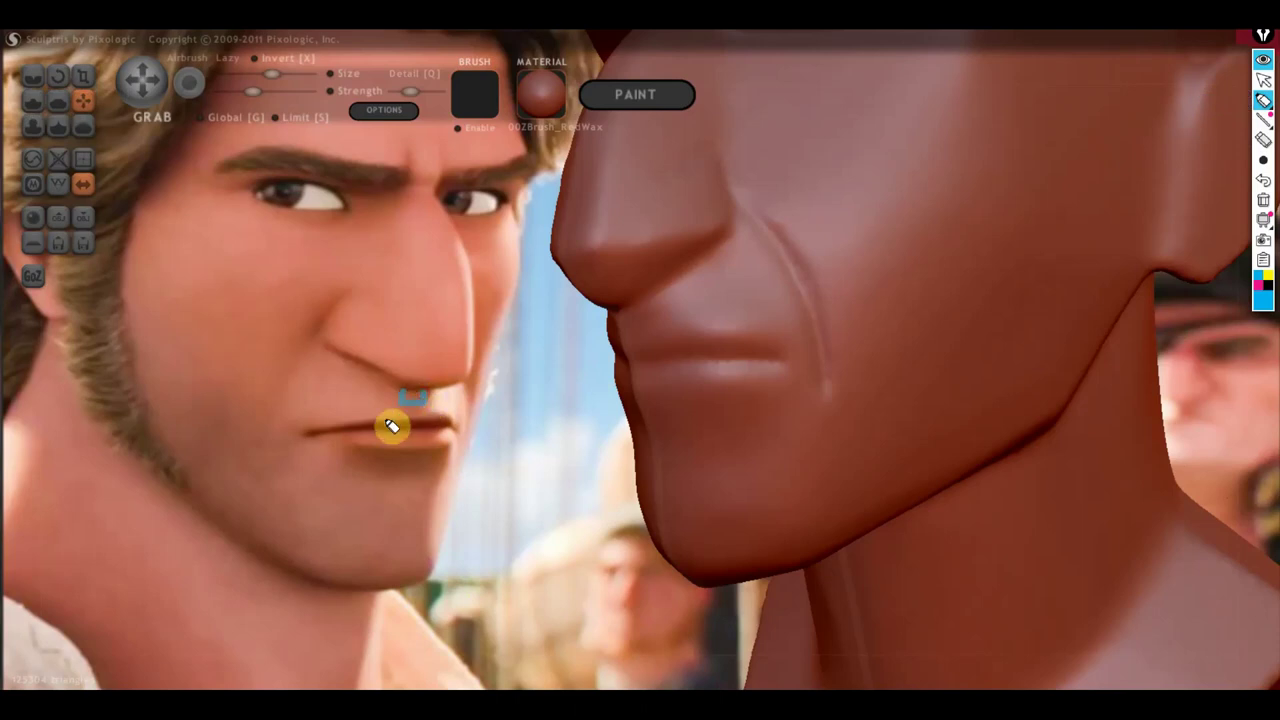
pyautogui.moveTo(306, 437); pyautogui.dragTo(432, 430)
pyautogui.moveTo(342, 295); pyautogui.dragTo(264, 432)
pyautogui.moveTo(322, 340); pyautogui.dragTo(324, 428)
pyautogui.moveTo(310, 380)
pyautogui.mouseDown()
pyautogui.moveTo(289, 420)
pyautogui.moveTo(329, 434)
pyautogui.moveTo(309, 434)
pyautogui.moveTo(323, 414)
pyautogui.moveTo(272, 452)
pyautogui.mouseUp()
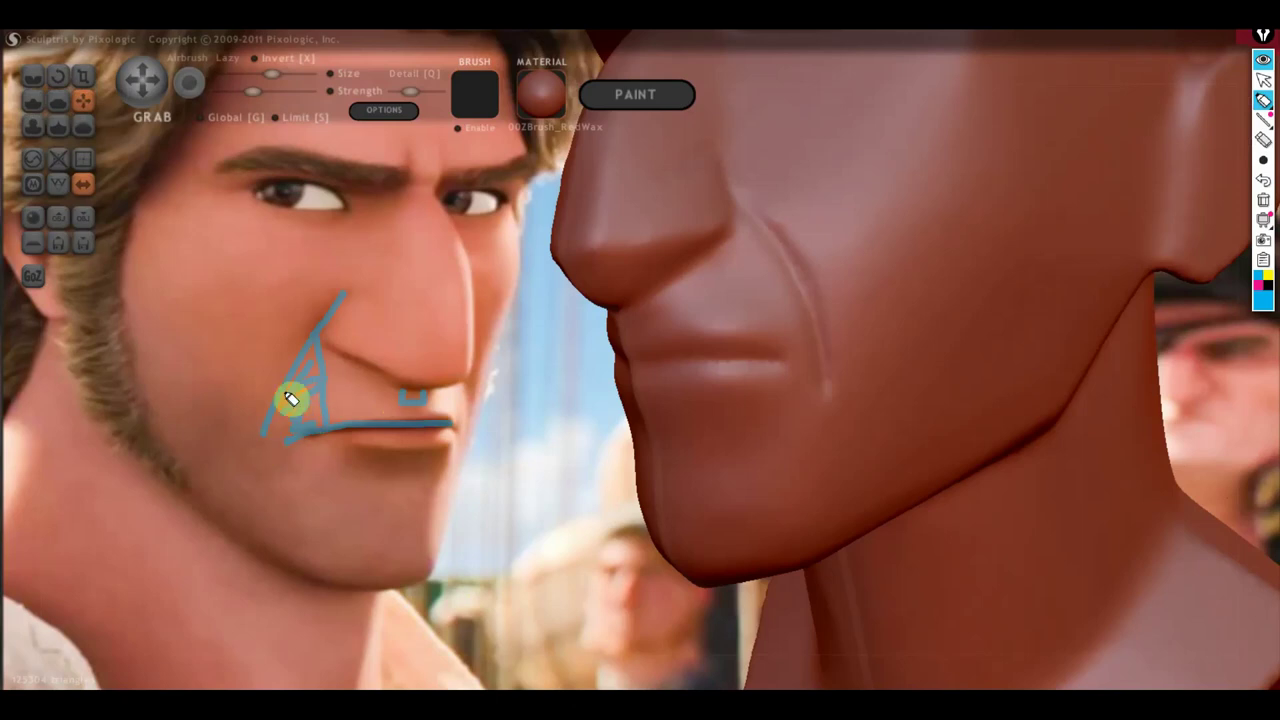
pyautogui.moveTo(280, 432)
pyautogui.mouseDown()
pyautogui.moveTo(286, 451)
pyautogui.moveTo(443, 452)
pyautogui.mouseUp()
pyautogui.moveTo(338, 467); pyautogui.dragTo(443, 482)
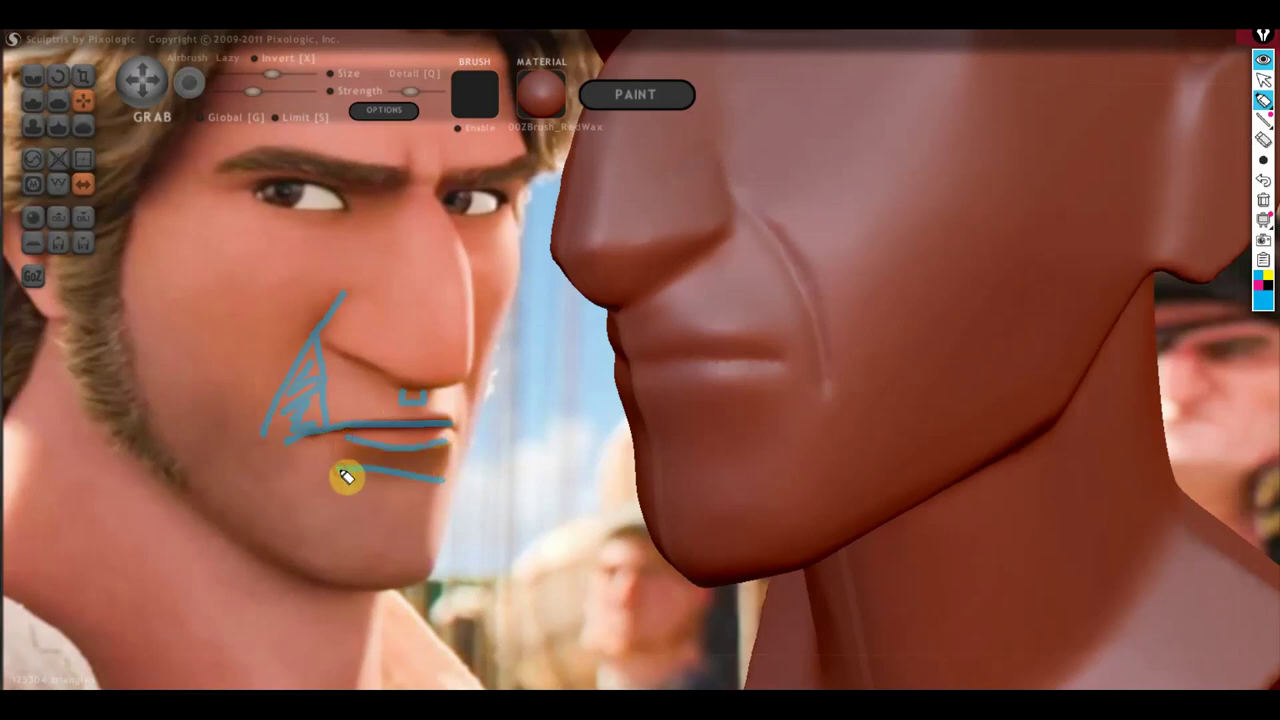
pyautogui.moveTo(340, 477)
pyautogui.mouseDown()
pyautogui.moveTo(420, 482)
pyautogui.moveTo(434, 571)
pyautogui.moveTo(371, 586)
pyautogui.moveTo(360, 478)
pyautogui.mouseUp()
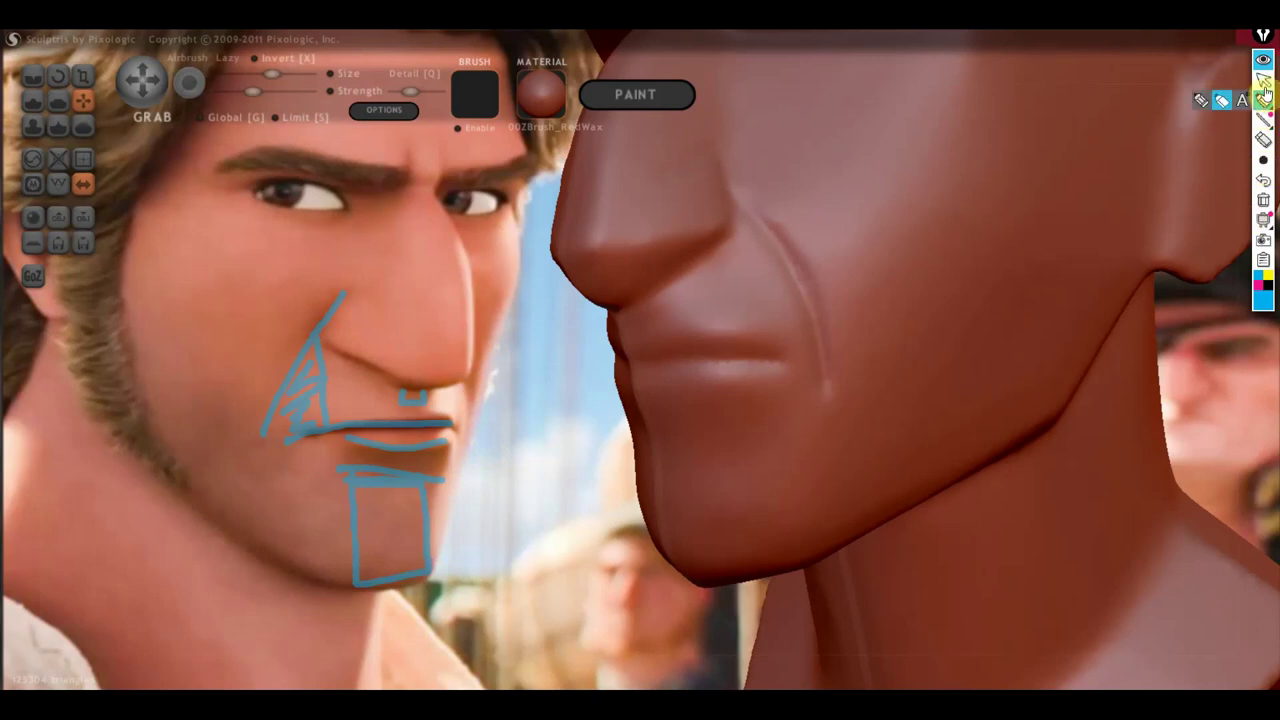
pyautogui.click(1264, 200)
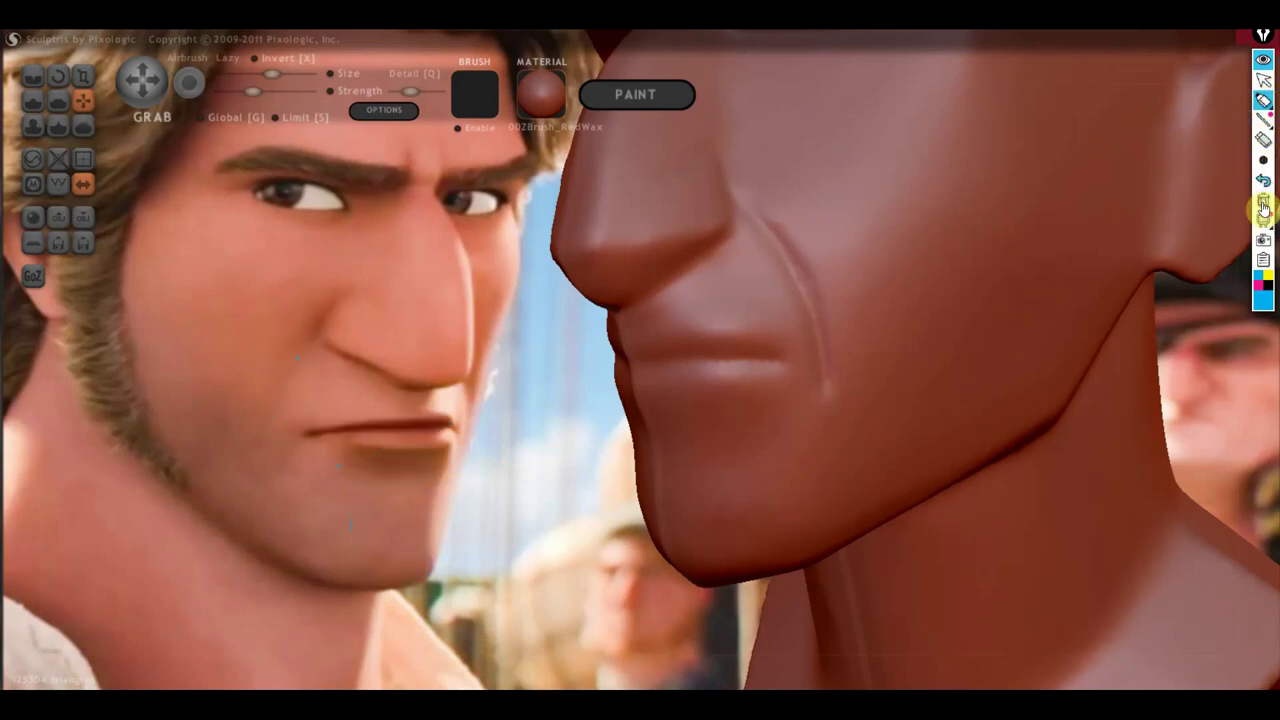
pyautogui.click(1265, 82)
# Carve a deeper groove between the lips, extending it toward the mouth corner
pyautogui.moveTo(911, 269)
pyautogui.mouseDown()
pyautogui.moveTo(569, 397)
pyautogui.moveTo(420, 320)
pyautogui.mouseUp()
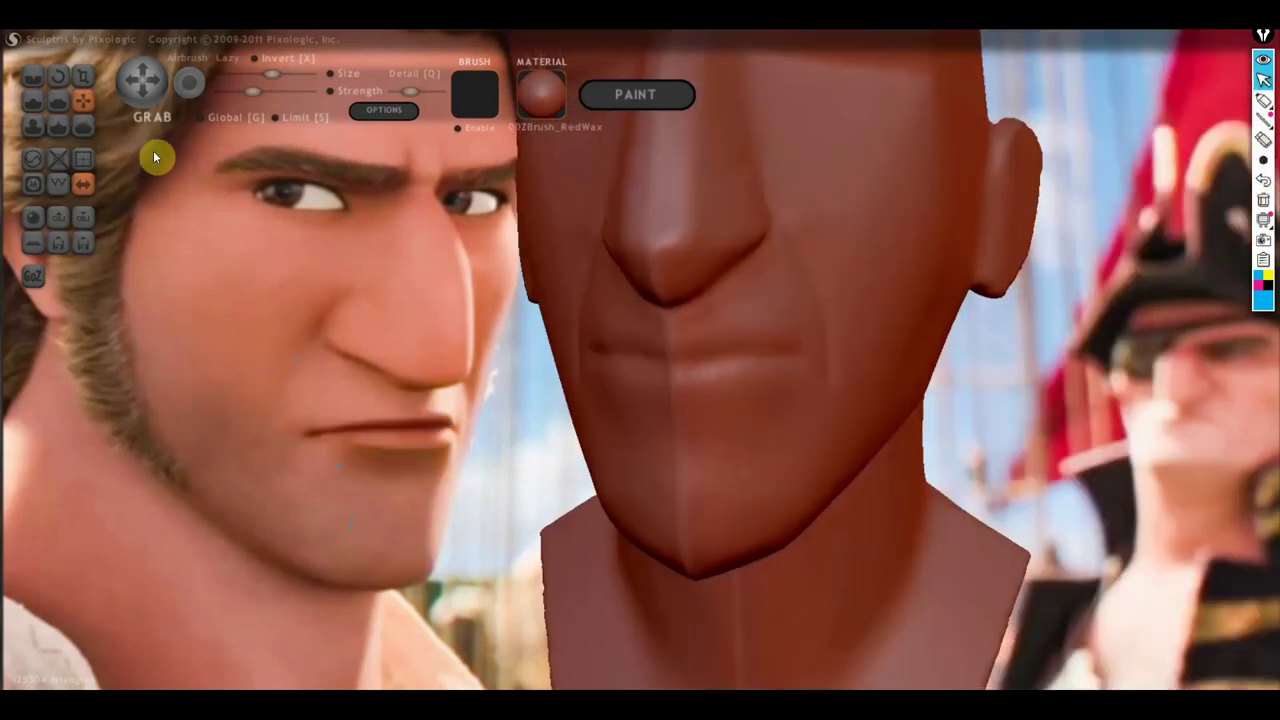
pyautogui.click(33, 103)
pyautogui.scroll(1, 666, 306)
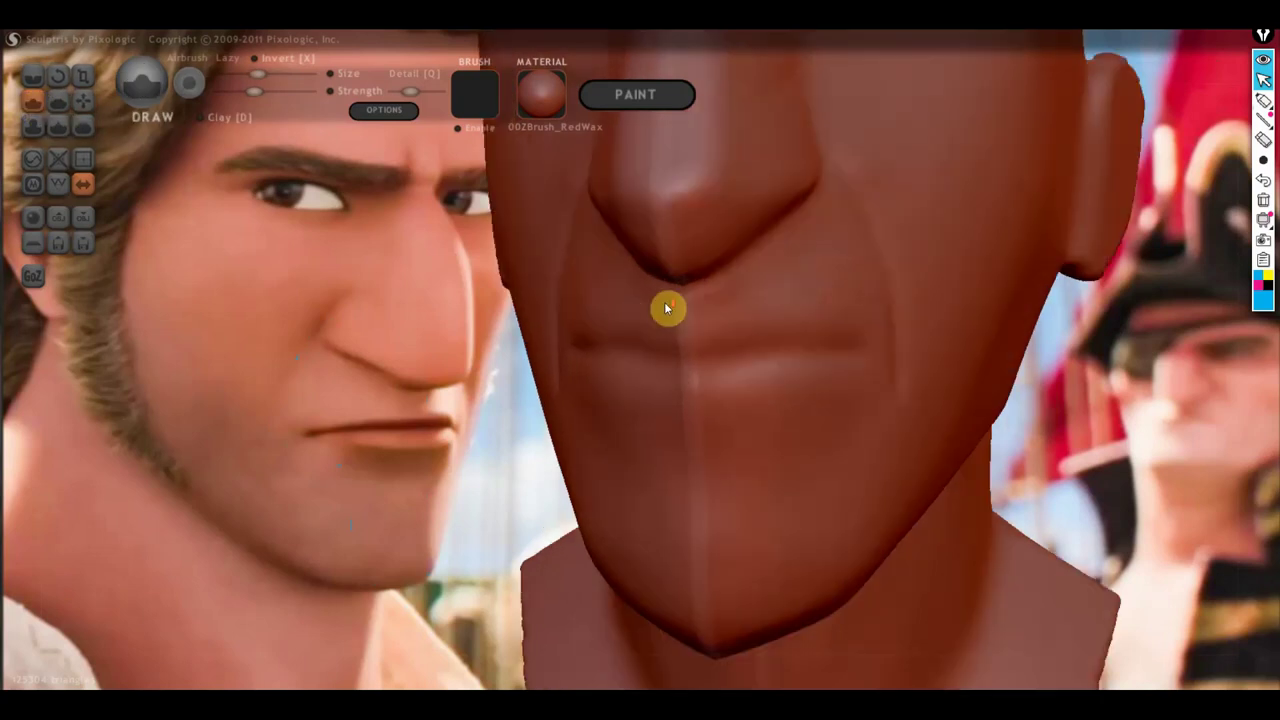
pyautogui.scroll(1, 706, 340)
pyautogui.moveTo(563, 329); pyautogui.dragTo(940, 326)
pyautogui.moveTo(940, 326)
pyautogui.mouseDown(button='right')
pyautogui.moveTo(680, 371)
pyautogui.moveTo(674, 360)
pyautogui.moveTo(808, 361)
pyautogui.moveTo(689, 330)
pyautogui.mouseUp(button='right')
# Sharpen the crease beside the nostril and reshape the upper lip contour
pyautogui.click(70, 185)
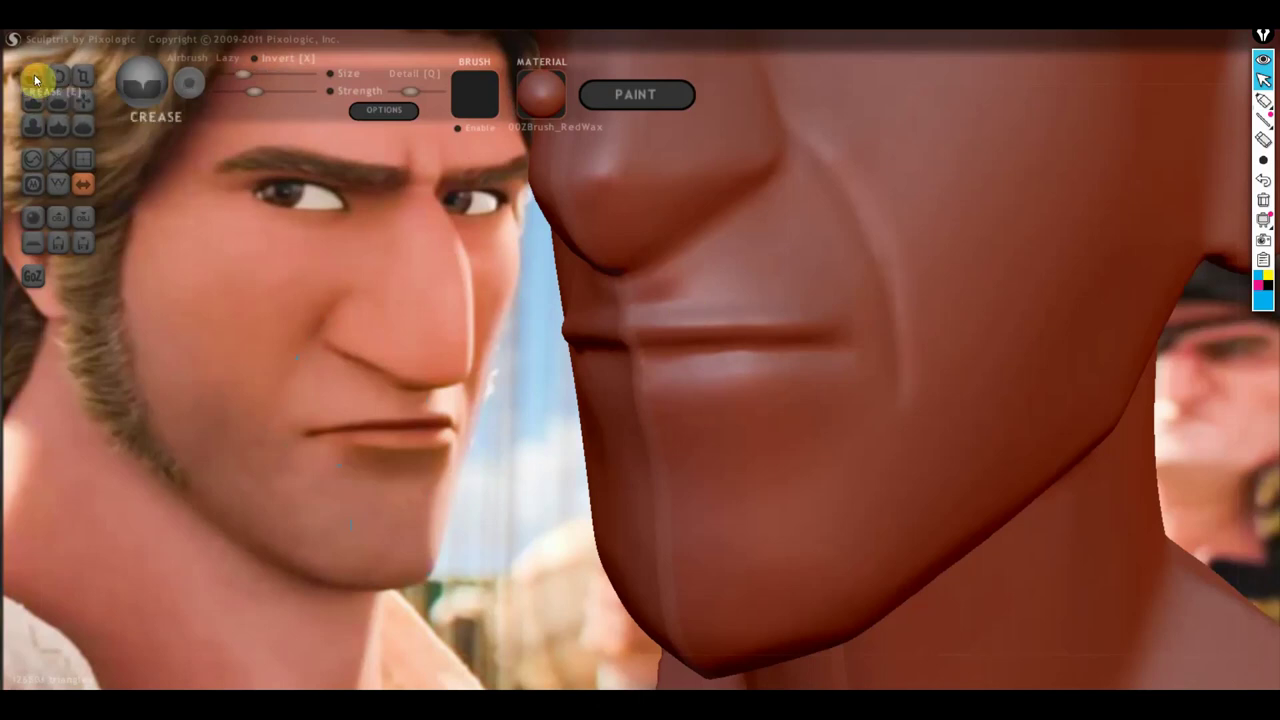
pyautogui.moveTo(697, 261); pyautogui.dragTo(628, 297)
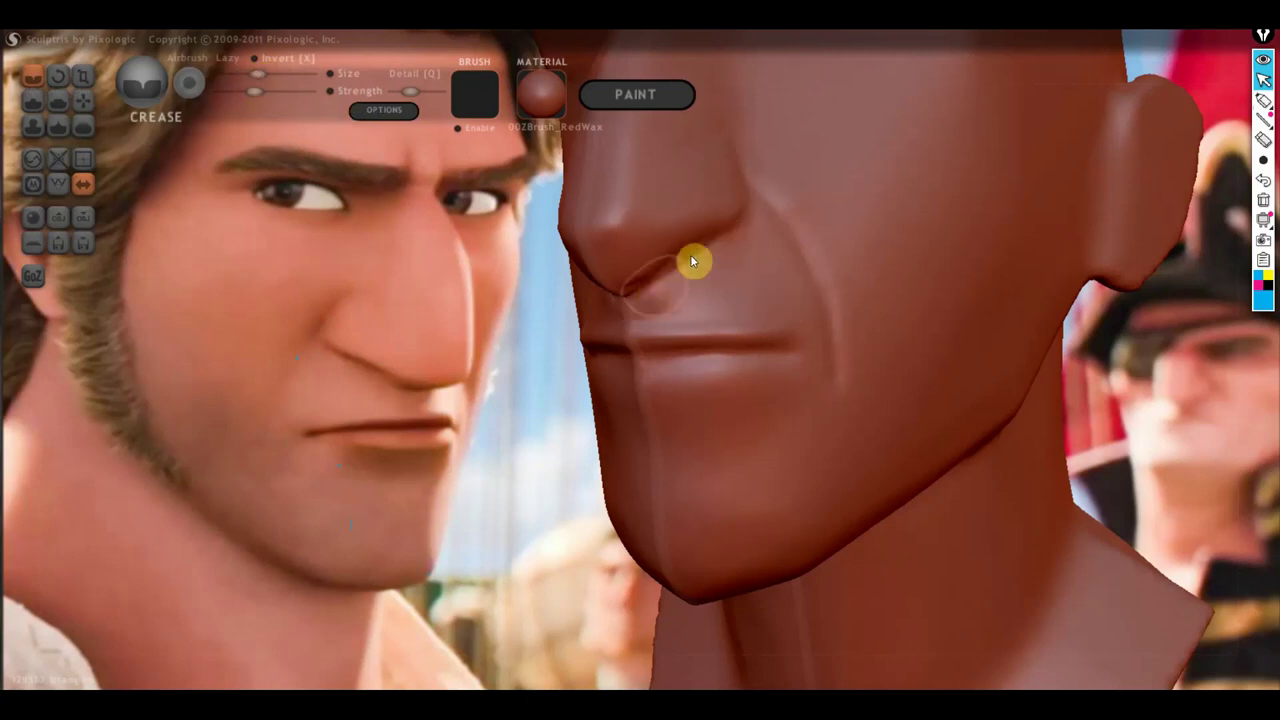
pyautogui.moveTo(681, 268); pyautogui.dragTo(508, 297, button='right')
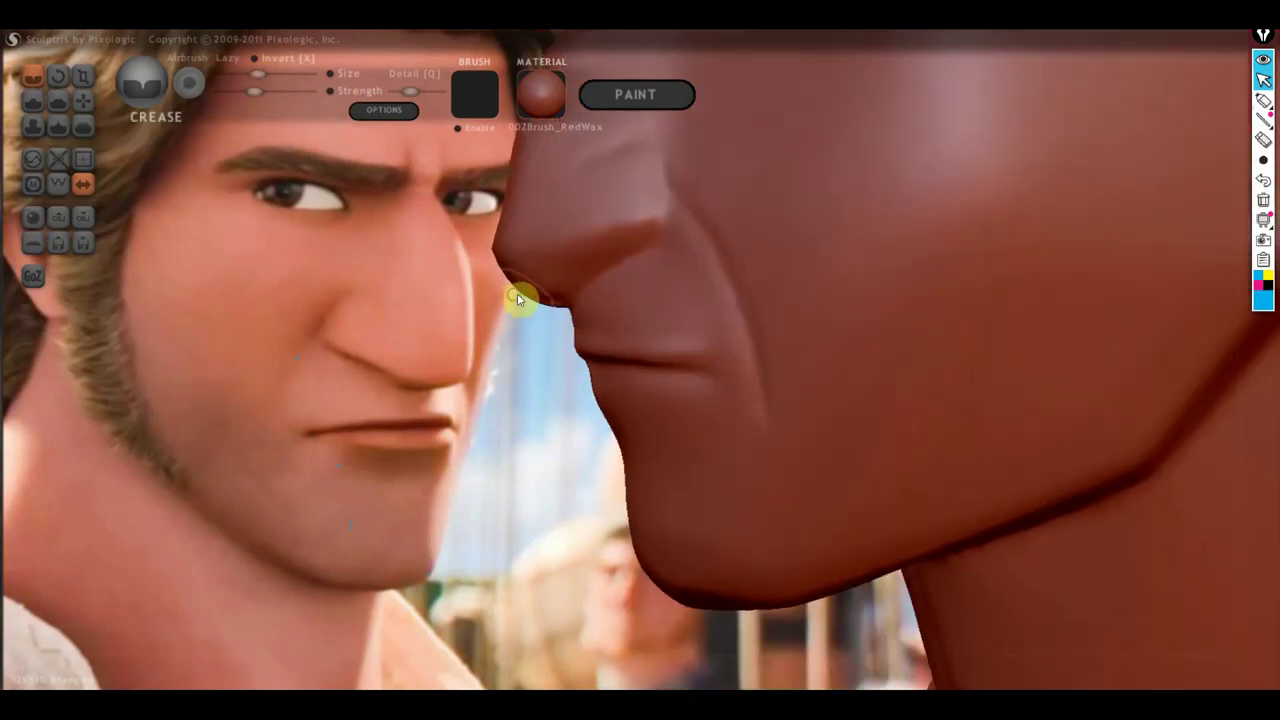
pyautogui.moveTo(555, 325)
pyautogui.mouseDown()
pyautogui.moveTo(568, 300)
pyautogui.moveTo(613, 297)
pyautogui.mouseUp()
pyautogui.moveTo(613, 297); pyautogui.dragTo(638, 348, button='right')
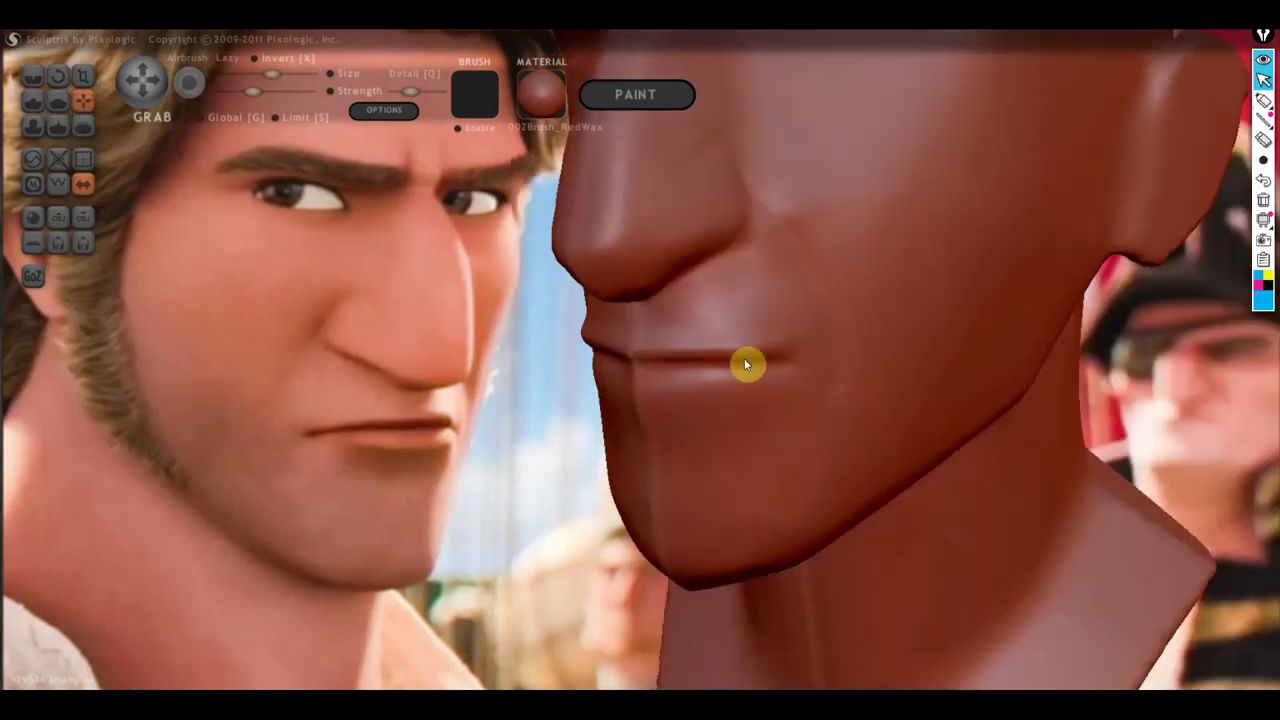
# Sketch the desired lip profile with the annotation pen, then clear it
pyautogui.click(1263, 100)
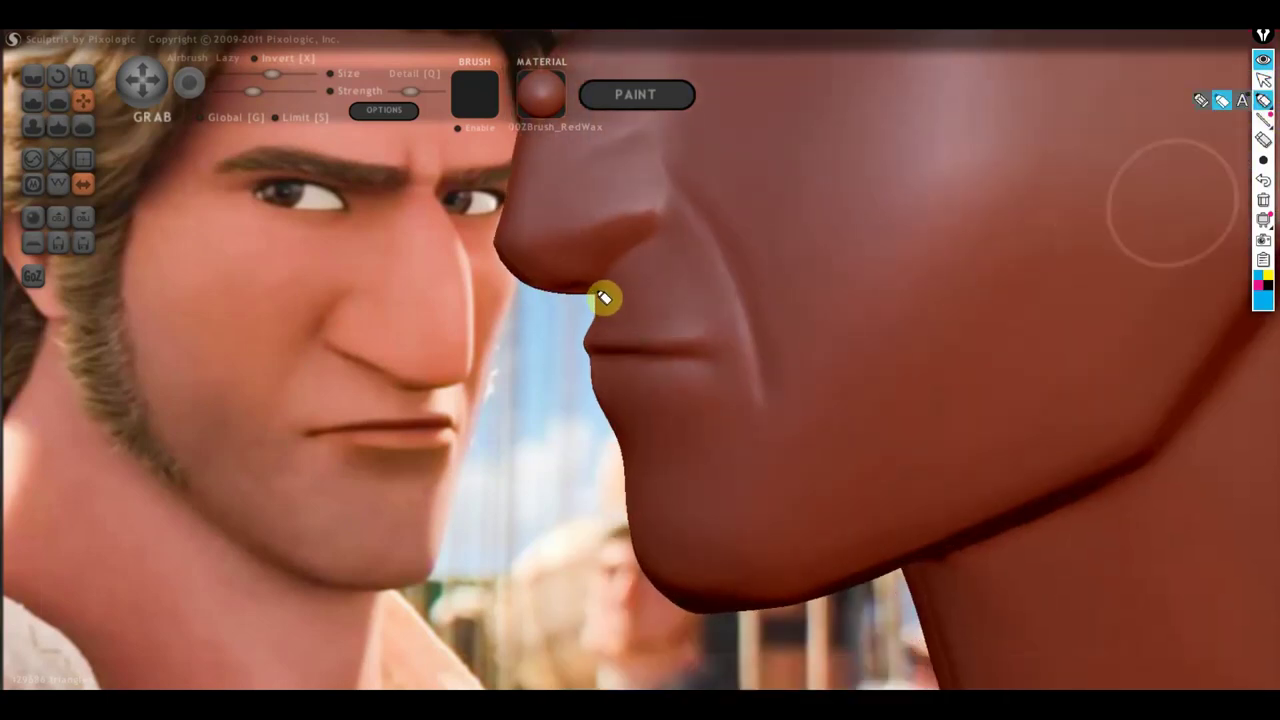
pyautogui.moveTo(595, 290)
pyautogui.mouseDown()
pyautogui.moveTo(590, 336)
pyautogui.moveTo(706, 346)
pyautogui.mouseUp()
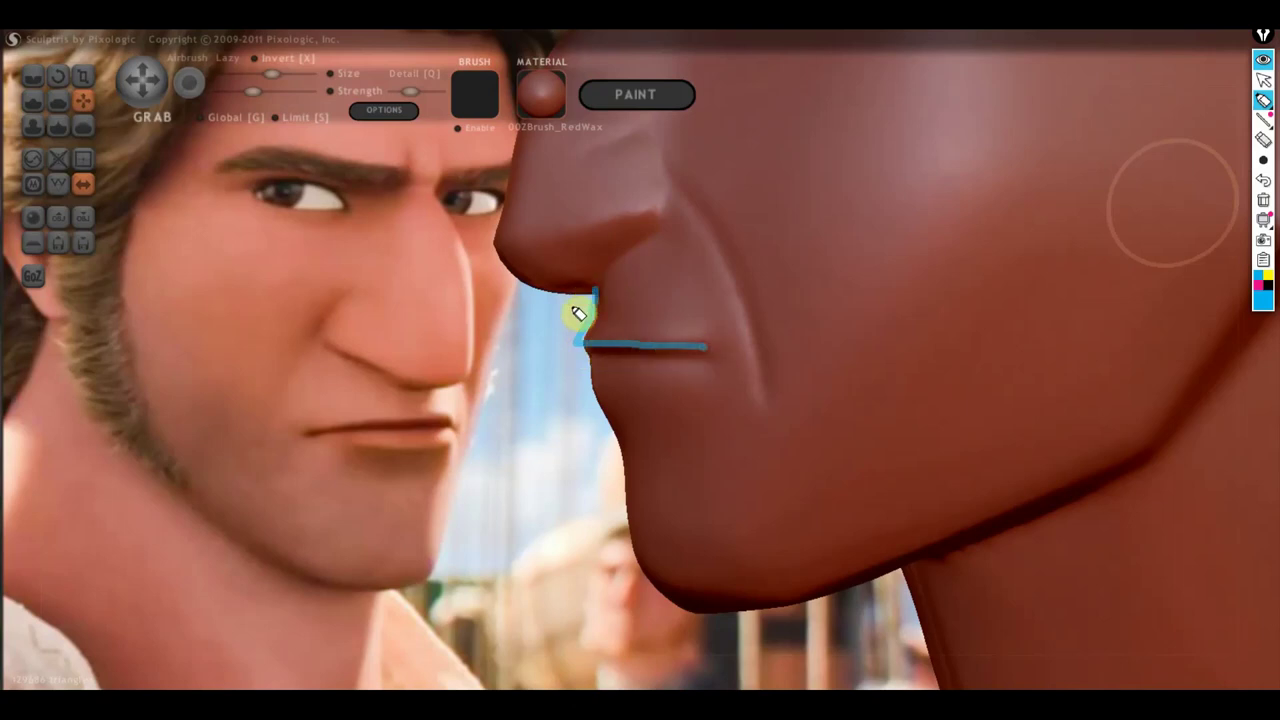
pyautogui.click(1264, 199)
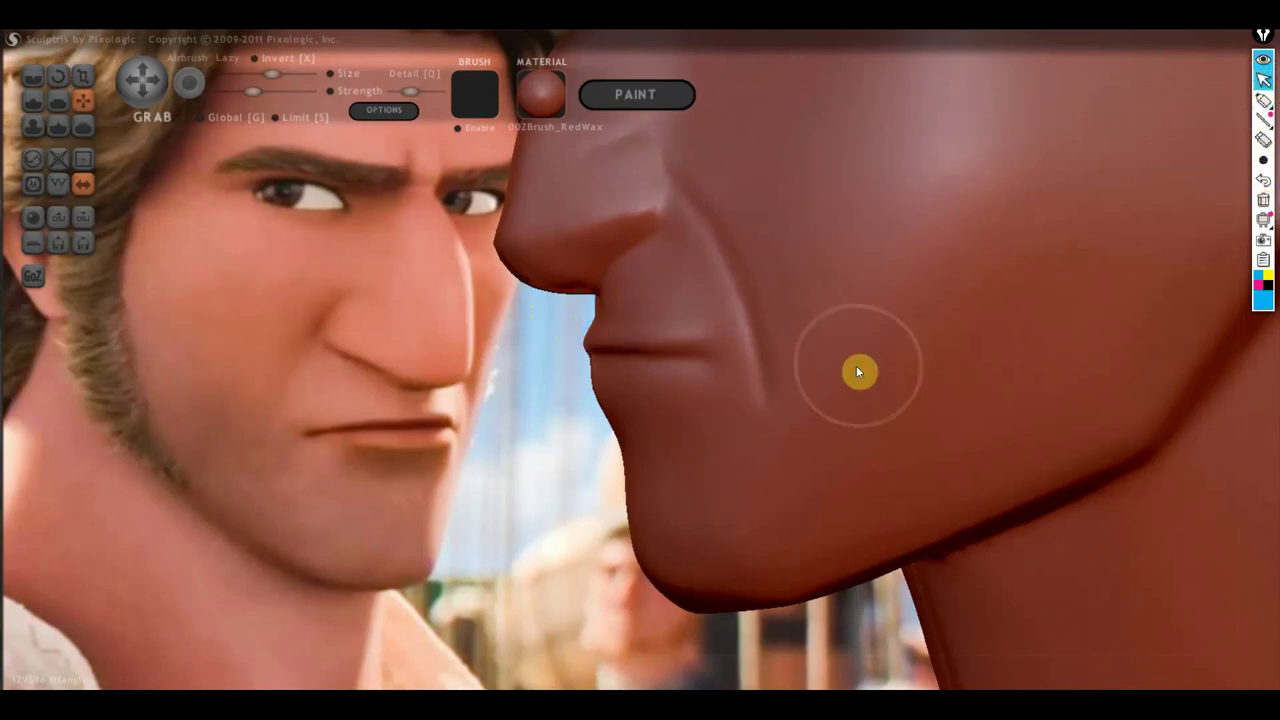
pyautogui.moveTo(780, 386); pyautogui.dragTo(946, 381, button='right')
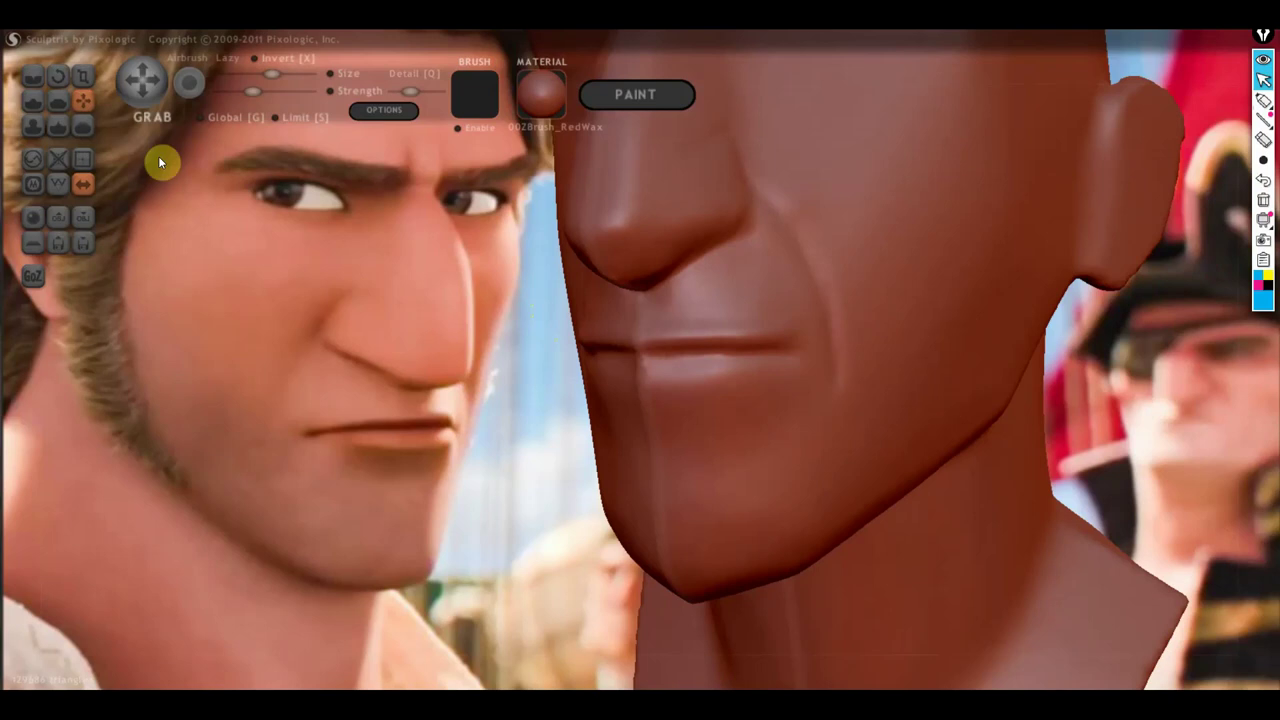
# With the Grab brush, reshape the lips in side profile
pyautogui.click(33, 101)
pyautogui.click(33, 77)
pyautogui.moveTo(160, 174); pyautogui.dragTo(640, 406, button='right')
pyautogui.moveTo(340, 452); pyautogui.dragTo(650, 457, button='right')
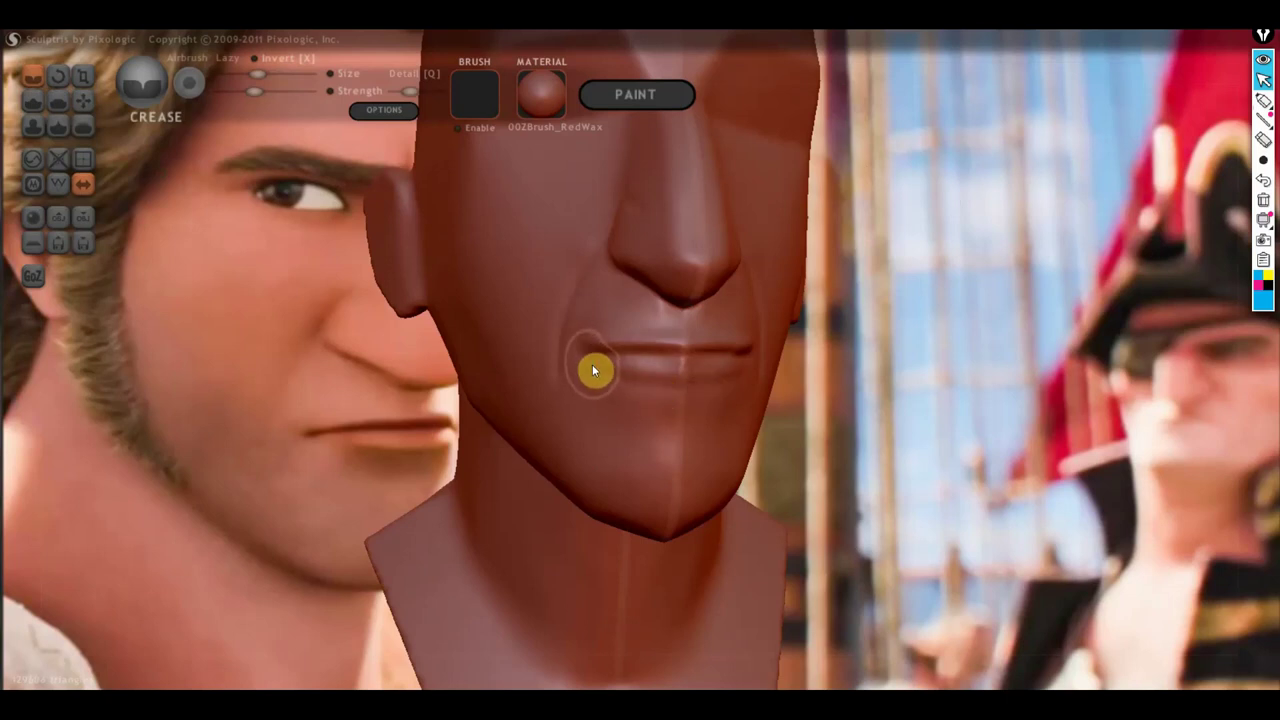
pyautogui.moveTo(732, 405)
pyautogui.mouseDown(button='right')
pyautogui.moveTo(617, 426)
pyautogui.moveTo(600, 414)
pyautogui.moveTo(641, 322)
pyautogui.mouseUp(button='right')
pyautogui.click(82, 101)
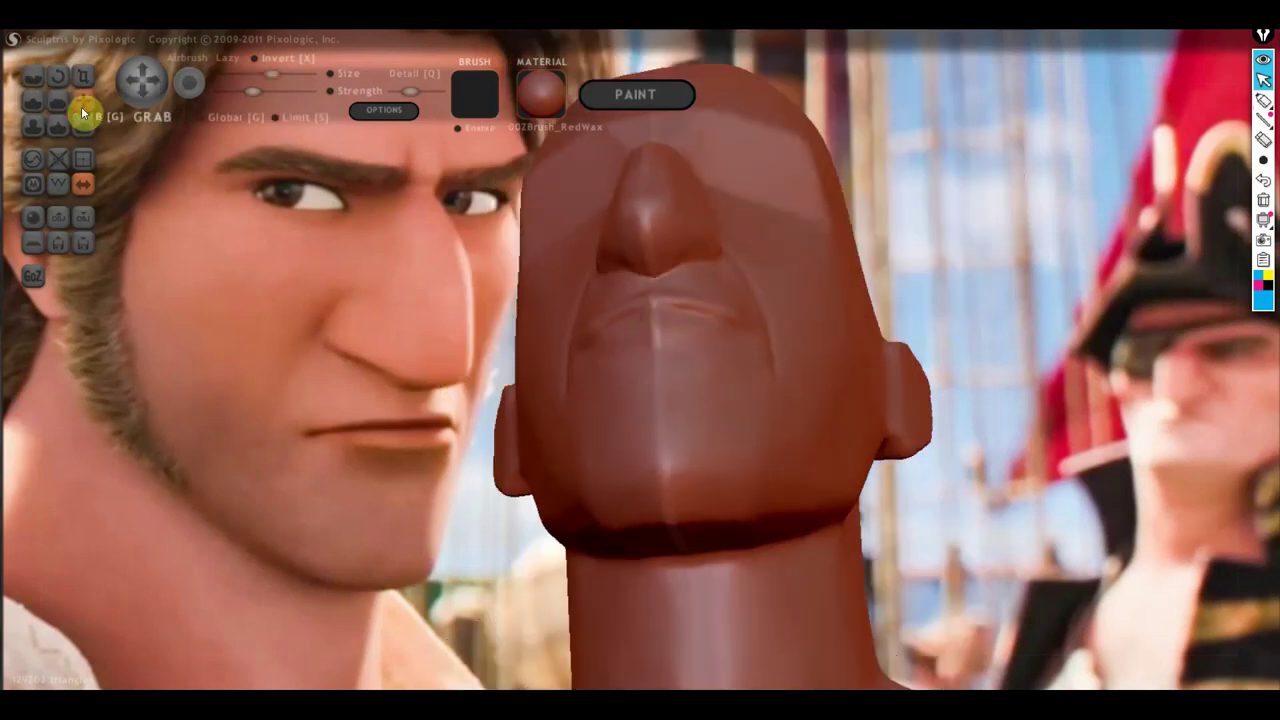
pyautogui.scroll(3, 611, 394)
pyautogui.scroll(2, 736, 385)
pyautogui.moveTo(736, 385); pyautogui.dragTo(716, 499, button='right')
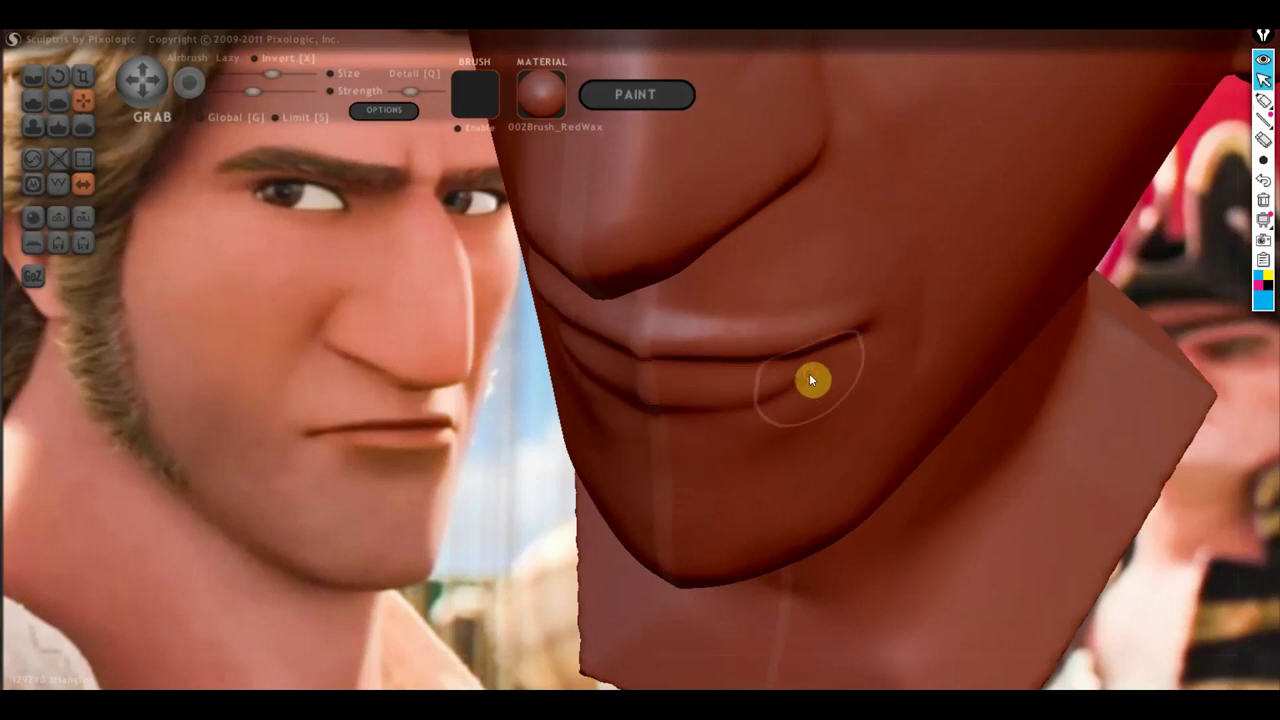
pyautogui.moveTo(700, 417)
pyautogui.mouseDown(button='right')
pyautogui.moveTo(576, 414)
pyautogui.moveTo(470, 388)
pyautogui.mouseUp(button='right')
pyautogui.moveTo(432, 463)
pyautogui.mouseDown(button='right')
pyautogui.moveTo(466, 420)
pyautogui.moveTo(778, 470)
pyautogui.mouseUp(button='right')
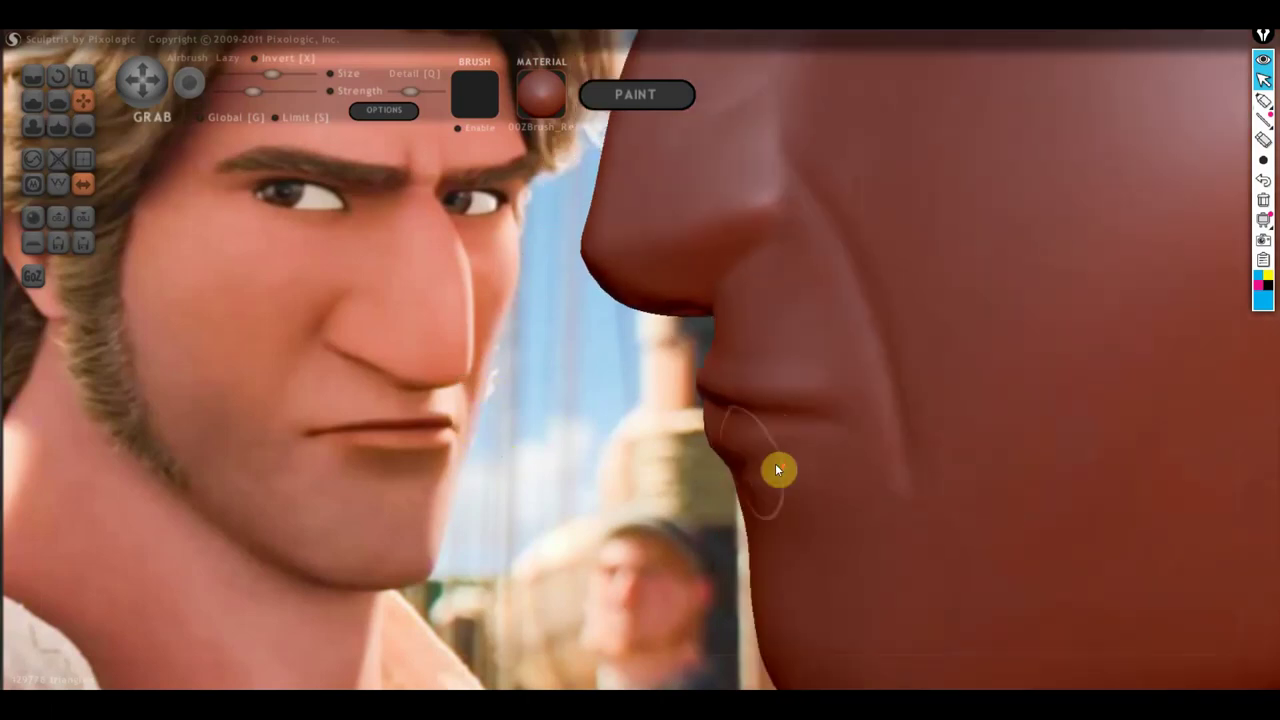
pyautogui.scroll(-2, 714, 463)
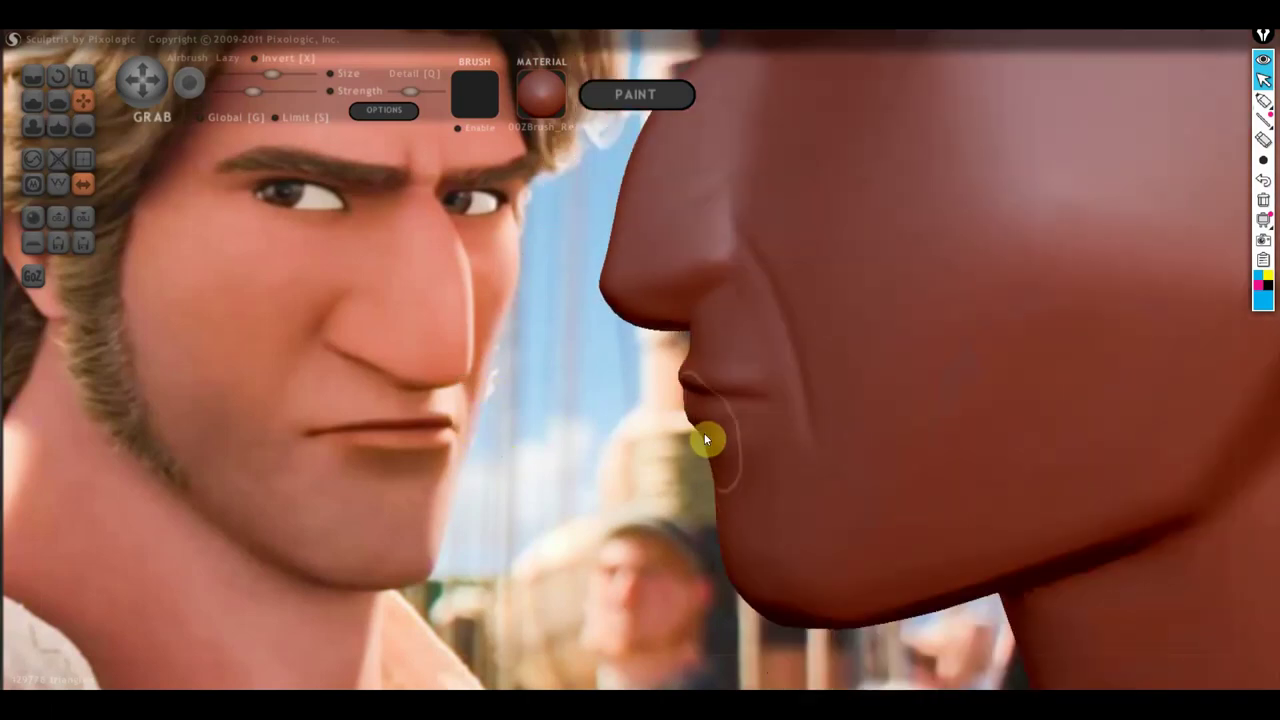
pyautogui.moveTo(696, 437); pyautogui.dragTo(702, 429)
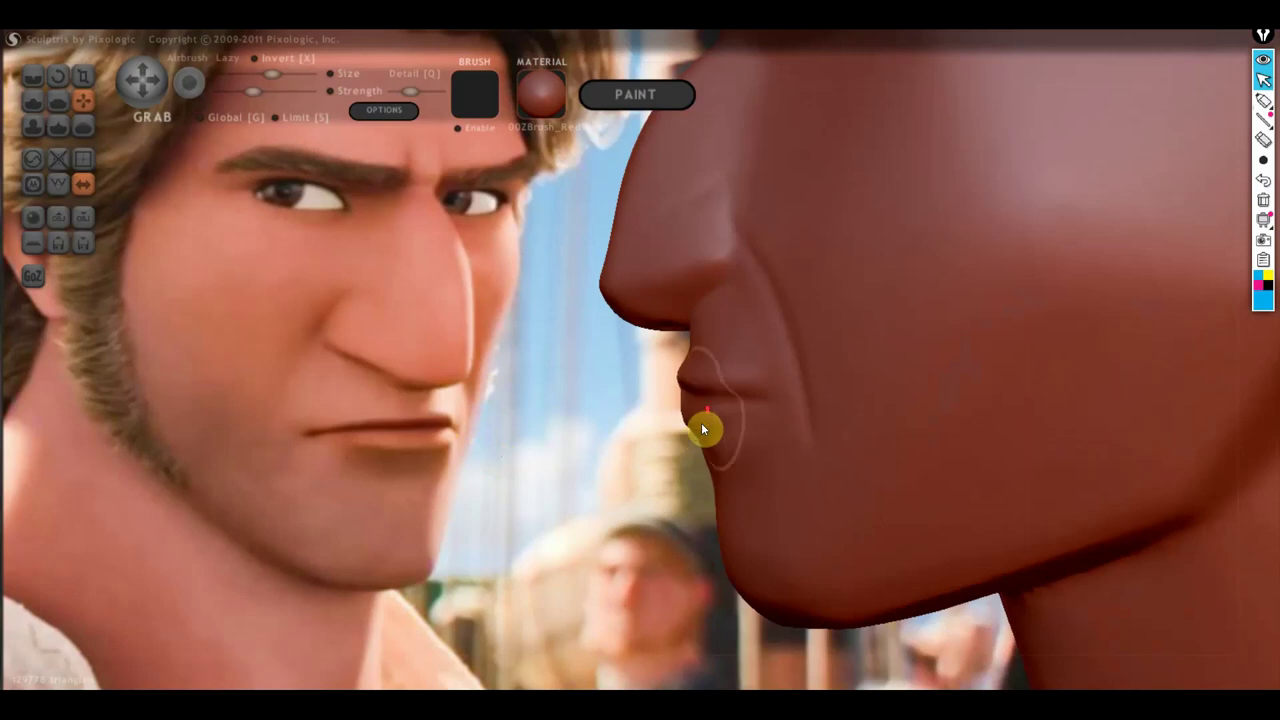
# Pull the chin downward, reshape the jaw underside, and widen the jaw toward the ear
pyautogui.moveTo(701, 422); pyautogui.dragTo(699, 405, button='right')
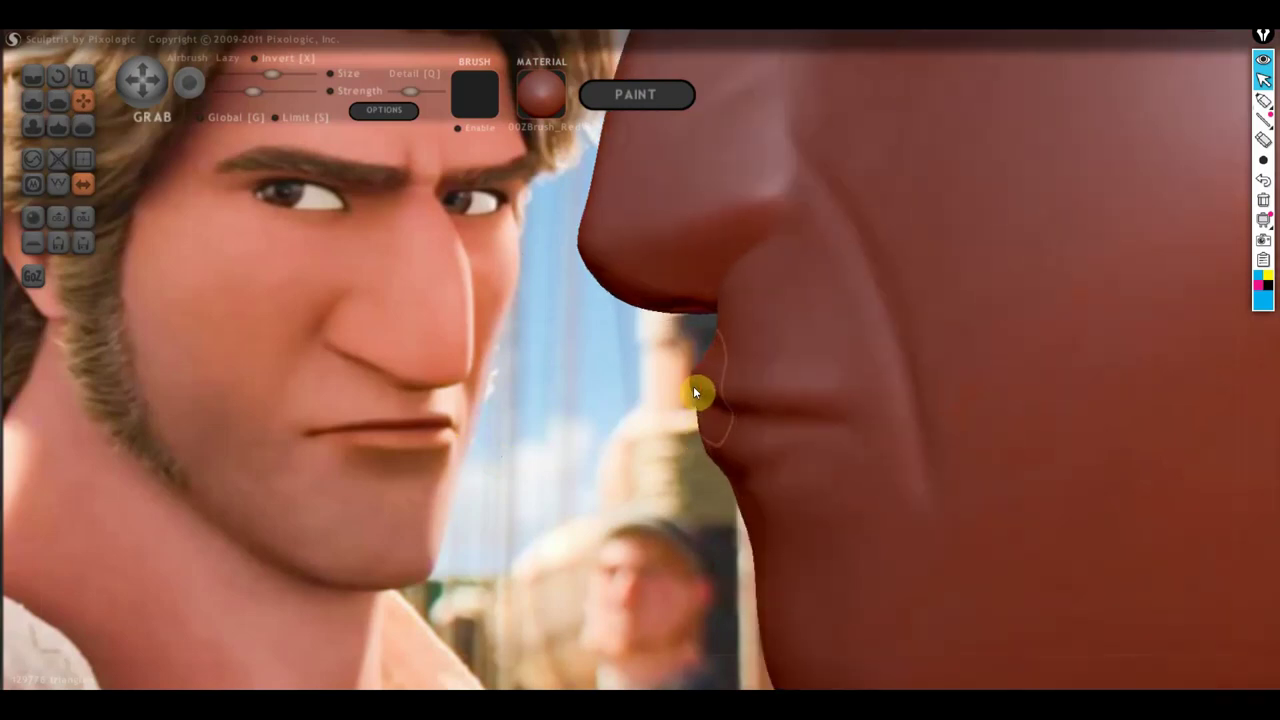
pyautogui.moveTo(694, 390)
pyautogui.mouseDown(button='right')
pyautogui.moveTo(814, 339)
pyautogui.moveTo(754, 408)
pyautogui.mouseUp(button='right')
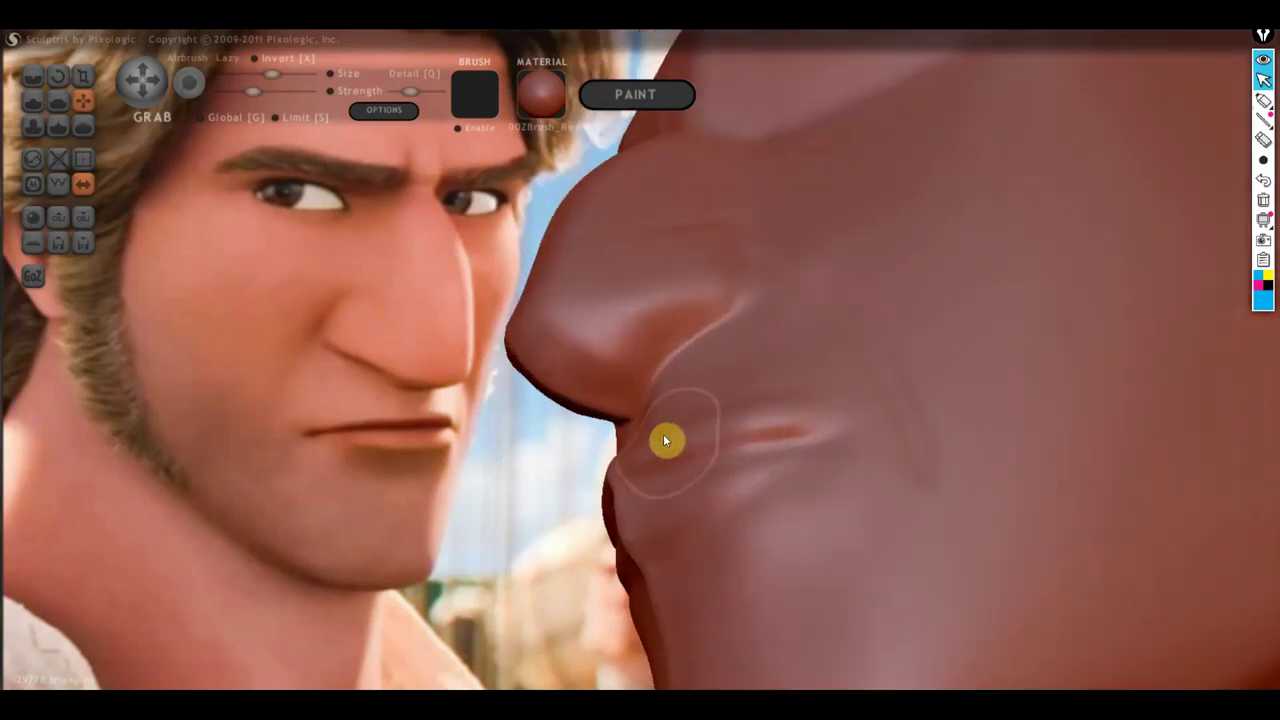
pyautogui.moveTo(660, 418)
pyautogui.mouseDown(button='right')
pyautogui.moveTo(746, 483)
pyautogui.moveTo(694, 617)
pyautogui.moveTo(704, 505)
pyautogui.moveTo(738, 509)
pyautogui.mouseUp(button='right')
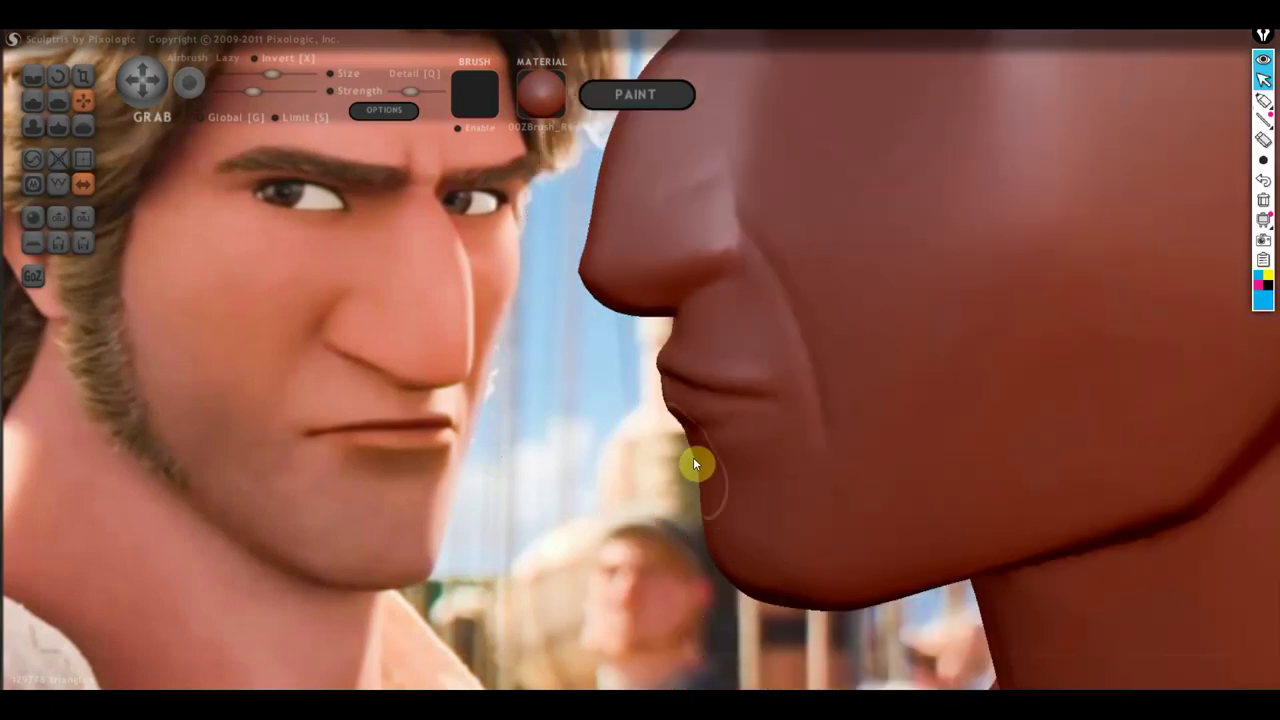
pyautogui.moveTo(714, 457)
pyautogui.mouseDown(button='right')
pyautogui.moveTo(780, 537)
pyautogui.moveTo(735, 503)
pyautogui.mouseUp(button='right')
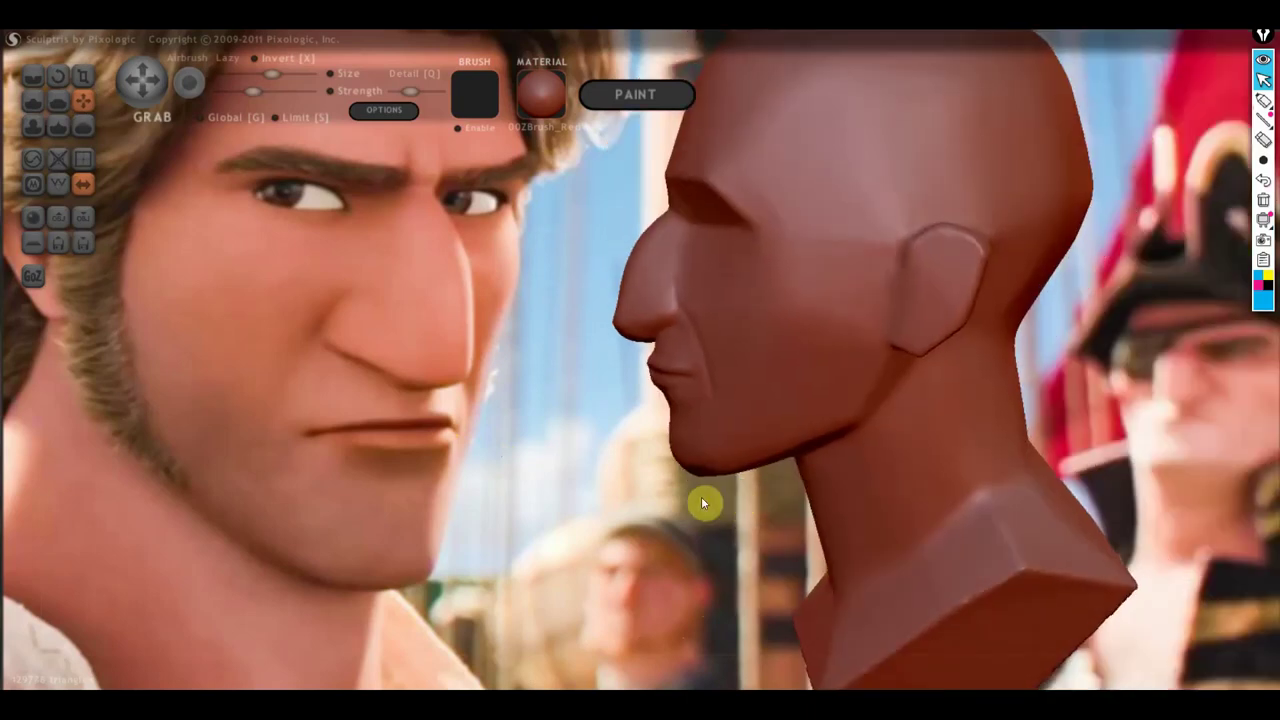
pyautogui.moveTo(689, 428); pyautogui.dragTo(676, 512)
pyautogui.moveTo(730, 467)
pyautogui.mouseDown()
pyautogui.moveTo(745, 497)
pyautogui.moveTo(808, 451)
pyautogui.moveTo(875, 433)
pyautogui.mouseUp()
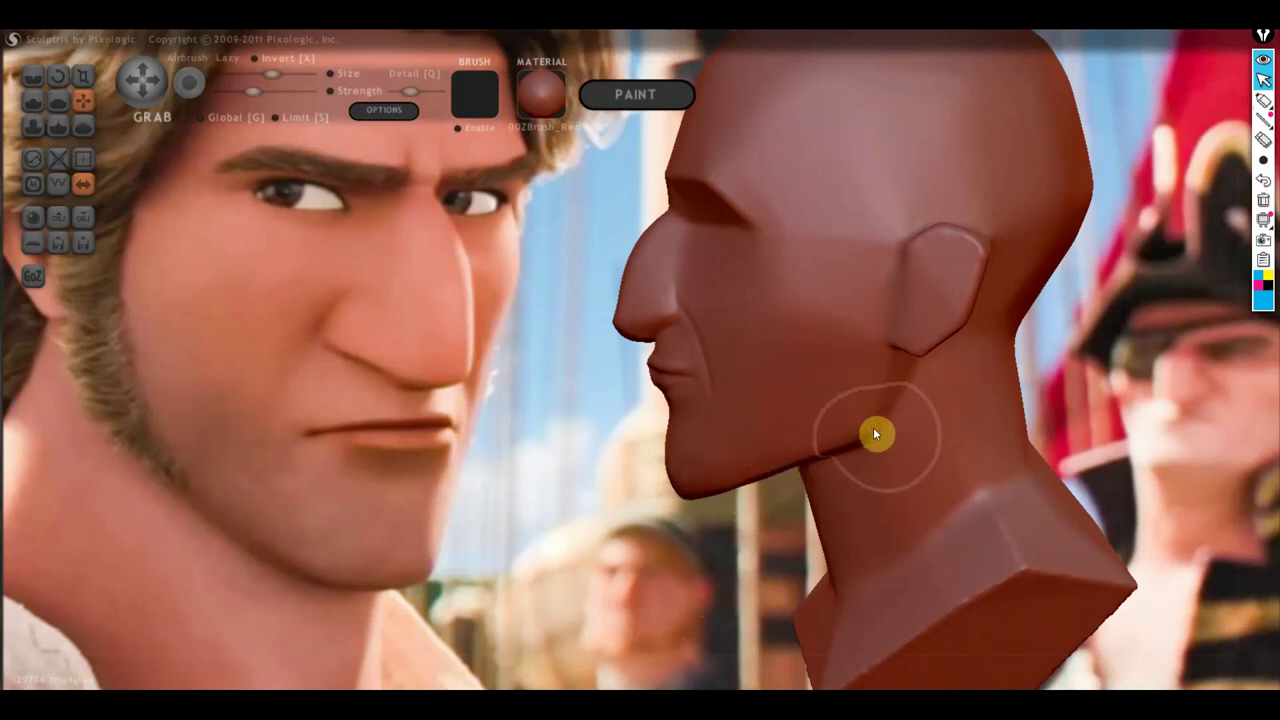
pyautogui.moveTo(862, 430)
pyautogui.mouseDown(button='right')
pyautogui.moveTo(890, 507)
pyautogui.moveTo(820, 490)
pyautogui.mouseUp(button='right')
pyautogui.scroll(3, 786, 485)
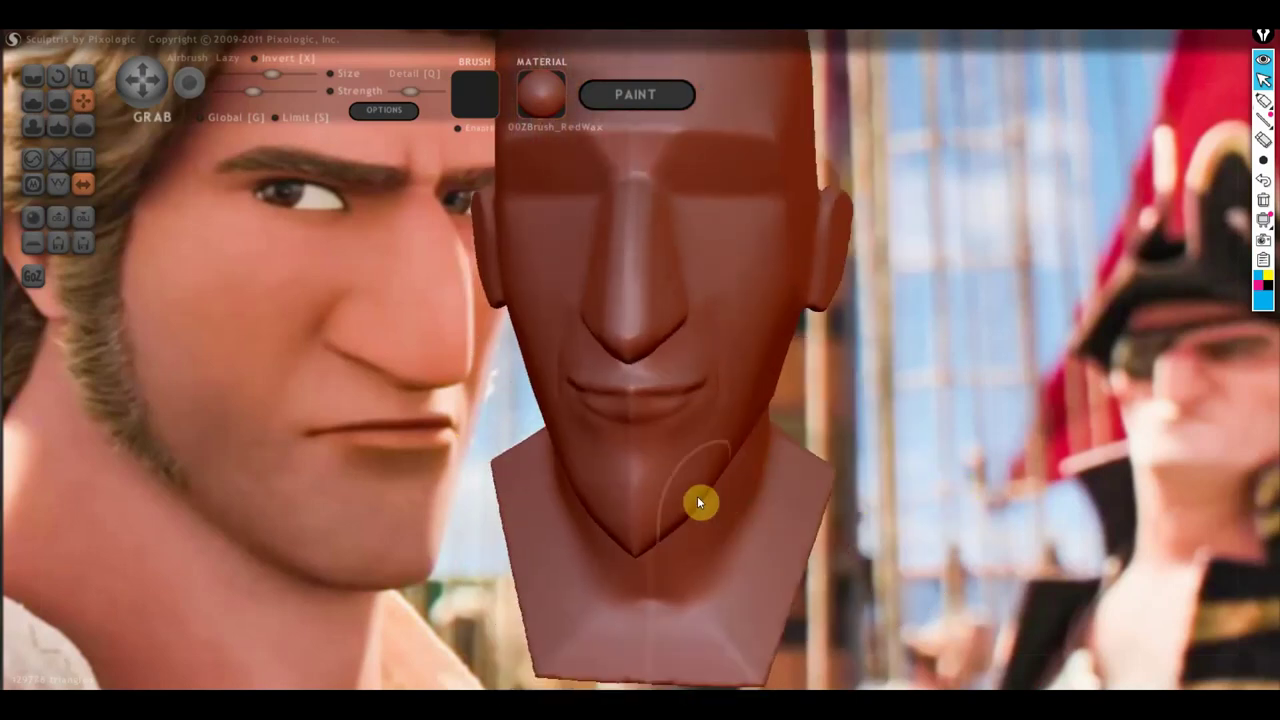
pyautogui.moveTo(726, 460); pyautogui.dragTo(771, 366)
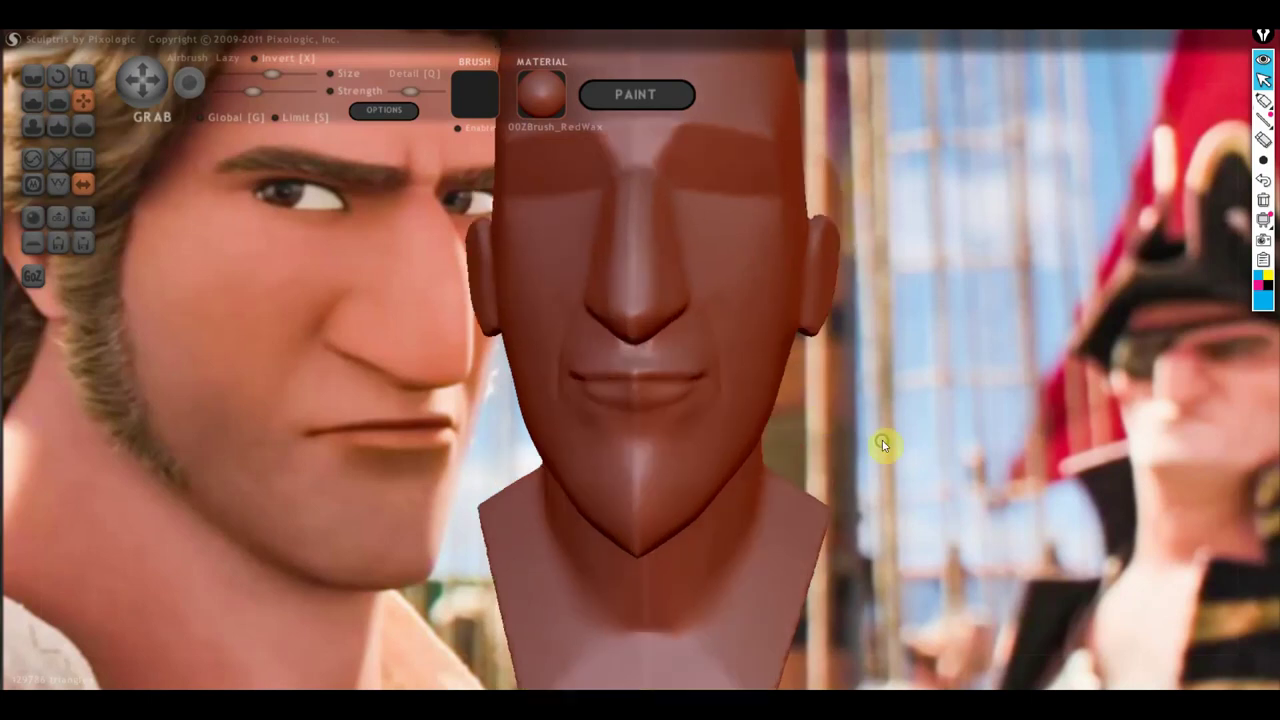
pyautogui.click(64, 95)
# Flatten the chin underside into a crisp jaw edge, then return to a front view
pyautogui.moveTo(373, 466)
pyautogui.mouseDown()
pyautogui.moveTo(414, 409)
pyautogui.moveTo(653, 516)
pyautogui.mouseUp()
pyautogui.moveTo(583, 541)
pyautogui.mouseDown()
pyautogui.moveTo(705, 546)
pyautogui.moveTo(697, 523)
pyautogui.moveTo(714, 546)
pyautogui.moveTo(641, 560)
pyautogui.mouseUp()
pyautogui.moveTo(641, 560); pyautogui.dragTo(687, 522, button='right')
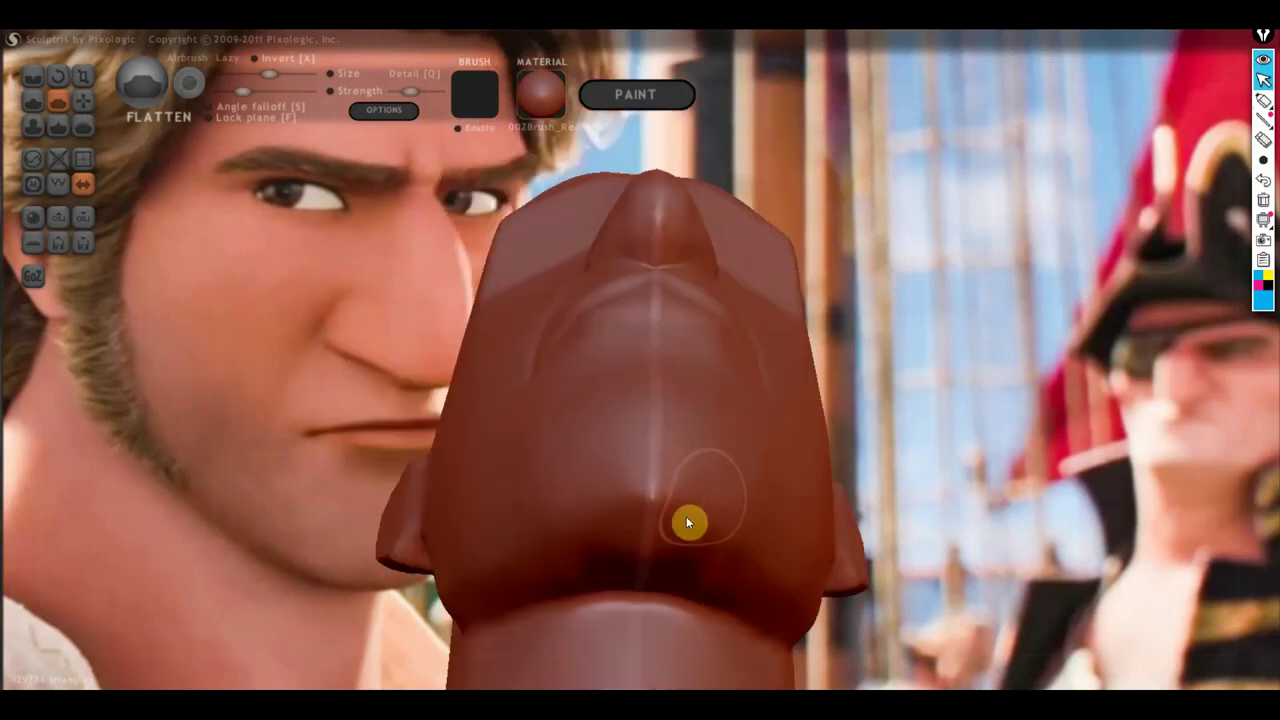
pyautogui.moveTo(623, 493)
pyautogui.mouseDown(button='right')
pyautogui.moveTo(674, 634)
pyautogui.moveTo(697, 540)
pyautogui.moveTo(660, 545)
pyautogui.mouseUp(button='right')
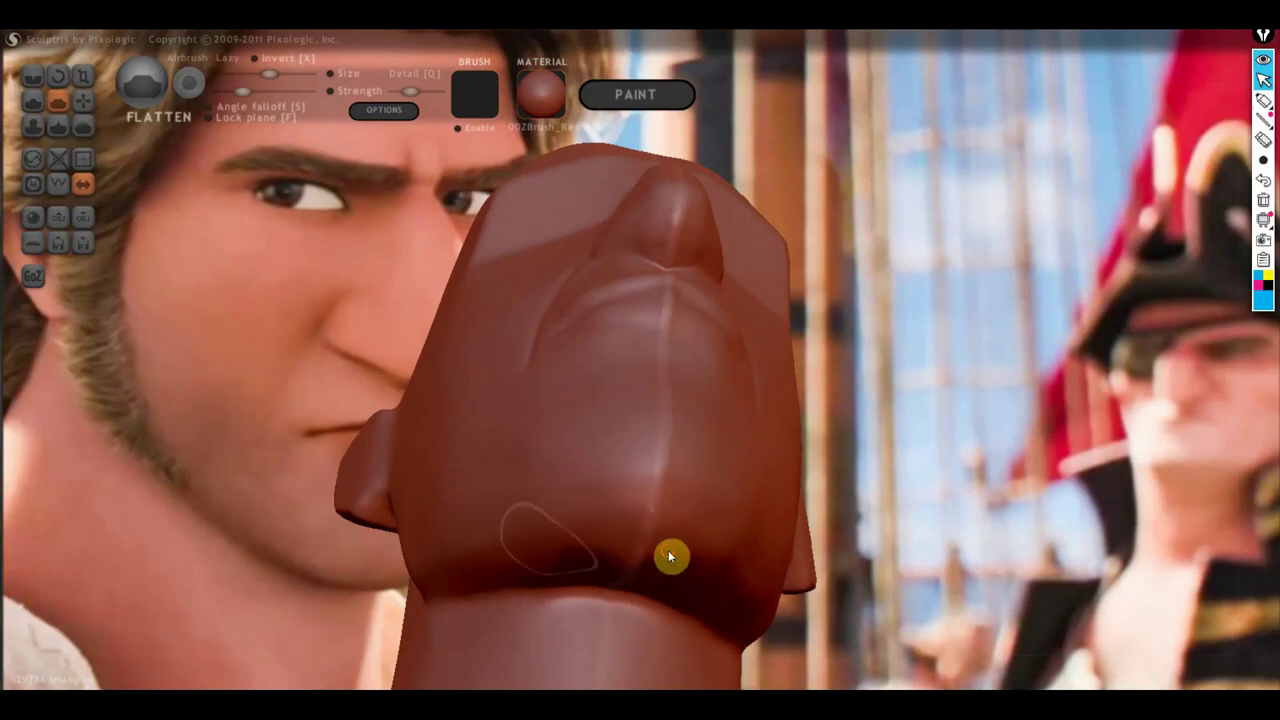
pyautogui.moveTo(541, 532)
pyautogui.mouseDown(button='right')
pyautogui.moveTo(517, 677)
pyautogui.moveTo(620, 577)
pyautogui.mouseUp(button='right')
pyautogui.scroll(-3, 717, 534)
pyautogui.scroll(-2, 785, 508)
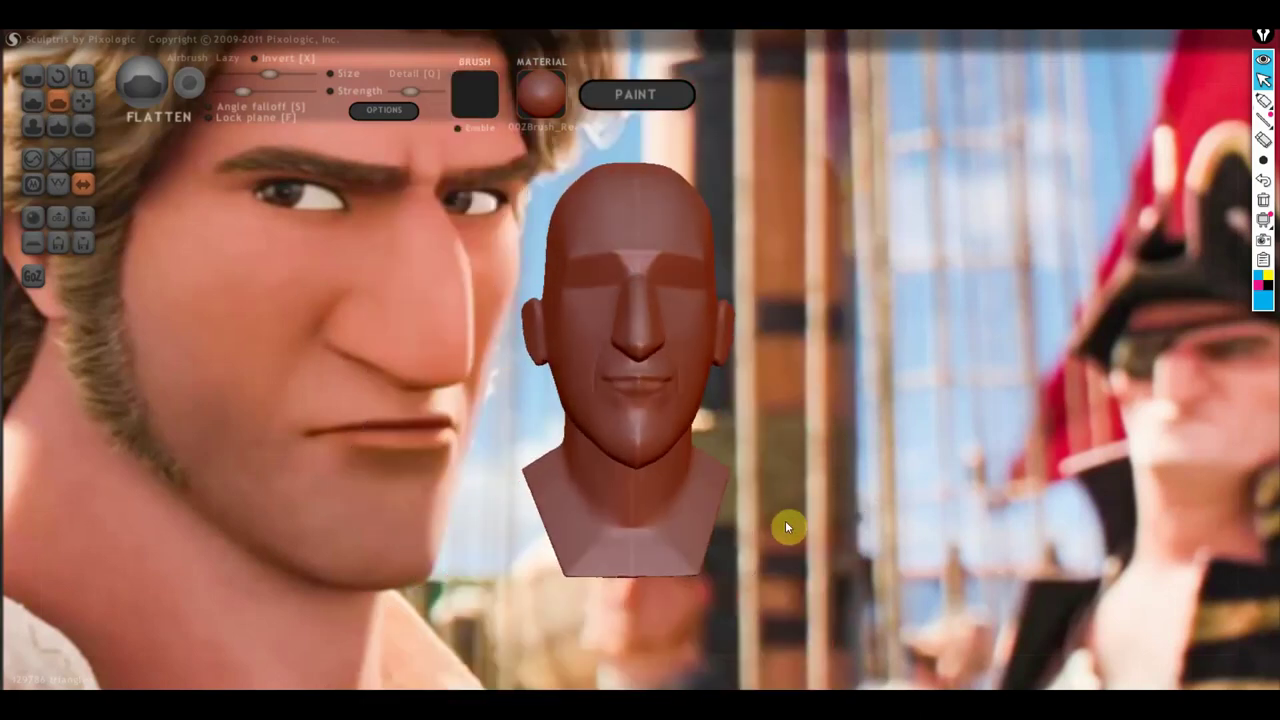
pyautogui.scroll(2, 776, 493)
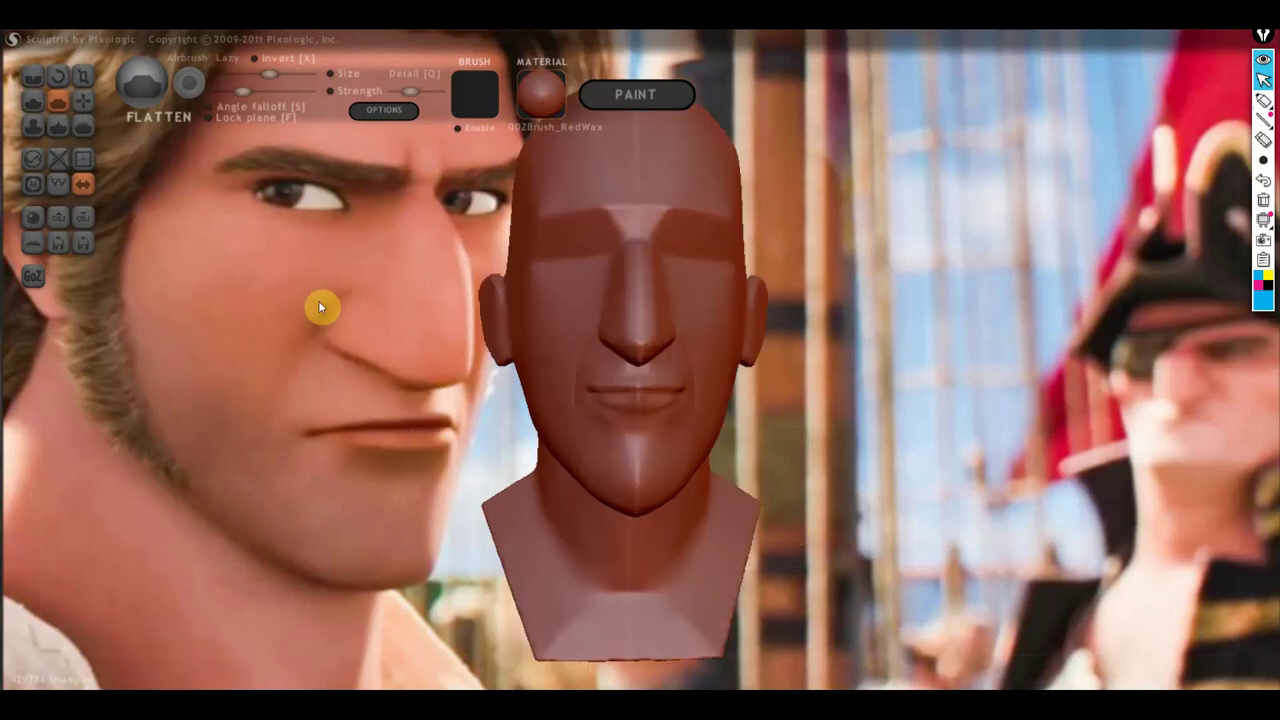
pyautogui.click(83, 101)
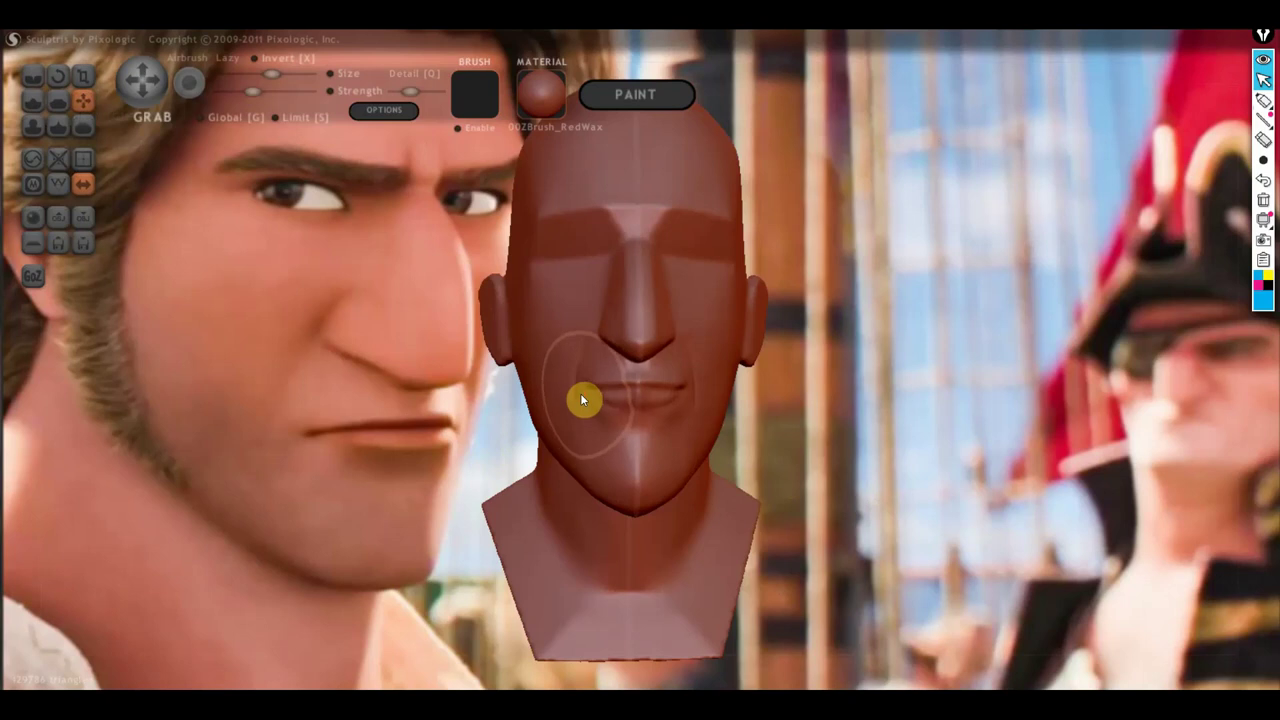
pyautogui.moveTo(257, 266)
pyautogui.mouseDown()
pyautogui.moveTo(396, 313)
pyautogui.moveTo(442, 310)
pyautogui.mouseUp()
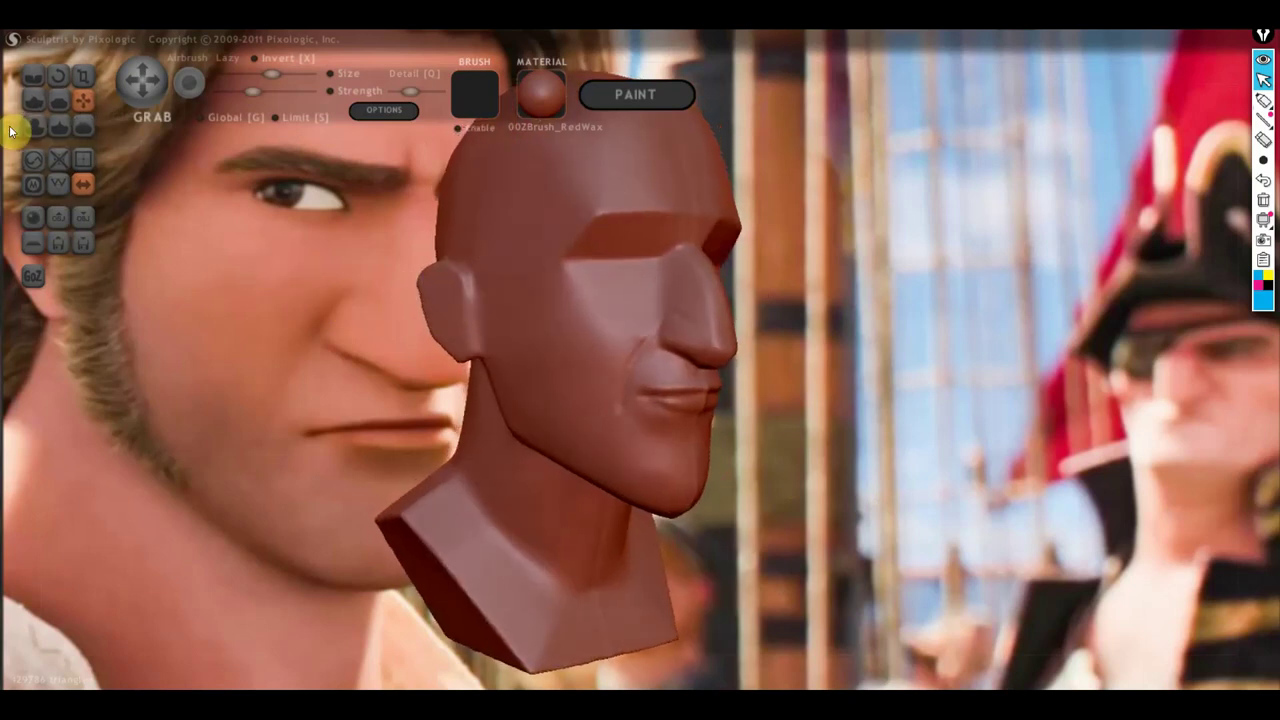
pyautogui.click(34, 102)
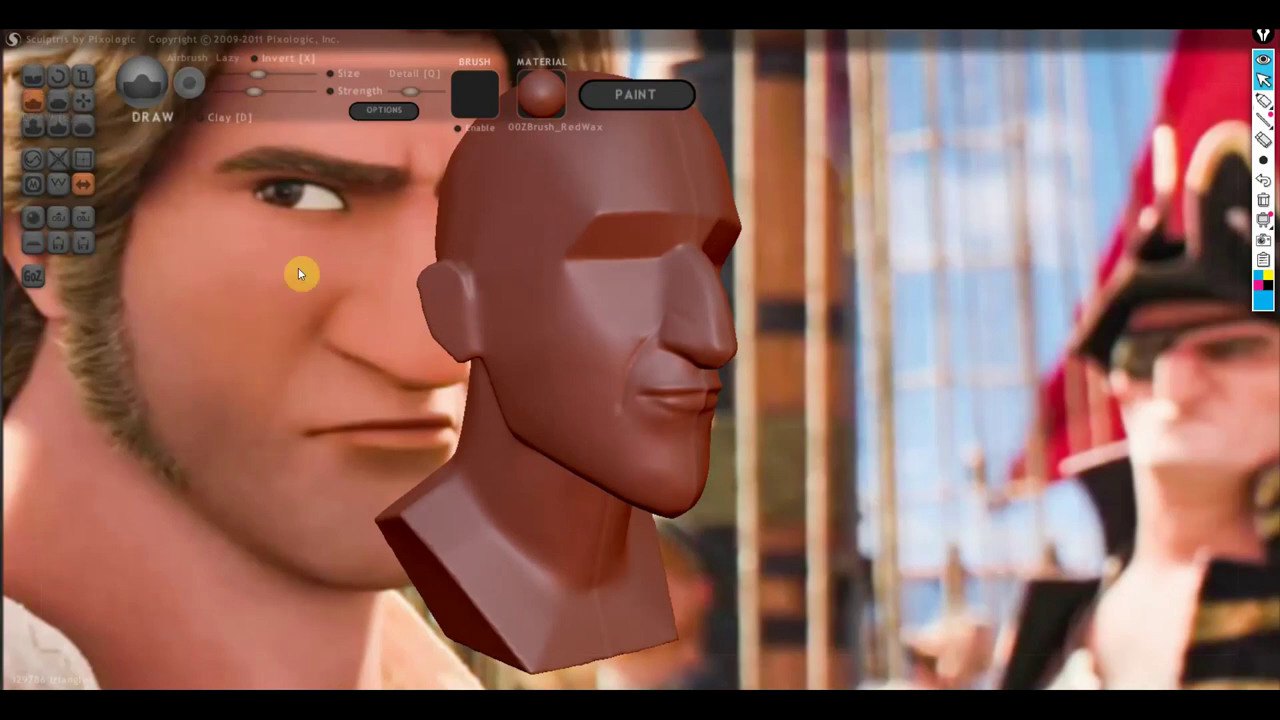
pyautogui.moveTo(428, 334); pyautogui.dragTo(574, 329)
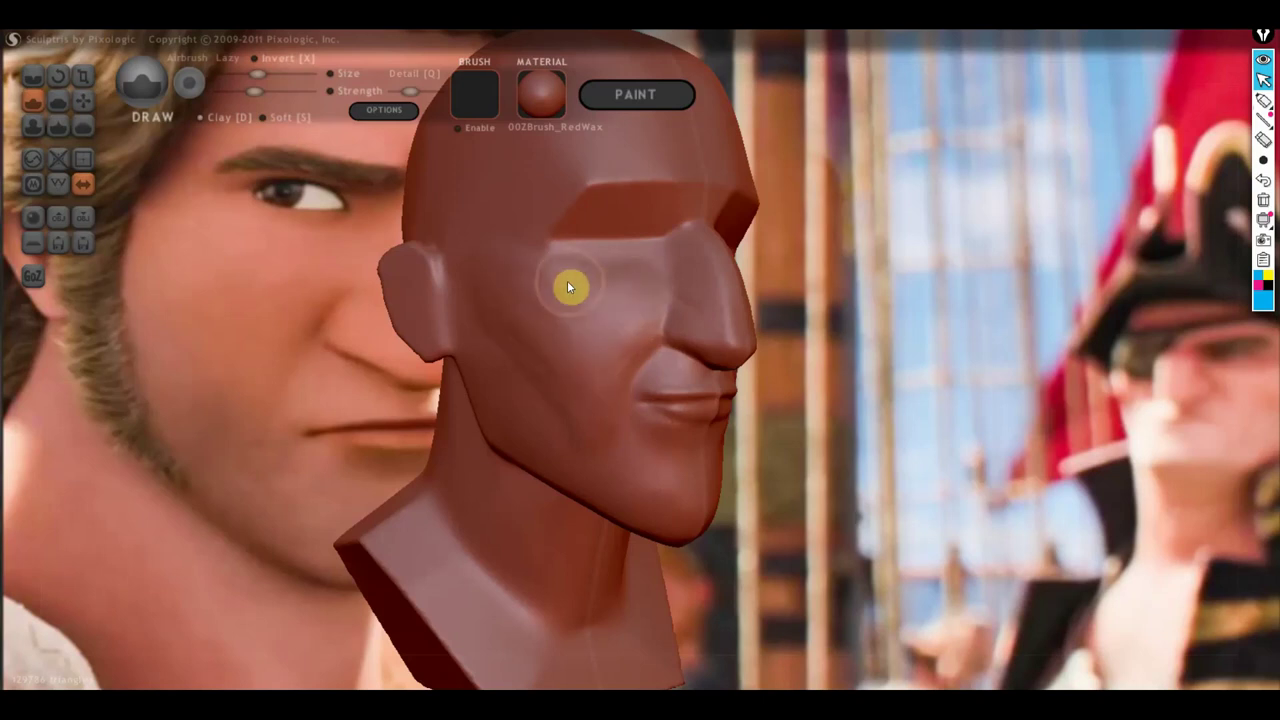
pyautogui.moveTo(551, 449)
pyautogui.mouseDown(button='right')
pyautogui.moveTo(423, 451)
pyautogui.moveTo(572, 438)
pyautogui.mouseUp(button='right')
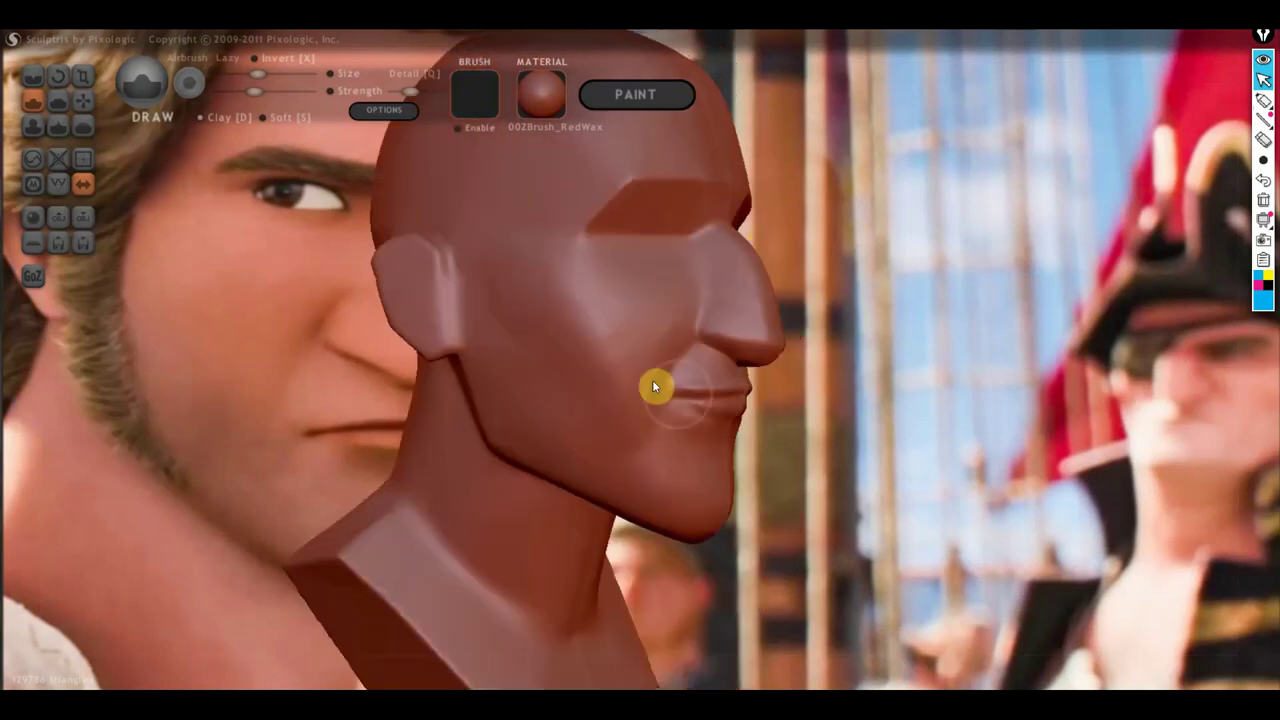
pyautogui.click(1221, 100)
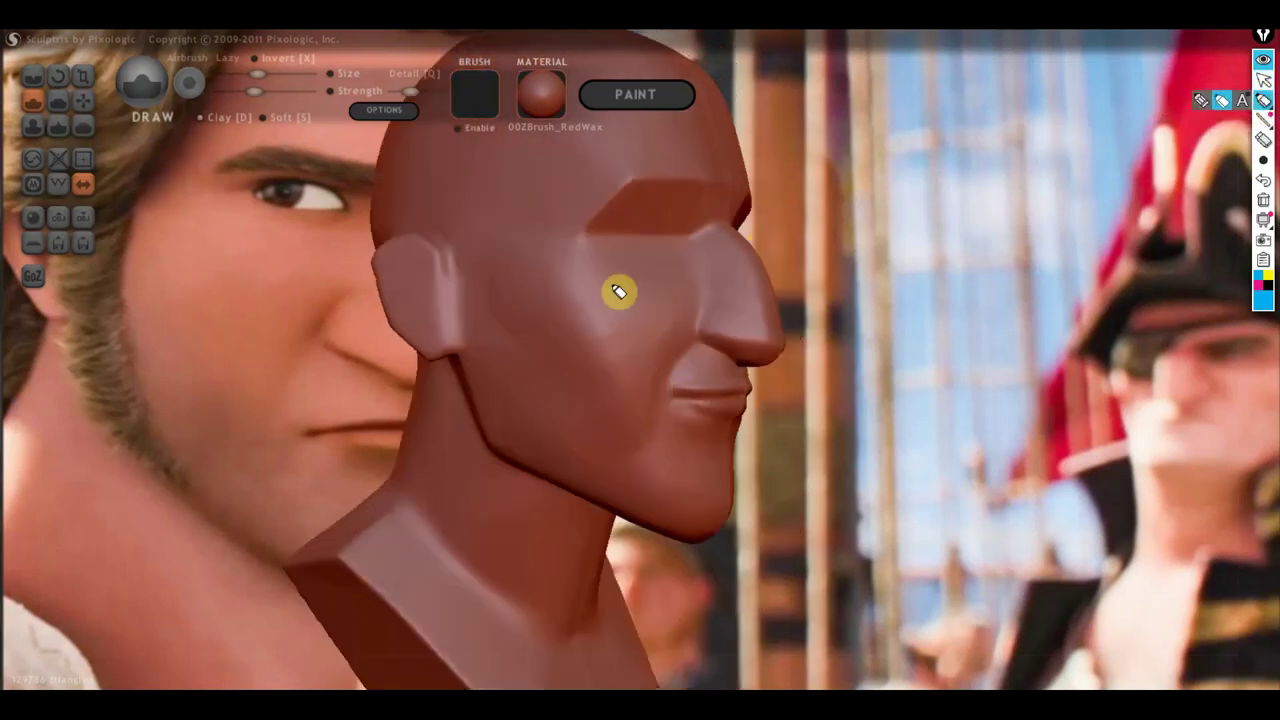
pyautogui.moveTo(484, 291)
pyautogui.mouseDown()
pyautogui.moveTo(681, 352)
pyautogui.moveTo(692, 342)
pyautogui.mouseUp()
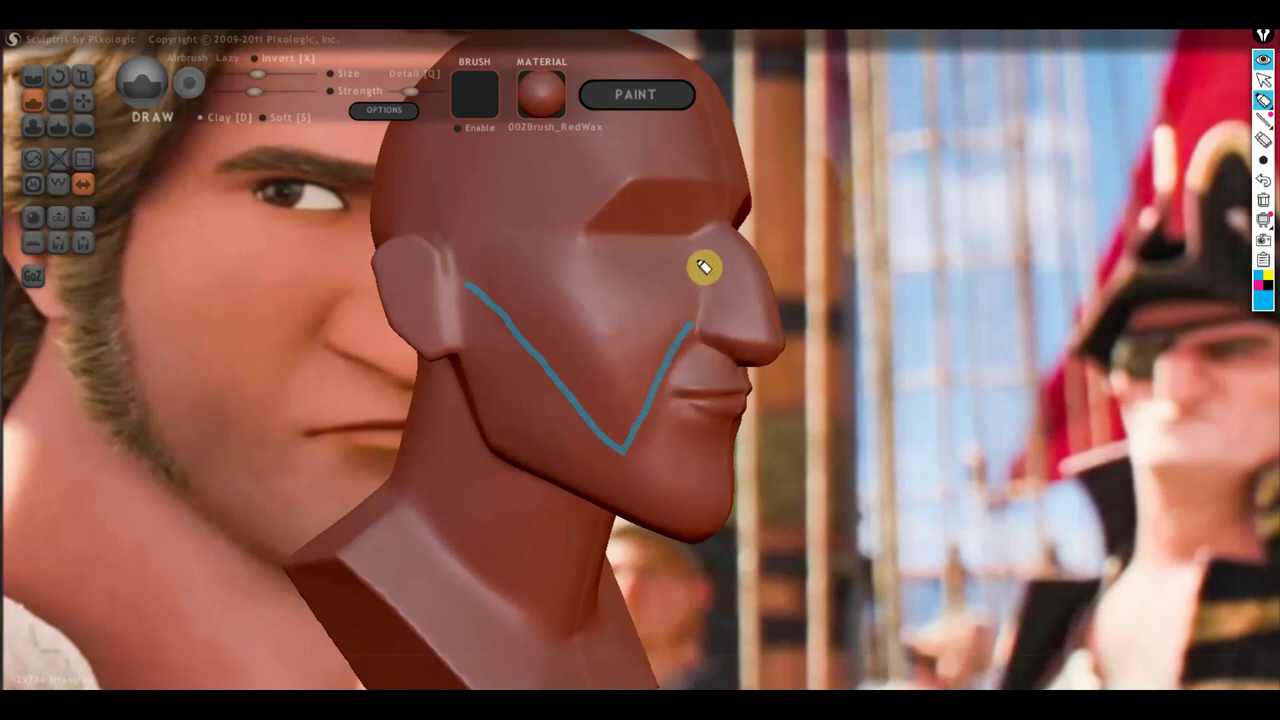
pyautogui.moveTo(701, 265)
pyautogui.mouseDown()
pyautogui.moveTo(485, 250)
pyautogui.moveTo(466, 288)
pyautogui.mouseUp()
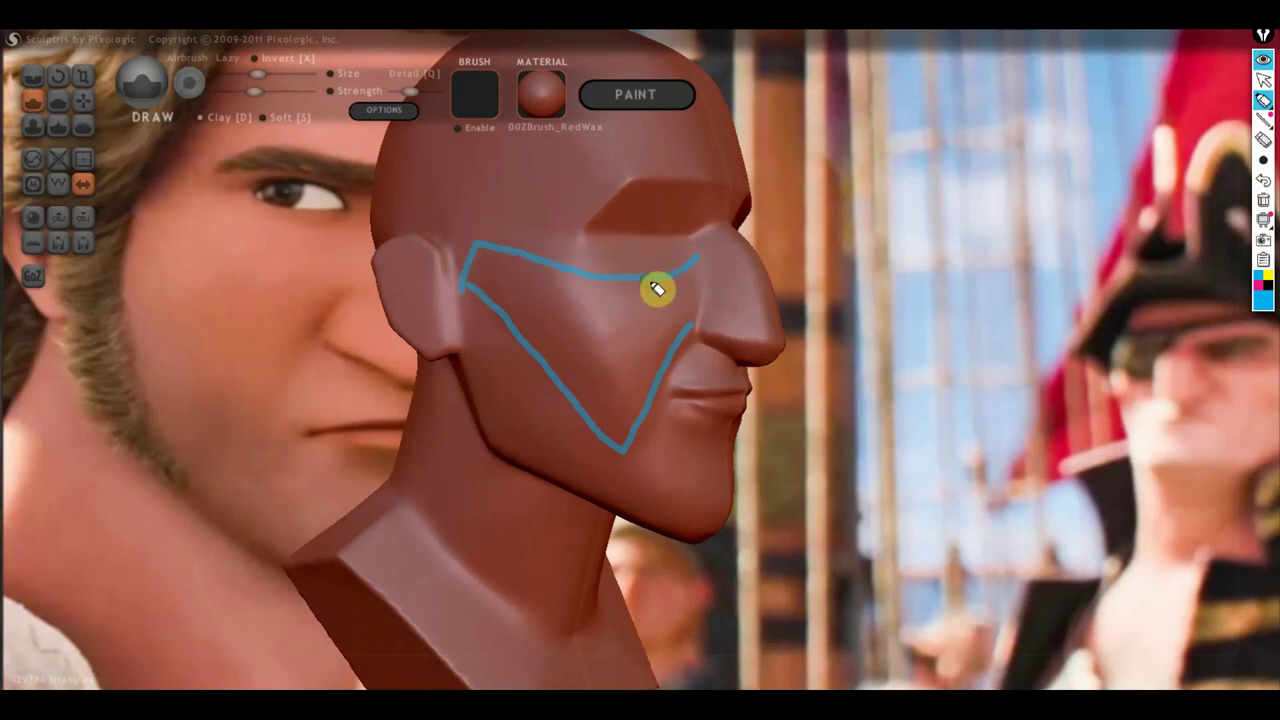
pyautogui.moveTo(612, 275)
pyautogui.mouseDown()
pyautogui.moveTo(609, 234)
pyautogui.moveTo(689, 266)
pyautogui.moveTo(620, 223)
pyautogui.moveTo(694, 289)
pyautogui.mouseUp()
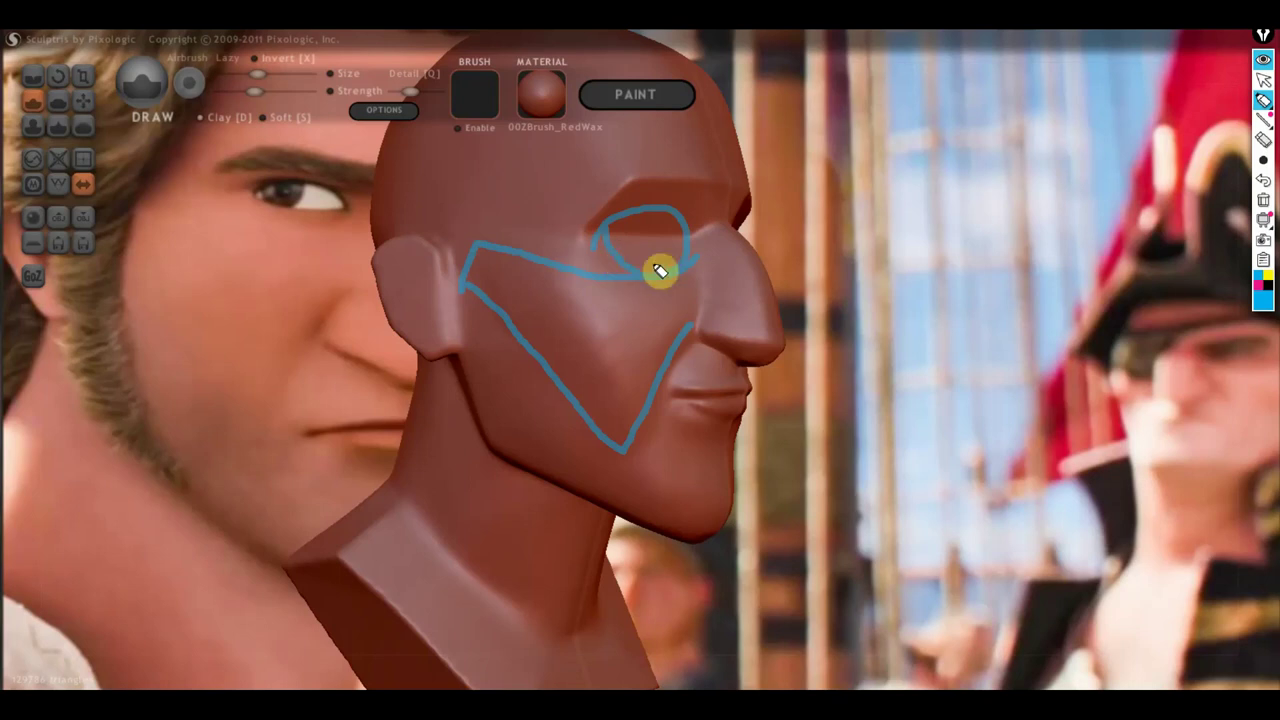
pyautogui.moveTo(624, 258)
pyautogui.mouseDown()
pyautogui.moveTo(694, 266)
pyautogui.moveTo(691, 309)
pyautogui.moveTo(697, 271)
pyautogui.moveTo(706, 323)
pyautogui.mouseUp()
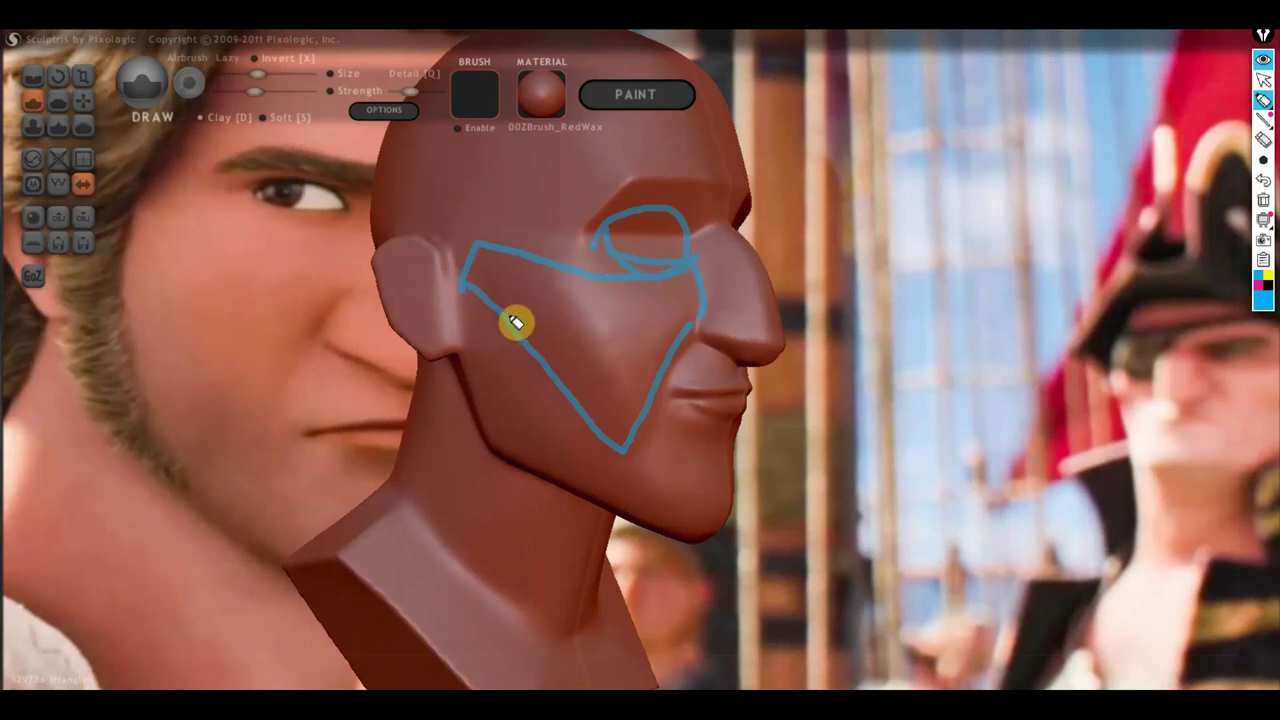
pyautogui.moveTo(583, 276)
pyautogui.mouseDown()
pyautogui.moveTo(557, 286)
pyautogui.moveTo(600, 360)
pyautogui.moveTo(646, 306)
pyautogui.moveTo(591, 277)
pyautogui.mouseUp()
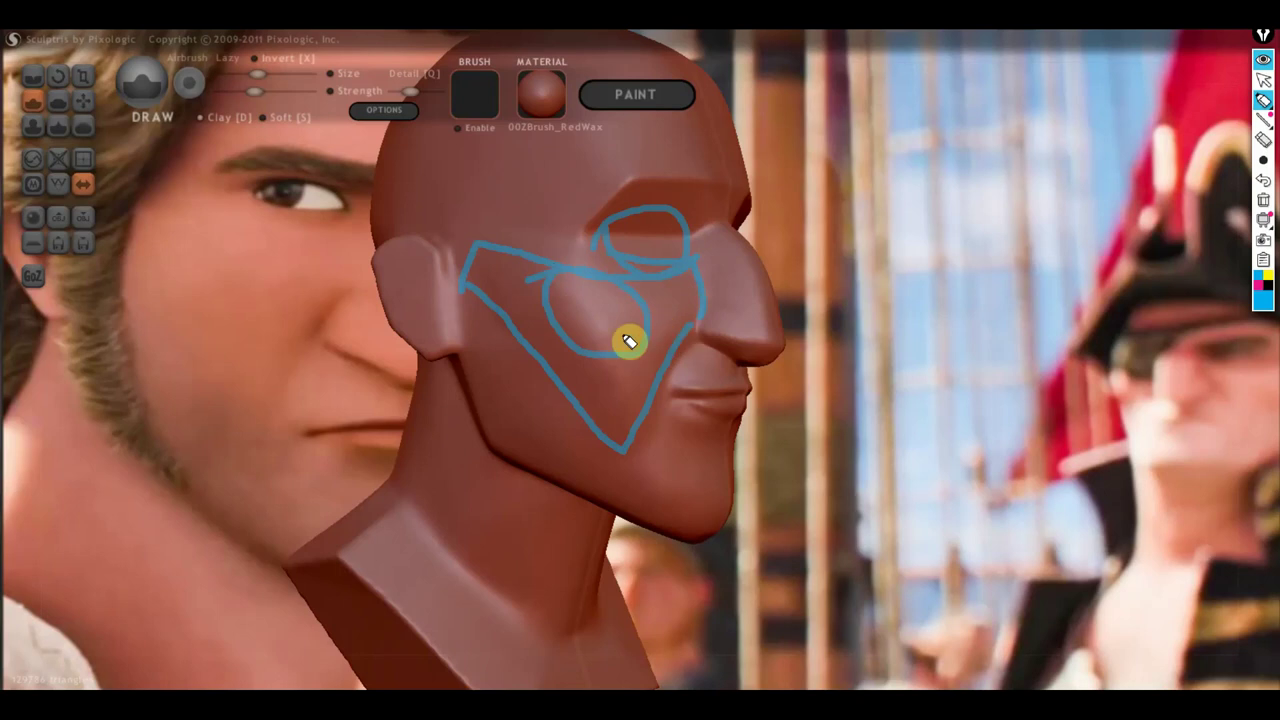
pyautogui.moveTo(698, 306)
pyautogui.mouseDown()
pyautogui.moveTo(706, 289)
pyautogui.moveTo(634, 371)
pyautogui.moveTo(609, 431)
pyautogui.moveTo(626, 431)
pyautogui.moveTo(686, 316)
pyautogui.mouseUp()
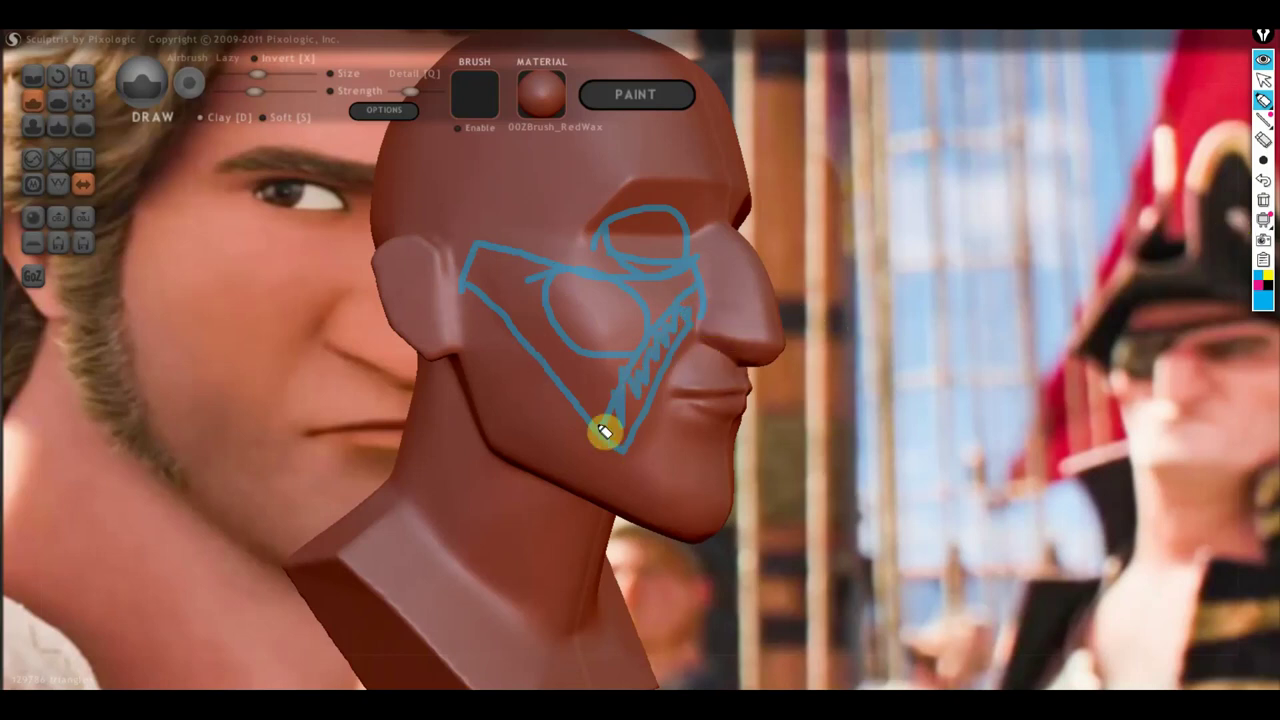
pyautogui.moveTo(469, 331)
pyautogui.mouseDown()
pyautogui.moveTo(503, 337)
pyautogui.moveTo(546, 380)
pyautogui.moveTo(563, 463)
pyautogui.moveTo(503, 457)
pyautogui.moveTo(471, 350)
pyautogui.mouseUp()
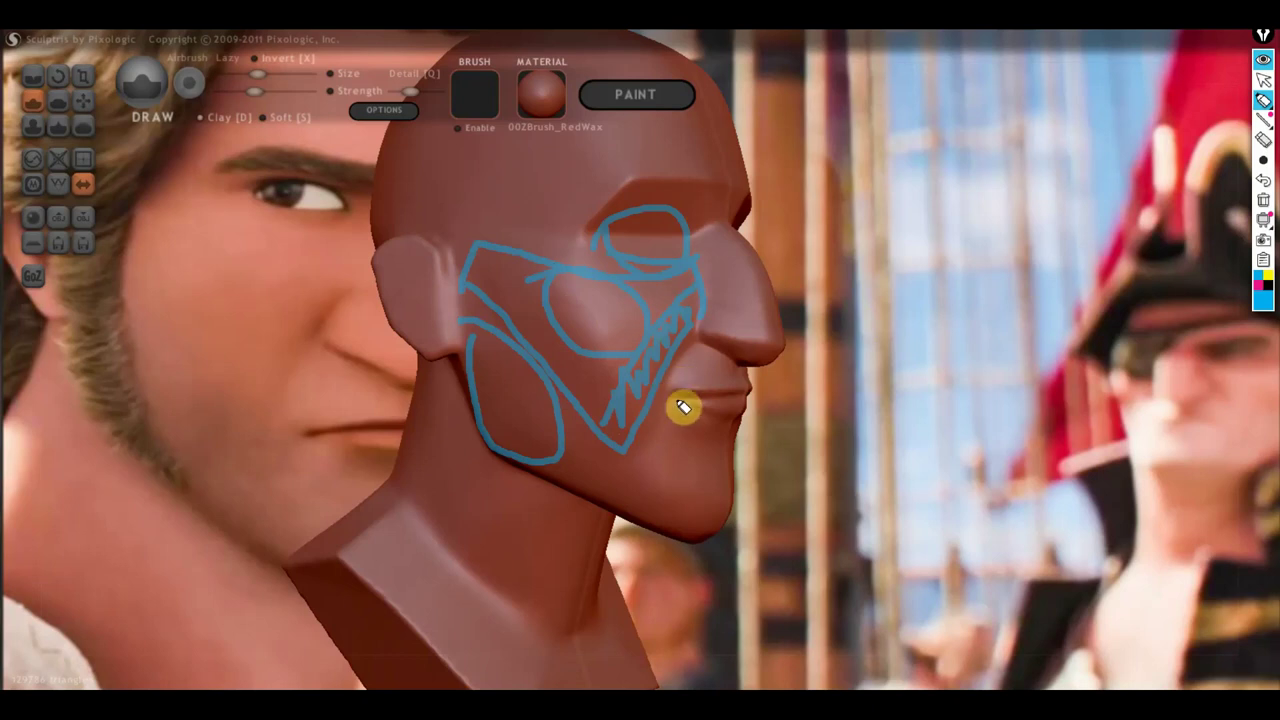
pyautogui.moveTo(668, 395)
pyautogui.mouseDown()
pyautogui.moveTo(659, 428)
pyautogui.moveTo(748, 398)
pyautogui.moveTo(748, 435)
pyautogui.mouseUp()
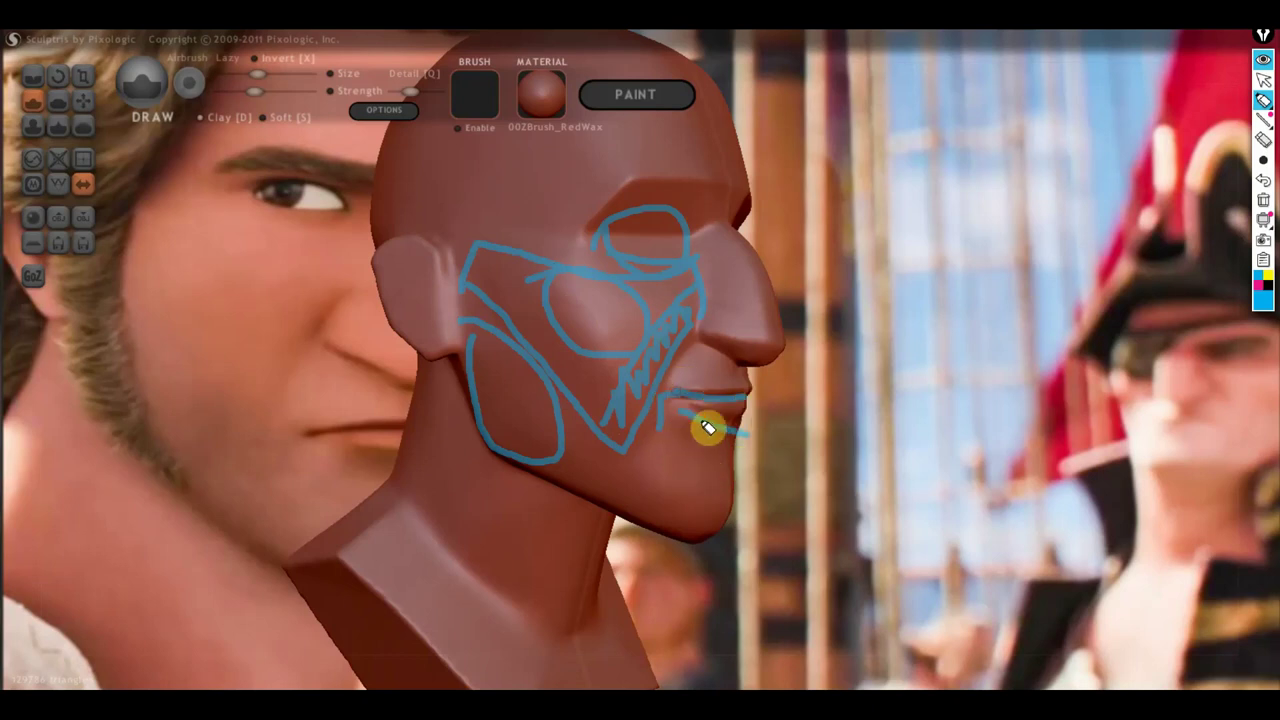
pyautogui.moveTo(677, 457); pyautogui.dragTo(688, 429)
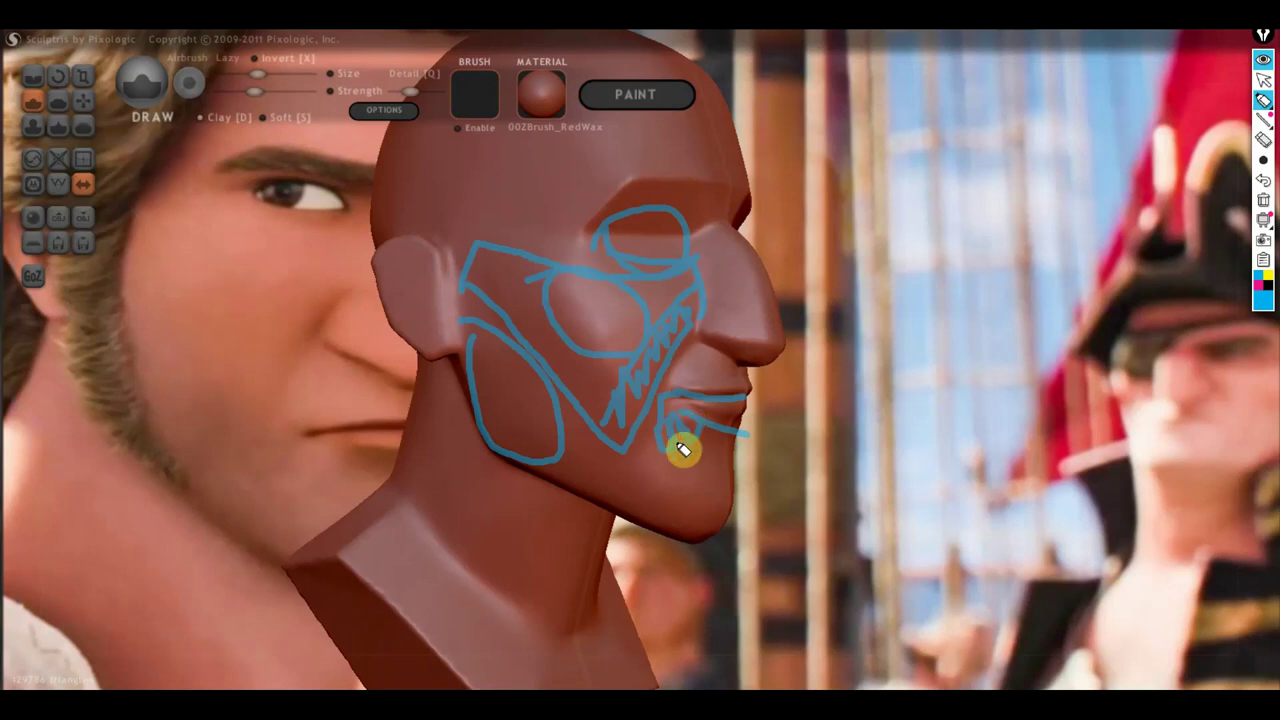
pyautogui.moveTo(686, 437); pyautogui.dragTo(674, 440)
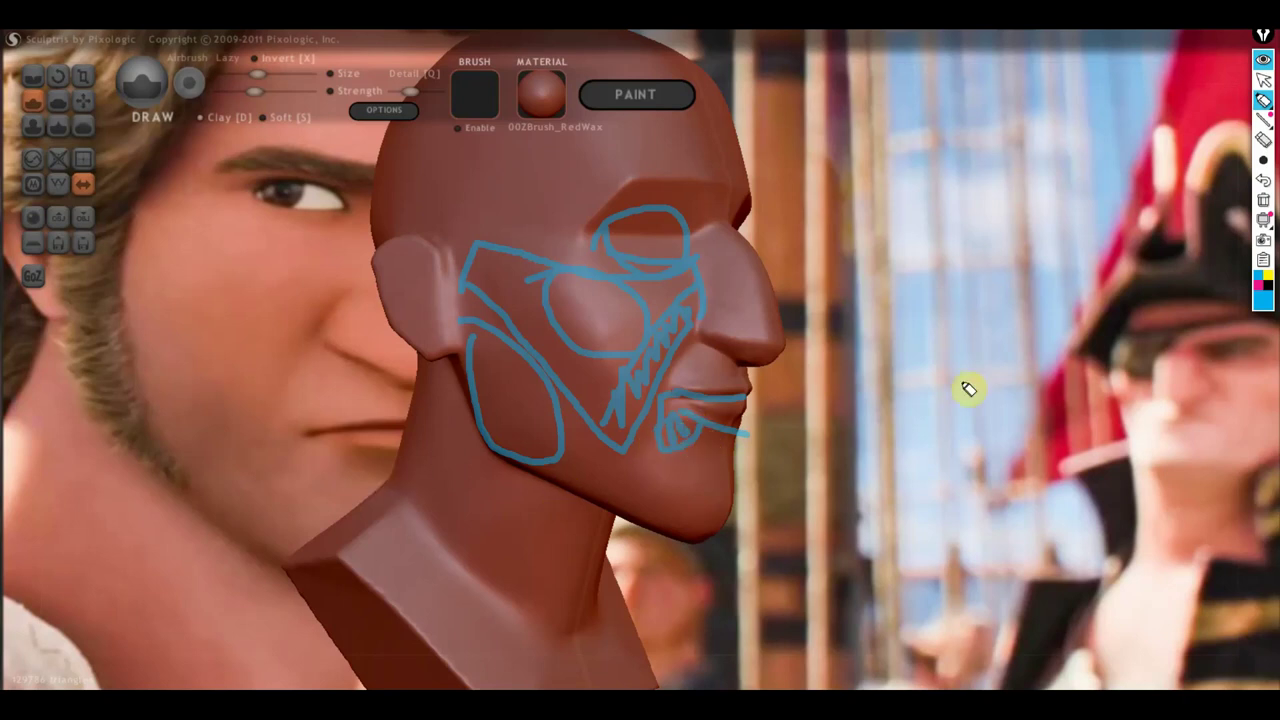
pyautogui.click(1263, 199)
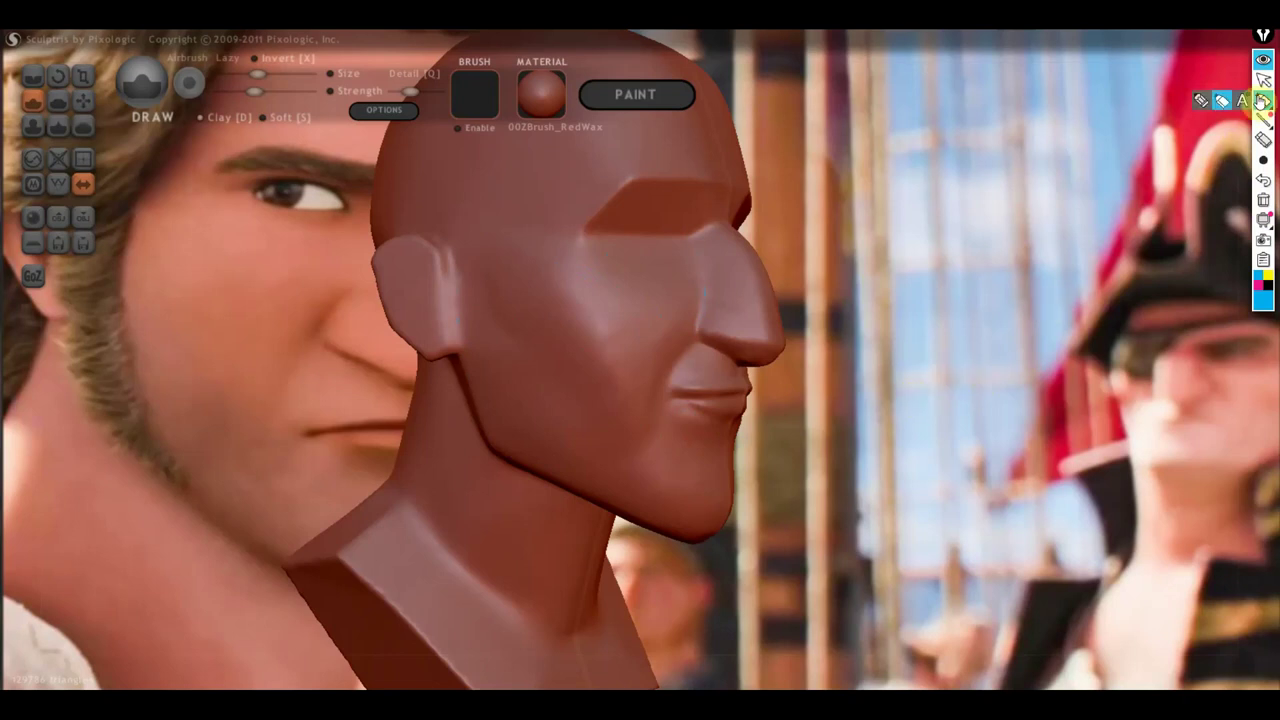
# Leave annotation mode and smooth the cheek area with the Flatten brush
pyautogui.click(1263, 80)
pyautogui.moveTo(1037, 275); pyautogui.dragTo(826, 346)
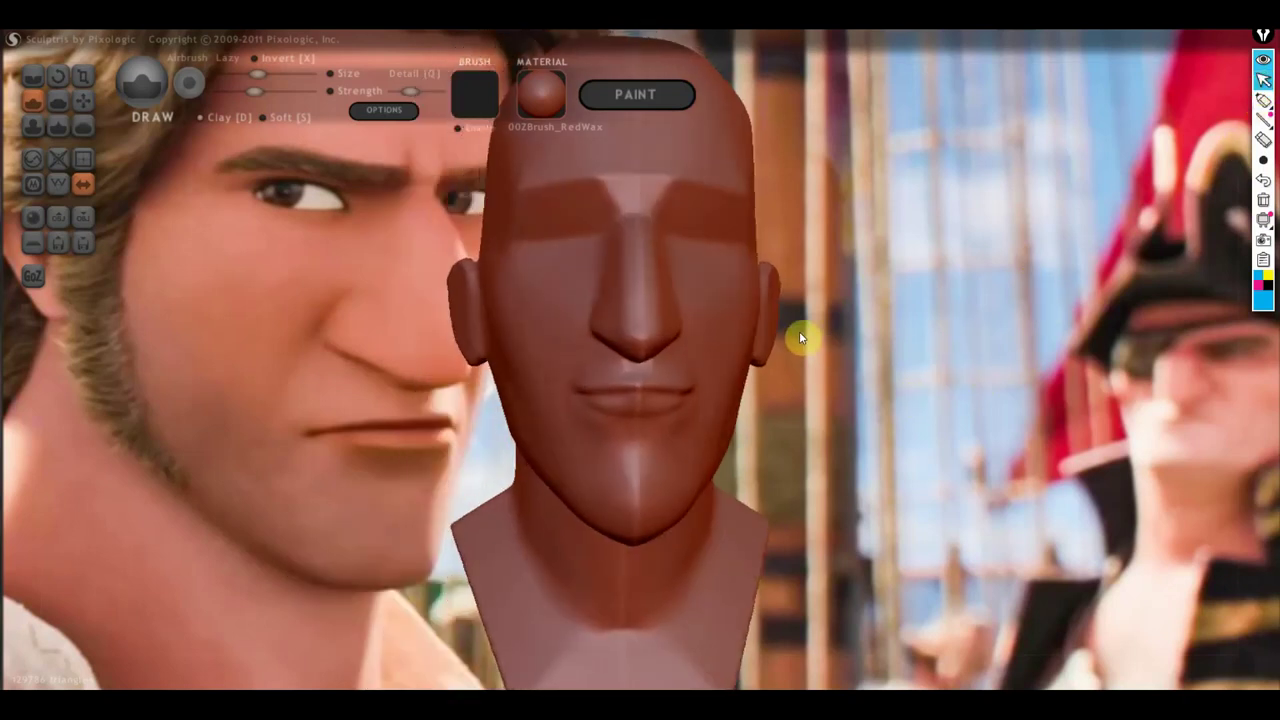
pyautogui.scroll(-3, 402, 316)
pyautogui.scroll(2, 454, 325)
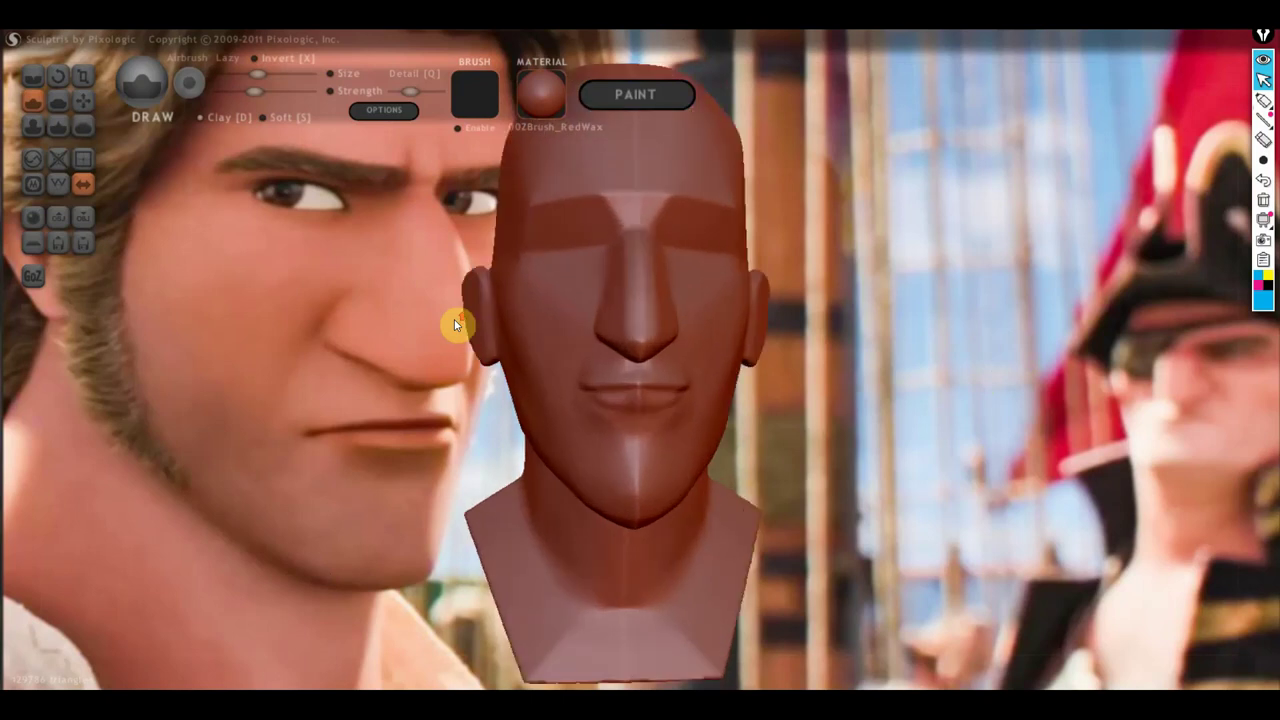
pyautogui.scroll(2, 560, 341)
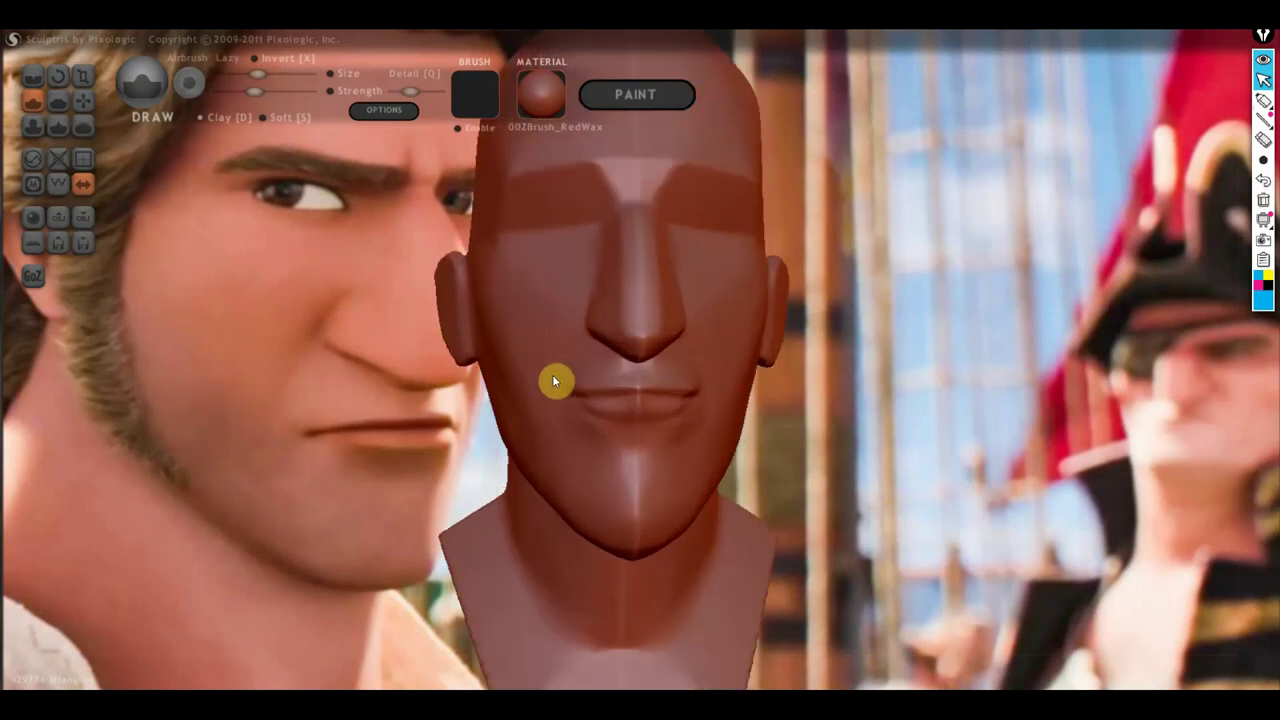
pyautogui.click(58, 102)
pyautogui.scroll(3, 429, 323)
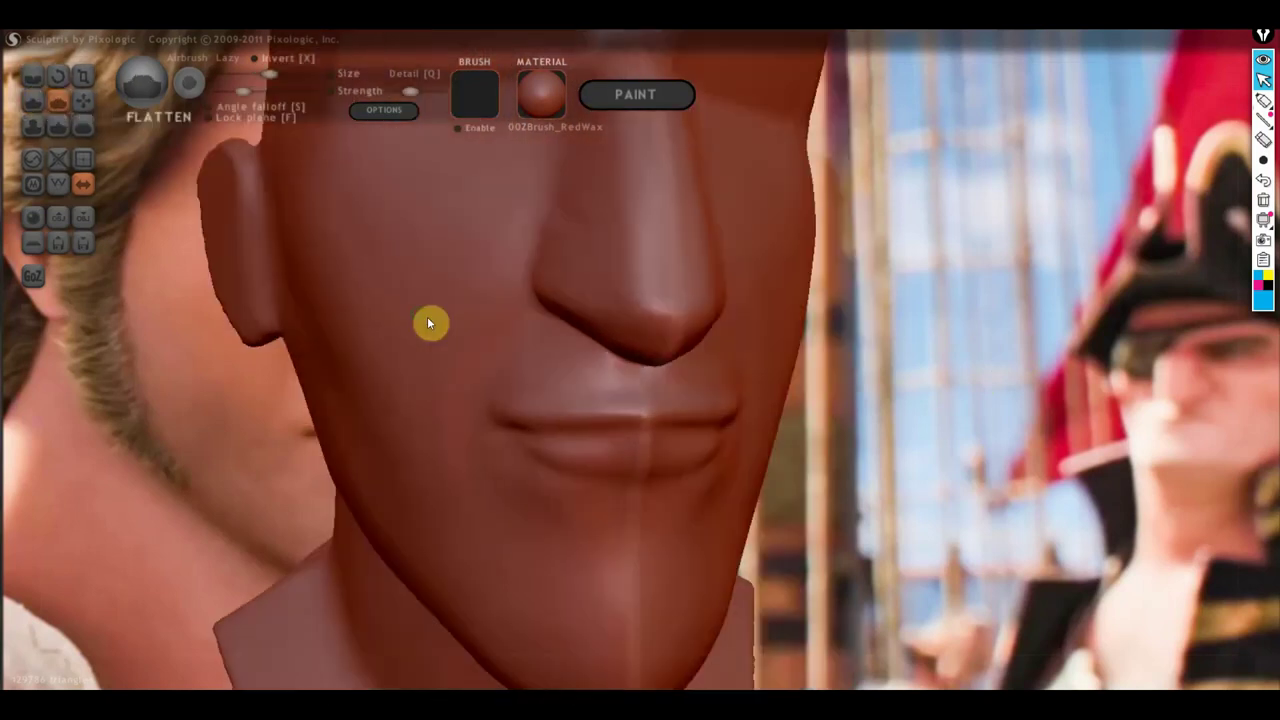
pyautogui.moveTo(429, 323); pyautogui.dragTo(543, 334, button='right')
pyautogui.scroll(2, 526, 380)
pyautogui.scroll(2, 520, 384)
pyautogui.moveTo(521, 381); pyautogui.dragTo(435, 425)
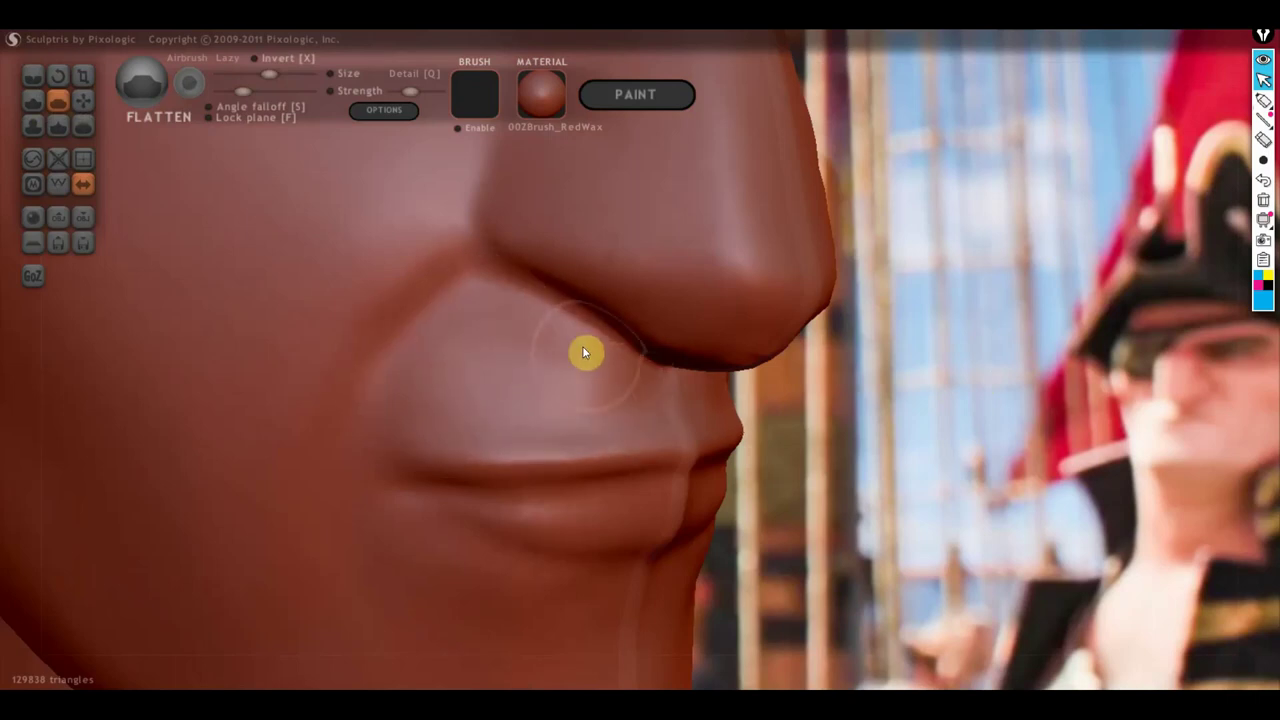
# Flatten the upper lip under the nose and the nose tip, then show the wireframe
pyautogui.moveTo(586, 350); pyautogui.dragTo(498, 300)
pyautogui.moveTo(508, 339); pyautogui.dragTo(578, 353, button='right')
pyautogui.scroll(3, 690, 330)
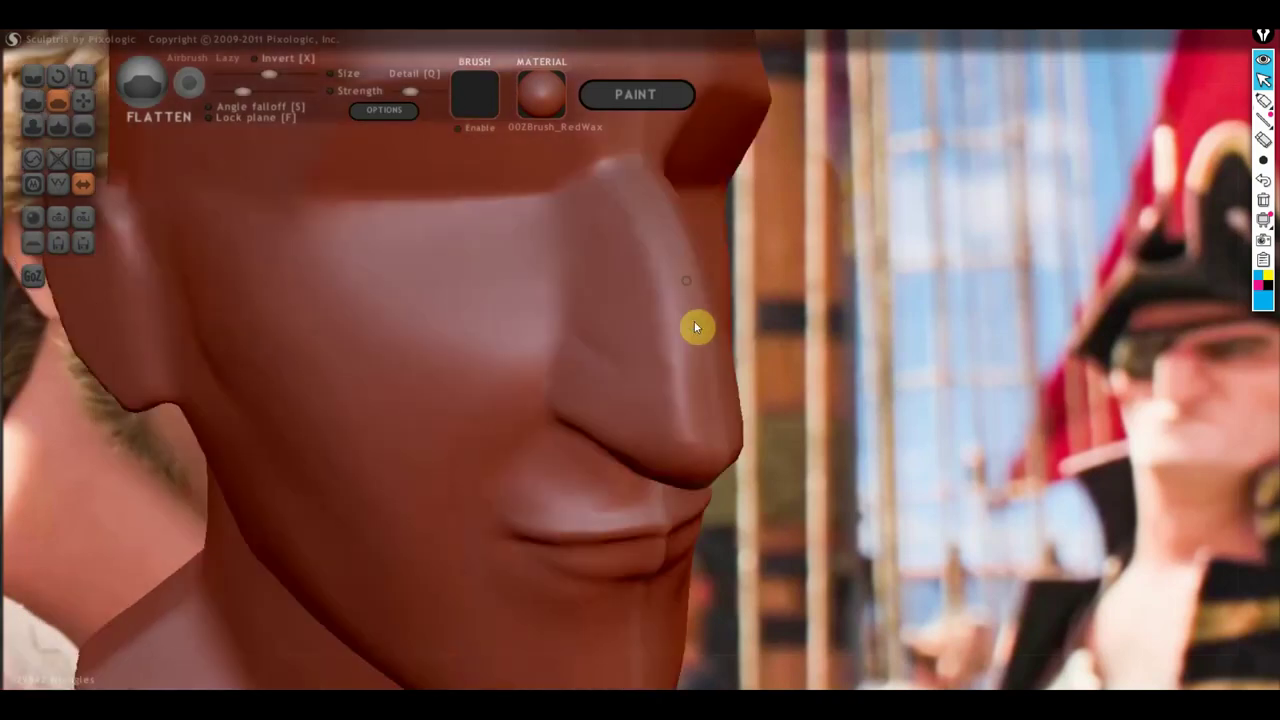
pyautogui.scroll(2, 690, 330)
pyautogui.moveTo(690, 322); pyautogui.dragTo(708, 443)
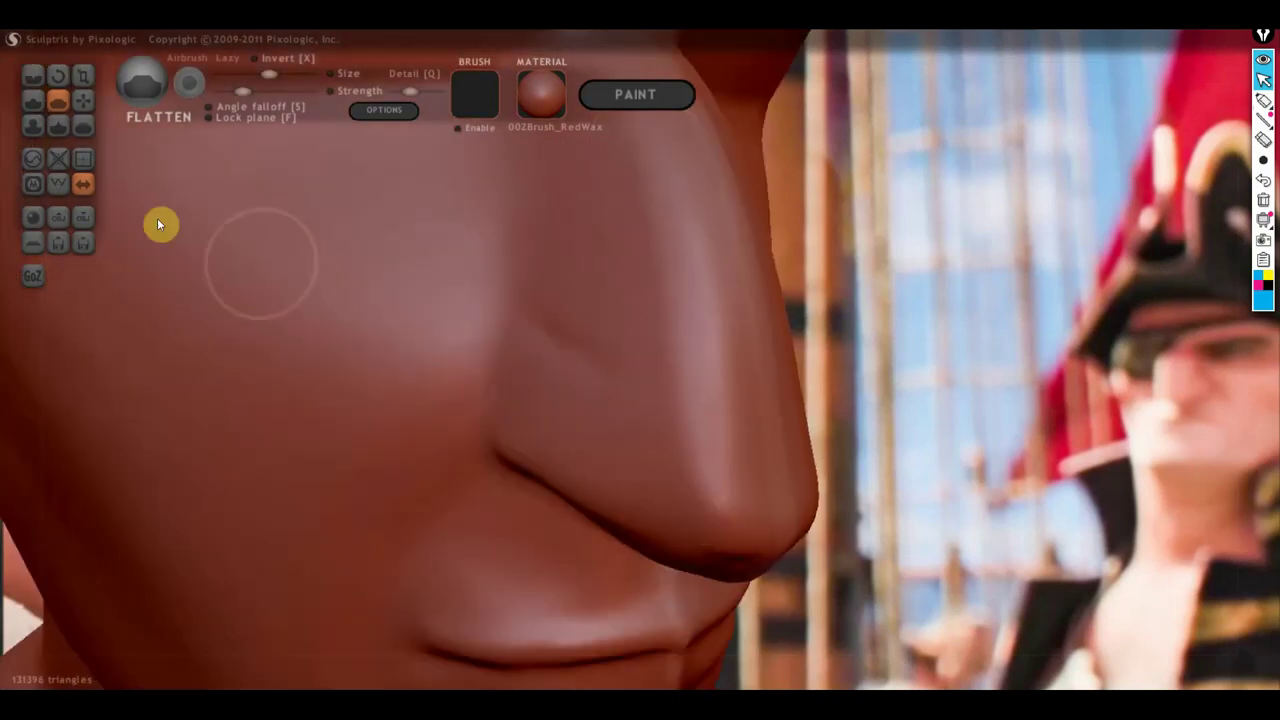
pyautogui.click(60, 187)
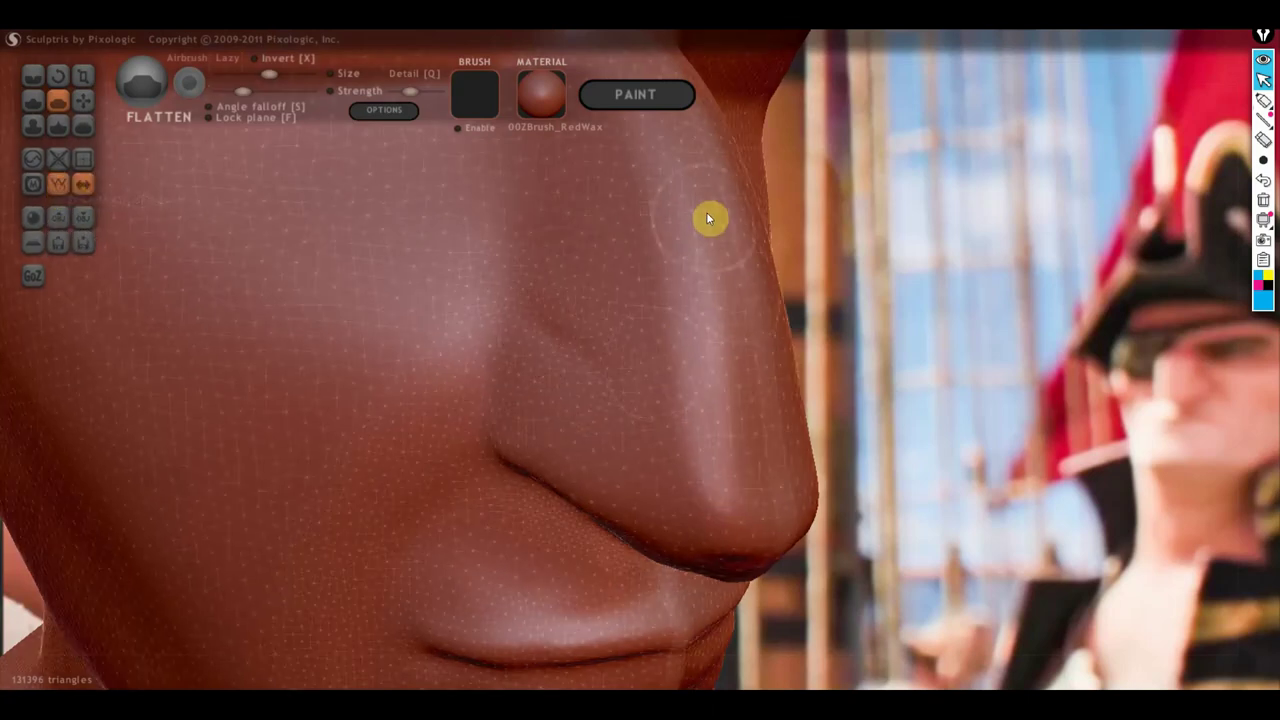
# Add two more flattening strokes on the nose tip and turn the wireframe off
pyautogui.moveTo(690, 388); pyautogui.dragTo(700, 486)
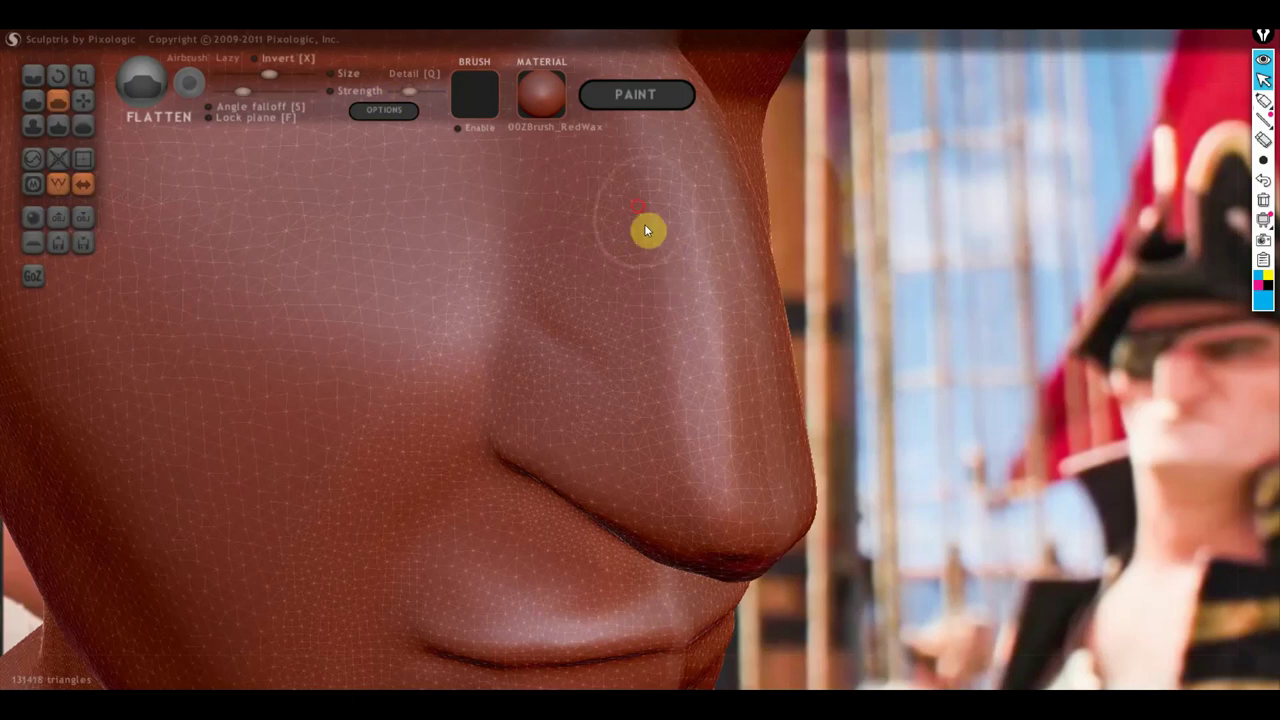
pyautogui.moveTo(649, 229)
pyautogui.mouseDown()
pyautogui.moveTo(686, 403)
pyautogui.moveTo(669, 454)
pyautogui.mouseUp()
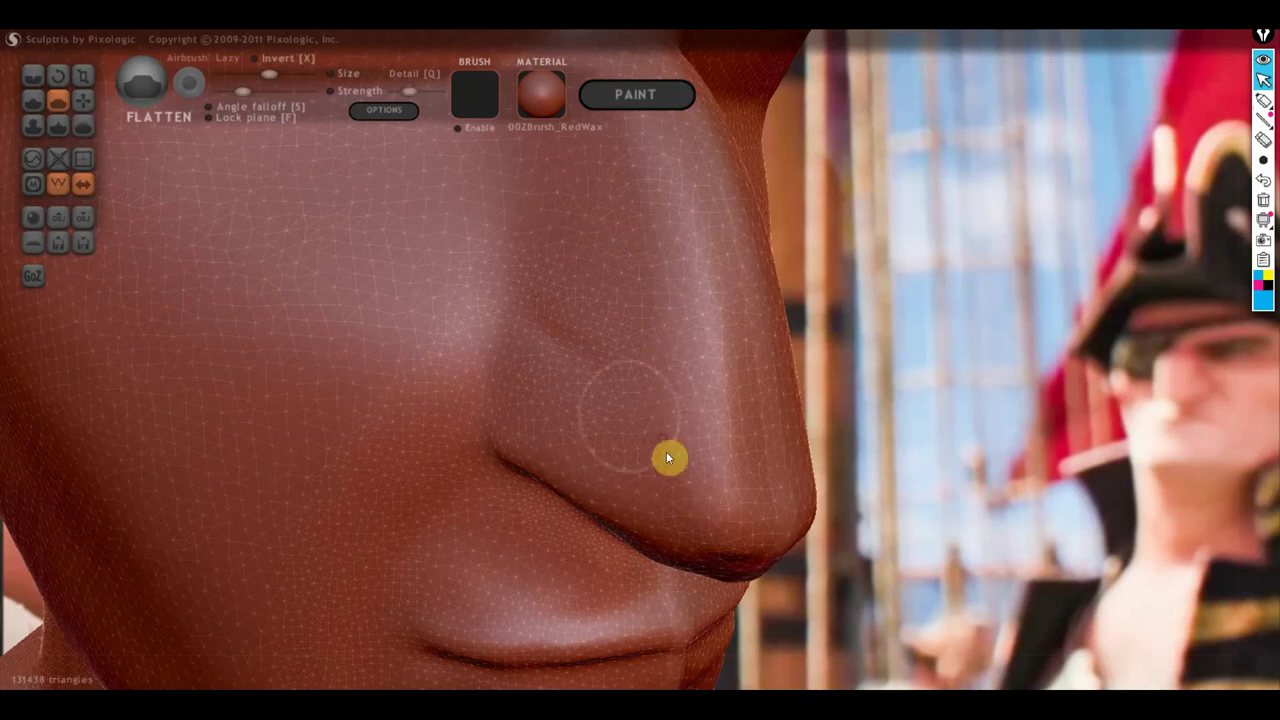
pyautogui.scroll(-5, 449, 363)
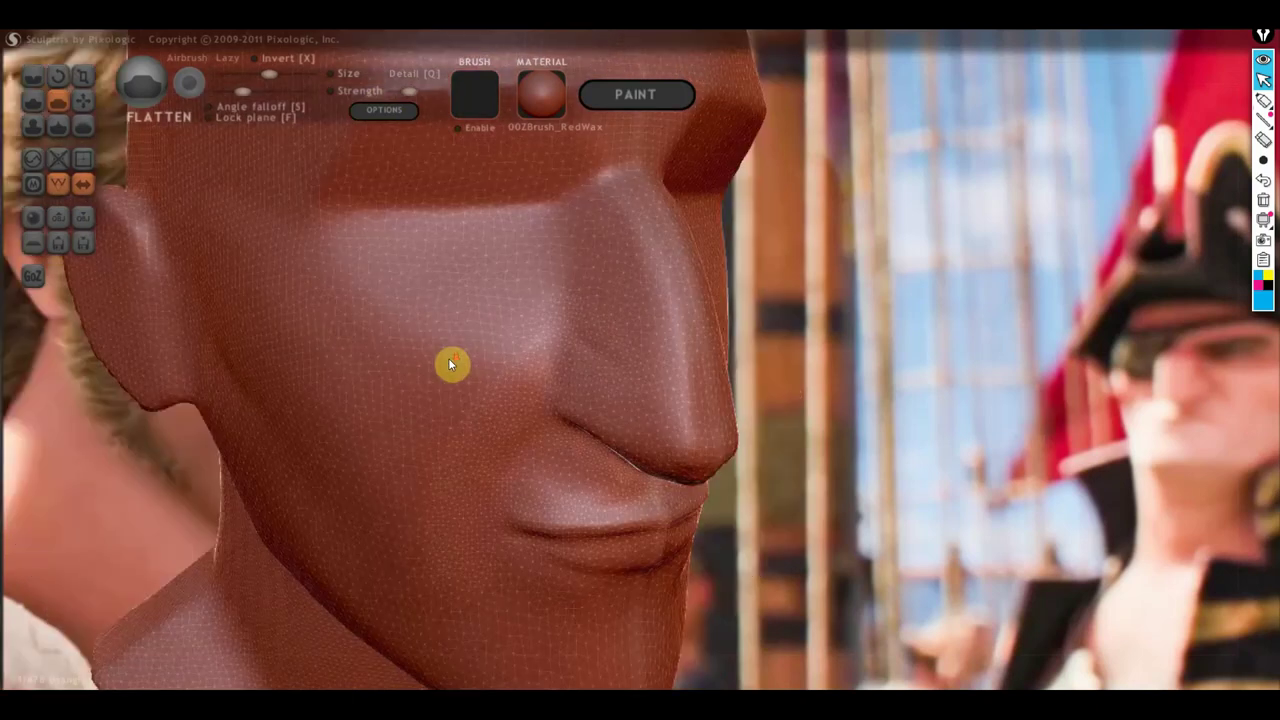
pyautogui.click(57, 184)
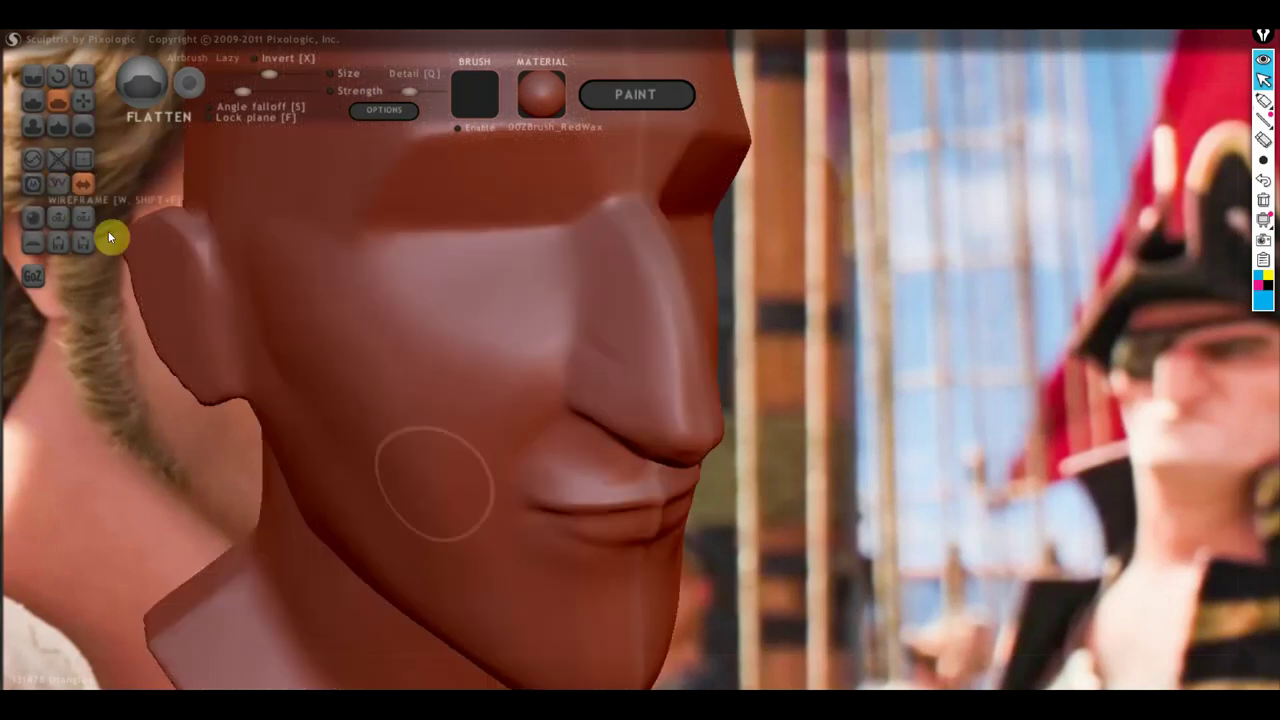
pyautogui.scroll(3, 551, 545)
pyautogui.moveTo(538, 550); pyautogui.dragTo(705, 515, button='right')
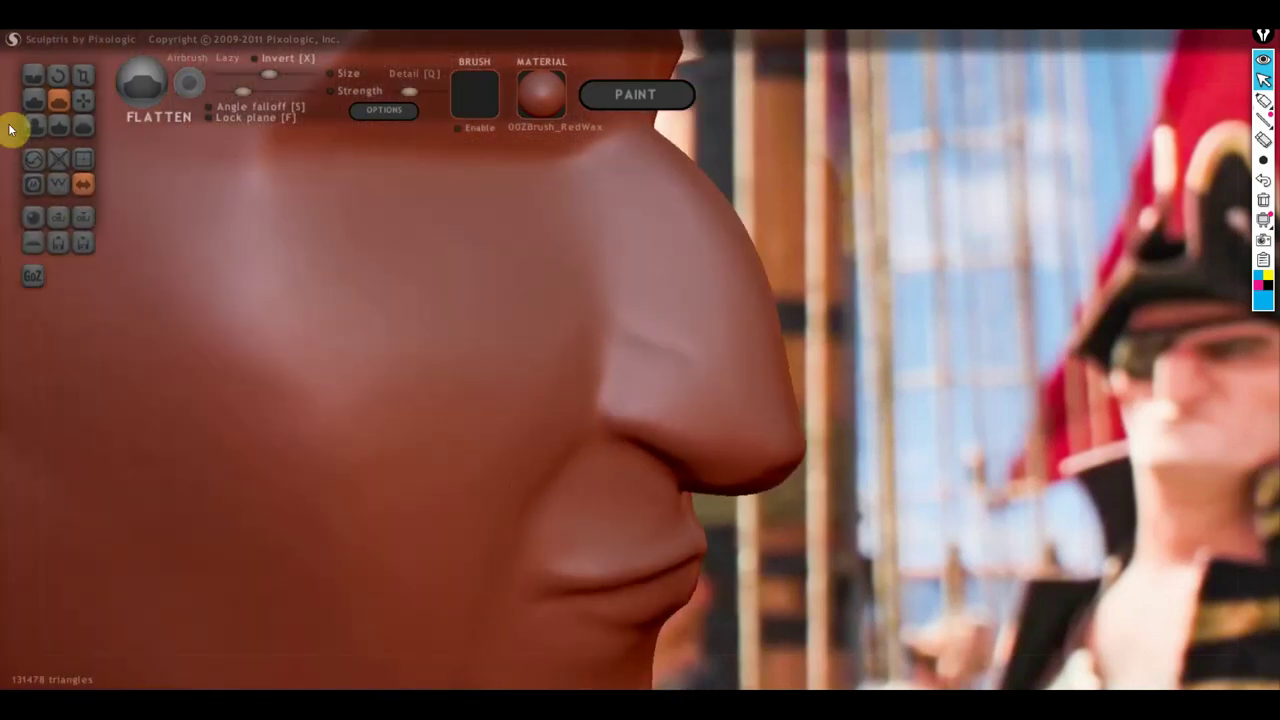
pyautogui.click(33, 101)
# Raise the nostril wing and carve the nose-side crease, checking from front and profile views
pyautogui.moveTo(647, 456); pyautogui.dragTo(614, 355)
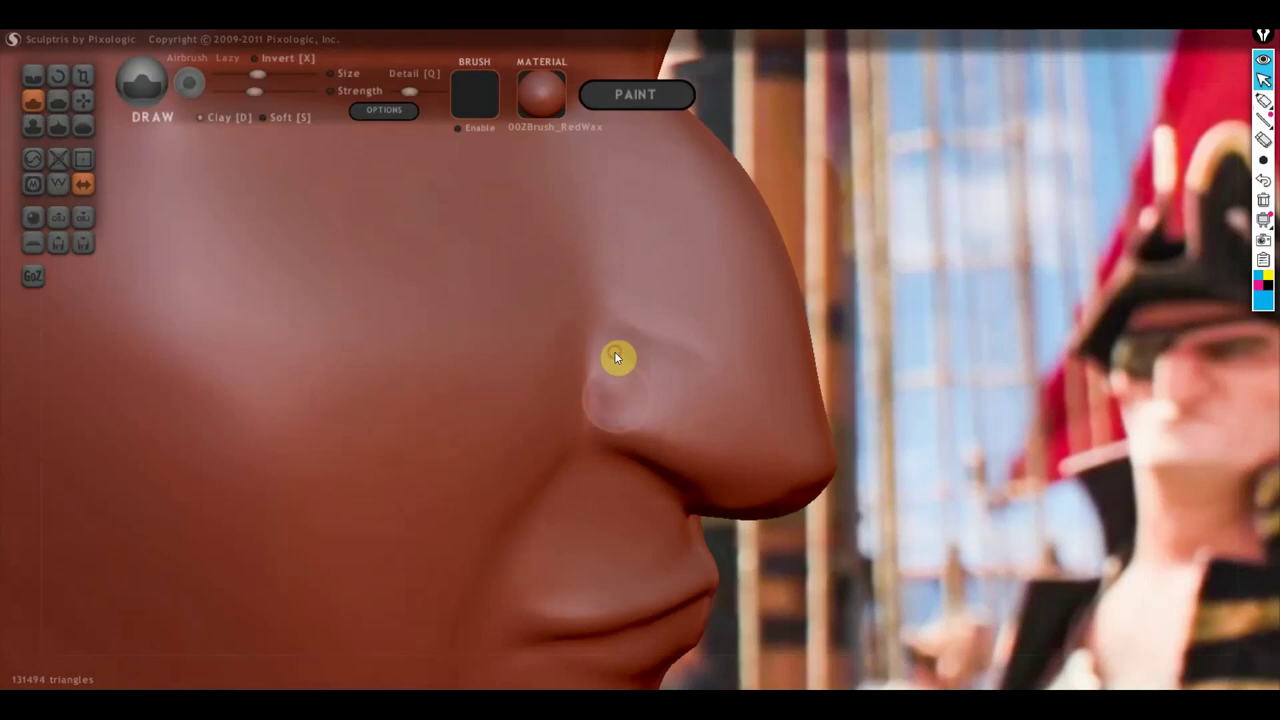
pyautogui.moveTo(648, 383)
pyautogui.mouseDown()
pyautogui.moveTo(689, 457)
pyautogui.moveTo(826, 489)
pyautogui.mouseUp()
pyautogui.moveTo(826, 489); pyautogui.dragTo(580, 514, button='right')
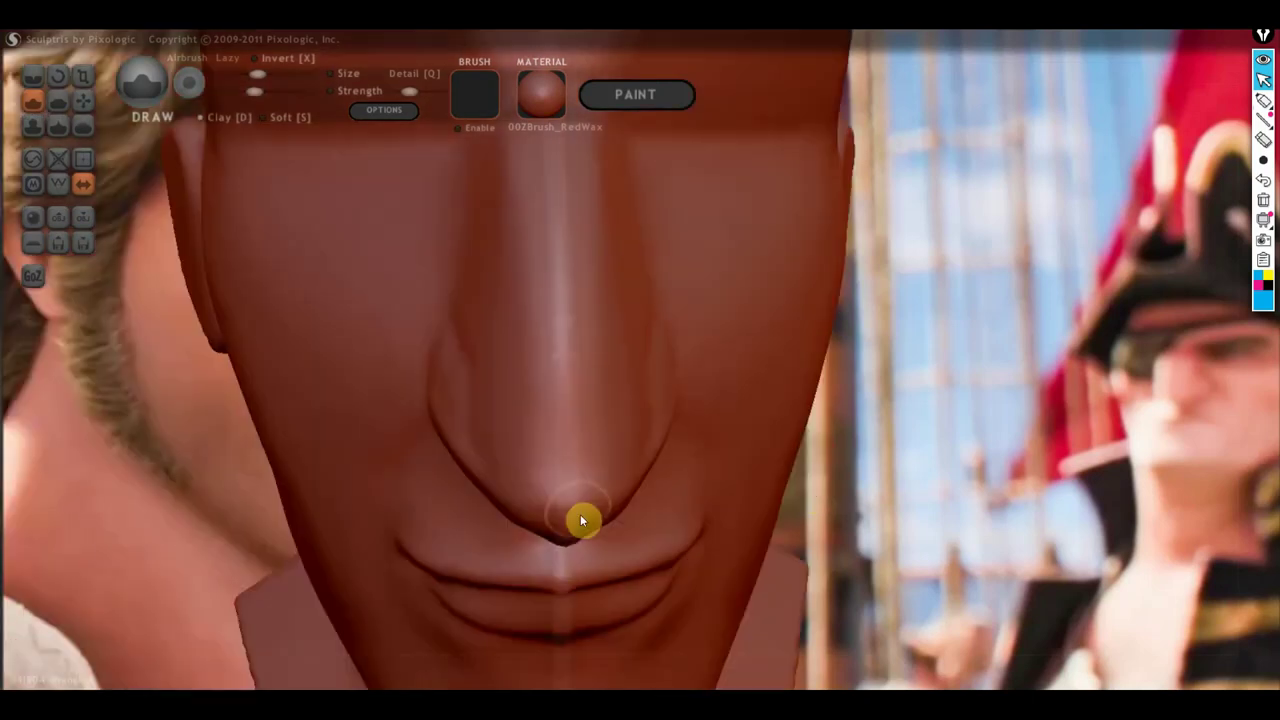
pyautogui.scroll(-2, 585, 510)
pyautogui.scroll(-2, 552, 506)
pyautogui.scroll(-2, 552, 506)
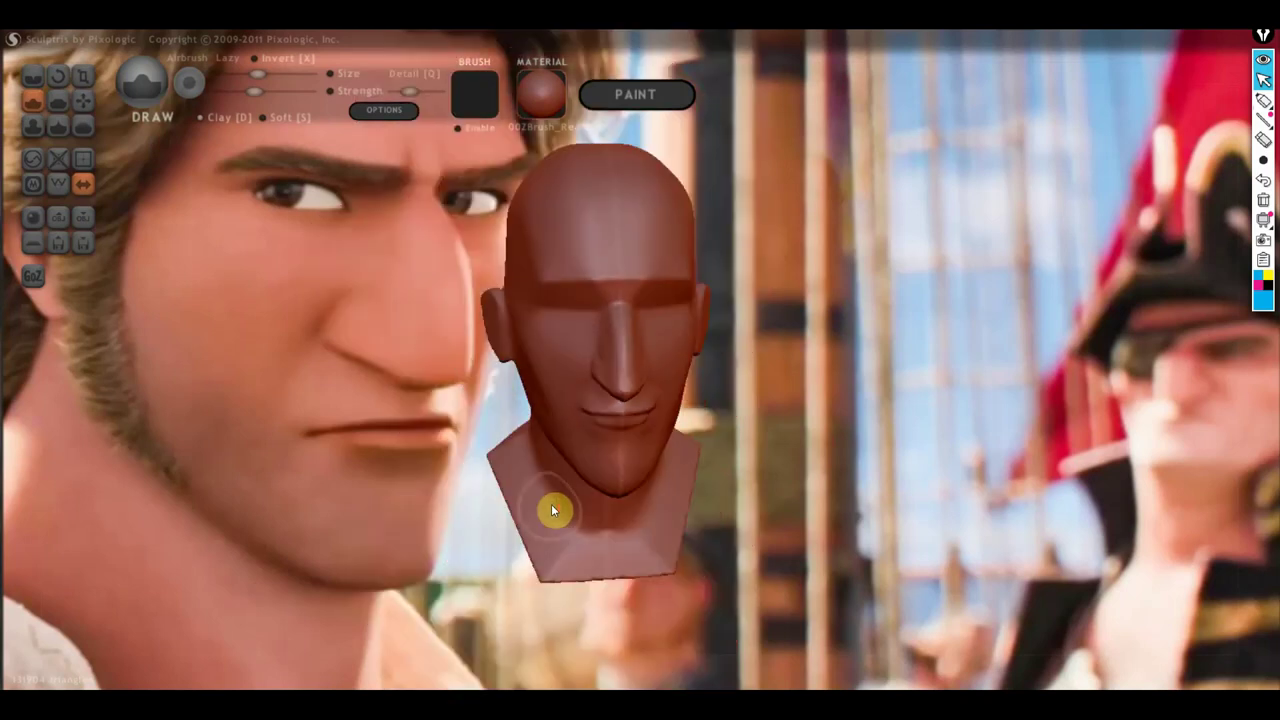
pyautogui.moveTo(566, 501)
pyautogui.mouseDown(button='right')
pyautogui.moveTo(632, 514)
pyautogui.moveTo(612, 489)
pyautogui.mouseUp(button='right')
pyautogui.scroll(3, 640, 371)
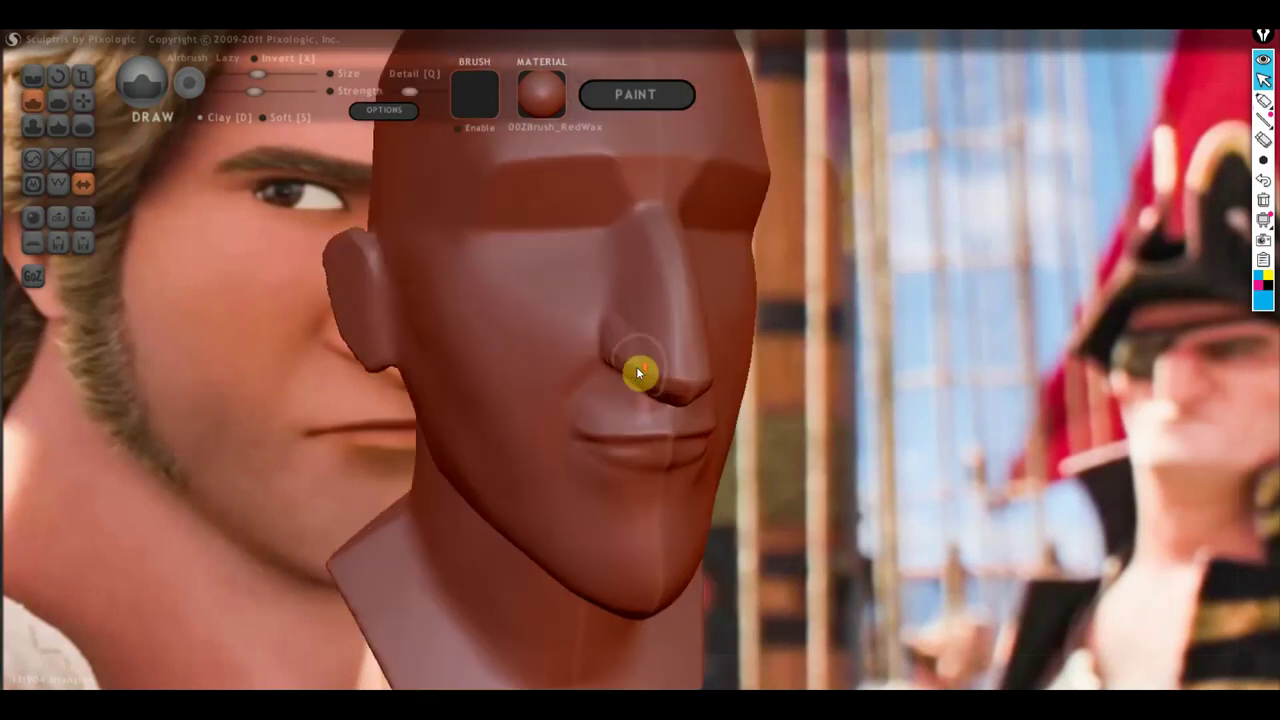
pyautogui.scroll(2, 654, 286)
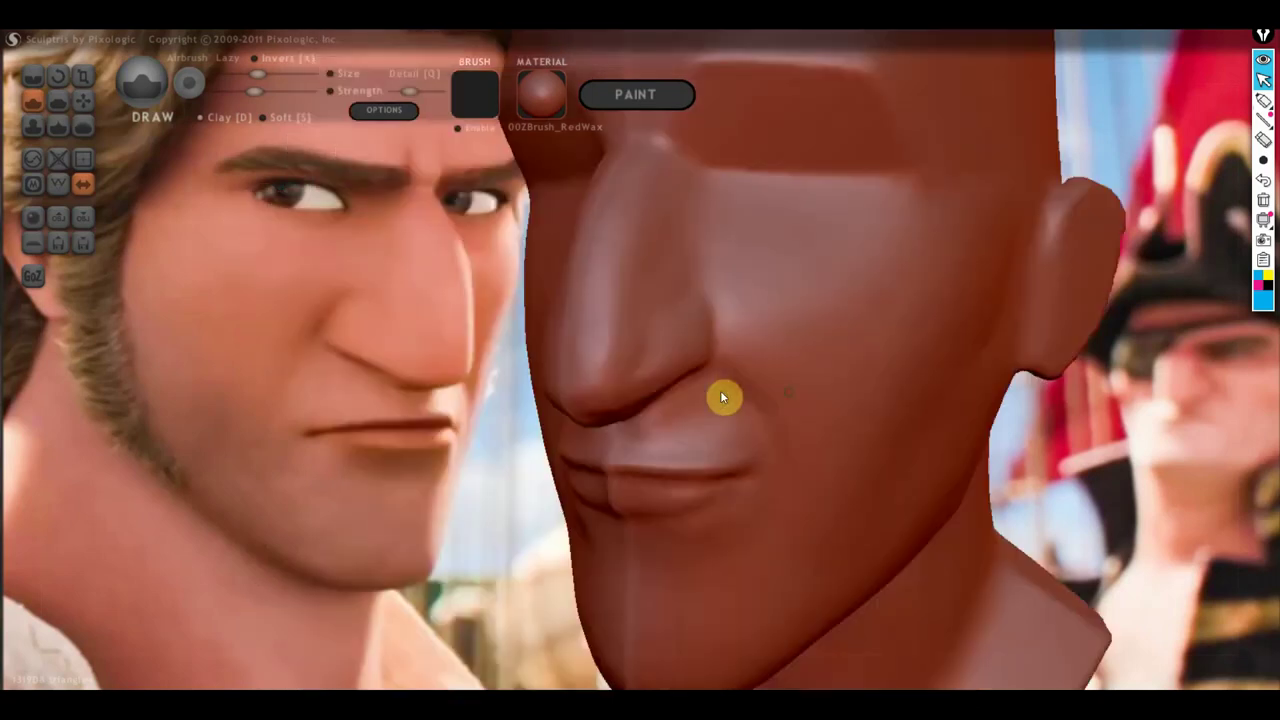
pyautogui.moveTo(694, 376); pyautogui.dragTo(543, 361, button='right')
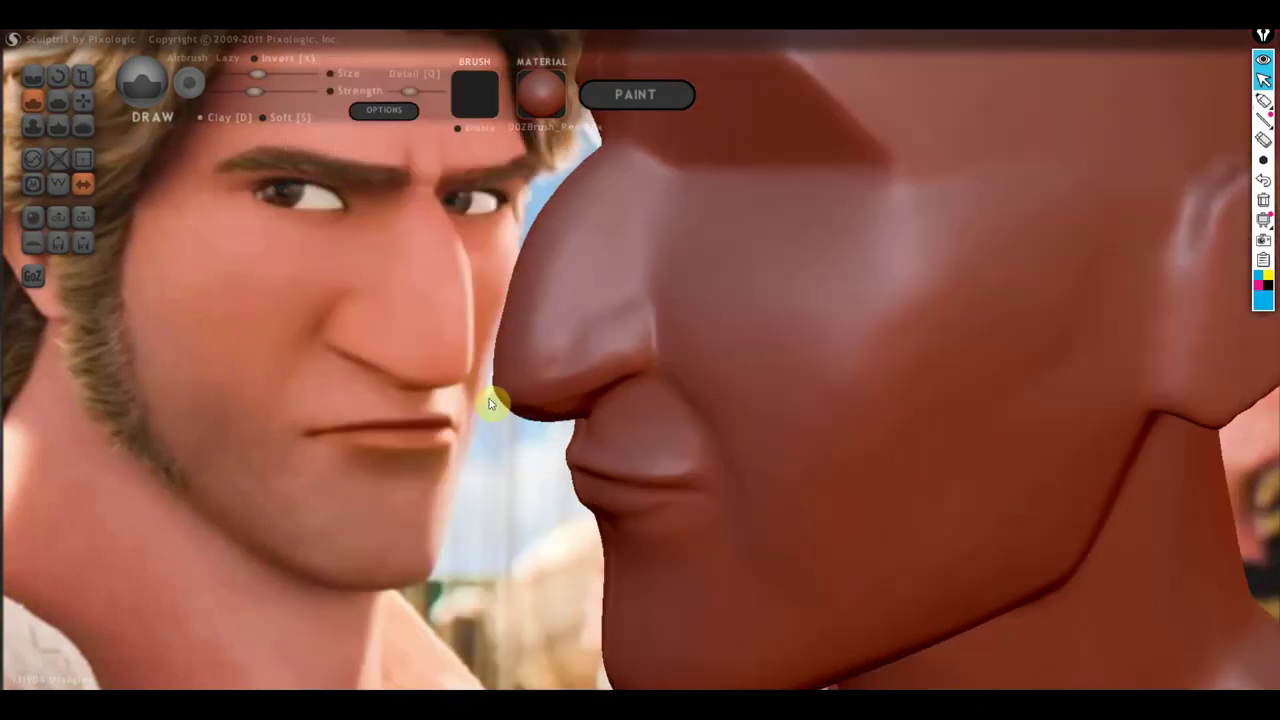
pyautogui.scroll(-5, 576, 420)
pyautogui.moveTo(580, 449); pyautogui.dragTo(543, 443, button='right')
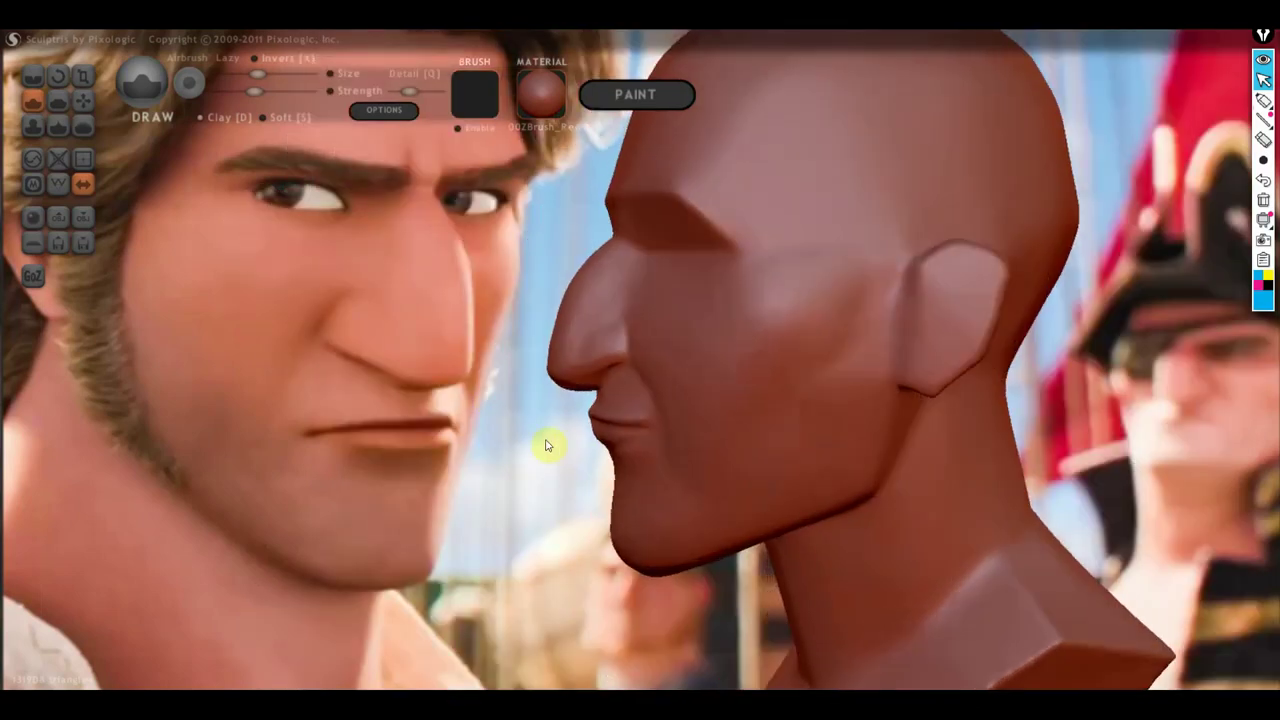
pyautogui.click(80, 100)
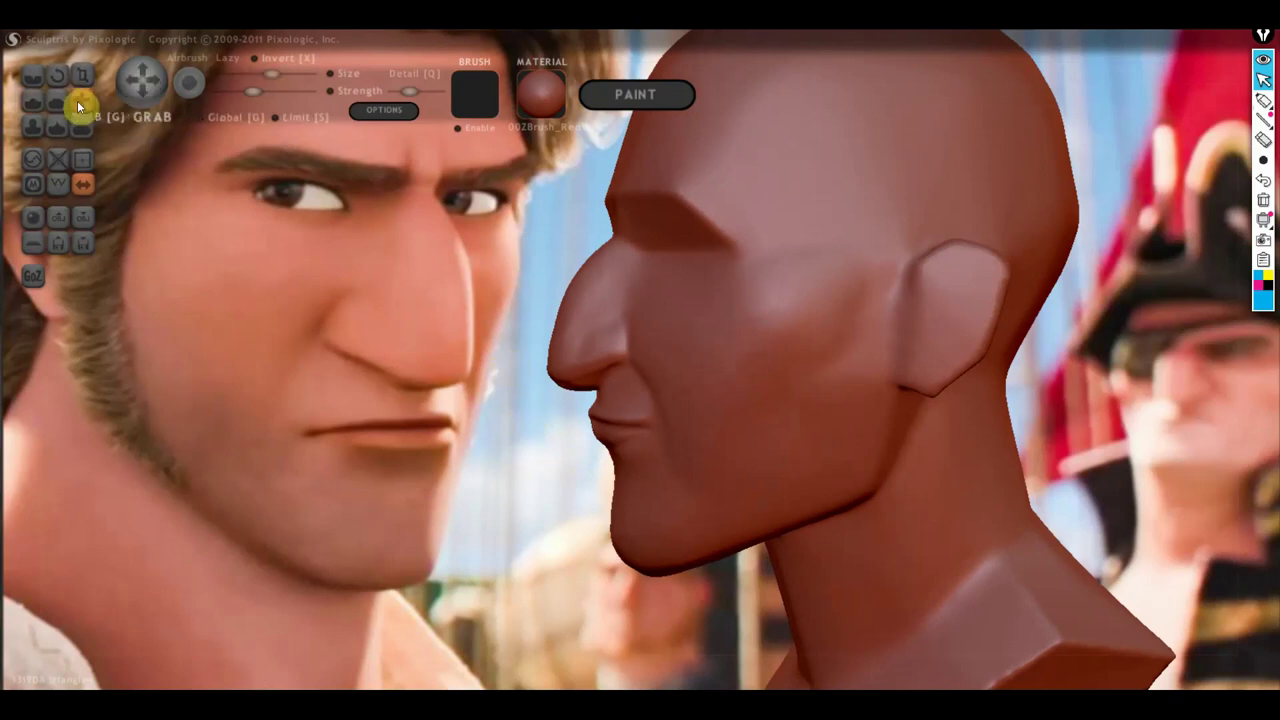
# Grab the nose and pull it down and outward into a larger, bulbous shape
pyautogui.scroll(-3, 657, 305)
pyautogui.scroll(2, 653, 306)
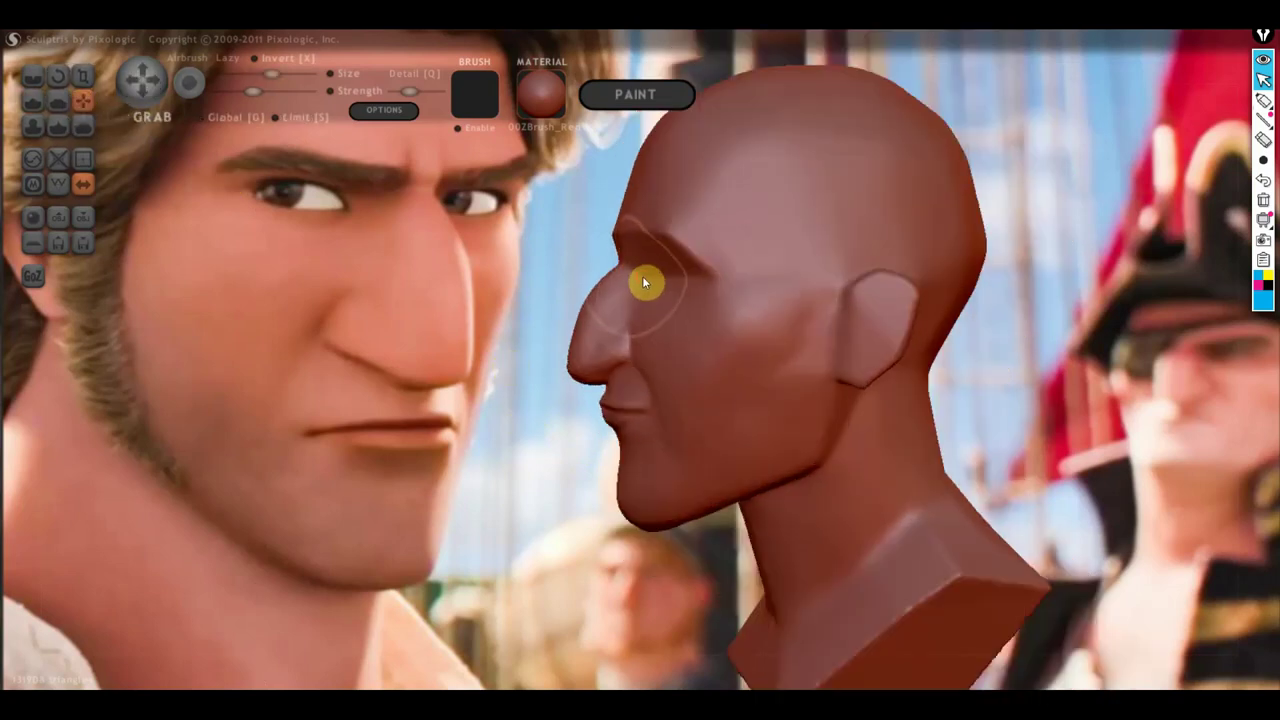
pyautogui.scroll(2, 620, 285)
pyautogui.scroll(2, 598, 302)
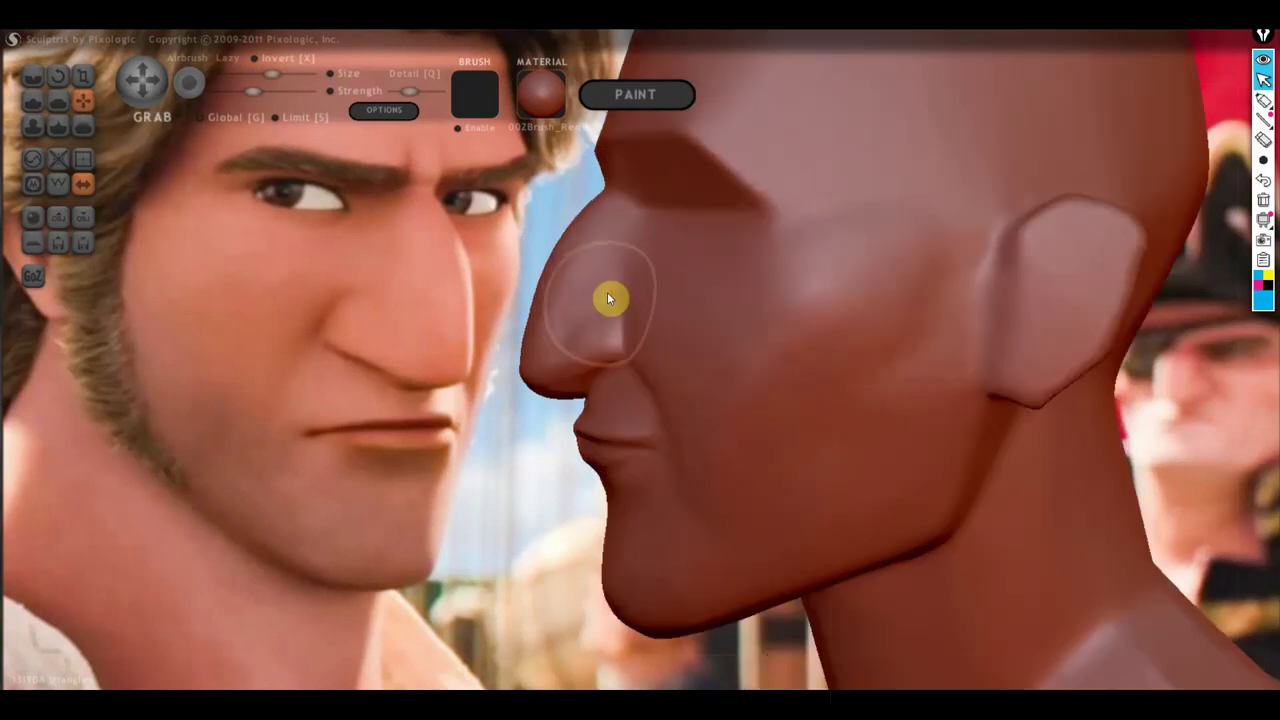
pyautogui.moveTo(573, 251)
pyautogui.mouseDown()
pyautogui.moveTo(536, 324)
pyautogui.moveTo(568, 366)
pyautogui.mouseUp()
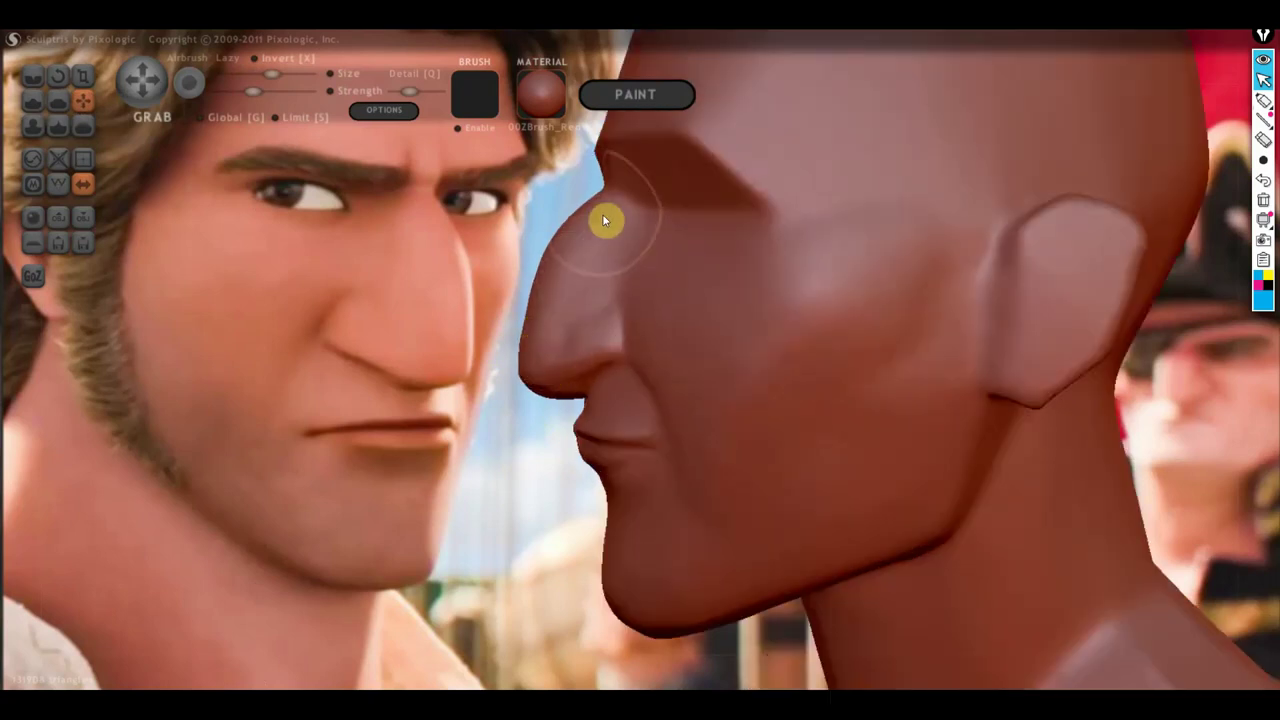
pyautogui.moveTo(606, 217)
pyautogui.mouseDown(button='right')
pyautogui.moveTo(872, 314)
pyautogui.moveTo(903, 294)
pyautogui.mouseUp(button='right')
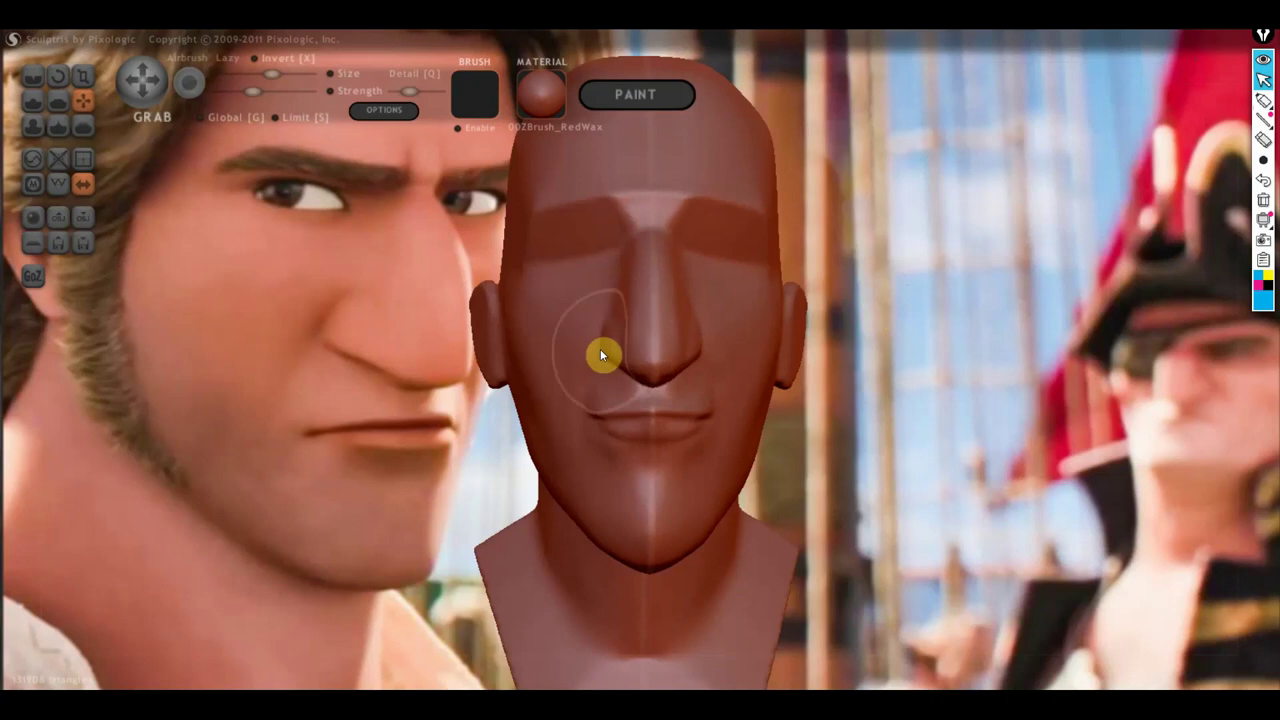
# Check the nose from below and in profile, then nudge the lower cheek upward
pyautogui.moveTo(671, 376); pyautogui.dragTo(670, 385, button='right')
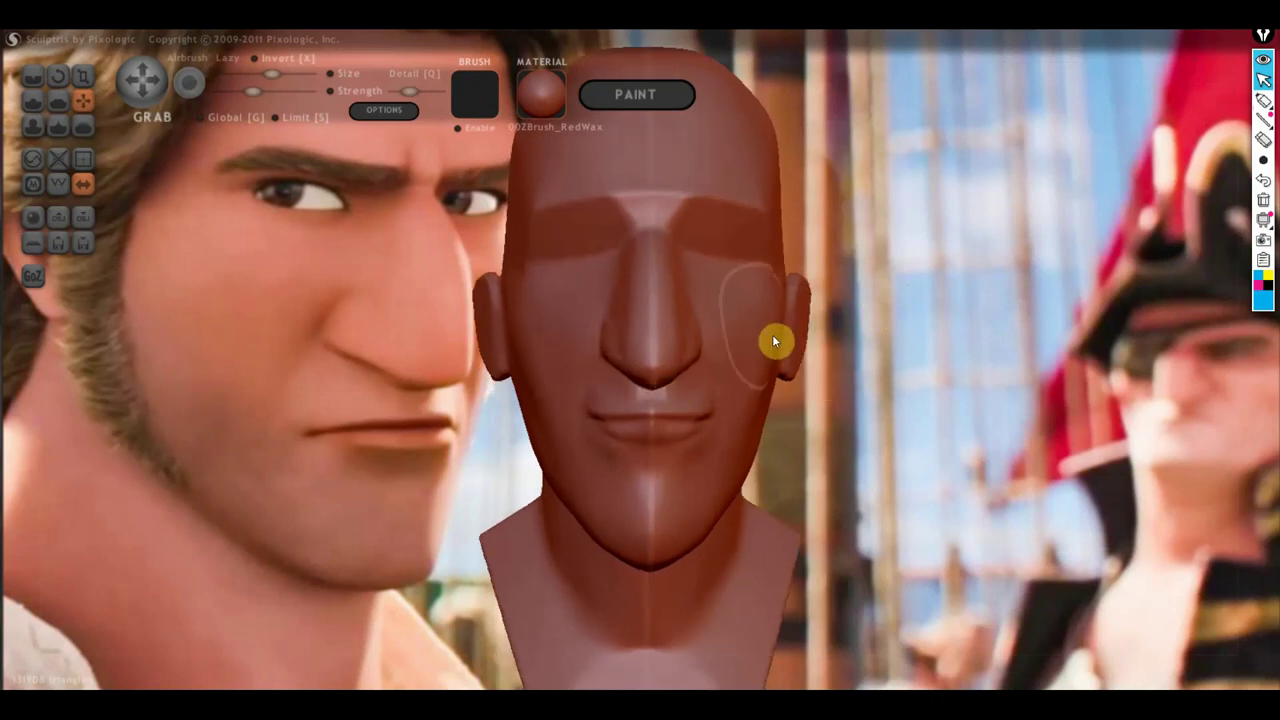
pyautogui.moveTo(786, 318)
pyautogui.mouseDown(button='right')
pyautogui.moveTo(730, 458)
pyautogui.moveTo(762, 331)
pyautogui.mouseUp(button='right')
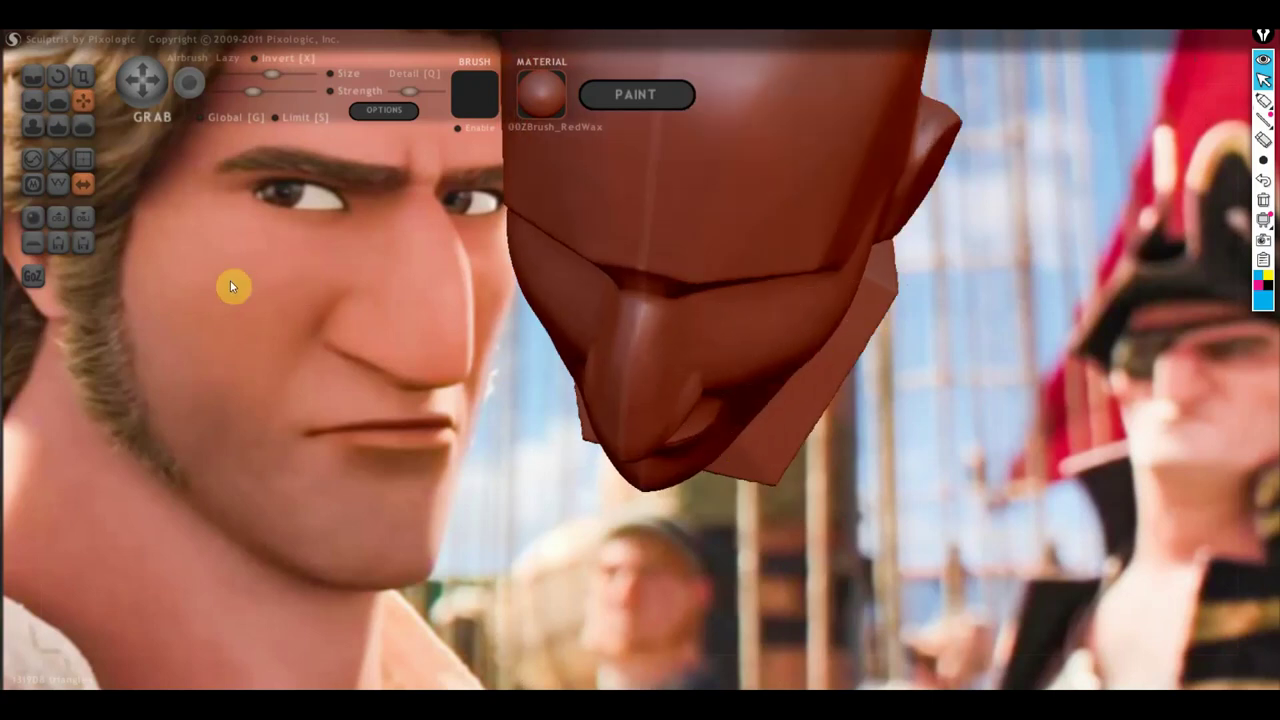
pyautogui.moveTo(397, 280); pyautogui.dragTo(396, 204, button='right')
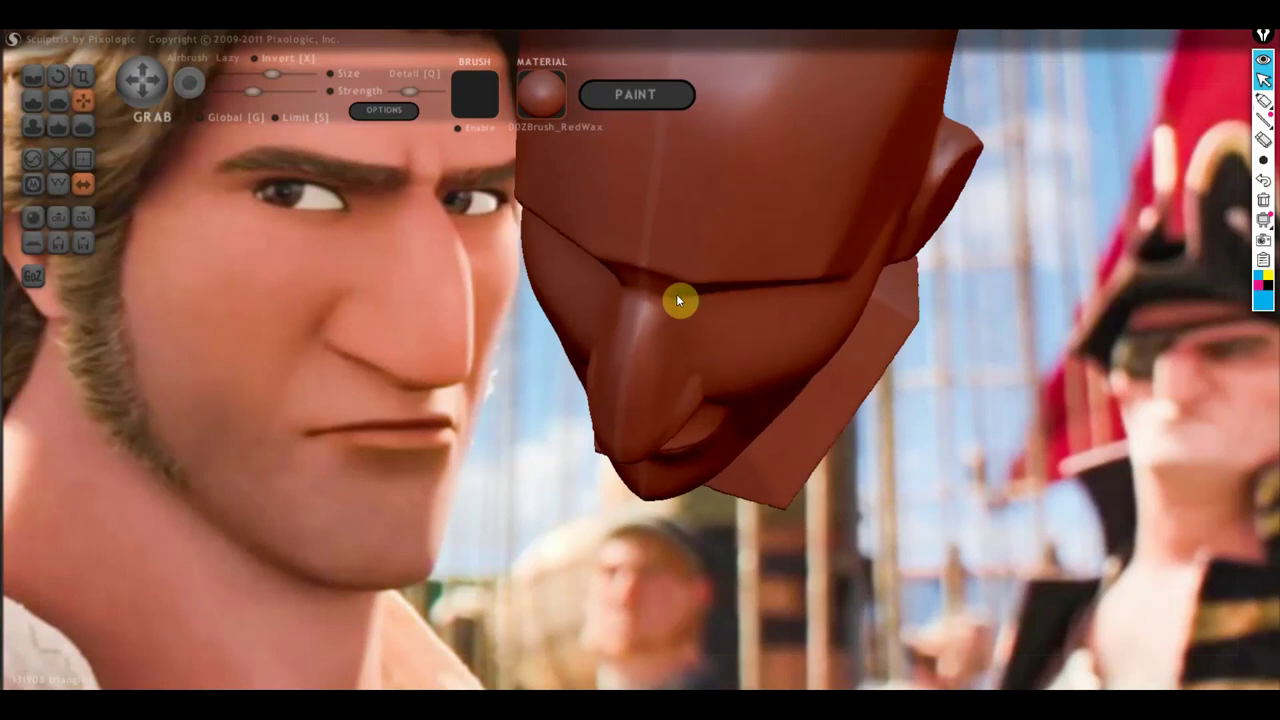
pyautogui.moveTo(753, 370)
pyautogui.mouseDown(button='right')
pyautogui.moveTo(743, 416)
pyautogui.moveTo(716, 398)
pyautogui.mouseUp(button='right')
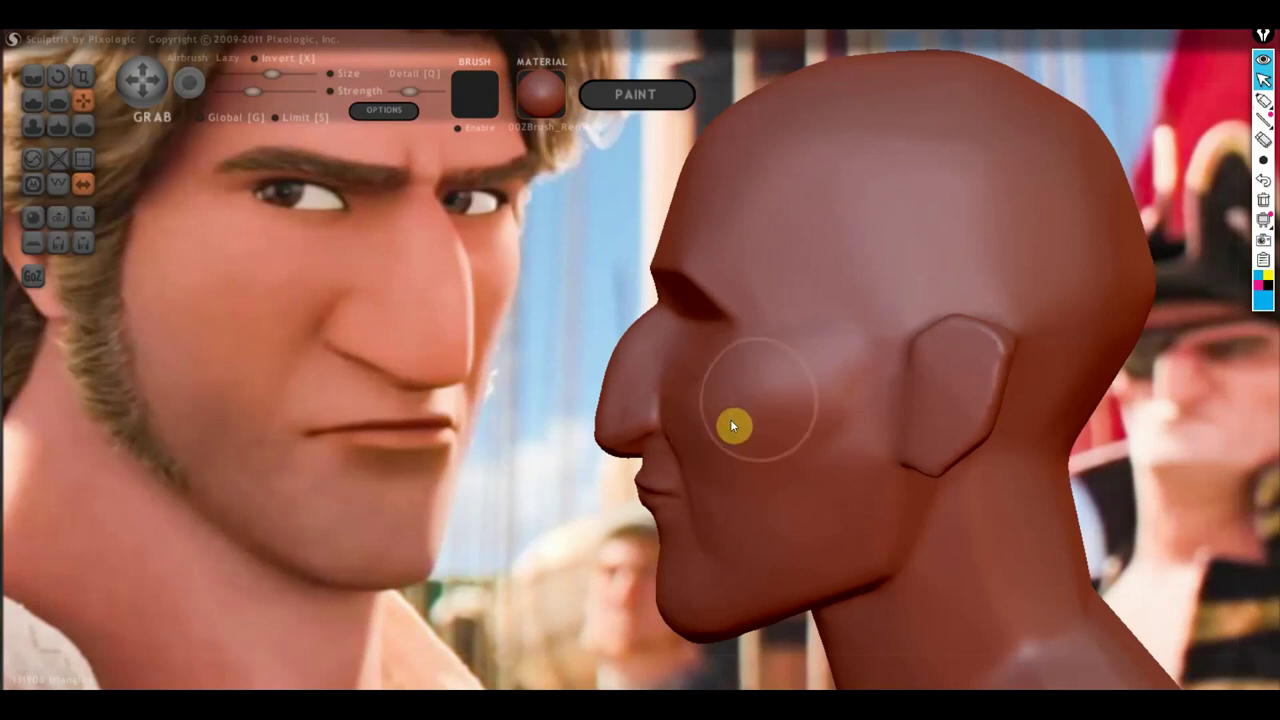
pyautogui.moveTo(808, 446); pyautogui.dragTo(818, 368)
pyautogui.scroll(-3, 855, 533)
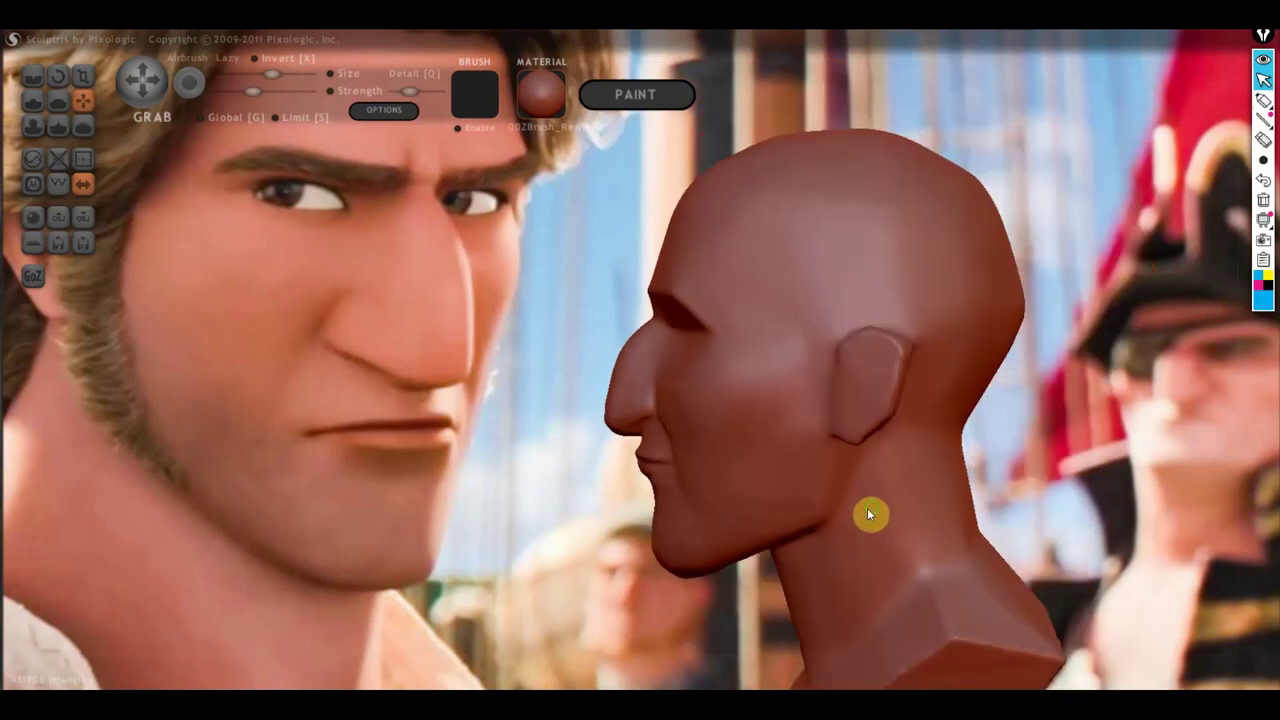
# Turn the head to a side profile and pull the forehead and brow into shape
pyautogui.moveTo(867, 508); pyautogui.dragTo(858, 492, button='right')
pyautogui.scroll(2, 756, 485)
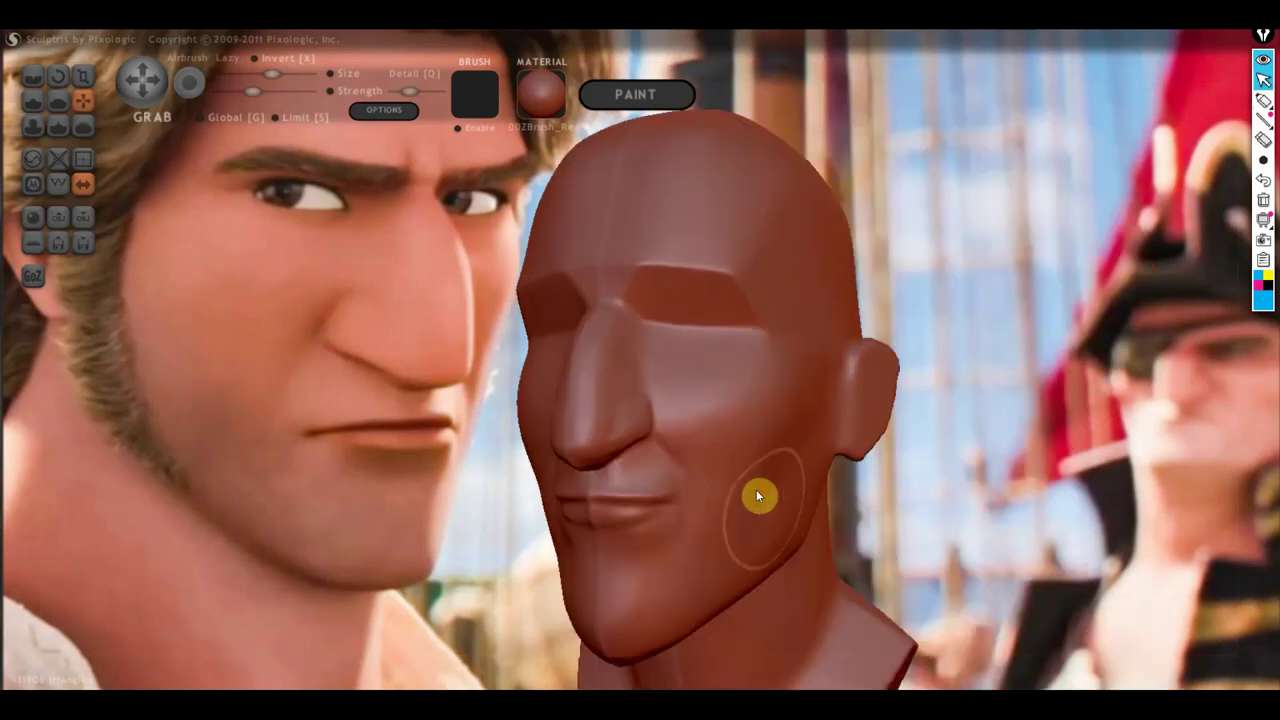
pyautogui.moveTo(756, 489); pyautogui.dragTo(783, 506, button='right')
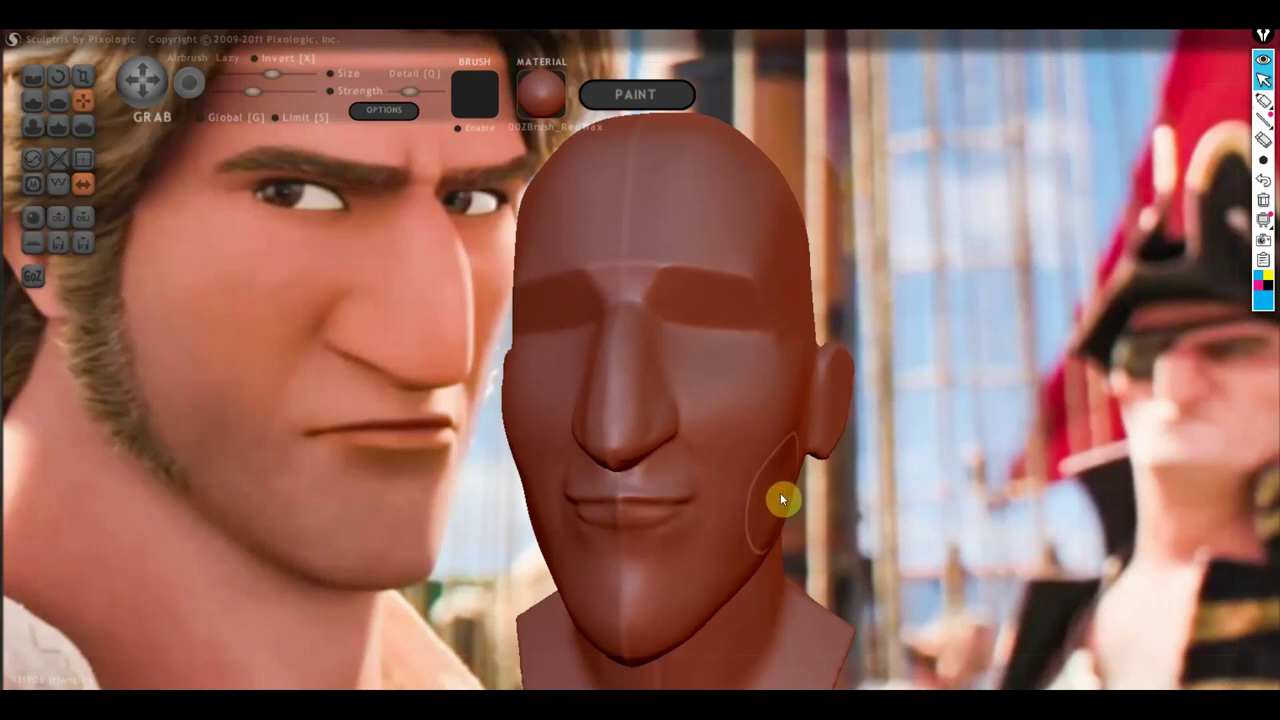
pyautogui.moveTo(780, 492); pyautogui.dragTo(783, 534, button='right')
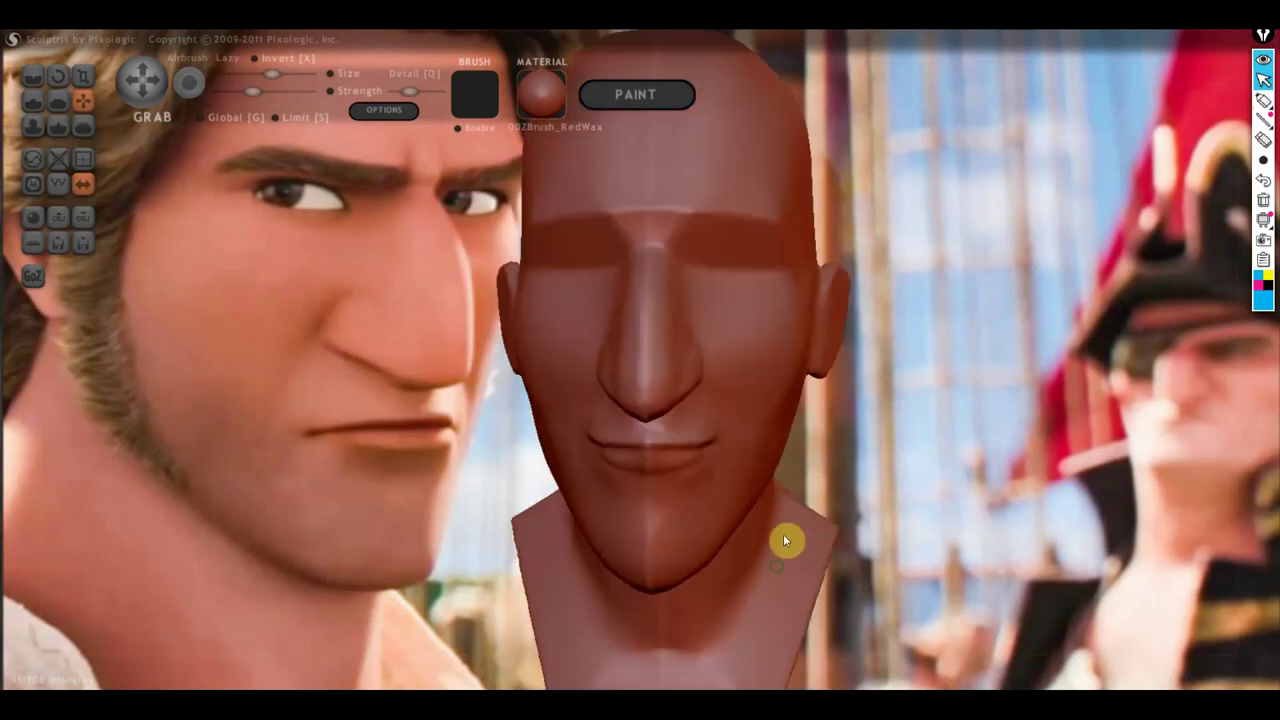
pyautogui.scroll(5, 760, 492)
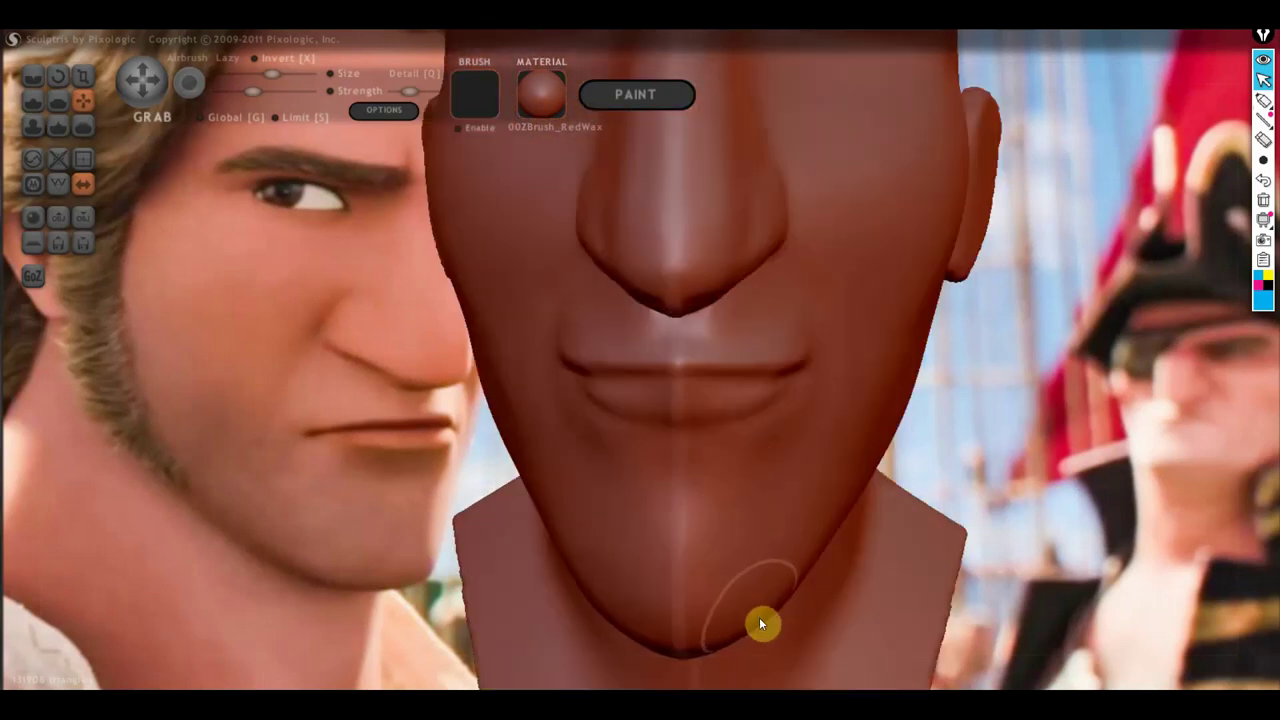
pyautogui.moveTo(760, 622); pyautogui.dragTo(896, 280, button='right')
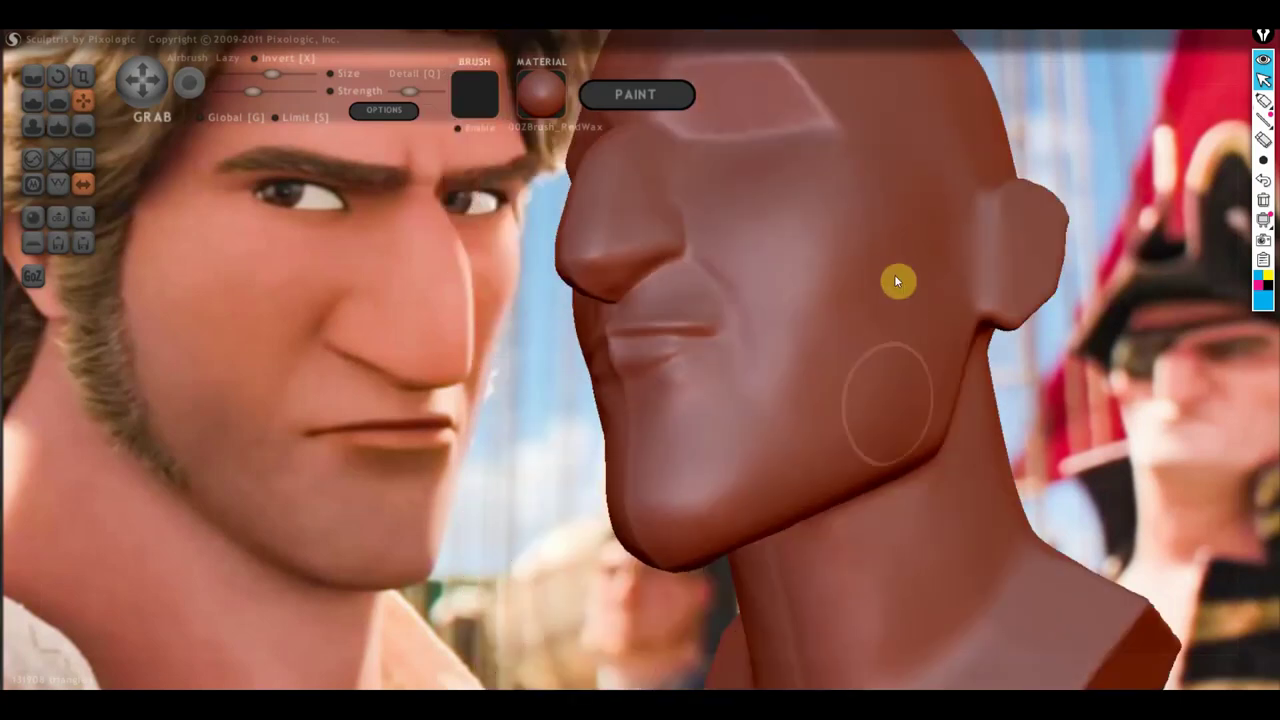
pyautogui.scroll(-2, 898, 330)
pyautogui.moveTo(900, 380)
pyautogui.mouseDown(button='right')
pyautogui.moveTo(737, 417)
pyautogui.moveTo(714, 449)
pyautogui.moveTo(600, 437)
pyautogui.moveTo(752, 428)
pyautogui.moveTo(875, 443)
pyautogui.moveTo(946, 436)
pyautogui.moveTo(951, 417)
pyautogui.moveTo(920, 457)
pyautogui.moveTo(857, 477)
pyautogui.mouseUp(button='right')
pyautogui.scroll(2, 853, 468)
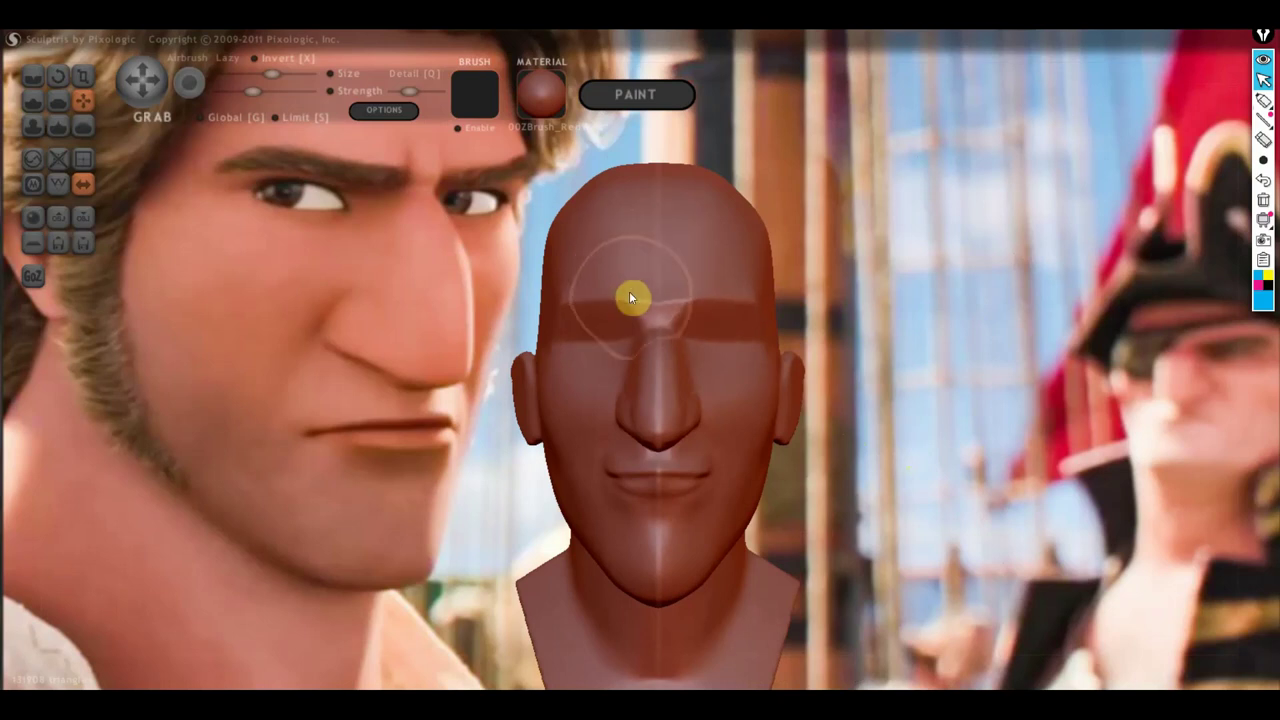
pyautogui.moveTo(629, 294)
pyautogui.mouseDown()
pyautogui.moveTo(591, 282)
pyautogui.moveTo(603, 288)
pyautogui.mouseUp()
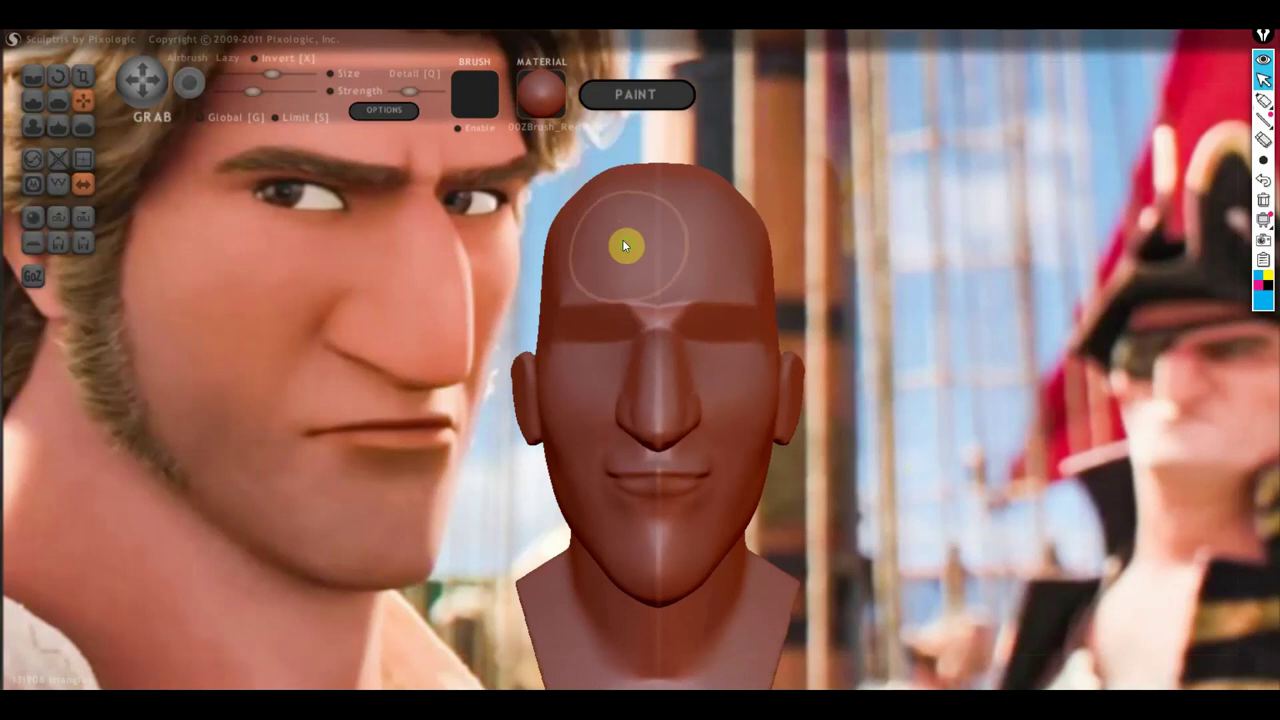
# Compare the reshaped head from a right-facing profile, ending on a straight front view
pyautogui.moveTo(623, 246); pyautogui.dragTo(703, 318, button='middle')
pyautogui.moveTo(703, 318)
pyautogui.mouseDown(button='right')
pyautogui.moveTo(886, 323)
pyautogui.moveTo(894, 357)
pyautogui.moveTo(963, 323)
pyautogui.moveTo(731, 328)
pyautogui.mouseUp(button='right')
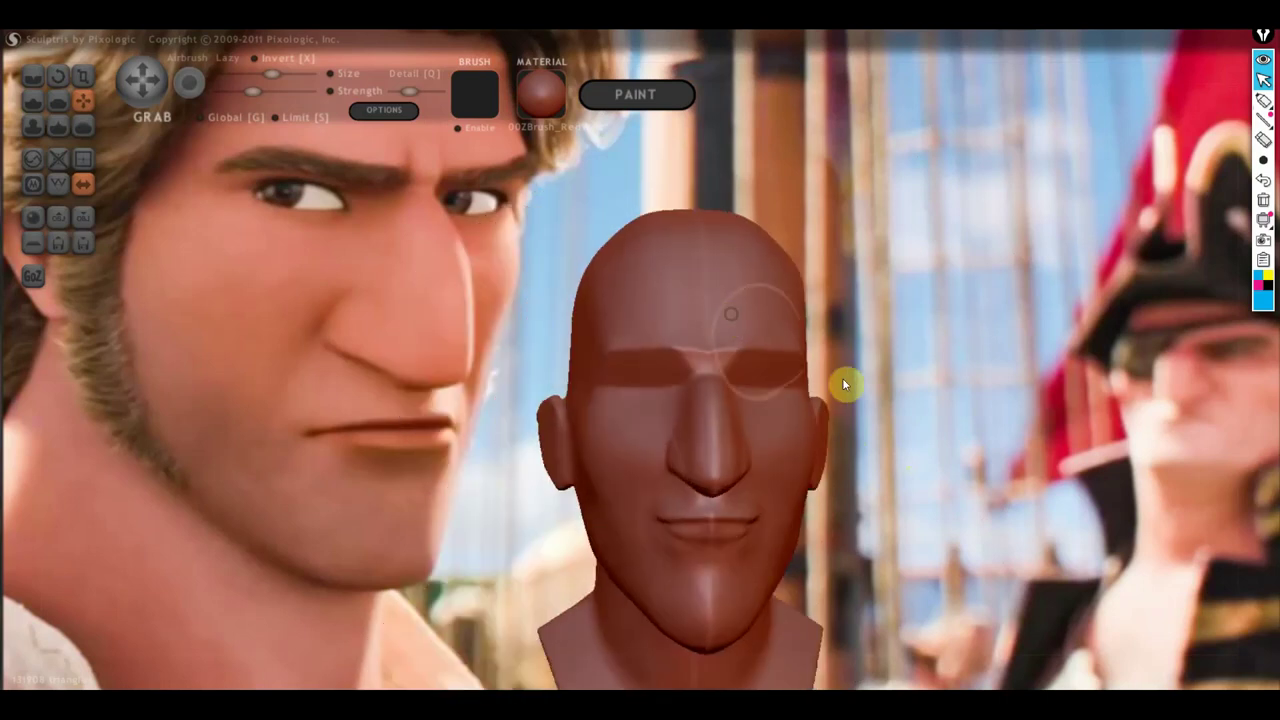
pyautogui.moveTo(847, 388)
pyautogui.mouseDown(button='right')
pyautogui.moveTo(792, 363)
pyautogui.moveTo(729, 306)
pyautogui.moveTo(663, 343)
pyautogui.moveTo(961, 352)
pyautogui.moveTo(772, 308)
pyautogui.mouseUp(button='right')
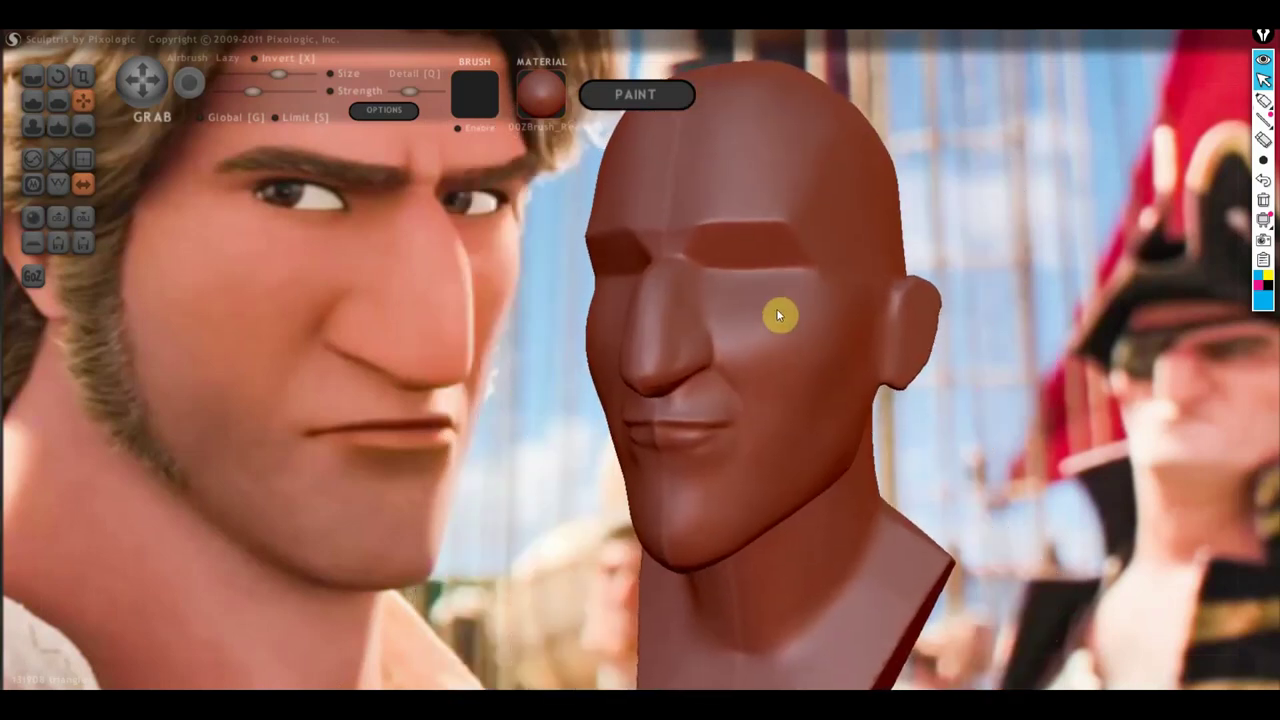
pyautogui.scroll(1, 658, 337)
pyautogui.scroll(1, 656, 337)
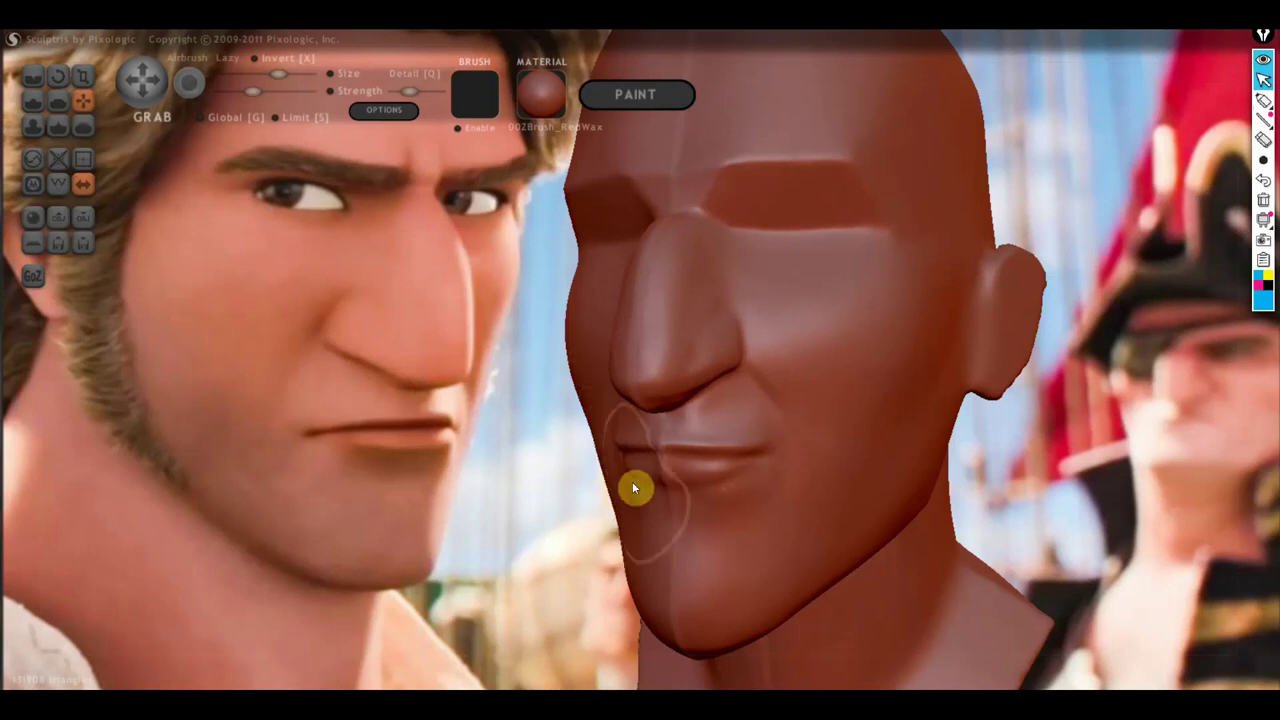
pyautogui.moveTo(633, 481); pyautogui.dragTo(923, 466)
pyautogui.scroll(3, 838, 463)
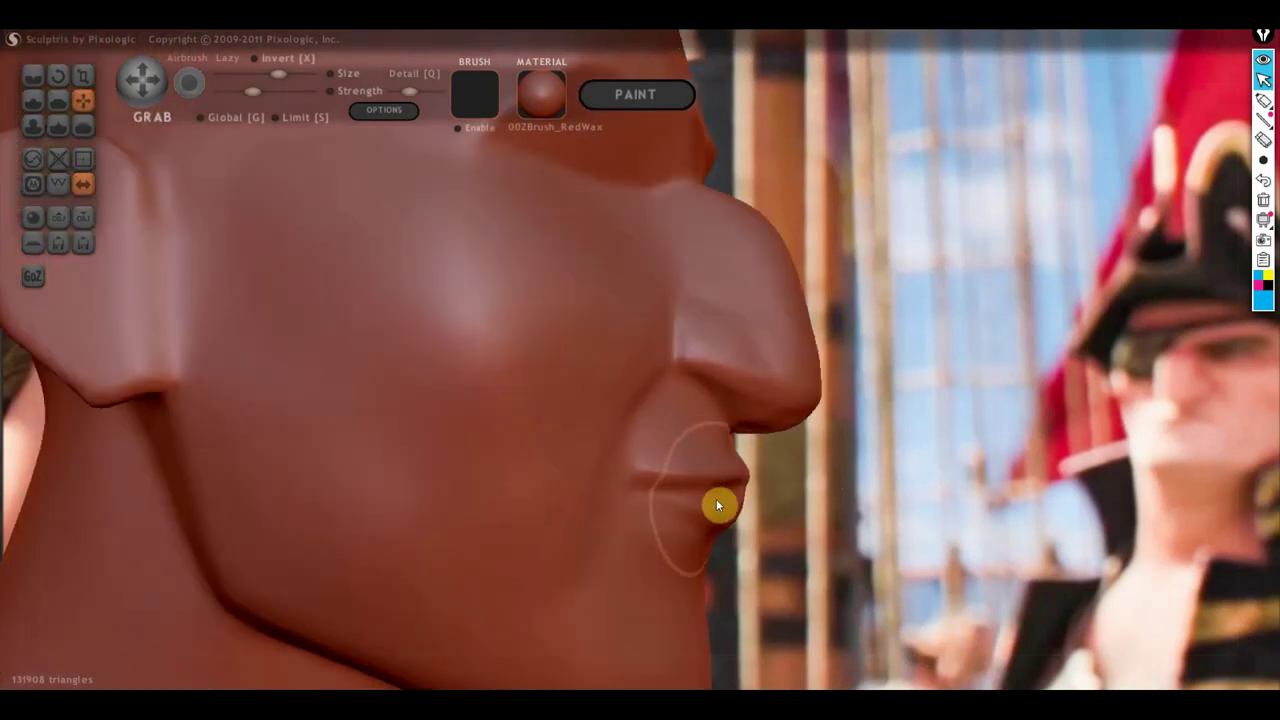
pyautogui.scroll(-3, 716, 505)
pyautogui.scroll(-2, 650, 575)
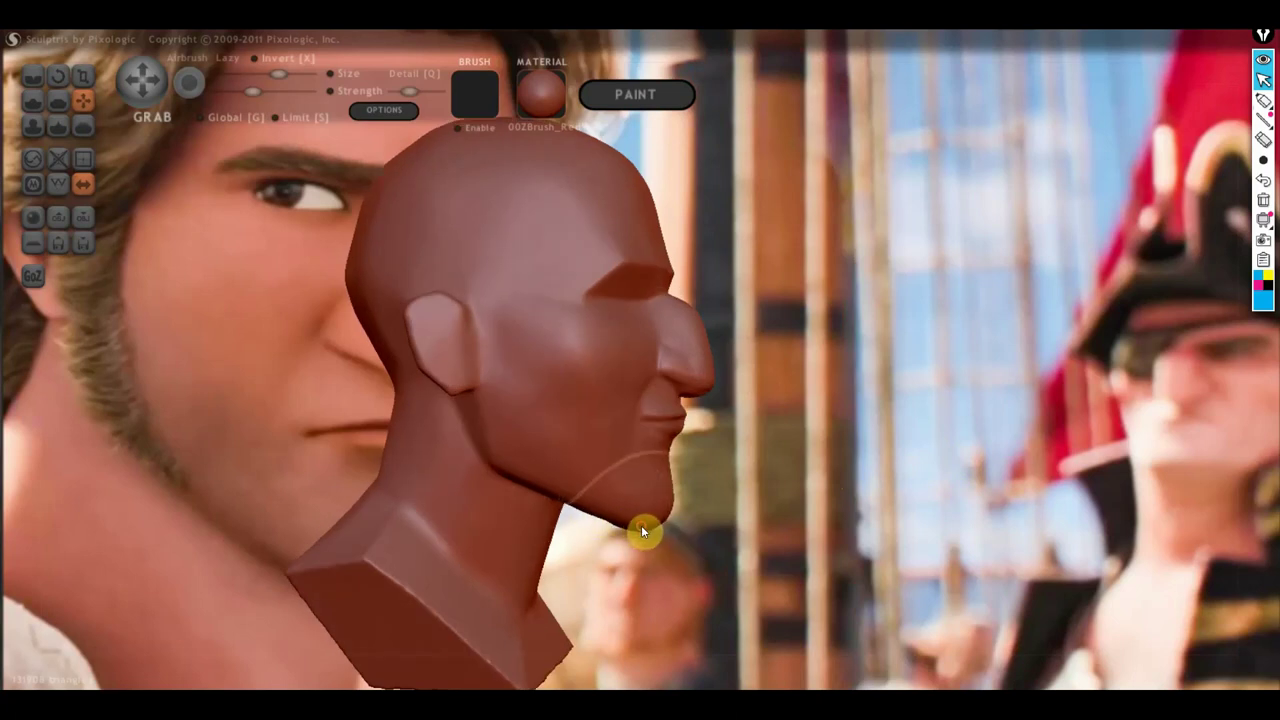
pyautogui.moveTo(641, 525); pyautogui.dragTo(548, 497)
pyautogui.scroll(3, 549, 497)
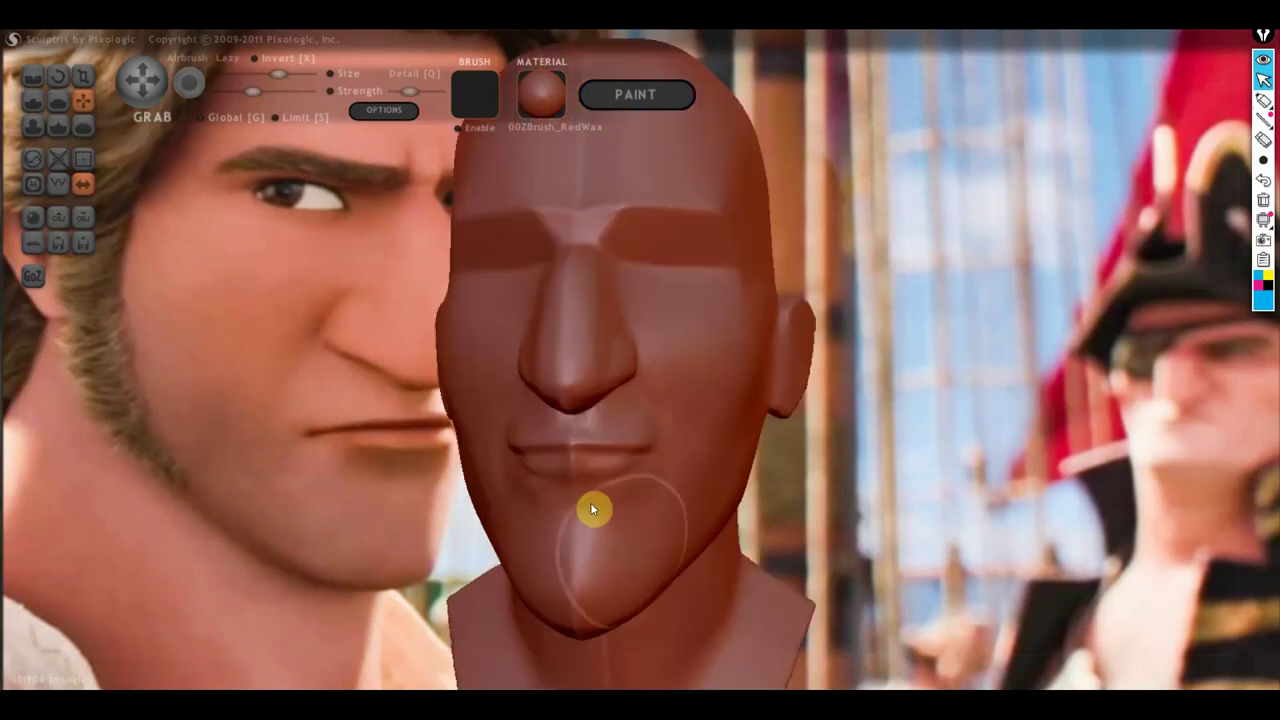
pyautogui.scroll(-3, 642, 577)
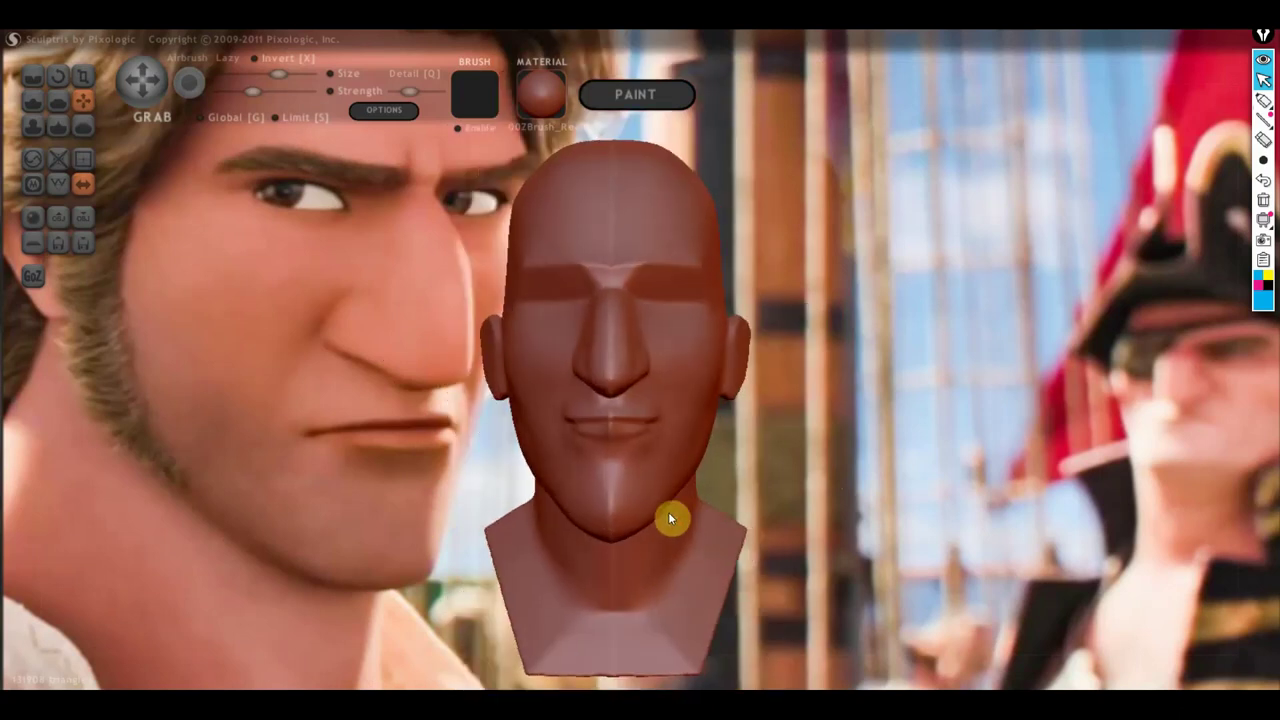
pyautogui.moveTo(664, 566); pyautogui.dragTo(877, 471)
pyautogui.scroll(5, 828, 380)
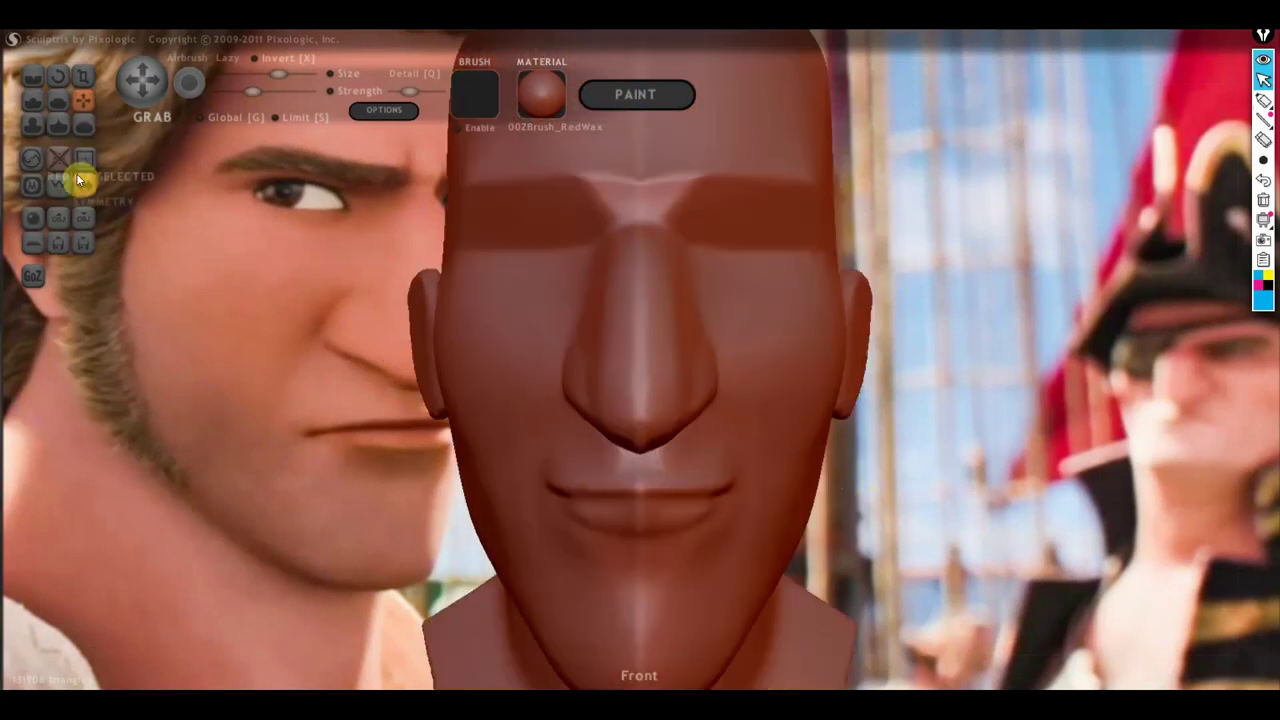
pyautogui.click(33, 101)
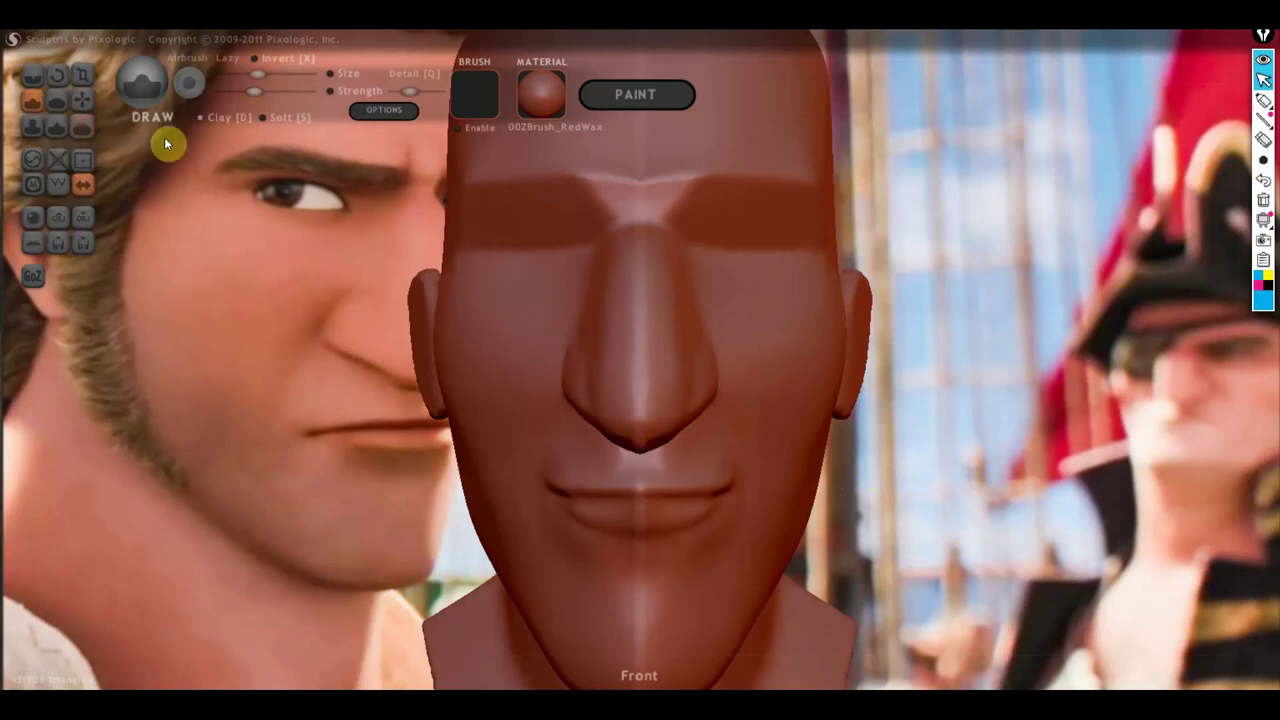
# Turn on Clay and build up both eye sockets and upper-lid grooves with mirrored Draw strokes
pyautogui.click(201, 117)
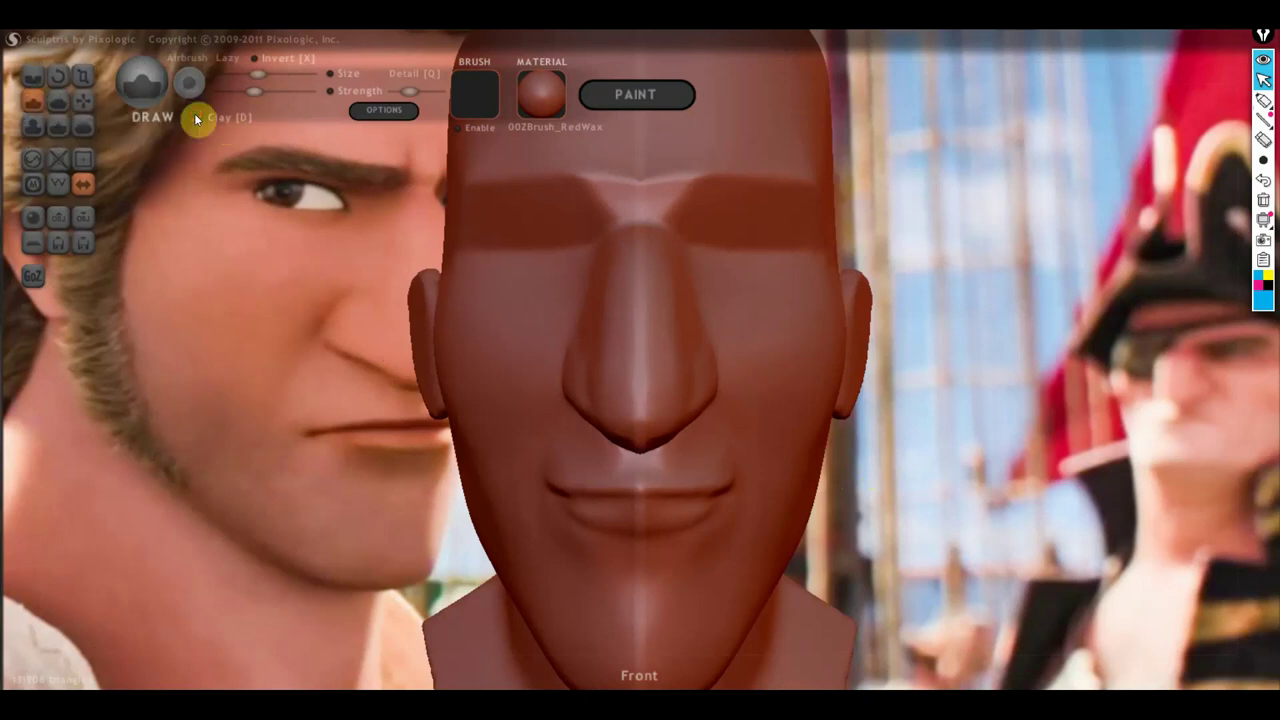
pyautogui.scroll(2, 553, 236)
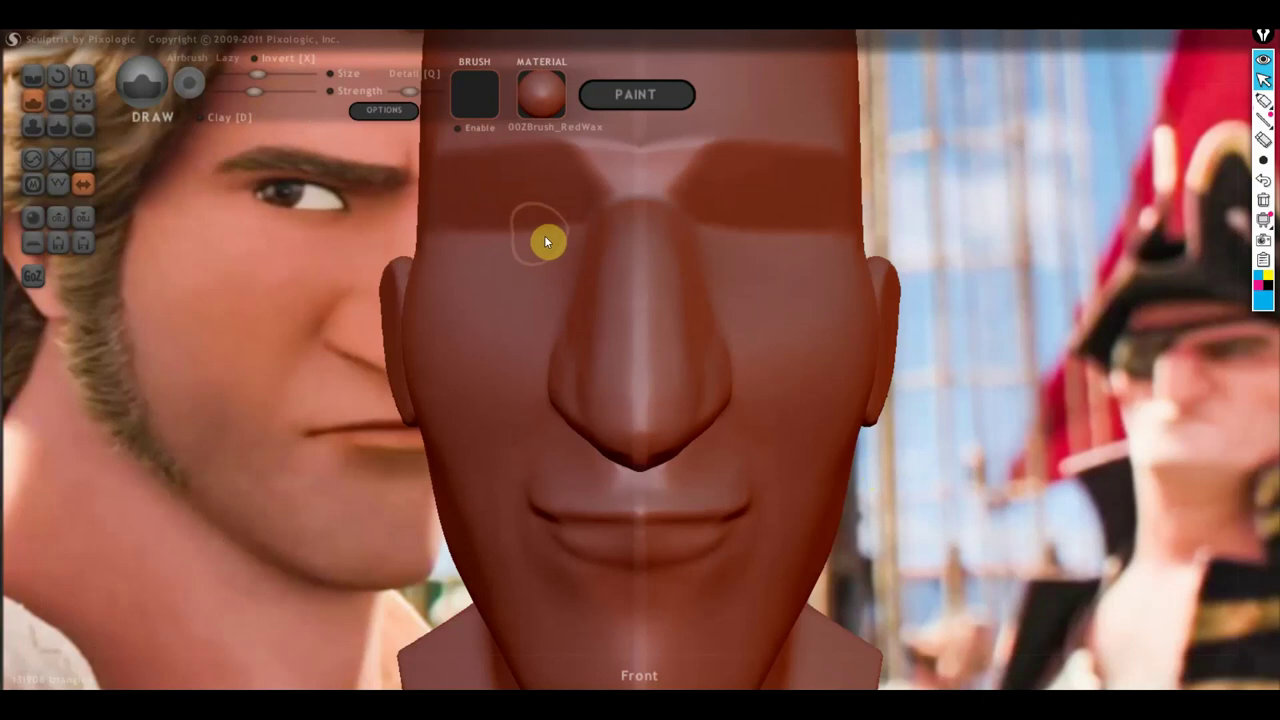
pyautogui.moveTo(542, 226)
pyautogui.mouseDown()
pyautogui.moveTo(474, 231)
pyautogui.moveTo(563, 234)
pyautogui.moveTo(507, 231)
pyautogui.mouseUp()
pyautogui.moveTo(506, 226); pyautogui.dragTo(562, 257, button='right')
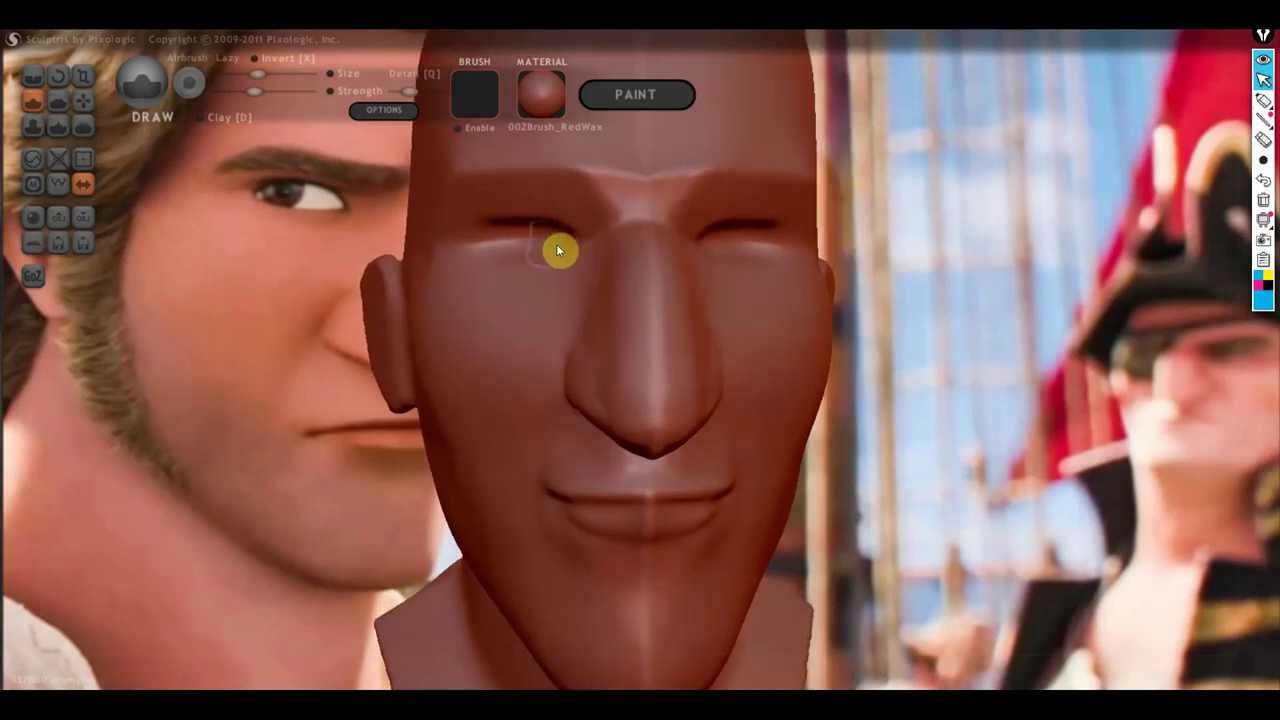
pyautogui.moveTo(510, 245)
pyautogui.mouseDown()
pyautogui.moveTo(534, 237)
pyautogui.moveTo(511, 257)
pyautogui.moveTo(487, 252)
pyautogui.moveTo(497, 248)
pyautogui.mouseUp()
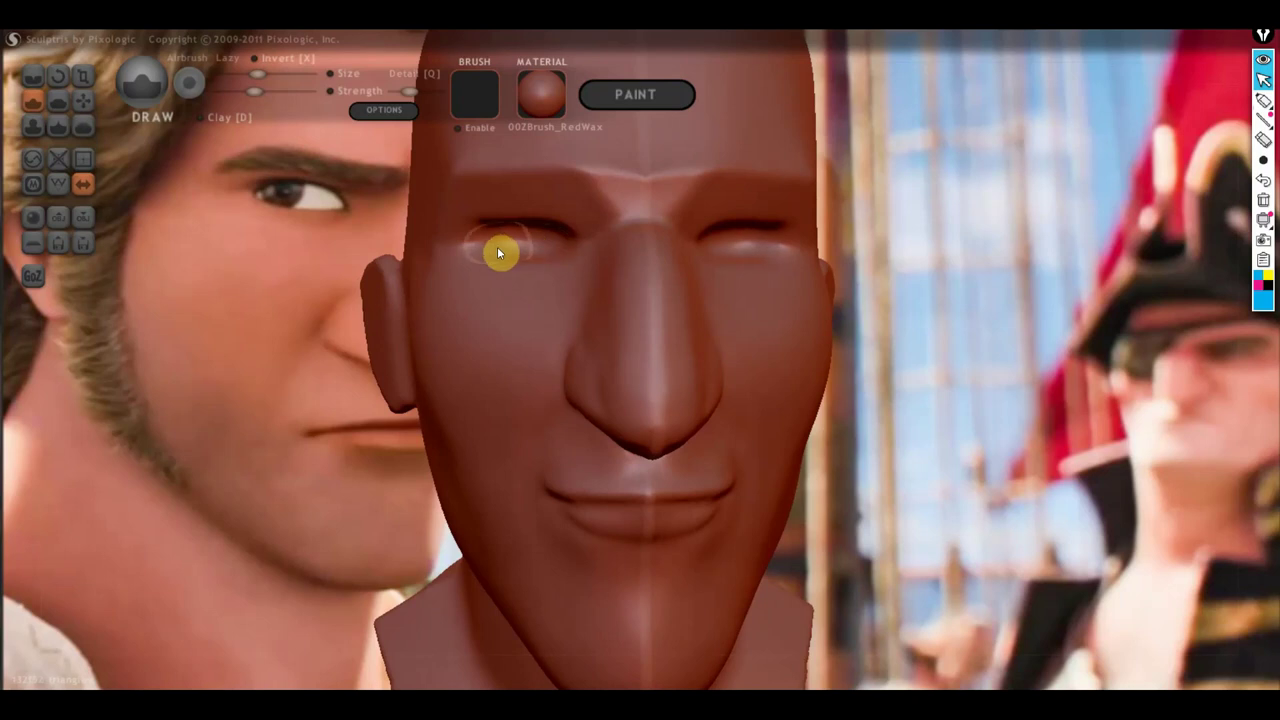
pyautogui.moveTo(518, 243)
pyautogui.mouseDown(button='right')
pyautogui.moveTo(552, 290)
pyautogui.moveTo(537, 226)
pyautogui.mouseUp(button='right')
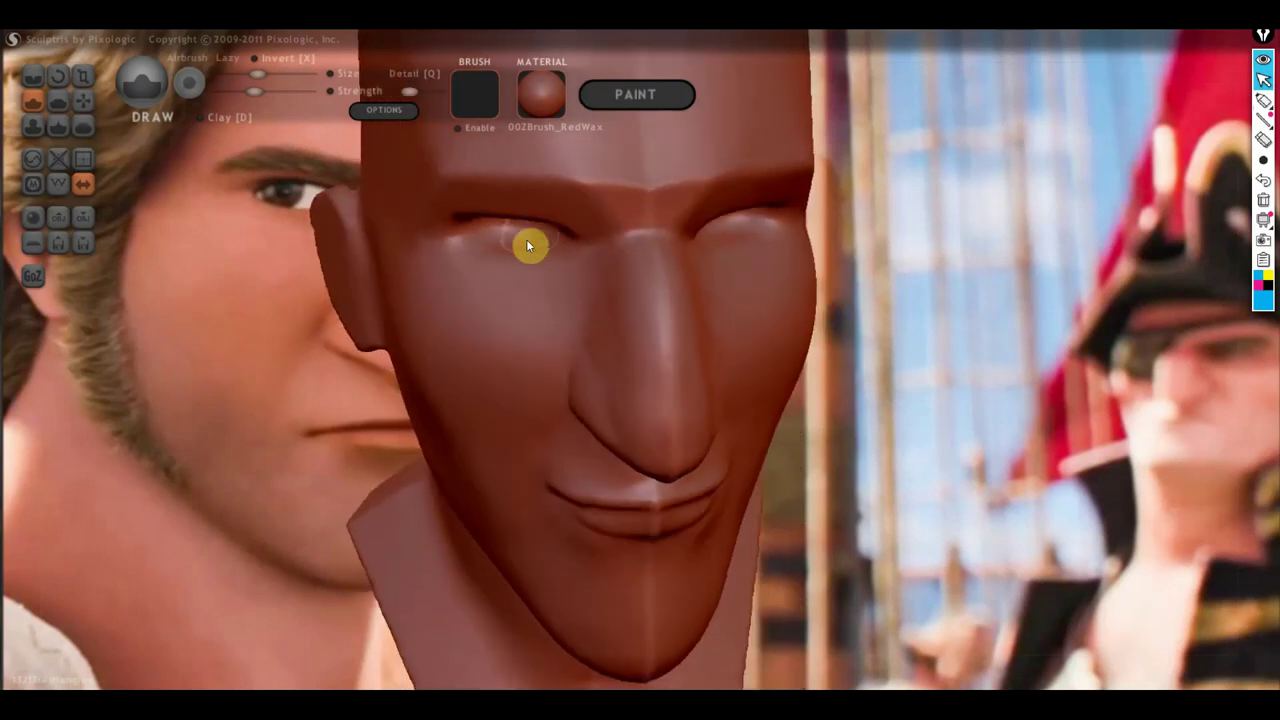
pyautogui.moveTo(494, 243)
pyautogui.mouseDown()
pyautogui.moveTo(546, 251)
pyautogui.moveTo(500, 260)
pyautogui.moveTo(486, 245)
pyautogui.mouseUp()
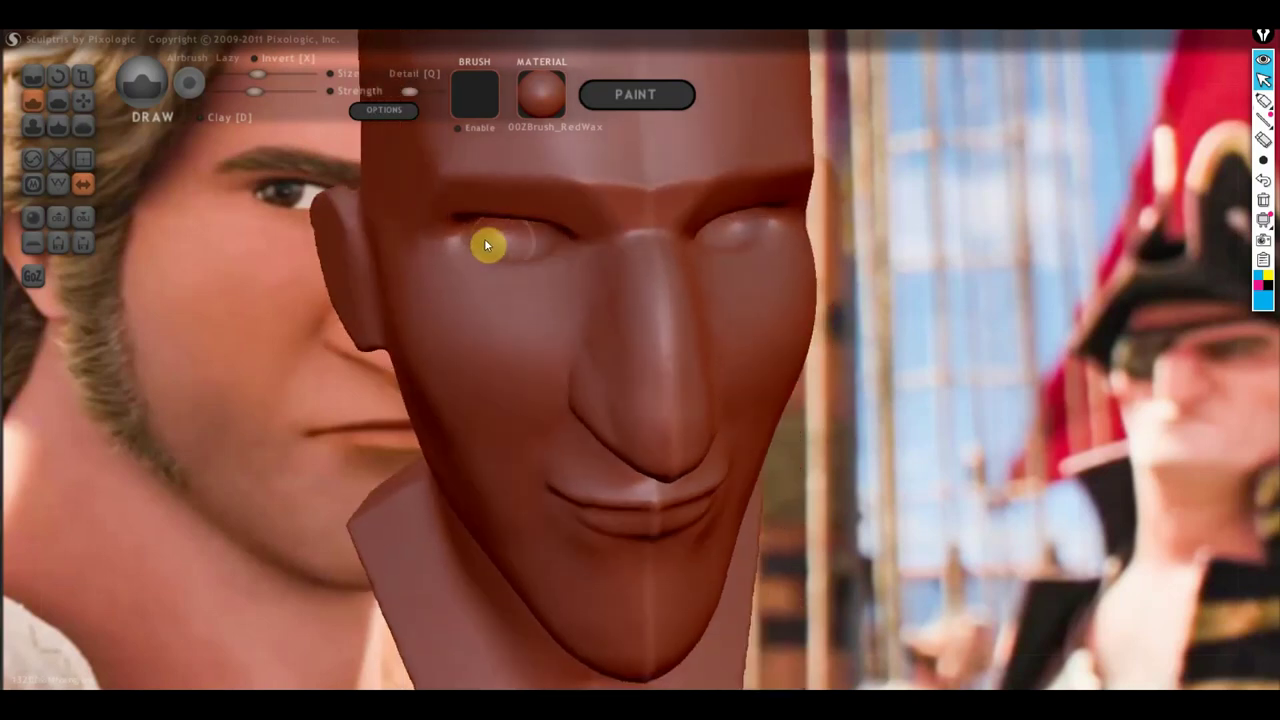
# Deepen the upper-lid creases and round out the eyeballs, checking from side and below
pyautogui.moveTo(552, 242)
pyautogui.mouseDown(button='right')
pyautogui.moveTo(537, 174)
pyautogui.moveTo(569, 193)
pyautogui.mouseUp(button='right')
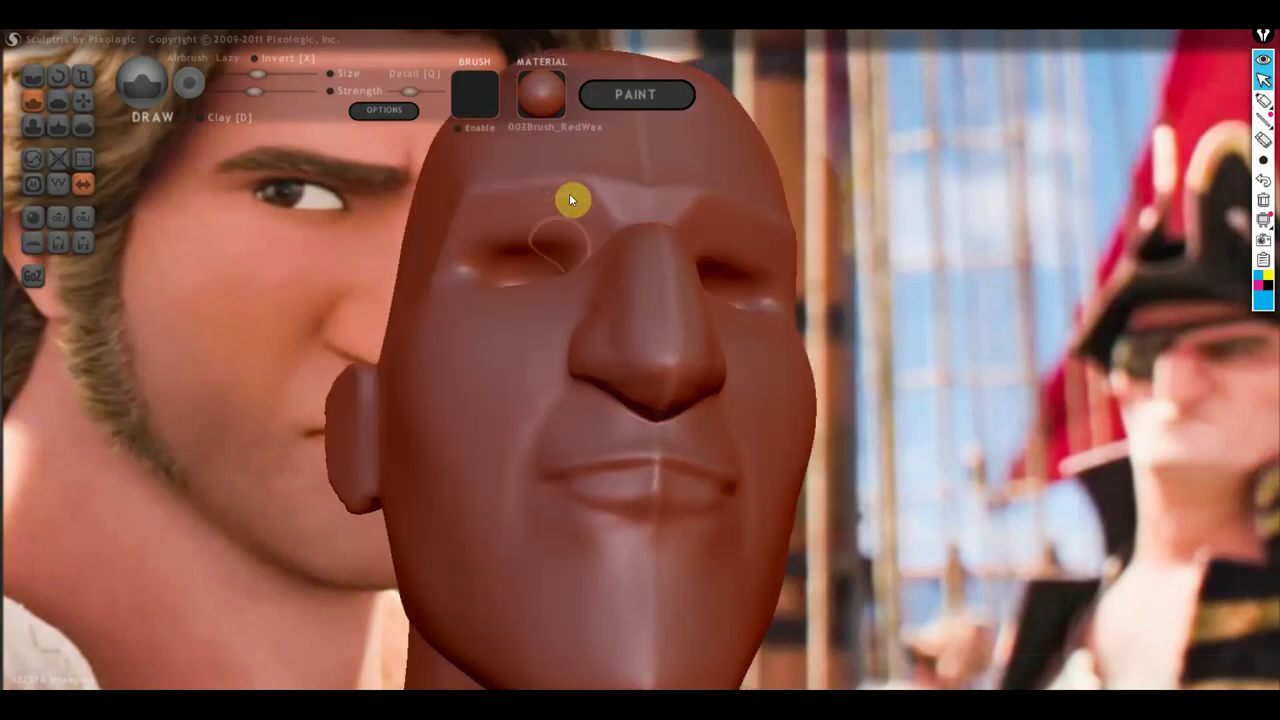
pyautogui.scroll(2, 553, 254)
pyautogui.moveTo(534, 220)
pyautogui.mouseDown()
pyautogui.moveTo(477, 229)
pyautogui.moveTo(509, 217)
pyautogui.moveTo(540, 228)
pyautogui.mouseUp()
pyautogui.moveTo(538, 222)
pyautogui.mouseDown(button='right')
pyautogui.moveTo(602, 304)
pyautogui.moveTo(548, 251)
pyautogui.mouseUp(button='right')
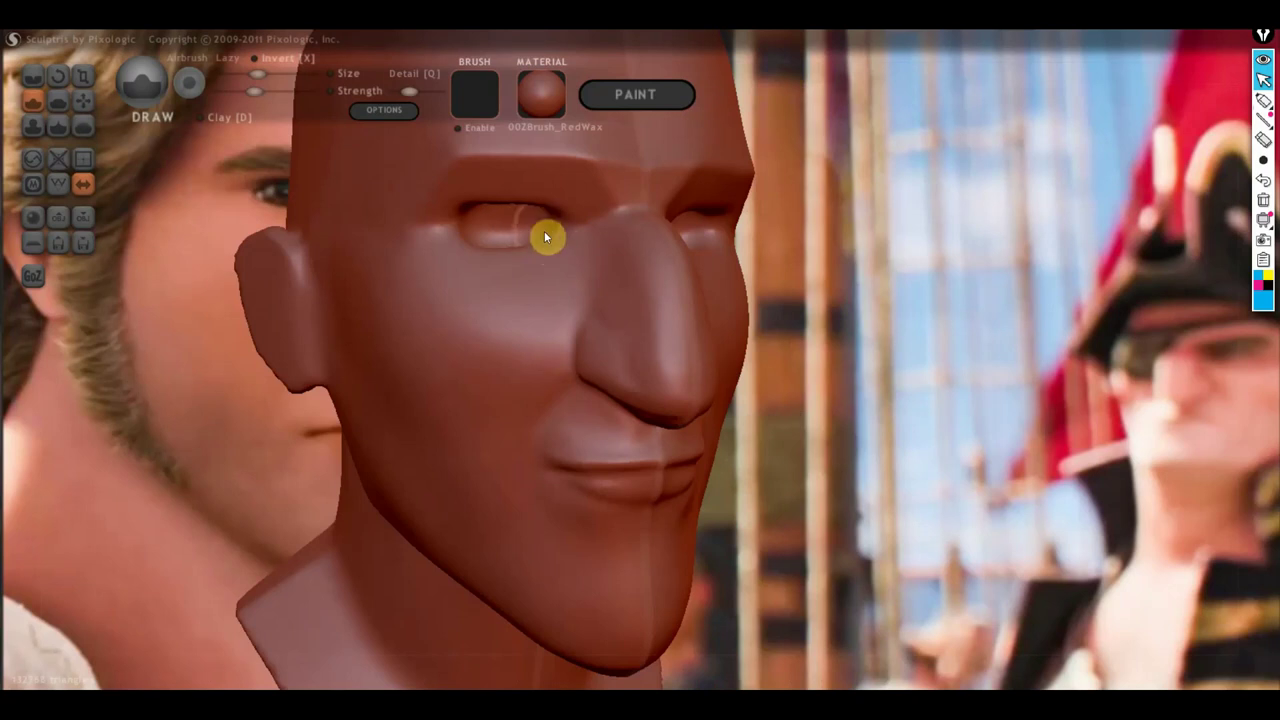
pyautogui.moveTo(497, 206); pyautogui.dragTo(474, 223)
pyautogui.moveTo(511, 231)
pyautogui.mouseDown(button='right')
pyautogui.moveTo(444, 210)
pyautogui.moveTo(489, 229)
pyautogui.mouseUp(button='right')
pyautogui.moveTo(524, 219); pyautogui.dragTo(491, 221)
pyautogui.moveTo(491, 221)
pyautogui.mouseDown(button='right')
pyautogui.moveTo(550, 247)
pyautogui.moveTo(540, 295)
pyautogui.mouseUp(button='right')
pyautogui.moveTo(478, 264); pyautogui.dragTo(546, 265)
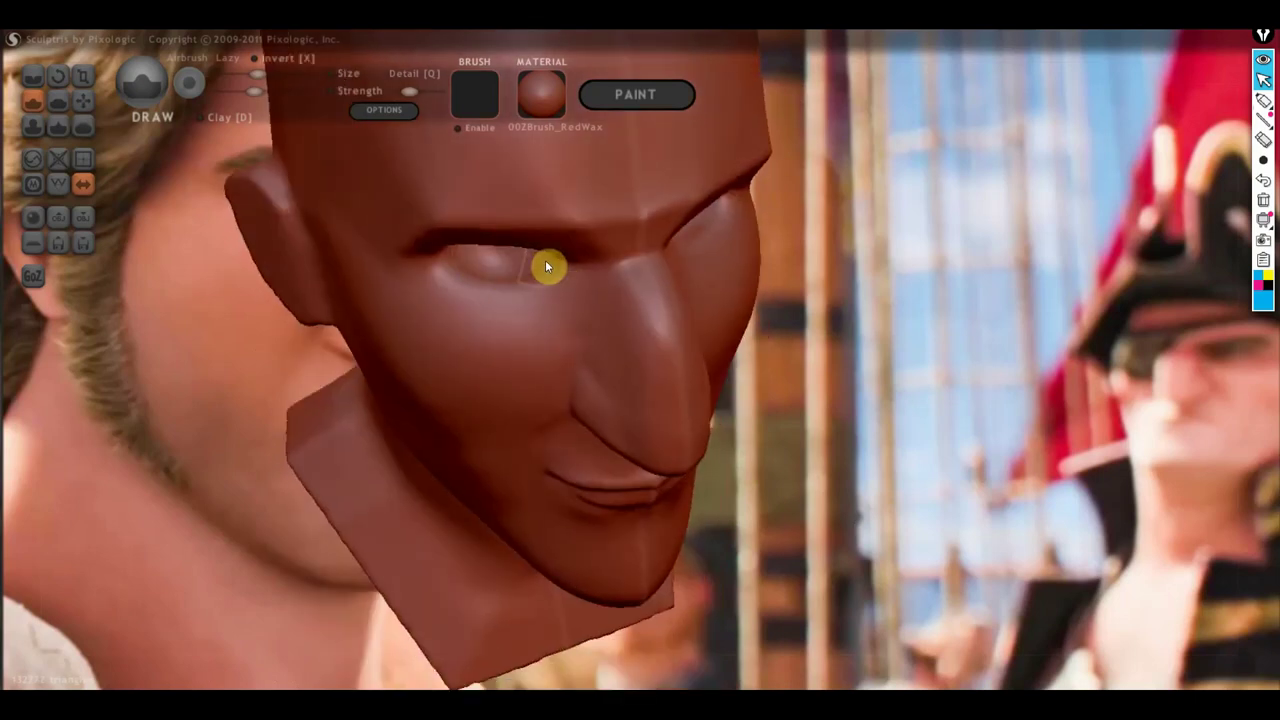
pyautogui.moveTo(480, 268)
pyautogui.mouseDown(button='right')
pyautogui.moveTo(443, 206)
pyautogui.moveTo(452, 212)
pyautogui.mouseUp(button='right')
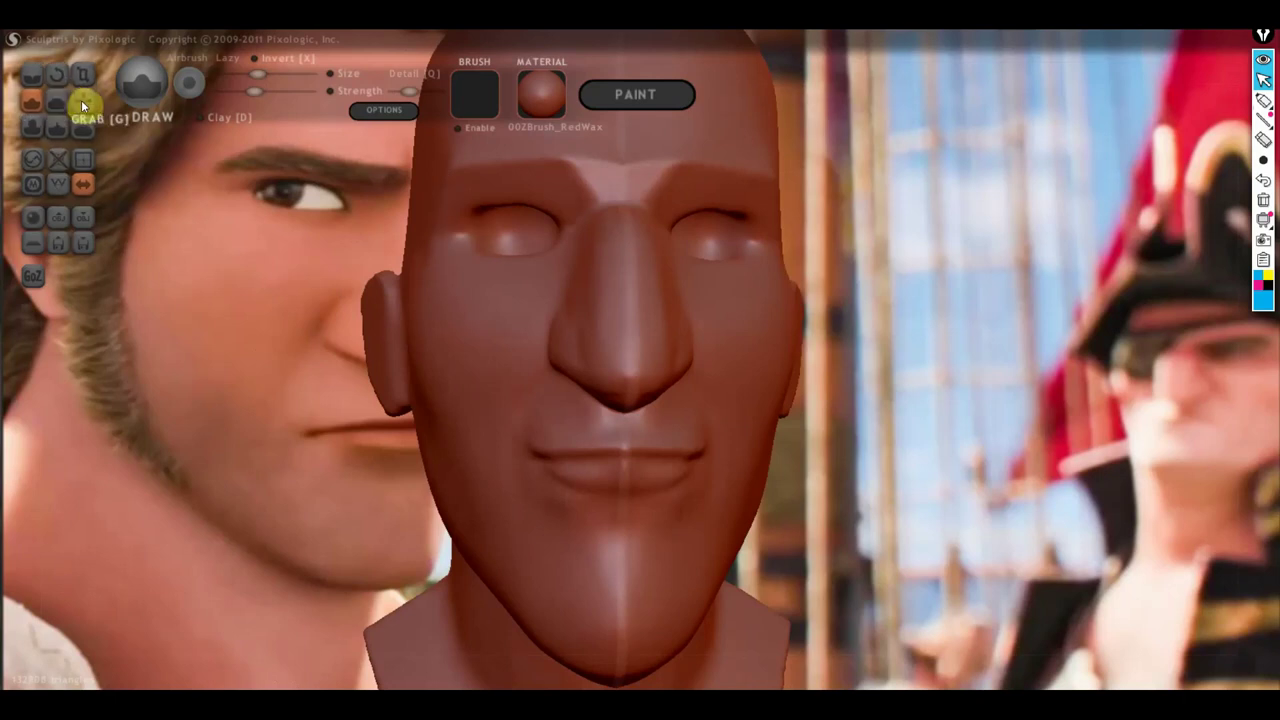
# With the Crease brush, carve a furrow into the brow between the eyes
pyautogui.click(32, 76)
pyautogui.moveTo(130, 170); pyautogui.dragTo(225, 207, button='right')
pyautogui.scroll(4, 546, 286)
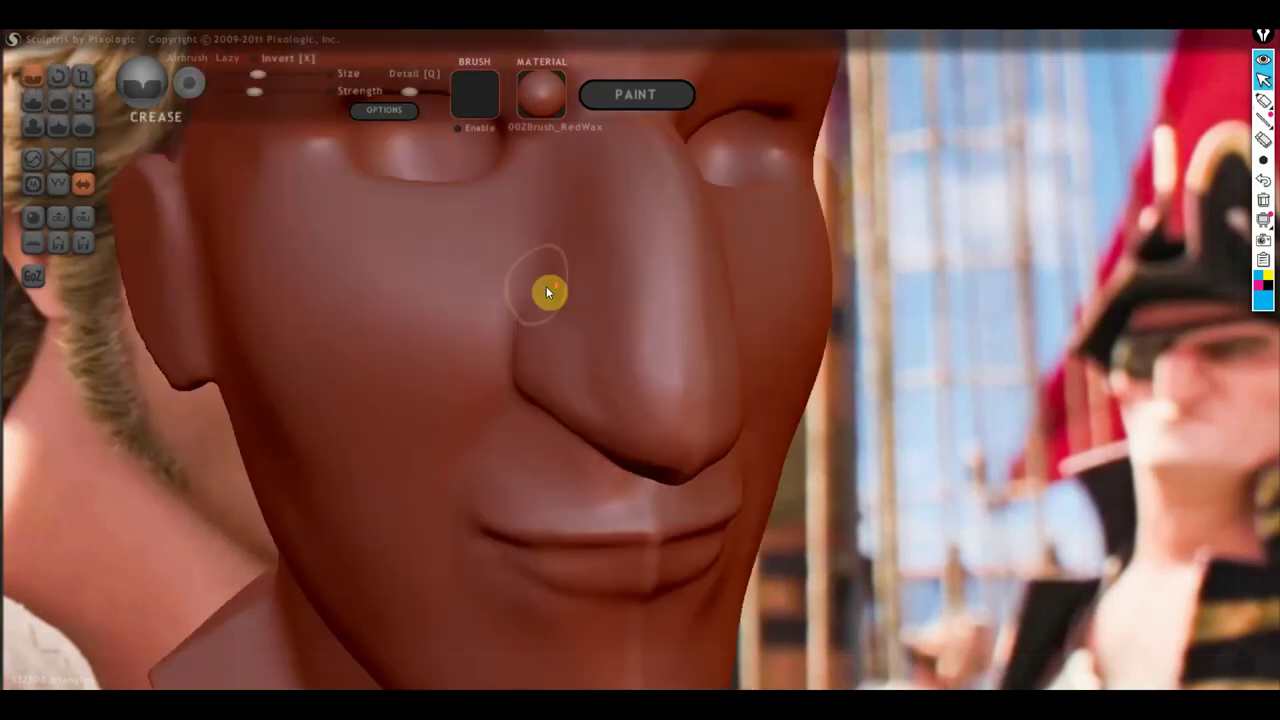
pyautogui.scroll(-4, 541, 292)
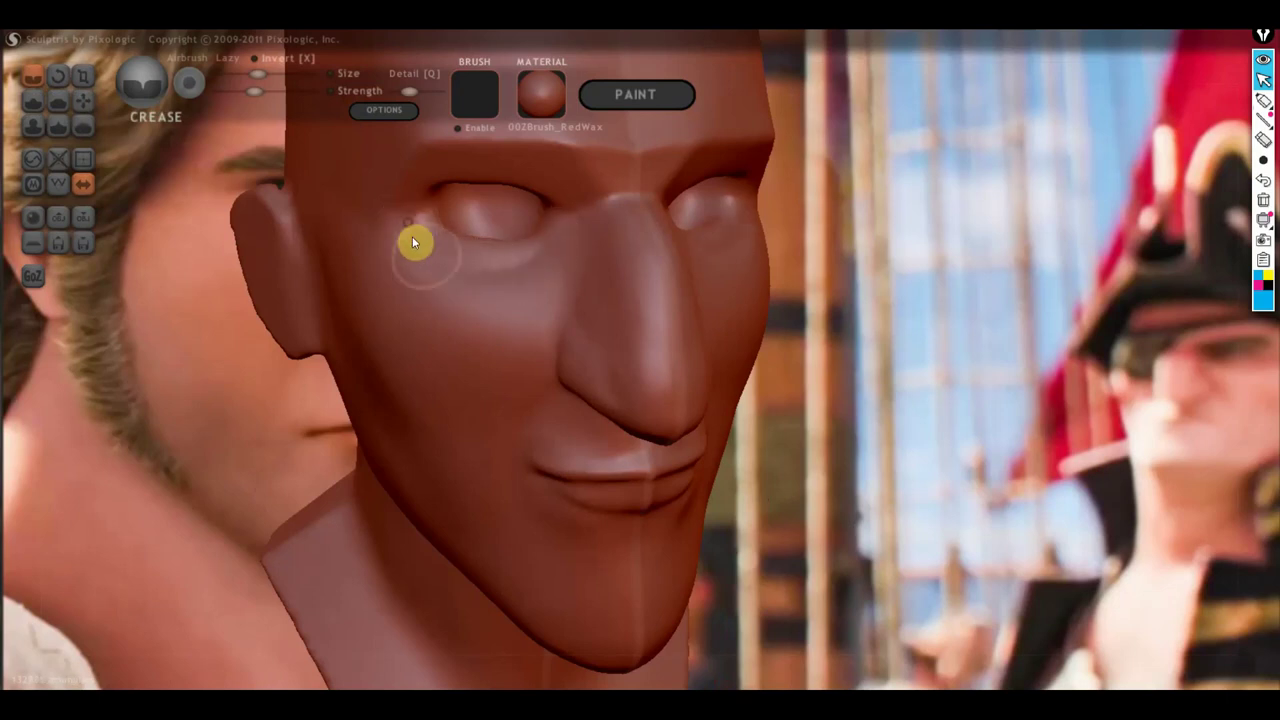
pyautogui.moveTo(466, 277); pyautogui.dragTo(557, 240, button='right')
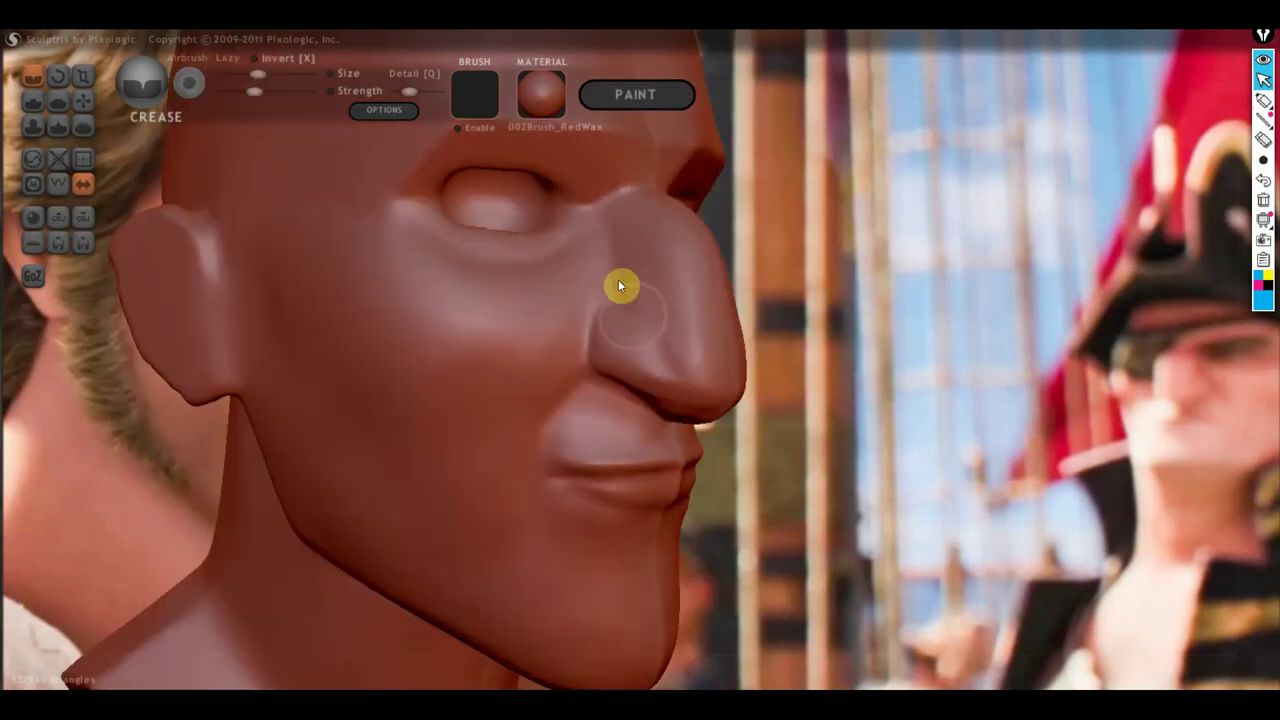
pyautogui.scroll(-2, 615, 290)
pyautogui.moveTo(594, 351)
pyautogui.mouseDown(button='right')
pyautogui.moveTo(417, 383)
pyautogui.moveTo(474, 443)
pyautogui.moveTo(523, 397)
pyautogui.moveTo(308, 407)
pyautogui.mouseUp(button='right')
pyautogui.scroll(-2, 500, 420)
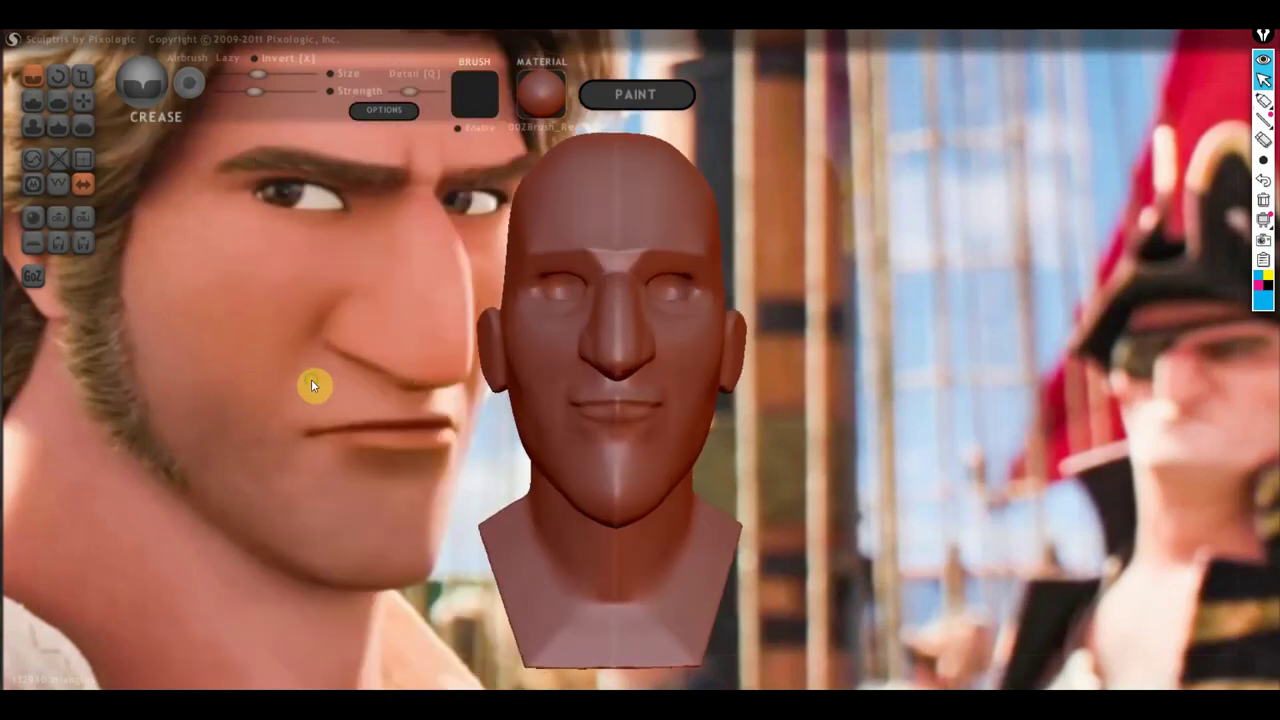
pyautogui.scroll(2, 642, 200)
pyautogui.scroll(1, 636, 225)
pyautogui.moveTo(637, 228); pyautogui.dragTo(612, 337, button='right')
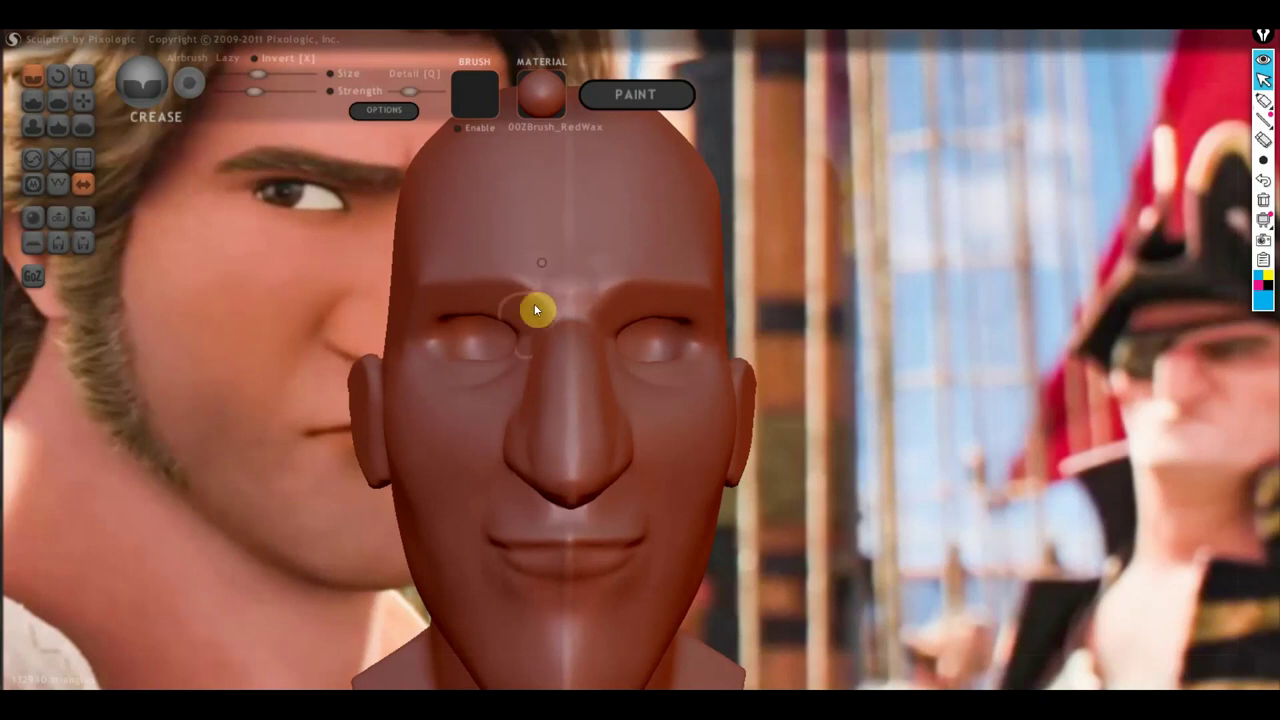
pyautogui.moveTo(548, 323); pyautogui.dragTo(548, 290)
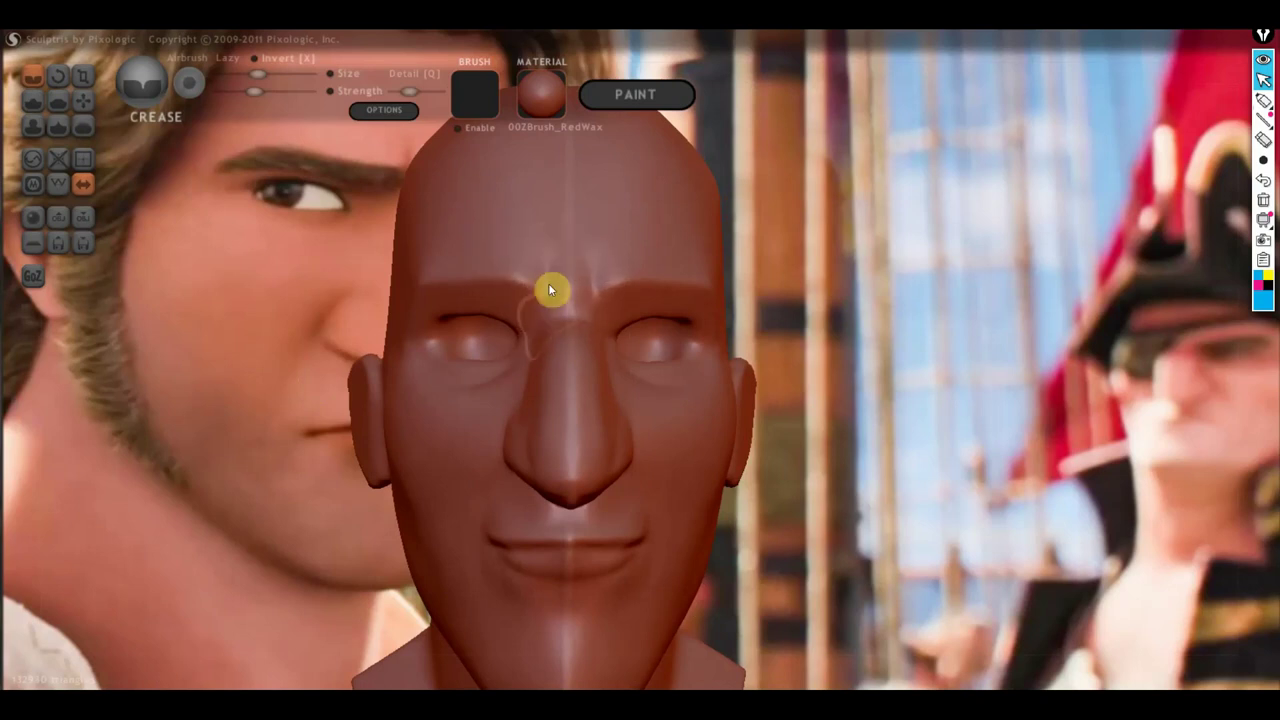
# Cut a crease line across the forehead and brow
pyautogui.scroll(-3, 554, 305)
pyautogui.scroll(-2, 569, 272)
pyautogui.scroll(-2, 672, 365)
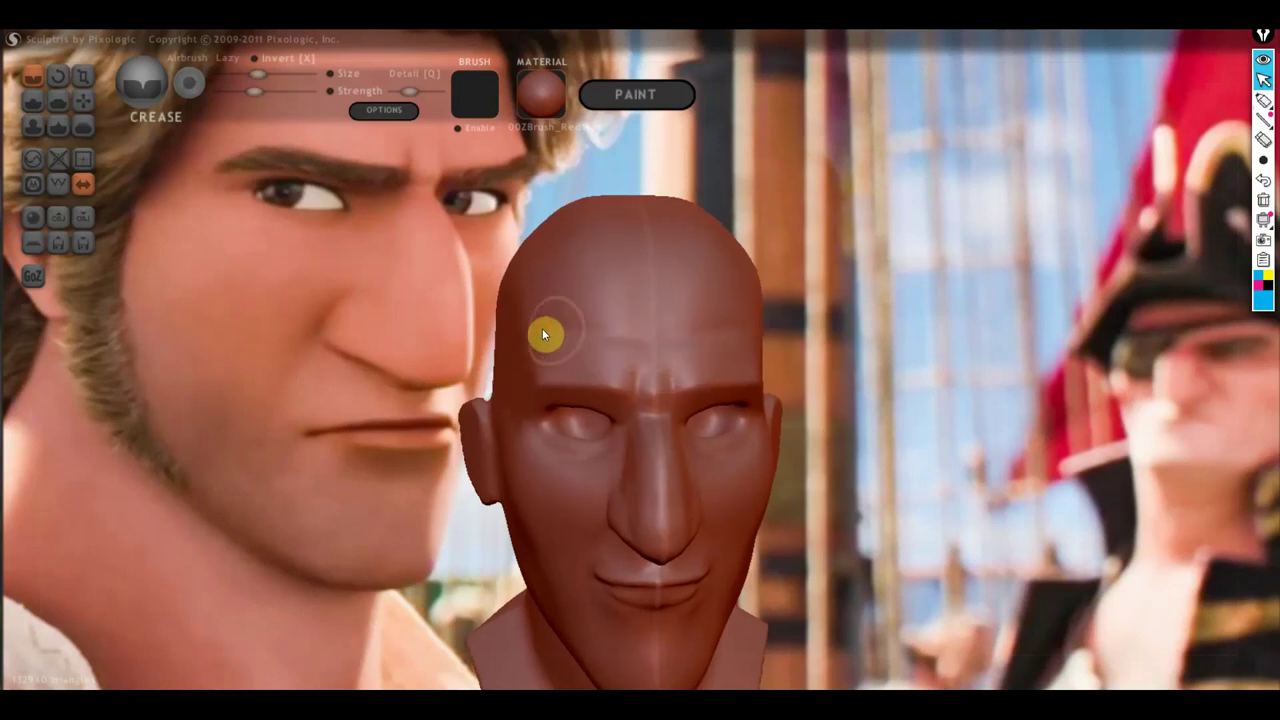
pyautogui.moveTo(662, 338)
pyautogui.mouseDown()
pyautogui.moveTo(556, 307)
pyautogui.moveTo(589, 295)
pyautogui.mouseUp()
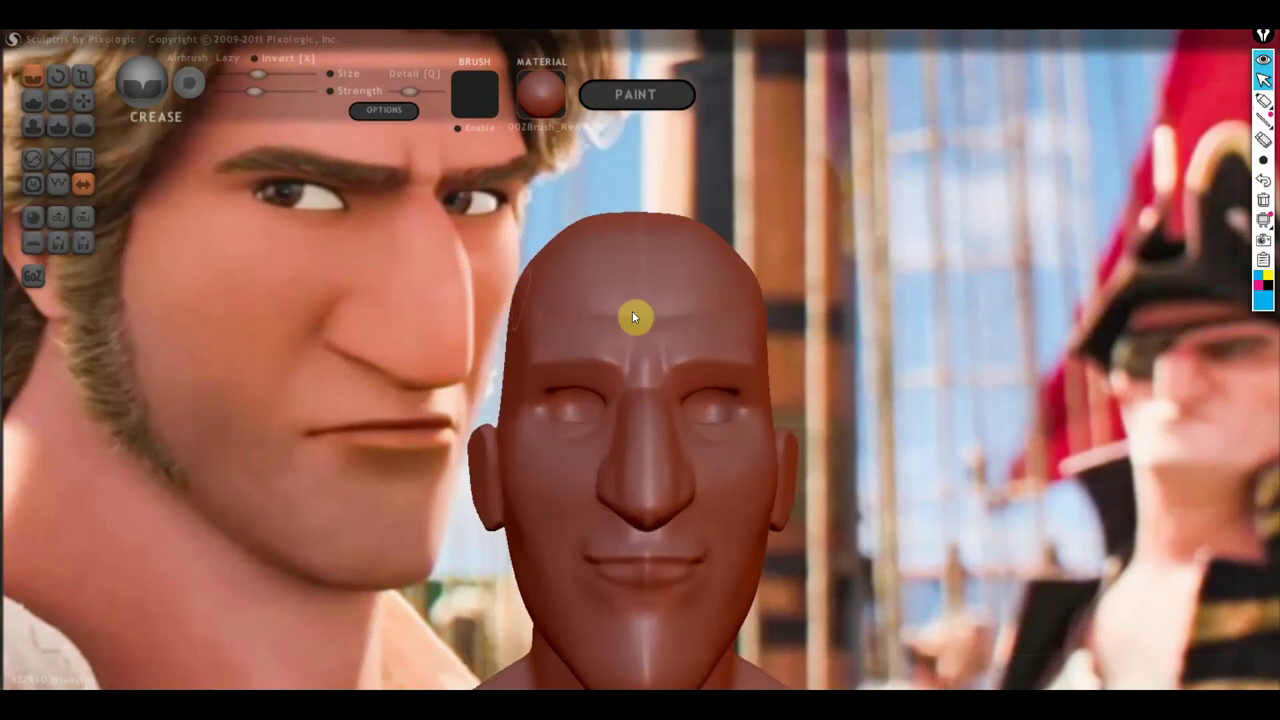
pyautogui.moveTo(568, 315); pyautogui.dragTo(786, 347, button='right')
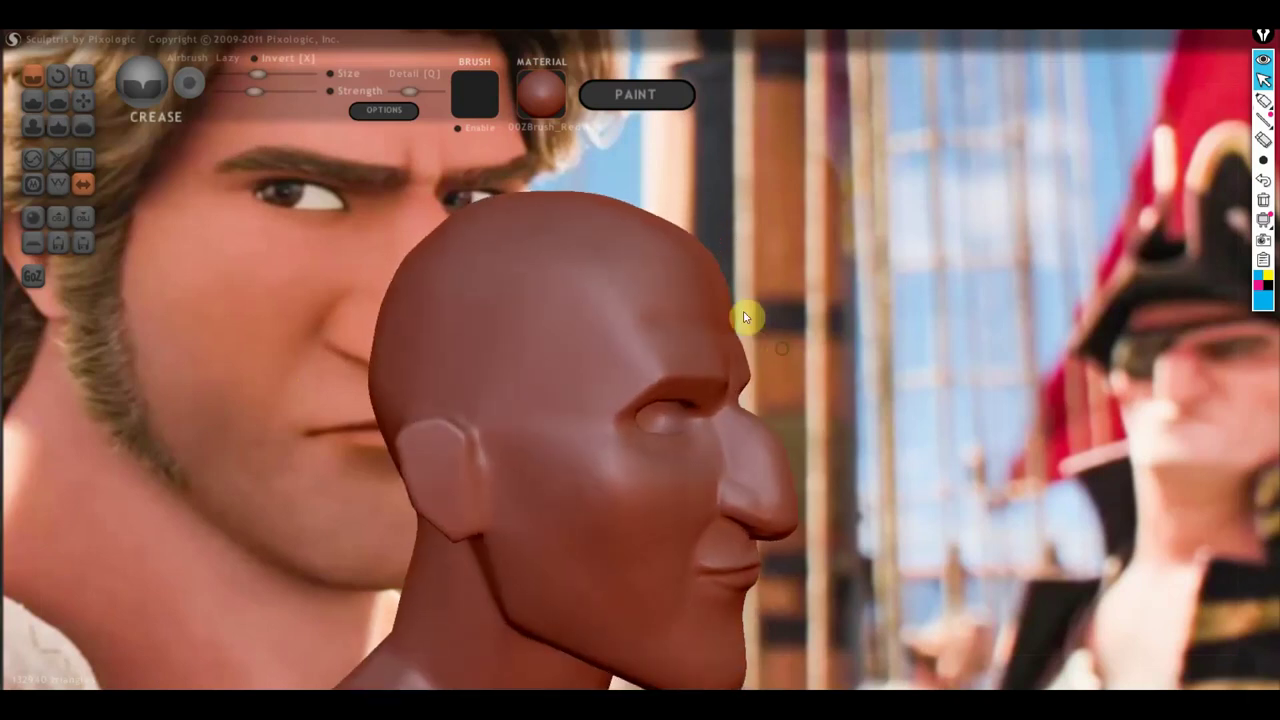
pyautogui.click(57, 101)
# Smooth the crown and upper forehead with Flatten, then check it from frontal and three-quarter views
pyautogui.moveTo(500, 275)
pyautogui.mouseDown(button='right')
pyautogui.moveTo(445, 267)
pyautogui.moveTo(649, 336)
pyautogui.mouseUp(button='right')
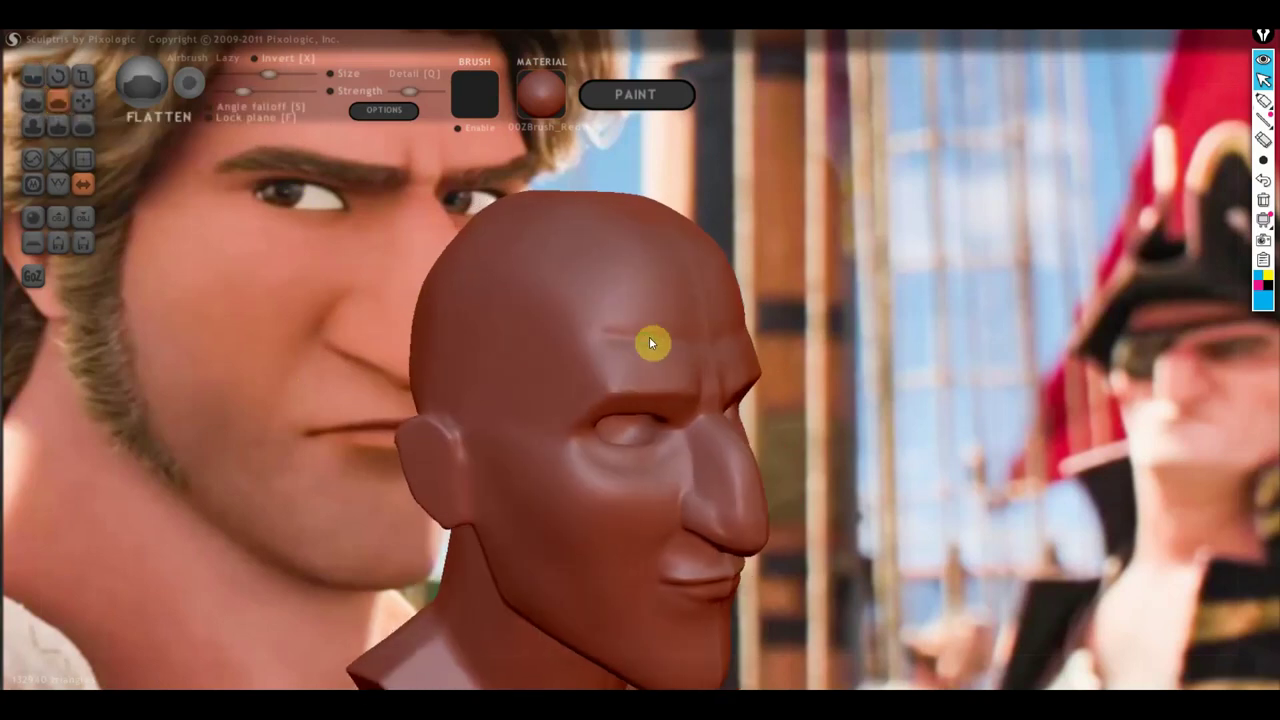
pyautogui.moveTo(656, 282); pyautogui.dragTo(638, 258, button='right')
pyautogui.moveTo(726, 250)
pyautogui.mouseDown()
pyautogui.moveTo(628, 266)
pyautogui.moveTo(648, 251)
pyautogui.moveTo(686, 280)
pyautogui.moveTo(630, 270)
pyautogui.moveTo(726, 274)
pyautogui.moveTo(623, 251)
pyautogui.moveTo(643, 234)
pyautogui.moveTo(705, 268)
pyautogui.moveTo(660, 280)
pyautogui.moveTo(671, 217)
pyautogui.moveTo(660, 249)
pyautogui.moveTo(725, 257)
pyautogui.moveTo(703, 277)
pyautogui.moveTo(660, 263)
pyautogui.moveTo(620, 271)
pyautogui.moveTo(615, 232)
pyautogui.moveTo(614, 266)
pyautogui.moveTo(646, 200)
pyautogui.moveTo(614, 220)
pyautogui.mouseUp()
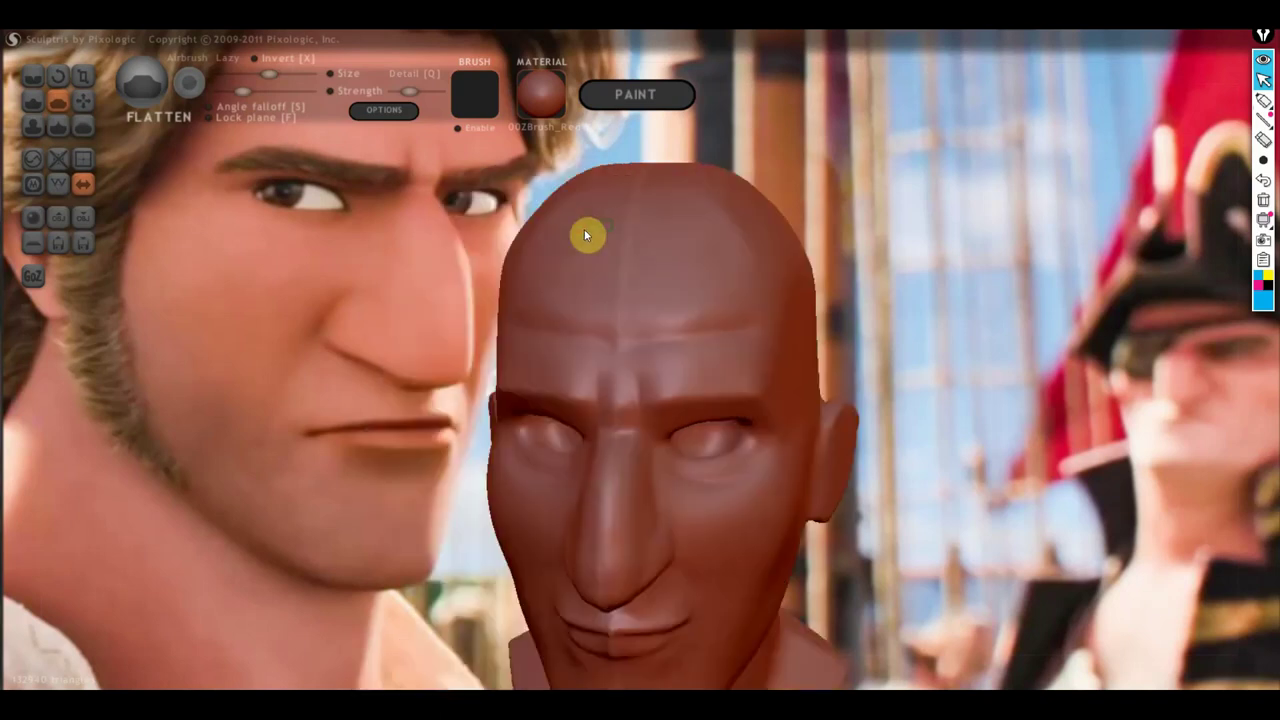
pyautogui.moveTo(584, 236); pyautogui.dragTo(482, 214, button='right')
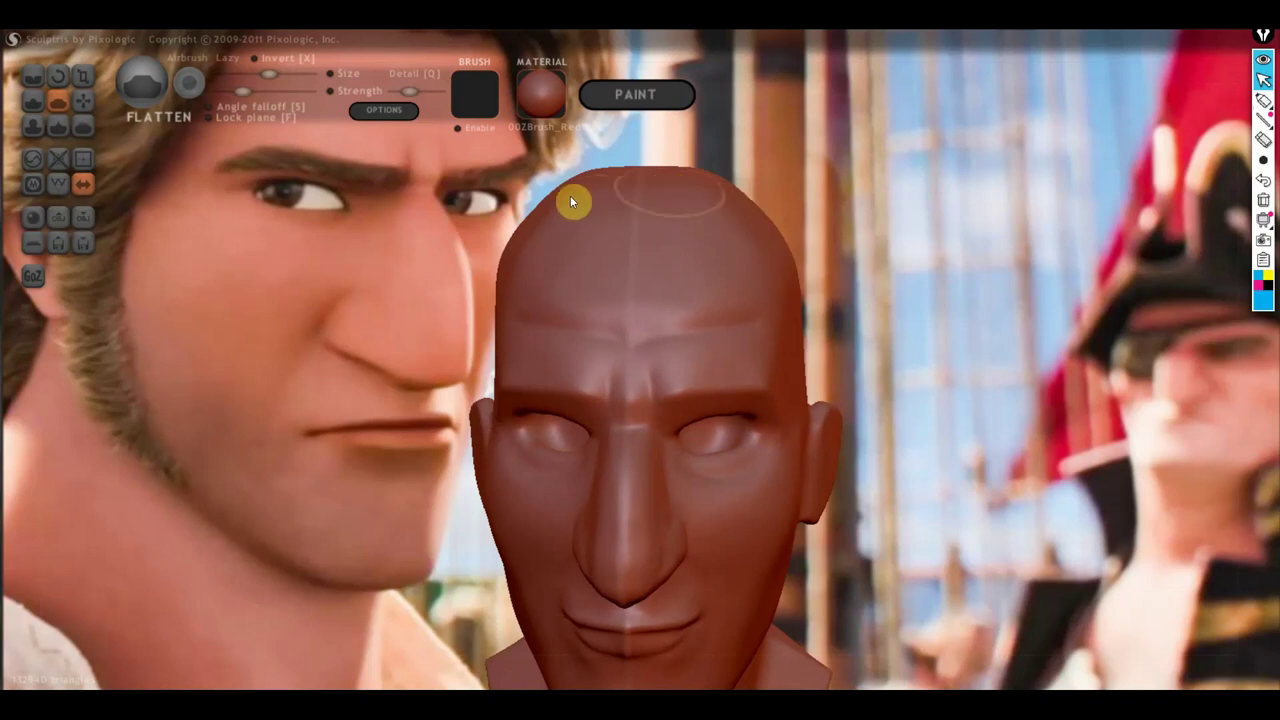
pyautogui.scroll(-3, 720, 244)
pyautogui.scroll(2, 756, 293)
pyautogui.scroll(1, 737, 400)
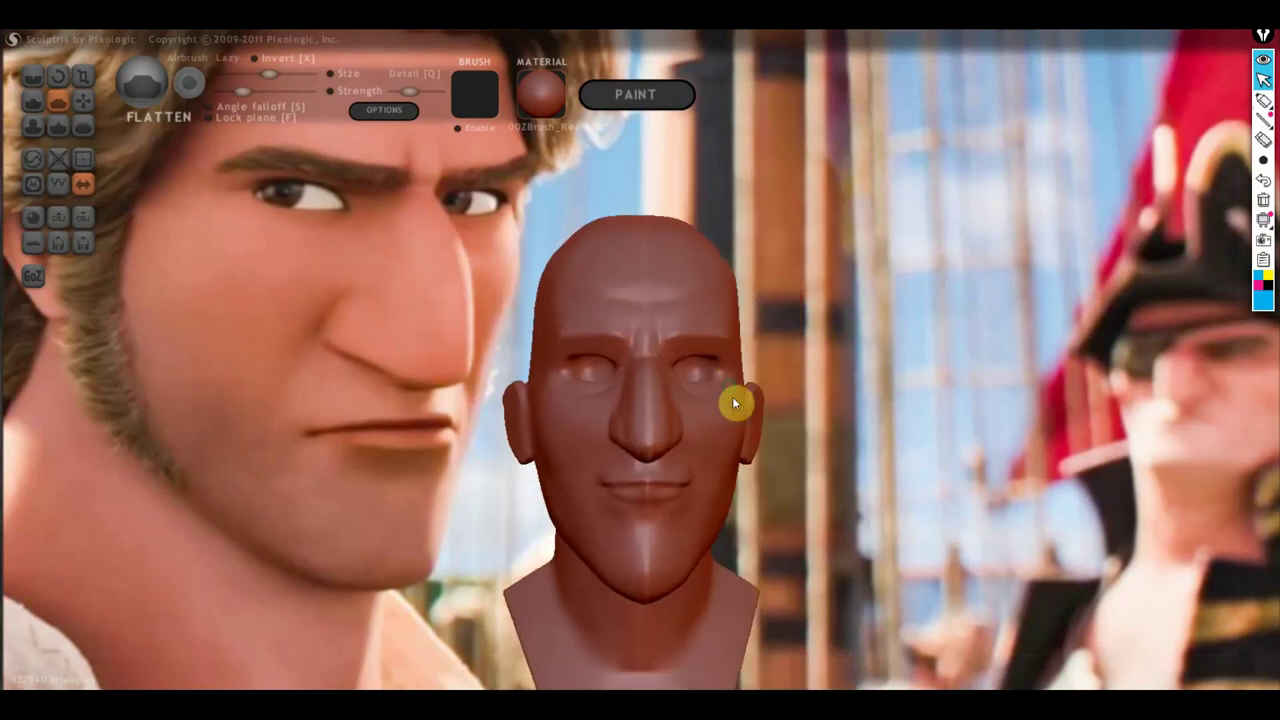
pyautogui.scroll(1, 700, 300)
pyautogui.scroll(1, 684, 312)
pyautogui.moveTo(620, 343); pyautogui.dragTo(663, 451, button='right')
pyautogui.scroll(2, 561, 346)
pyautogui.moveTo(560, 346); pyautogui.dragTo(714, 477, button='right')
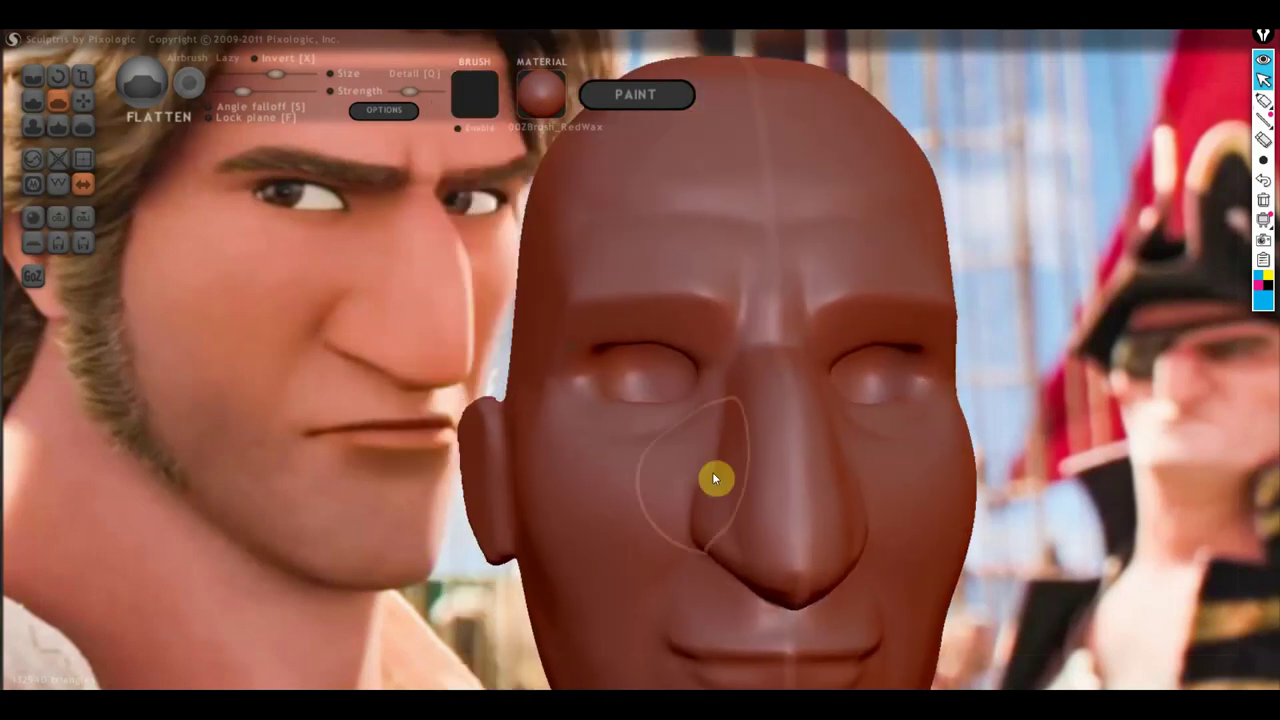
pyautogui.click(34, 101)
# Build up lower-lid bulges and grooves beneath both eyes with Draw strokes
pyautogui.scroll(2, 310, 310)
pyautogui.scroll(3, 621, 441)
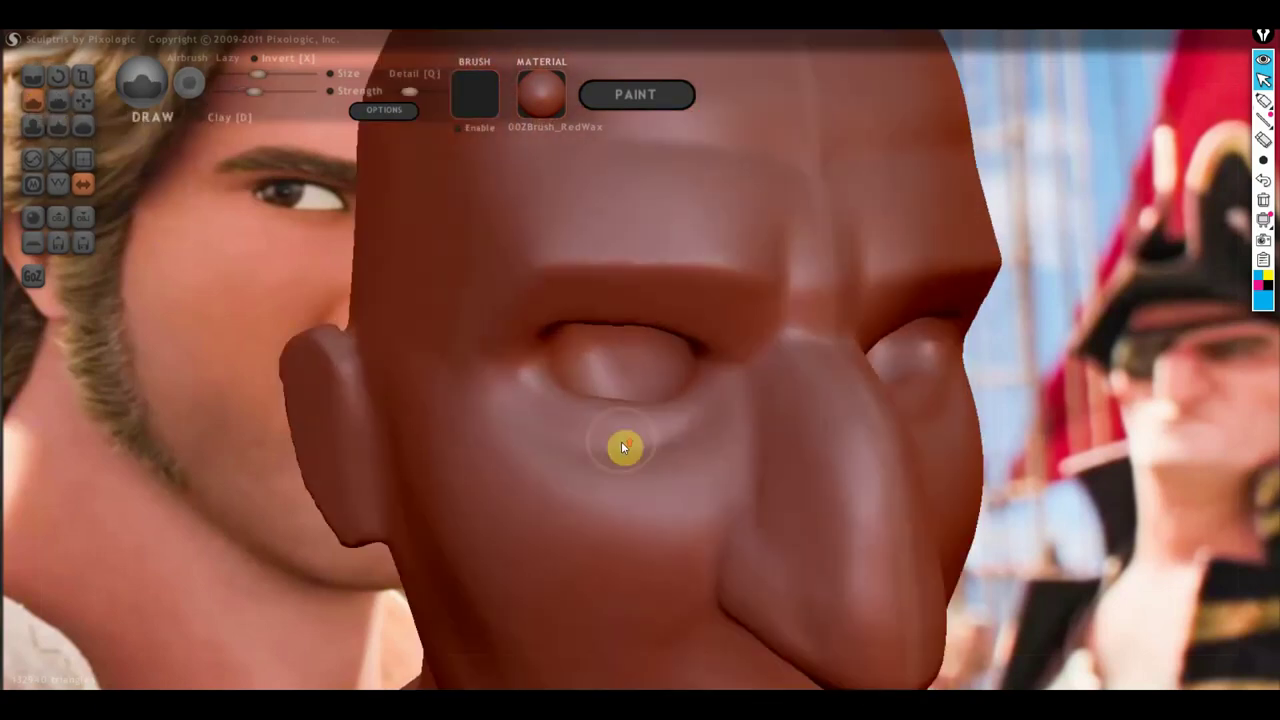
pyautogui.scroll(1, 694, 402)
pyautogui.moveTo(600, 418)
pyautogui.mouseDown()
pyautogui.moveTo(546, 400)
pyautogui.moveTo(681, 403)
pyautogui.moveTo(632, 430)
pyautogui.mouseUp()
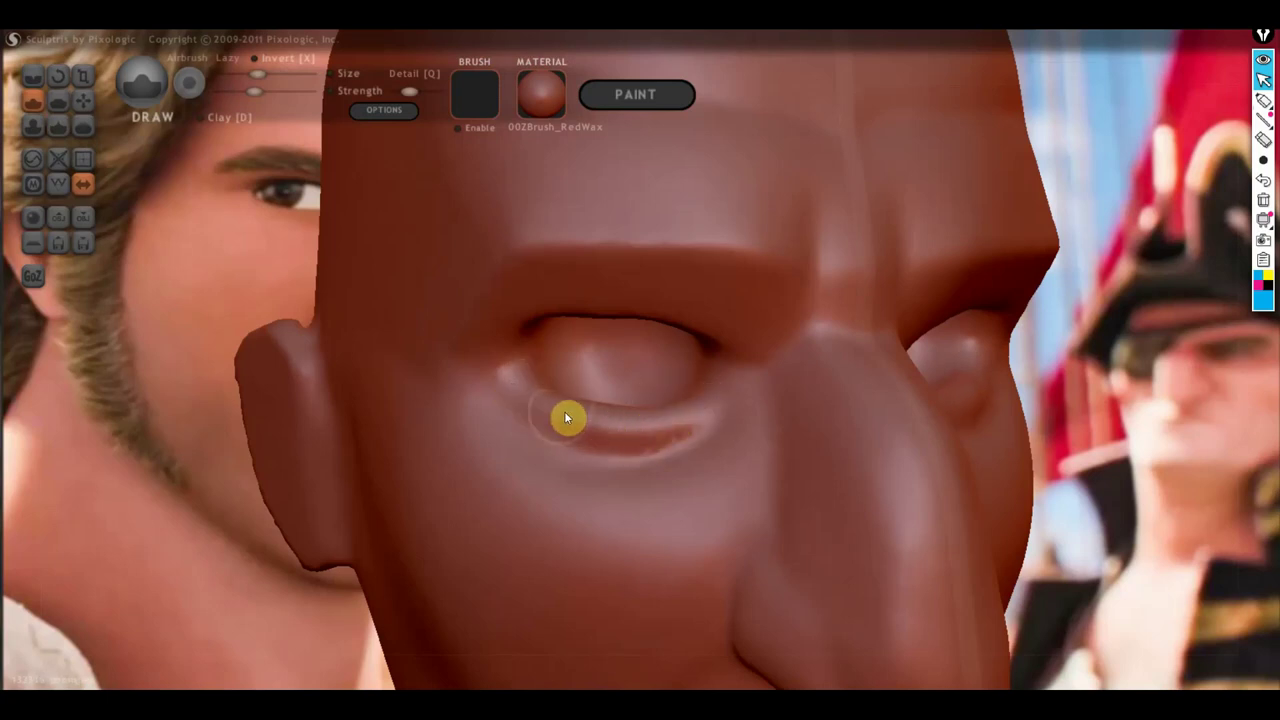
pyautogui.moveTo(689, 414)
pyautogui.mouseDown()
pyautogui.moveTo(586, 431)
pyautogui.moveTo(541, 413)
pyautogui.mouseUp()
pyautogui.scroll(-3, 575, 400)
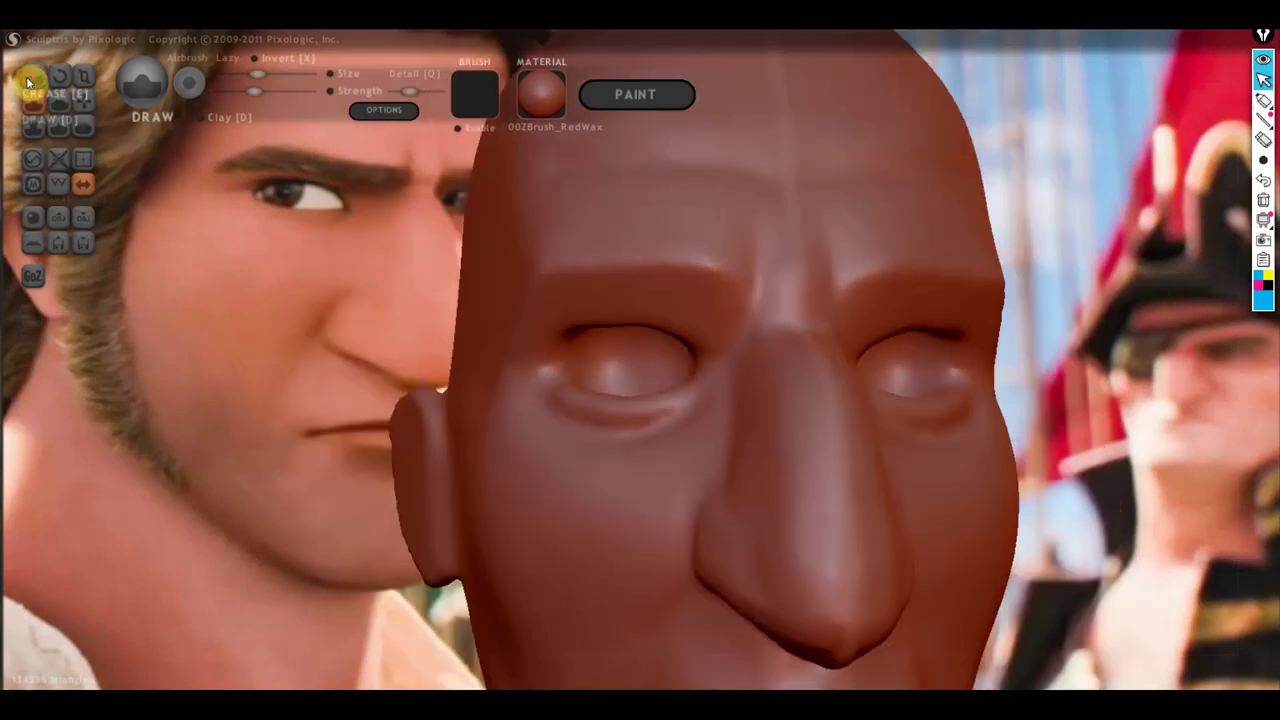
# With the Crease brush, extend the forehead crease down the nose bridge
pyautogui.click(33, 77)
pyautogui.moveTo(609, 392); pyautogui.dragTo(667, 397, button='right')
pyautogui.moveTo(743, 325); pyautogui.dragTo(705, 368)
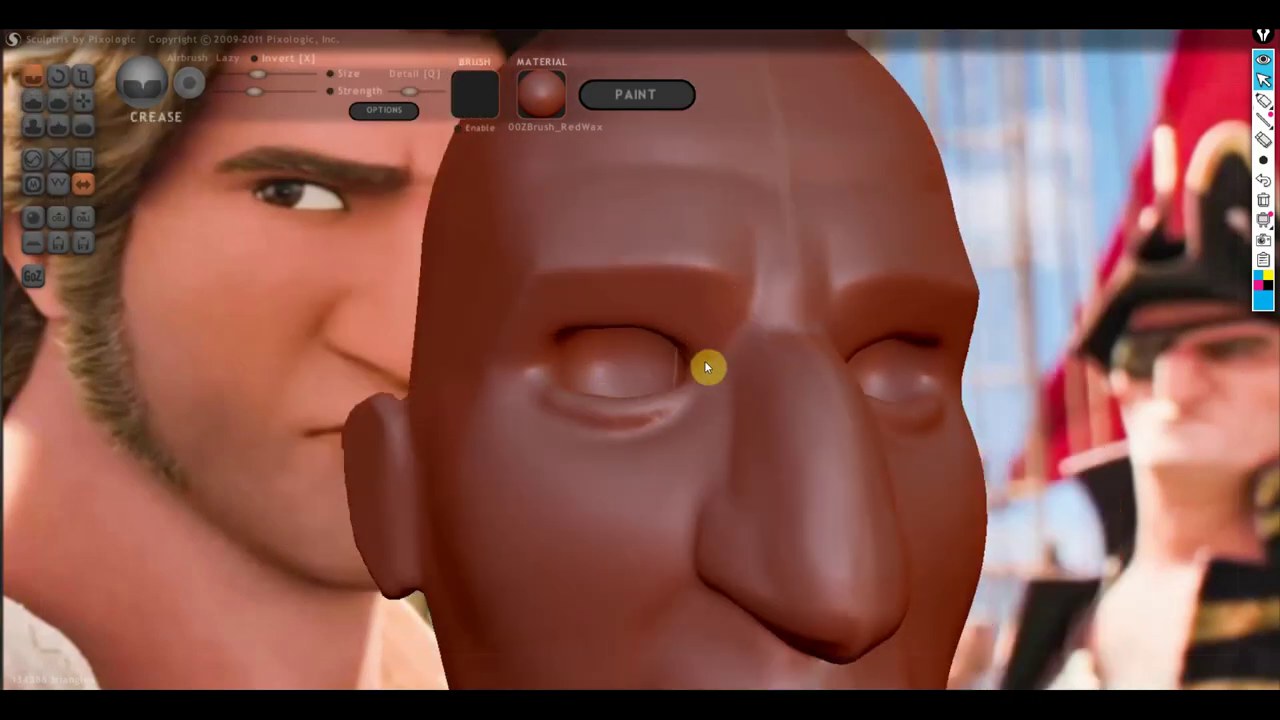
pyautogui.moveTo(543, 321); pyautogui.dragTo(591, 295, button='right')
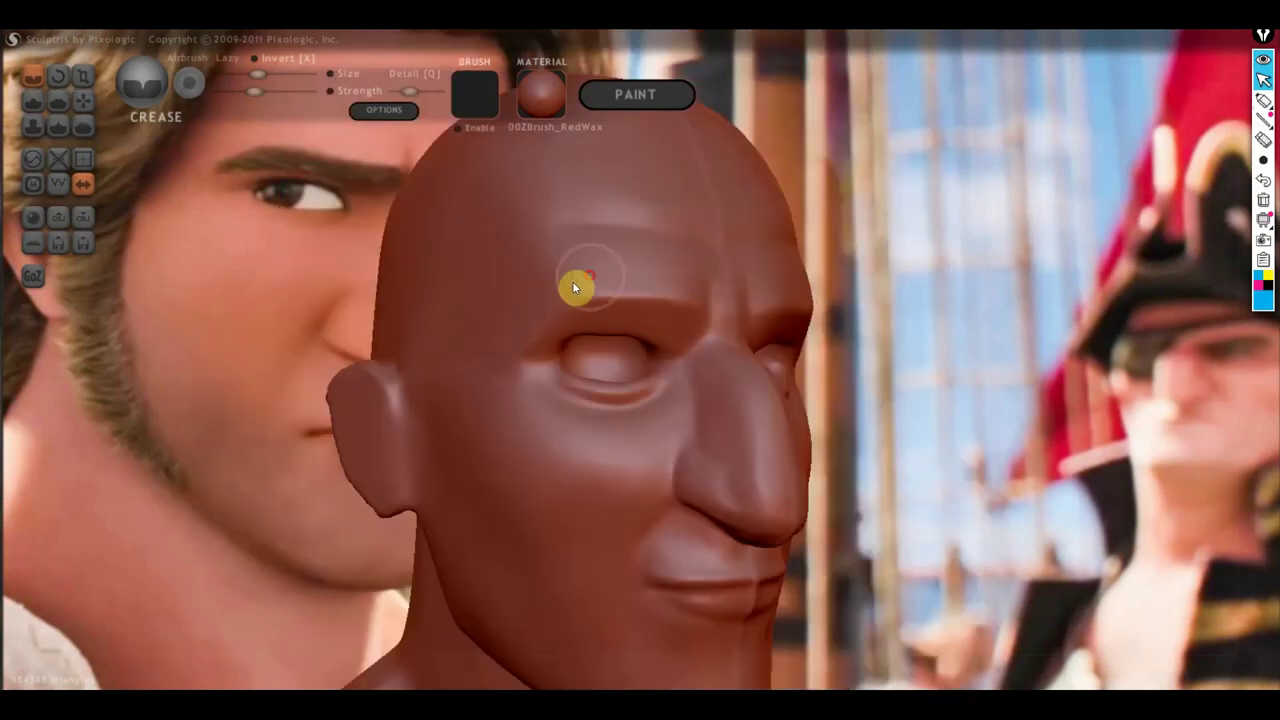
pyautogui.moveTo(593, 273)
pyautogui.mouseDown(button='right')
pyautogui.moveTo(590, 315)
pyautogui.moveTo(517, 306)
pyautogui.mouseUp(button='right')
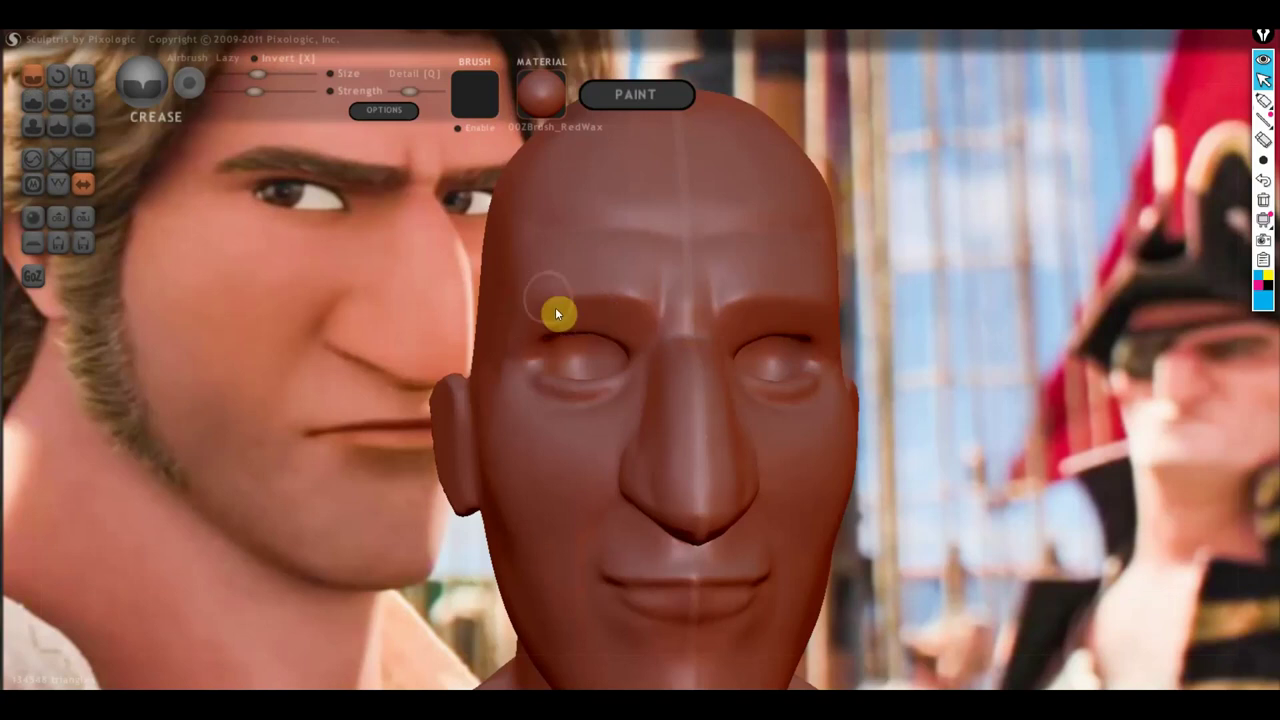
# With the Grab brush, lengthen the lower eyelid and reshape the outer eye corner
pyautogui.click(83, 100)
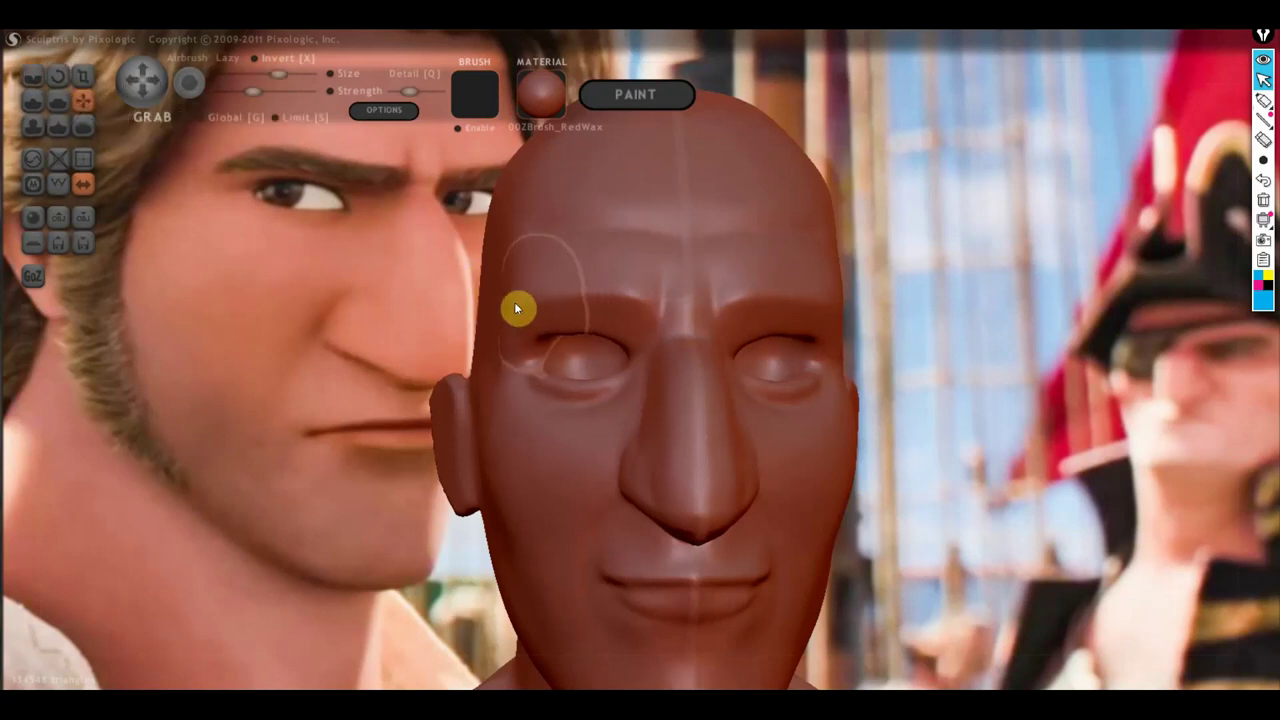
pyautogui.scroll(-3, 520, 360)
pyautogui.scroll(-2, 580, 430)
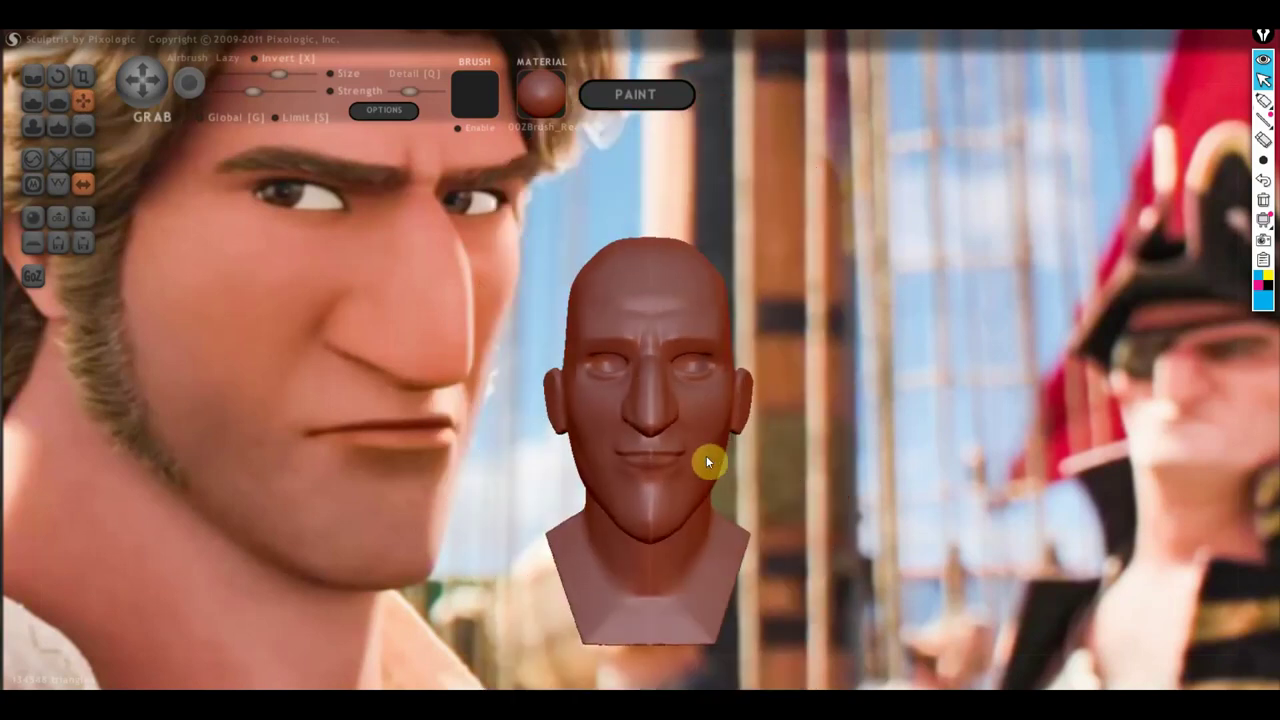
pyautogui.scroll(3, 690, 400)
pyautogui.scroll(2, 620, 360)
pyautogui.scroll(1, 579, 400)
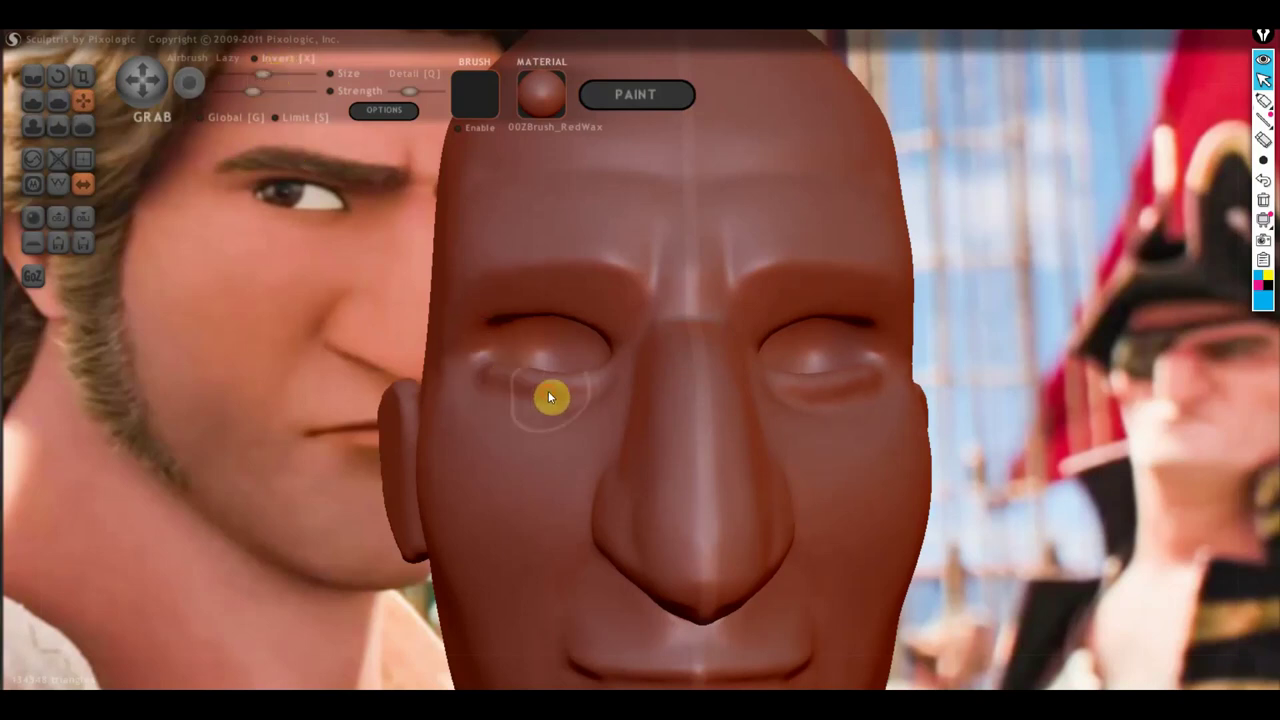
pyautogui.moveTo(548, 382); pyautogui.dragTo(599, 395)
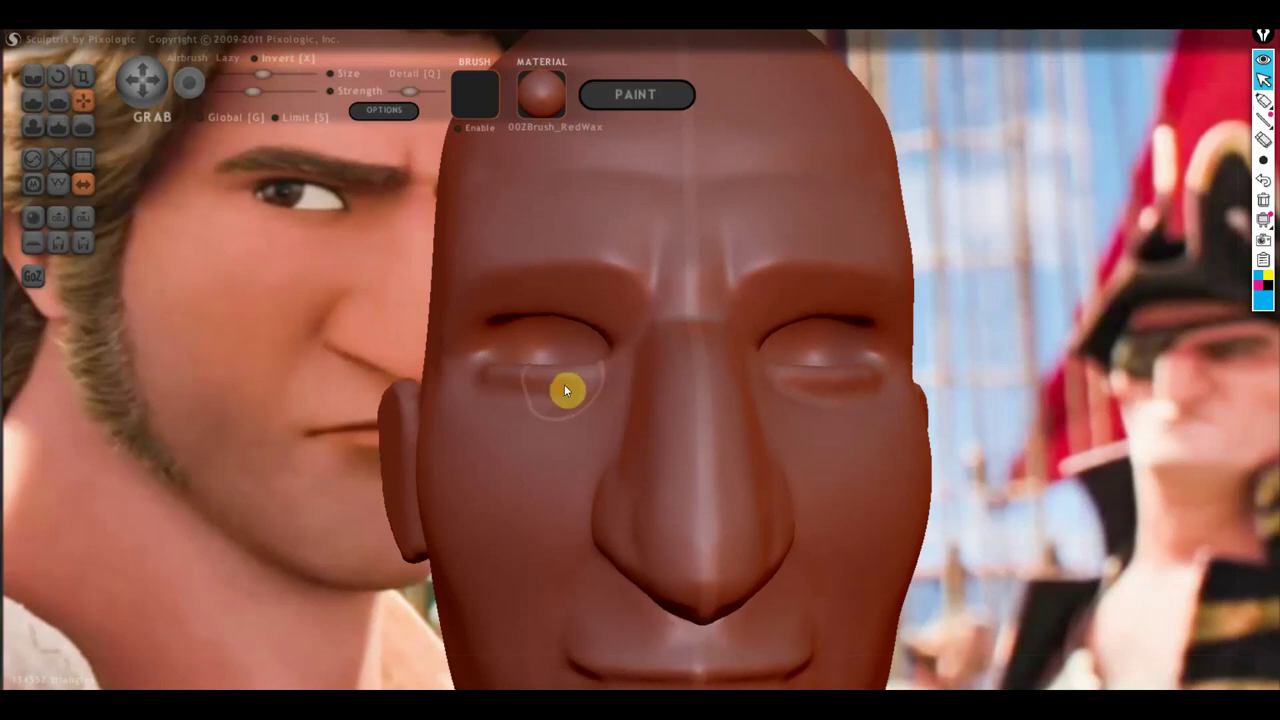
pyautogui.moveTo(488, 375); pyautogui.dragTo(482, 368)
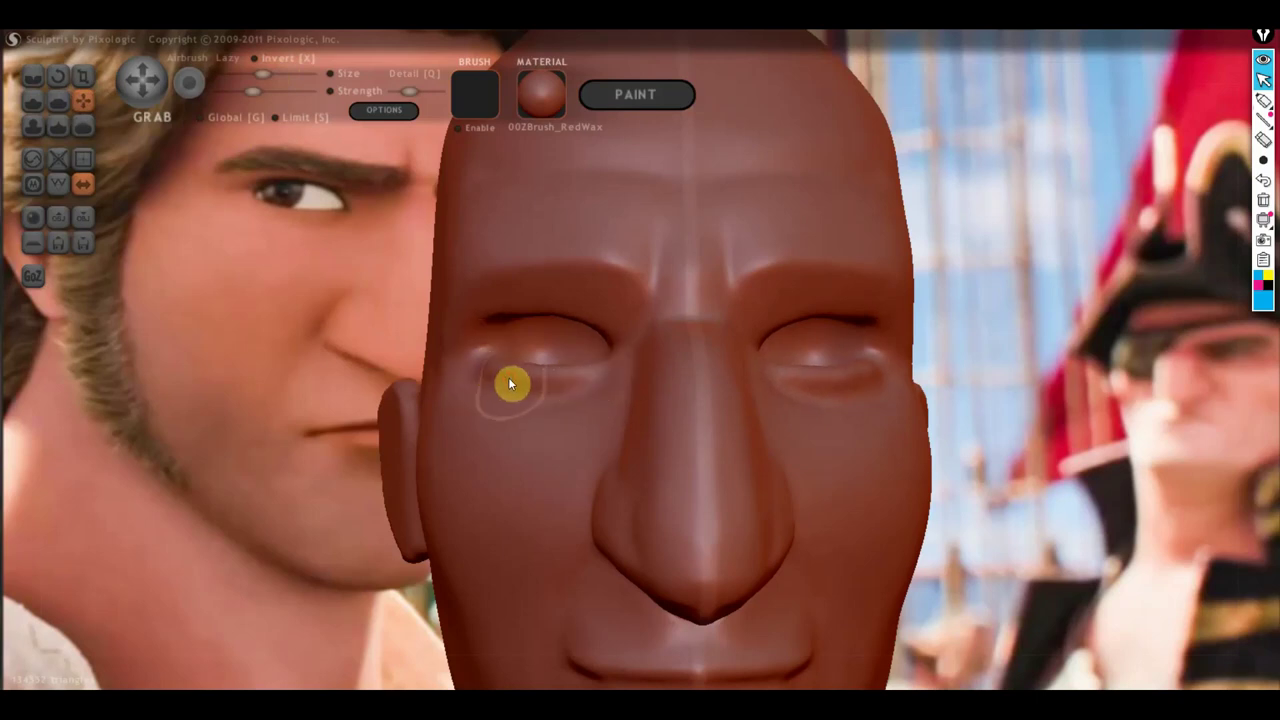
# Pull the brow toward the nose bridge, then rotate to view the right side
pyautogui.moveTo(556, 307)
pyautogui.mouseDown()
pyautogui.moveTo(580, 300)
pyautogui.moveTo(594, 314)
pyautogui.moveTo(609, 289)
pyautogui.moveTo(605, 302)
pyautogui.mouseUp()
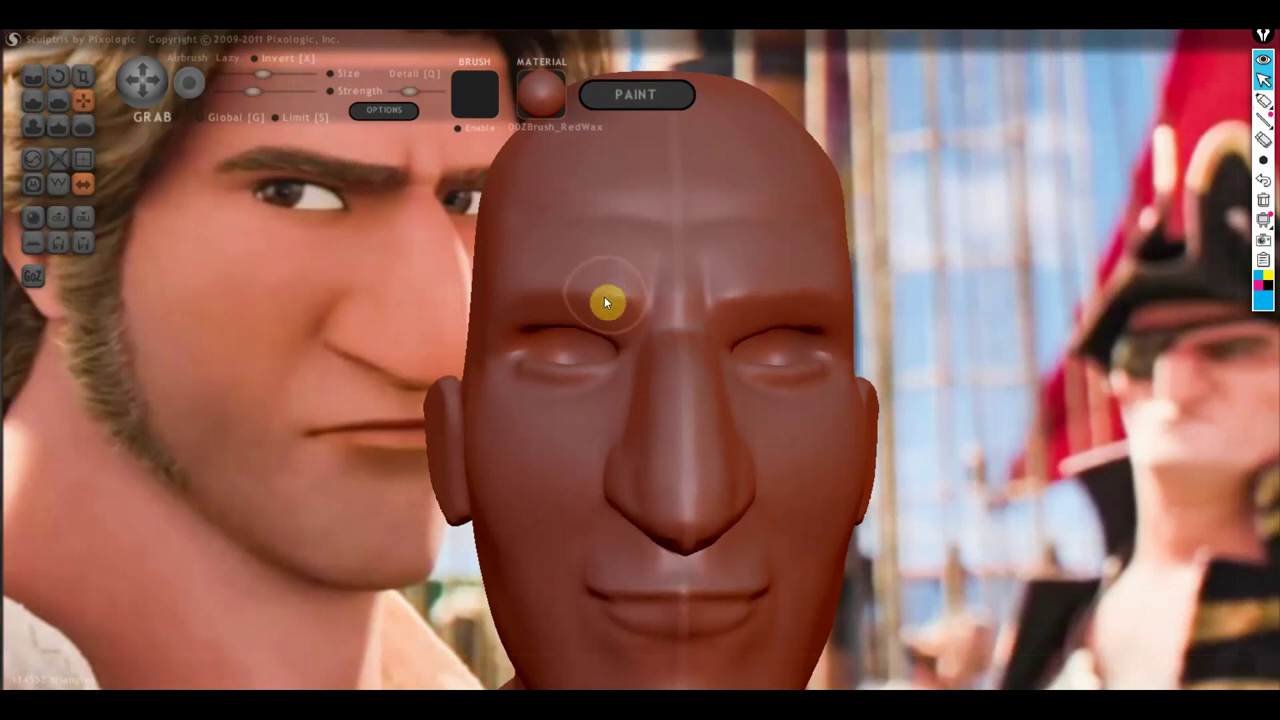
pyautogui.scroll(-2, 534, 288)
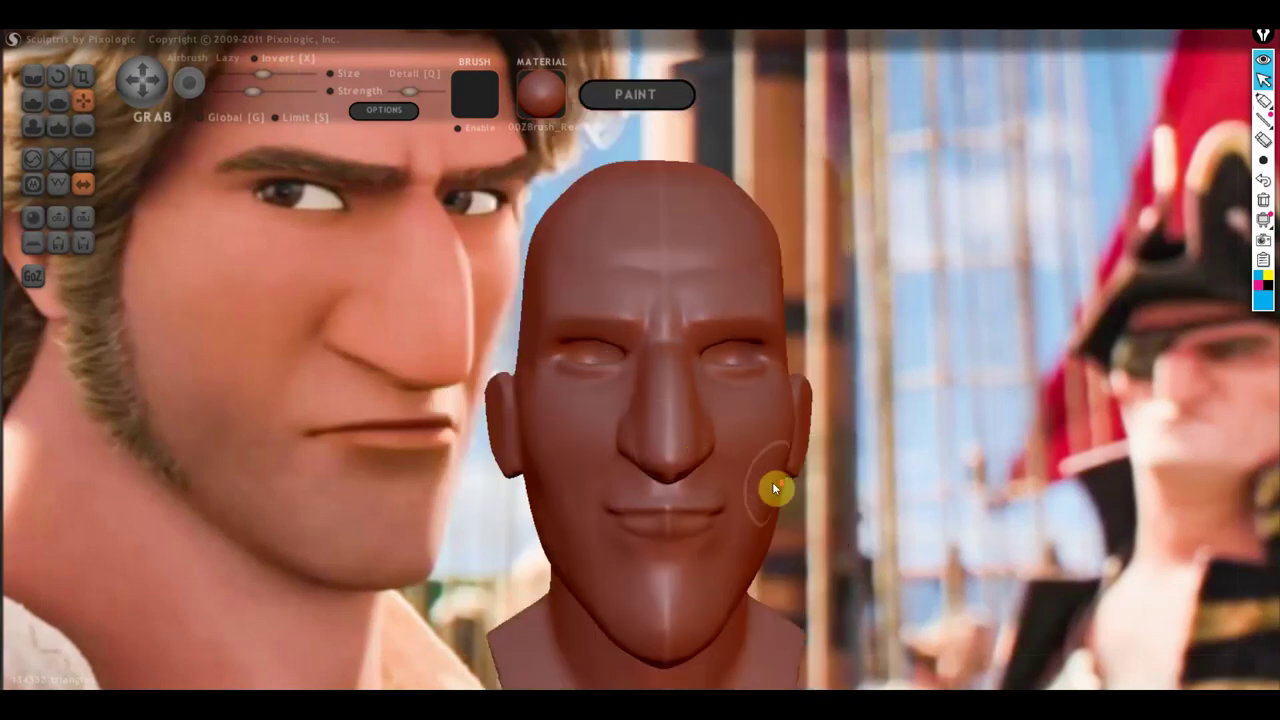
pyautogui.scroll(-2, 773, 484)
pyautogui.scroll(2, 651, 503)
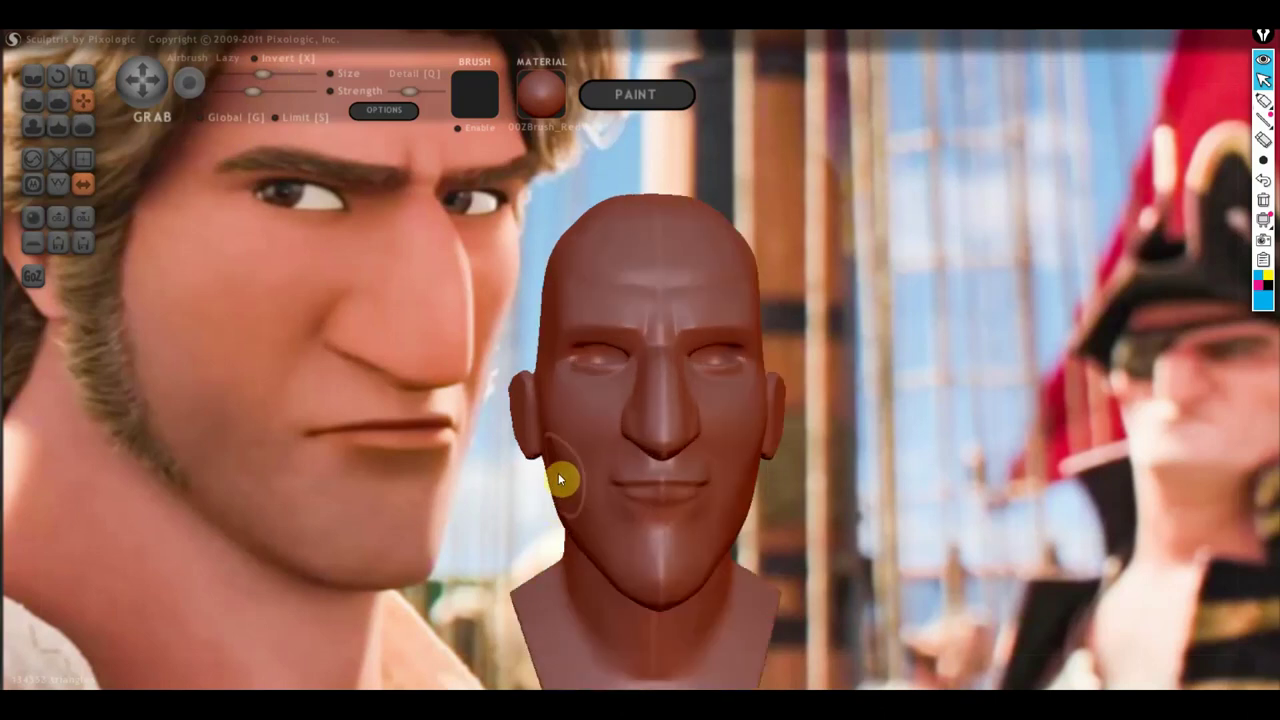
pyautogui.moveTo(574, 500)
pyautogui.mouseDown(button='right')
pyautogui.moveTo(594, 531)
pyautogui.moveTo(639, 526)
pyautogui.moveTo(617, 584)
pyautogui.mouseUp(button='right')
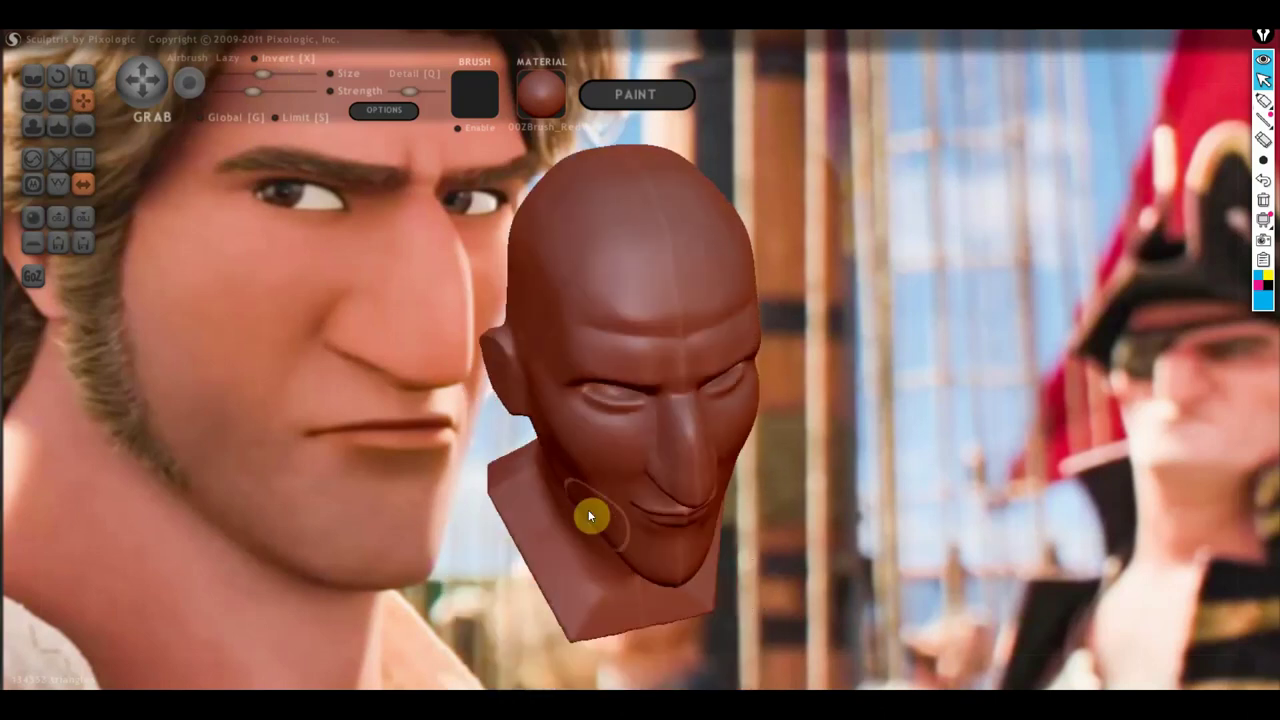
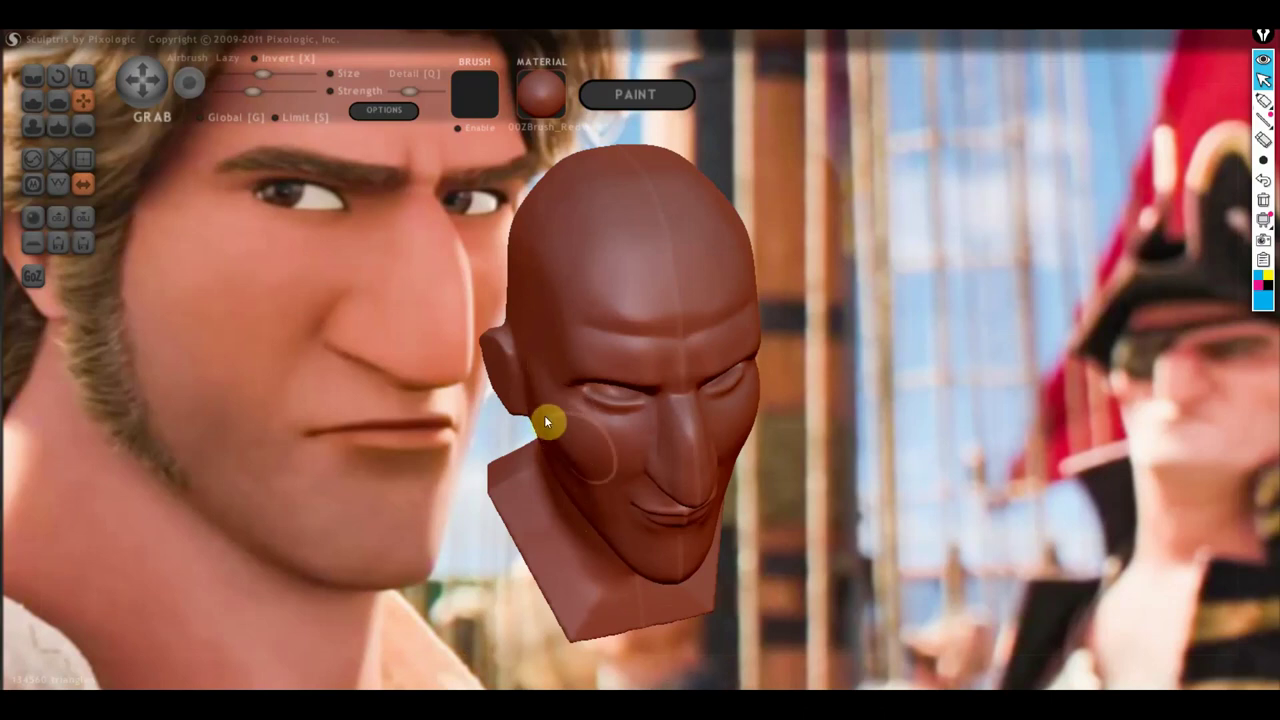
# Flatten the bulge on the cheek with the Flatten brush
pyautogui.scroll(2, 550, 428)
pyautogui.scroll(2, 570, 426)
pyautogui.moveTo(511, 524)
pyautogui.mouseDown(button='right')
pyautogui.moveTo(536, 539)
pyautogui.moveTo(526, 502)
pyautogui.mouseUp(button='right')
pyautogui.scroll(-3, 557, 466)
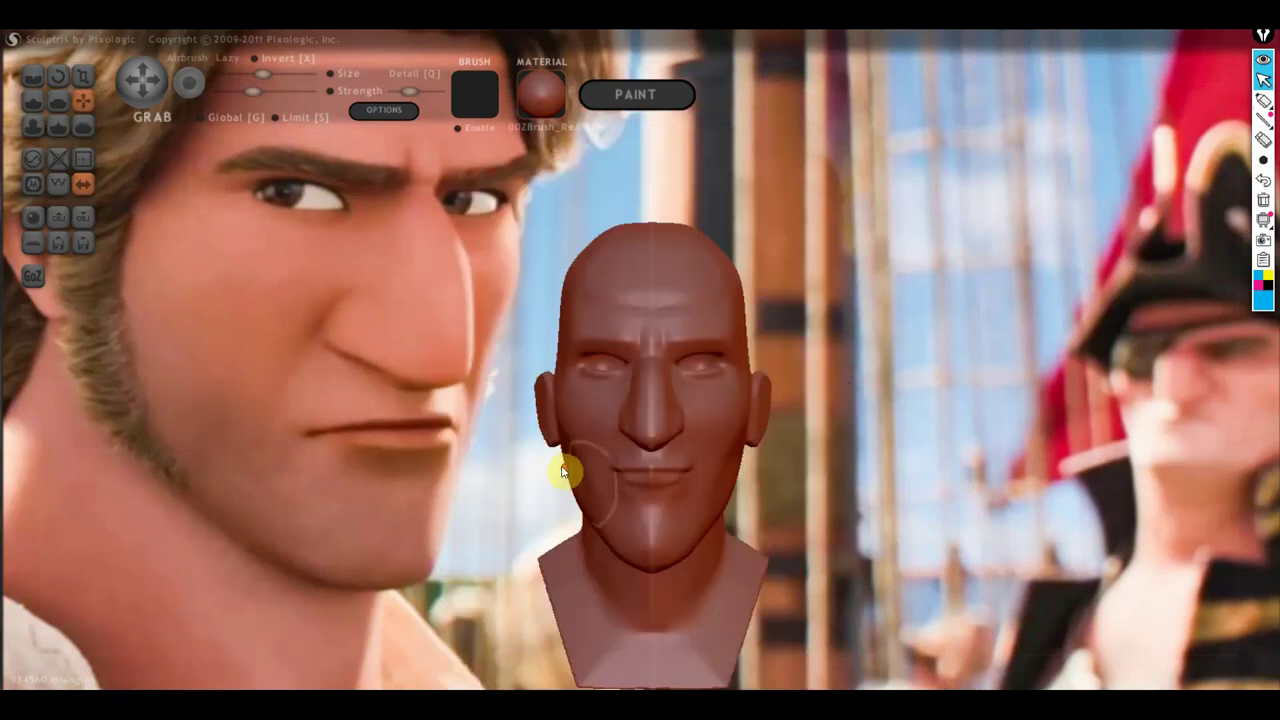
pyautogui.scroll(1, 758, 482)
pyautogui.moveTo(714, 480); pyautogui.dragTo(903, 497, button='right')
pyautogui.scroll(3, 785, 456)
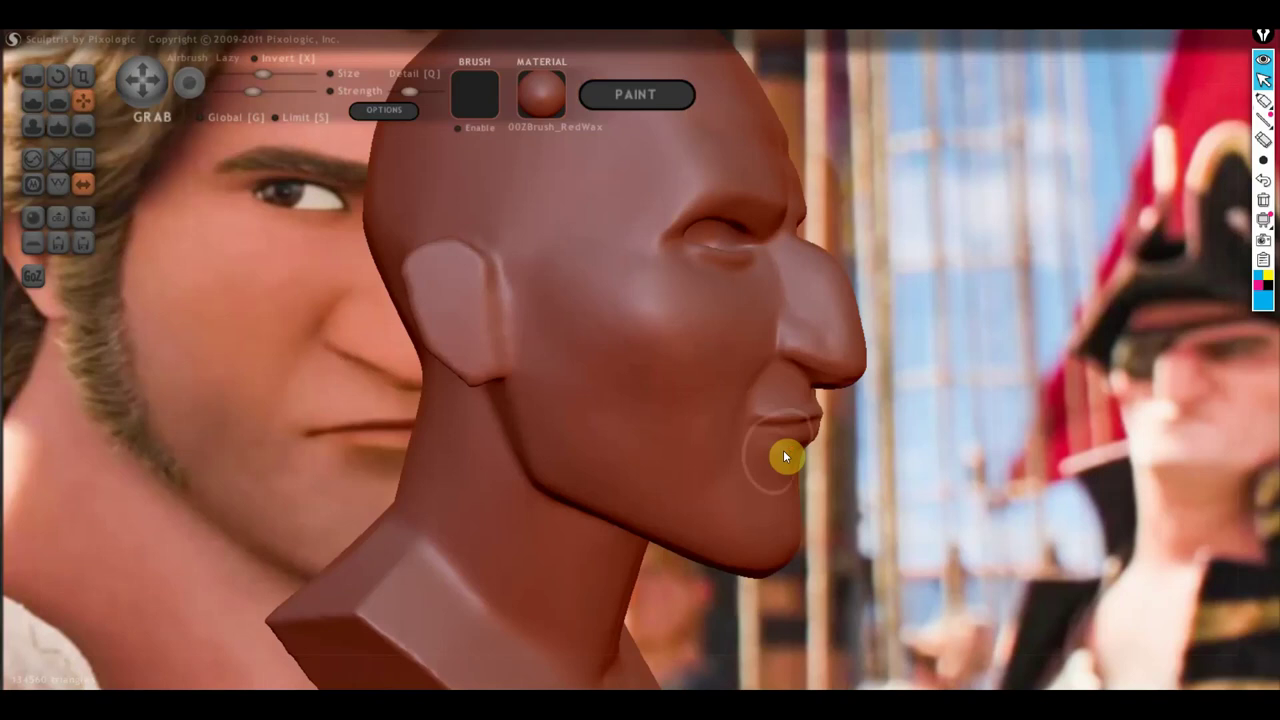
pyautogui.scroll(-2, 783, 452)
pyautogui.moveTo(784, 448)
pyautogui.mouseDown(button='right')
pyautogui.moveTo(771, 449)
pyautogui.moveTo(820, 449)
pyautogui.moveTo(635, 460)
pyautogui.moveTo(554, 434)
pyautogui.moveTo(425, 427)
pyautogui.mouseUp(button='right')
pyautogui.scroll(2, 425, 427)
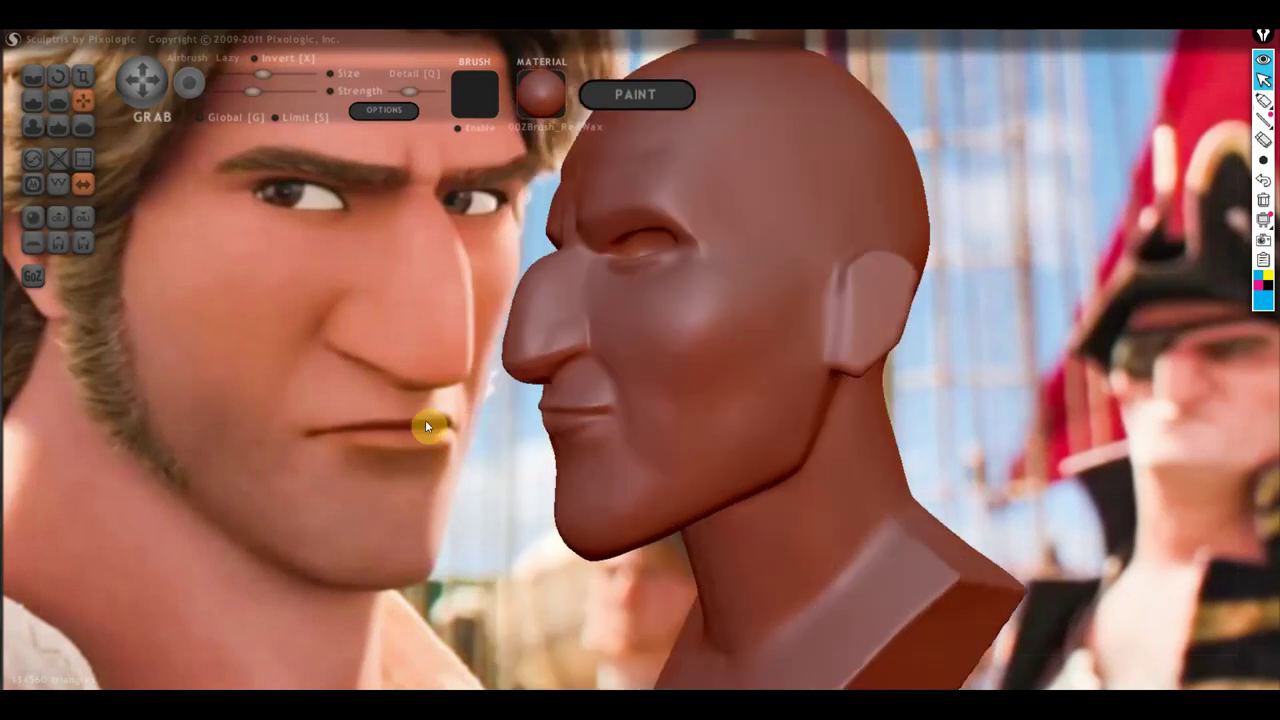
pyautogui.scroll(-1, 656, 520)
pyautogui.scroll(-2, 656, 520)
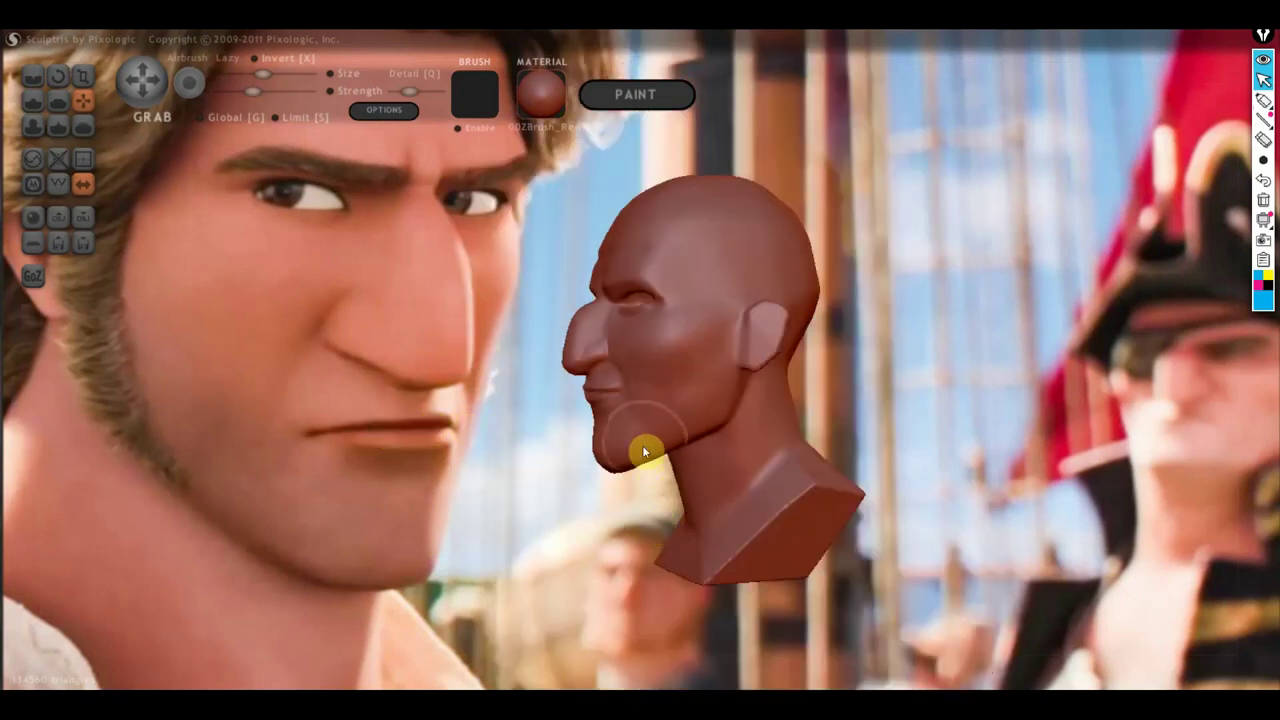
pyautogui.scroll(2, 690, 425)
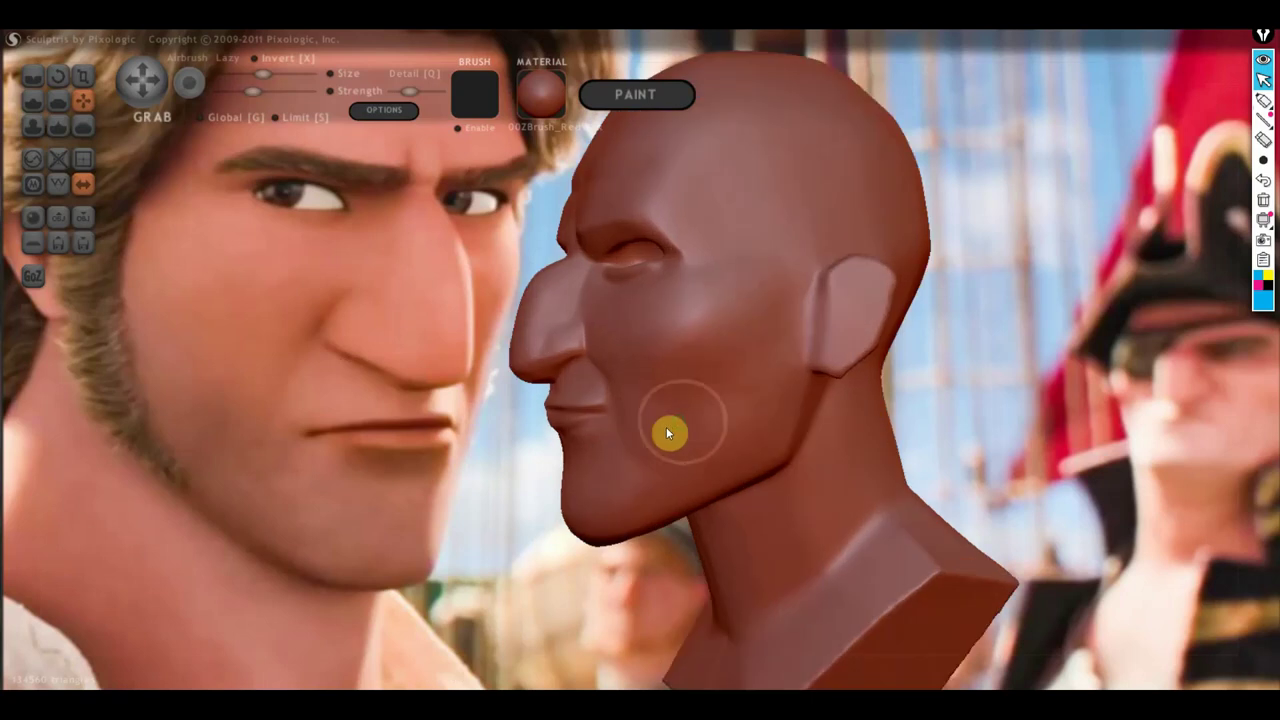
pyautogui.scroll(2, 620, 445)
pyautogui.moveTo(716, 398); pyautogui.dragTo(677, 406, button='right')
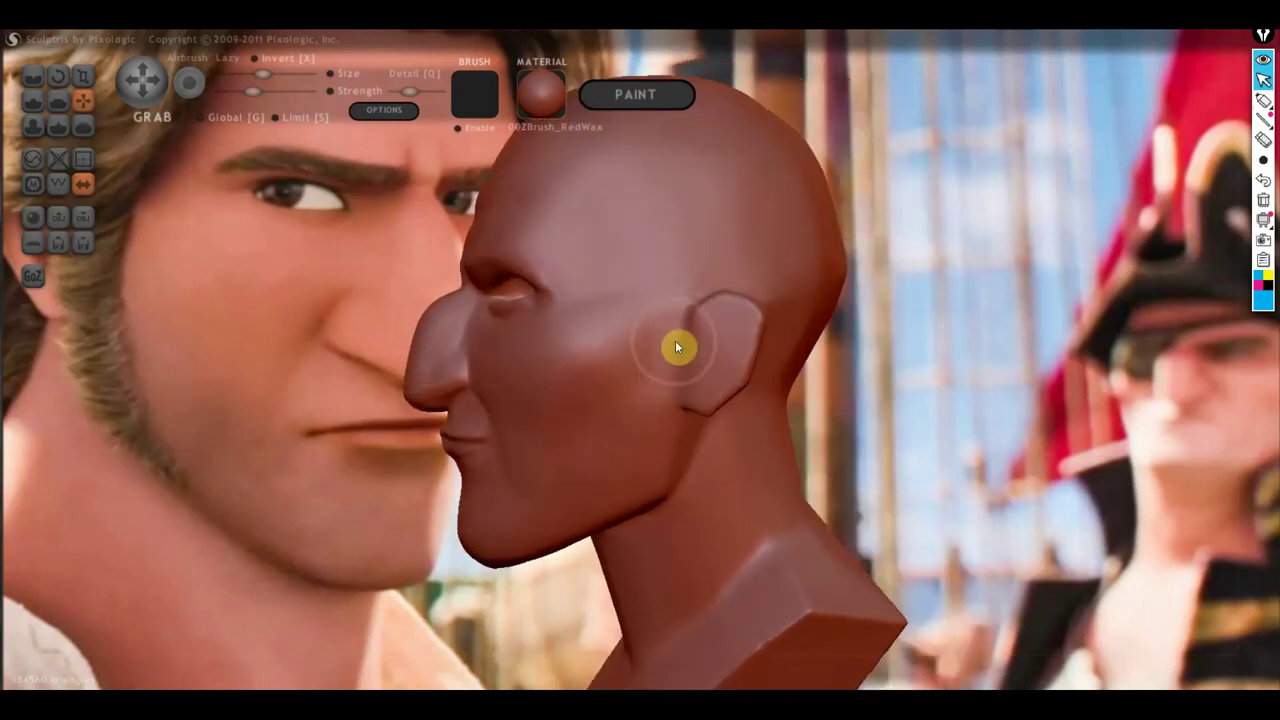
pyautogui.click(57, 101)
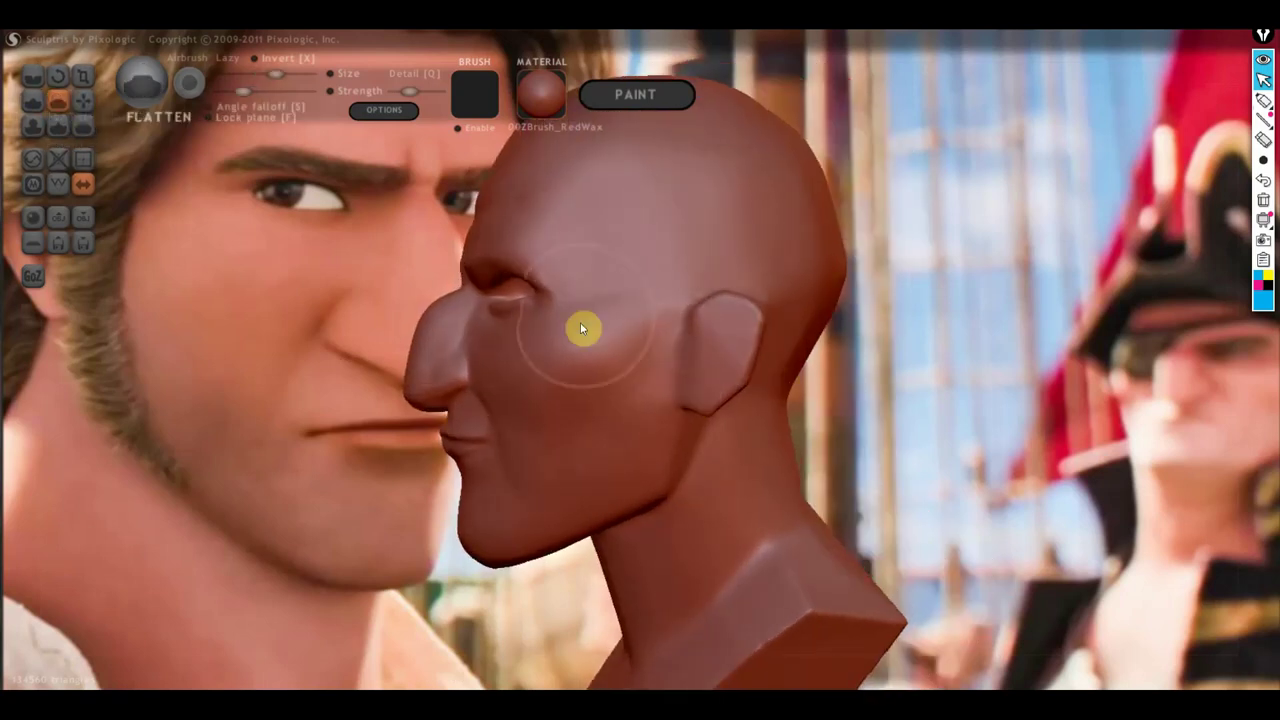
pyautogui.scroll(2, 595, 330)
pyautogui.moveTo(595, 332)
pyautogui.mouseDown()
pyautogui.moveTo(563, 334)
pyautogui.moveTo(526, 386)
pyautogui.moveTo(569, 220)
pyautogui.moveTo(608, 312)
pyautogui.moveTo(604, 407)
pyautogui.mouseUp()
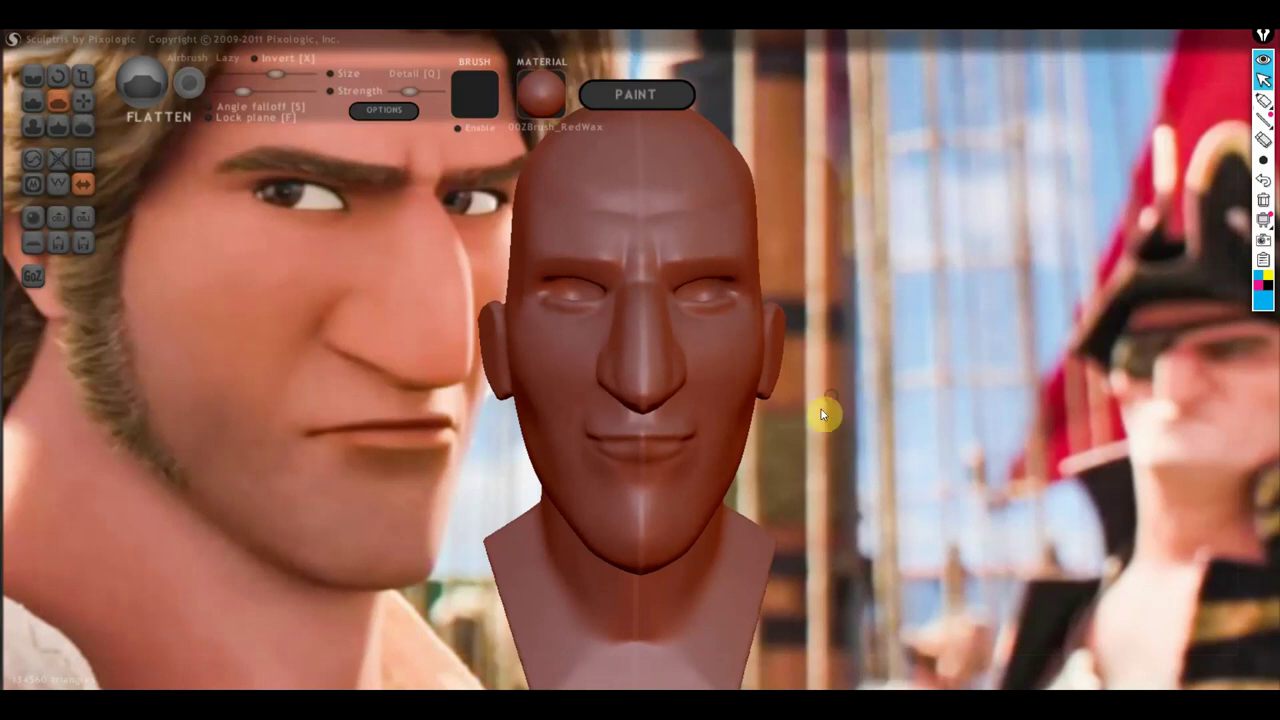
# Flatten and smooth the ear's surface, seen from a side profile
pyautogui.moveTo(780, 431)
pyautogui.mouseDown()
pyautogui.moveTo(594, 425)
pyautogui.moveTo(688, 447)
pyautogui.moveTo(615, 455)
pyautogui.mouseUp()
pyautogui.scroll(2, 889, 431)
pyautogui.scroll(2, 889, 431)
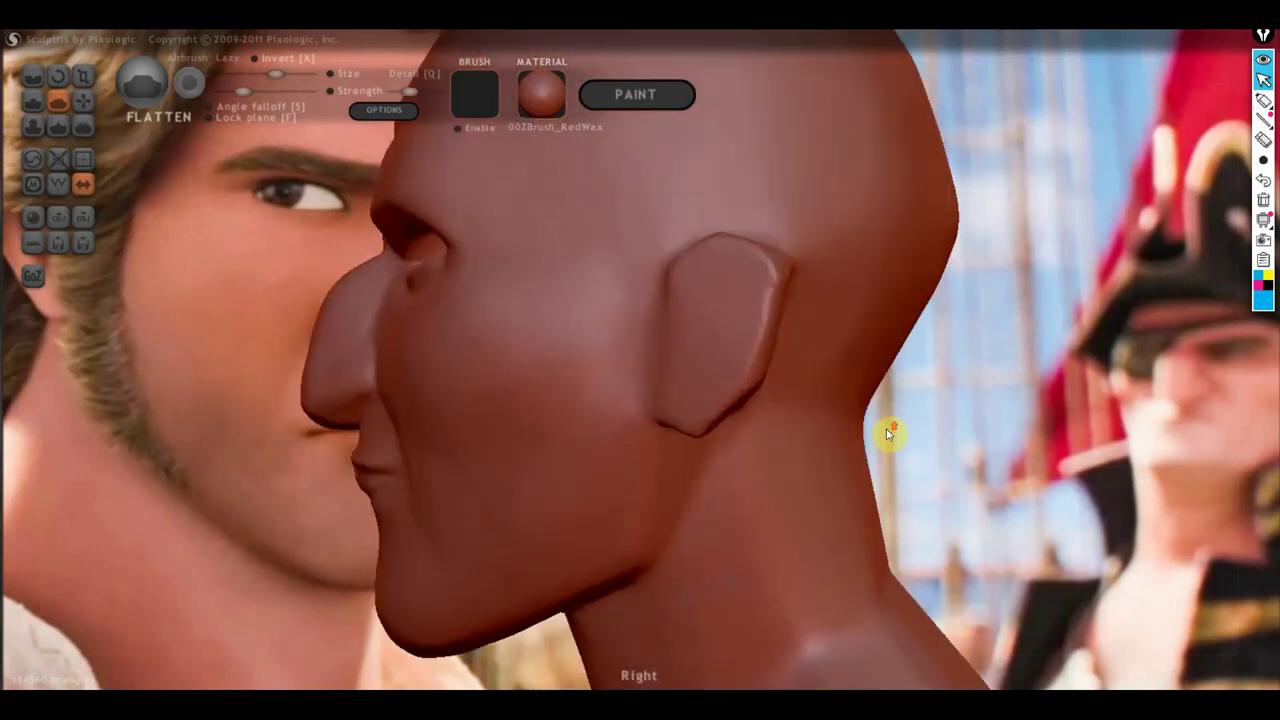
pyautogui.scroll(2, 889, 431)
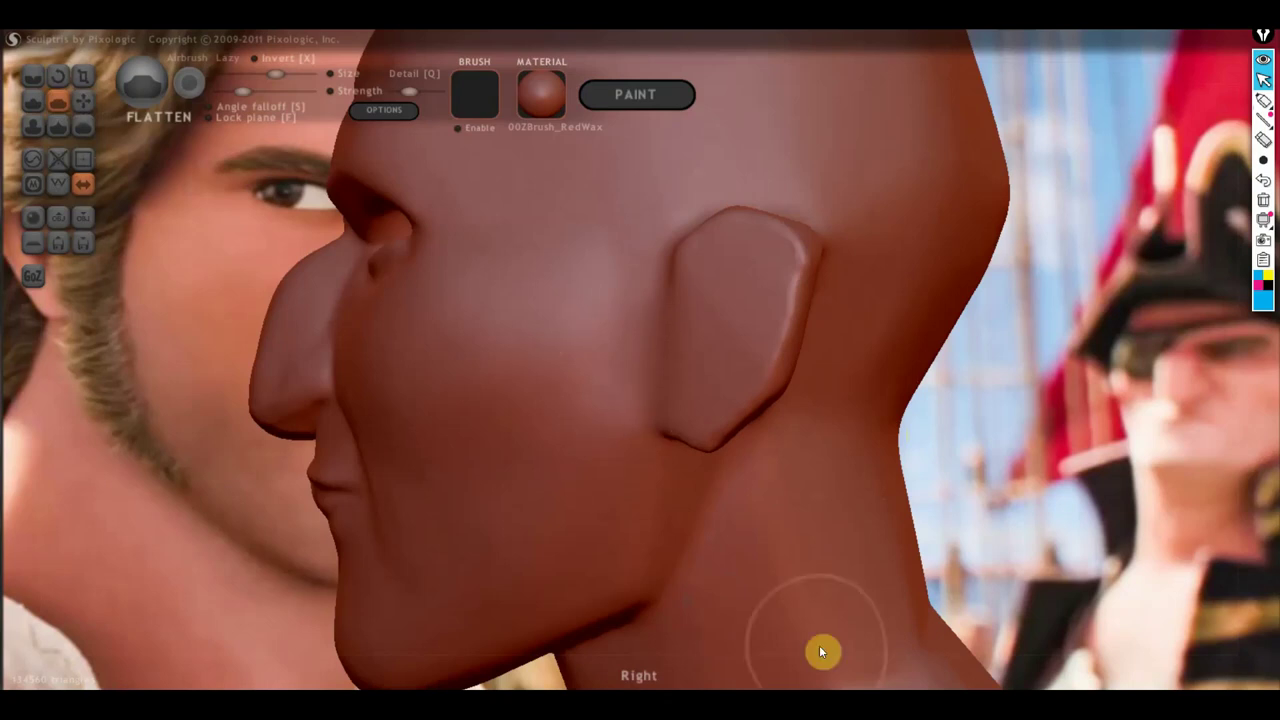
pyautogui.moveTo(764, 334)
pyautogui.mouseDown()
pyautogui.moveTo(783, 266)
pyautogui.moveTo(795, 269)
pyautogui.mouseUp()
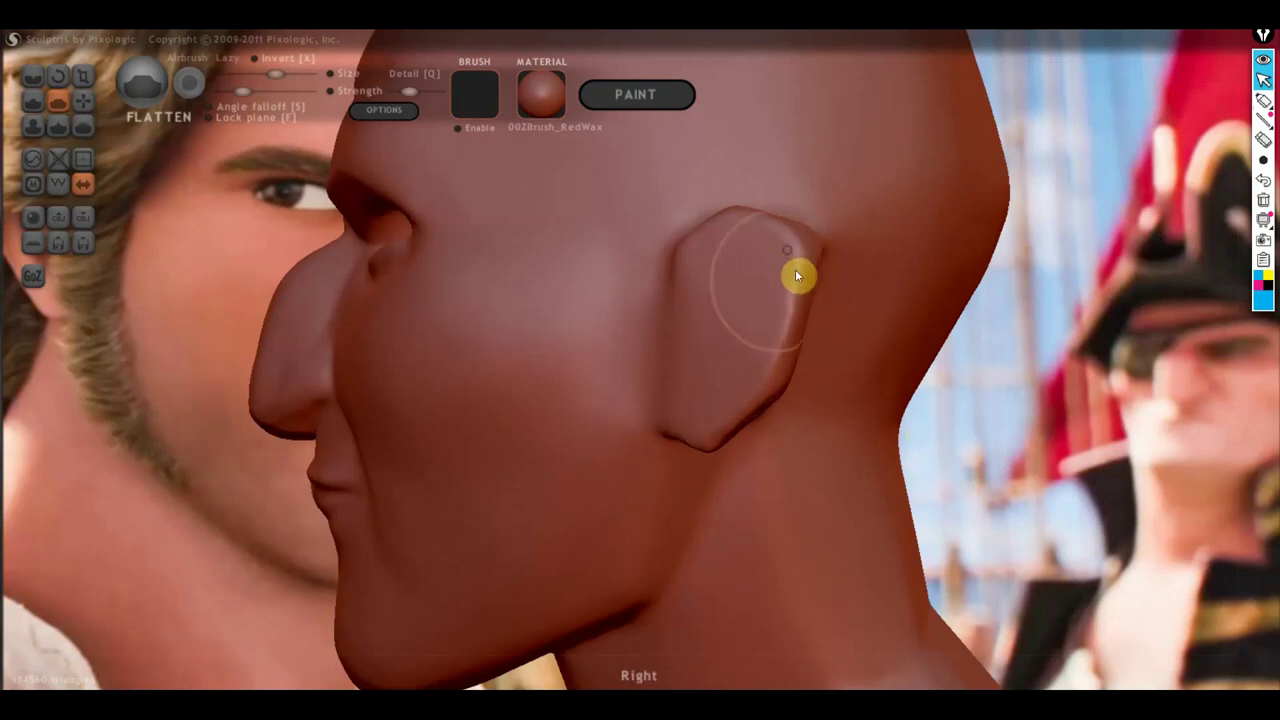
pyautogui.click(38, 99)
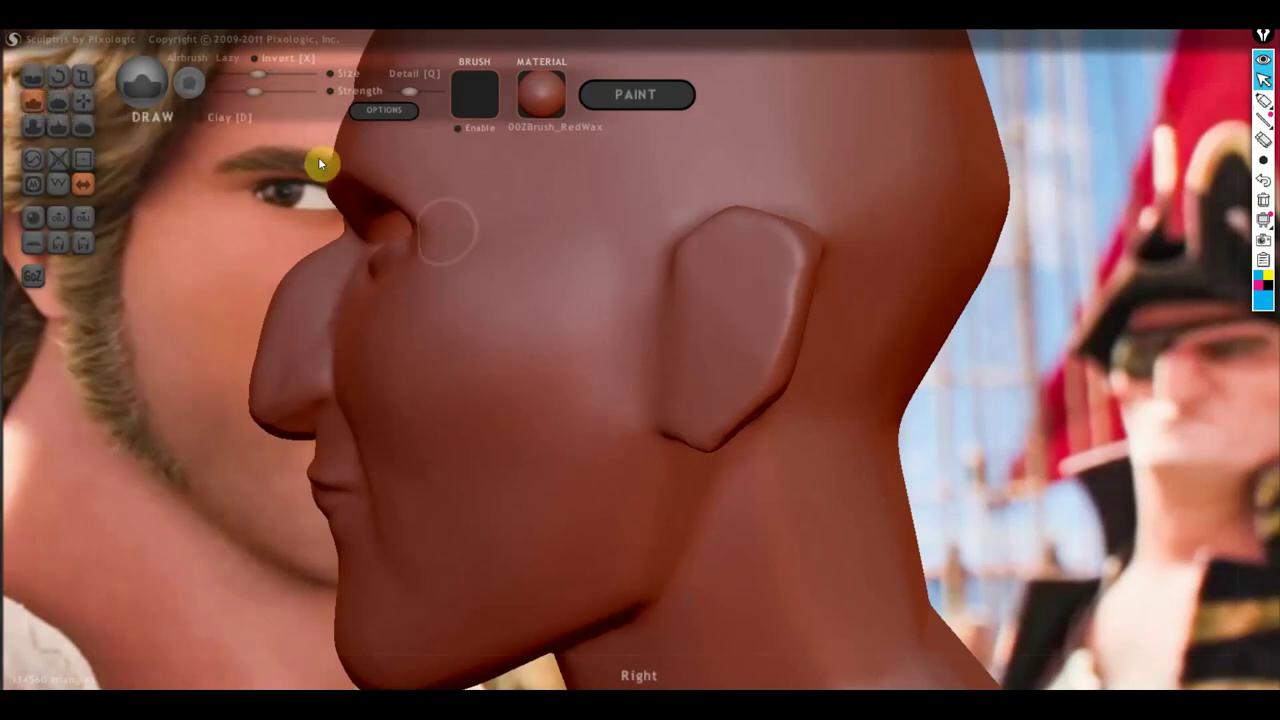
# Carve grooves and hollows inside the ear and shape the earlobe edge with the Draw brush
pyautogui.moveTo(746, 257); pyautogui.dragTo(694, 320)
pyautogui.moveTo(743, 263)
pyautogui.mouseDown()
pyautogui.moveTo(755, 344)
pyautogui.moveTo(771, 263)
pyautogui.moveTo(677, 331)
pyautogui.moveTo(718, 318)
pyautogui.mouseUp()
pyautogui.moveTo(736, 268); pyautogui.dragTo(716, 313)
pyautogui.moveTo(760, 270)
pyautogui.mouseDown()
pyautogui.moveTo(760, 326)
pyautogui.moveTo(754, 251)
pyautogui.moveTo(774, 300)
pyautogui.moveTo(748, 265)
pyautogui.moveTo(763, 314)
pyautogui.moveTo(734, 270)
pyautogui.moveTo(763, 340)
pyautogui.moveTo(738, 360)
pyautogui.moveTo(703, 349)
pyautogui.moveTo(698, 380)
pyautogui.moveTo(703, 409)
pyautogui.moveTo(757, 389)
pyautogui.moveTo(729, 411)
pyautogui.moveTo(742, 414)
pyautogui.mouseUp()
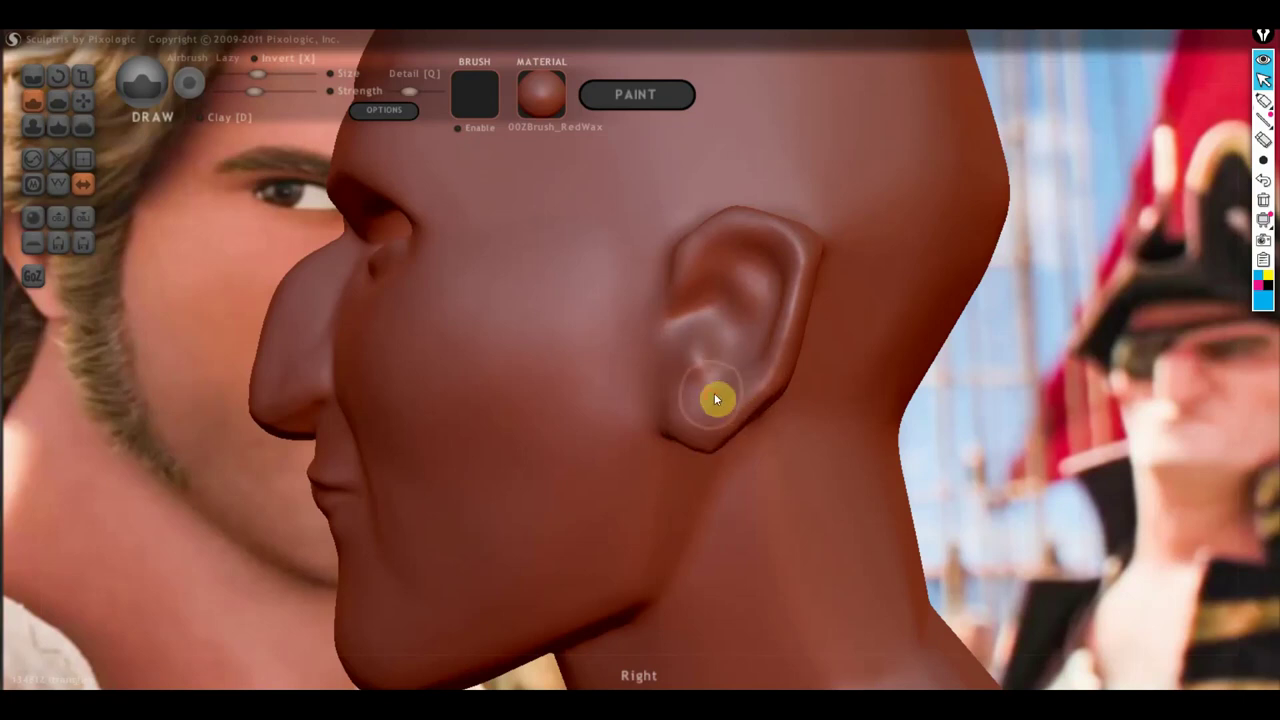
pyautogui.moveTo(713, 412); pyautogui.dragTo(692, 414)
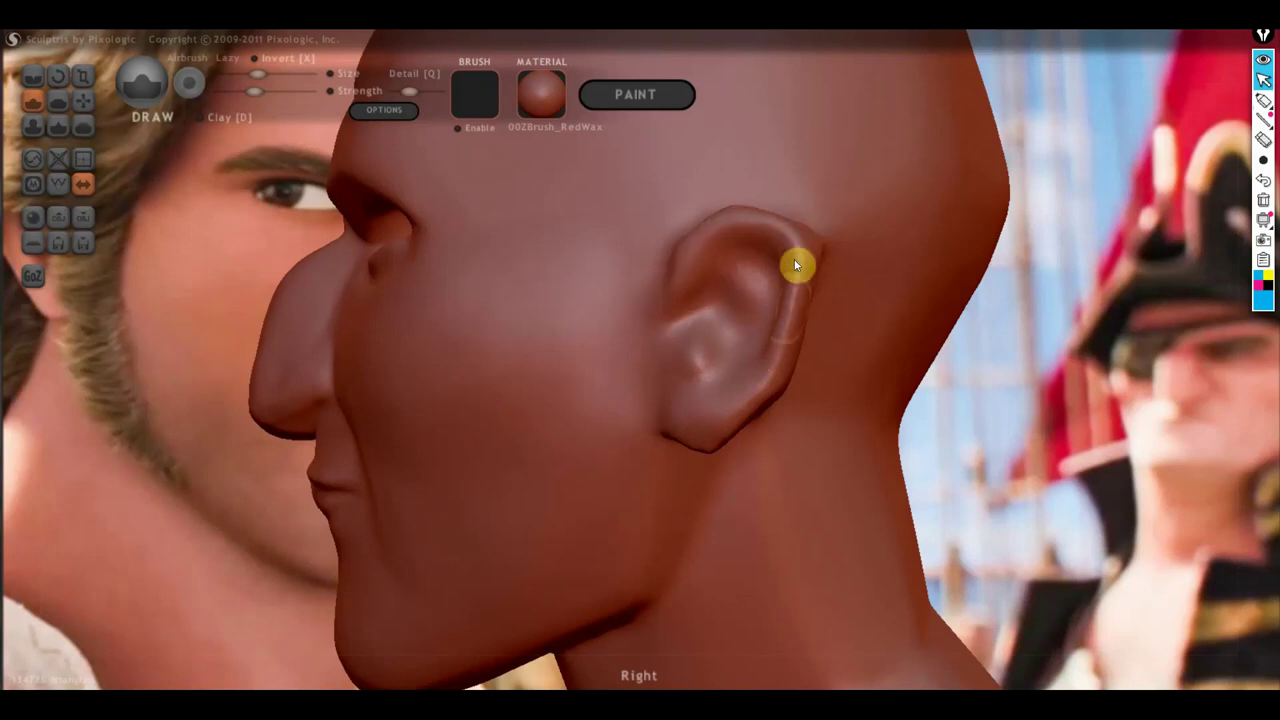
pyautogui.moveTo(761, 366); pyautogui.dragTo(522, 405, button='right')
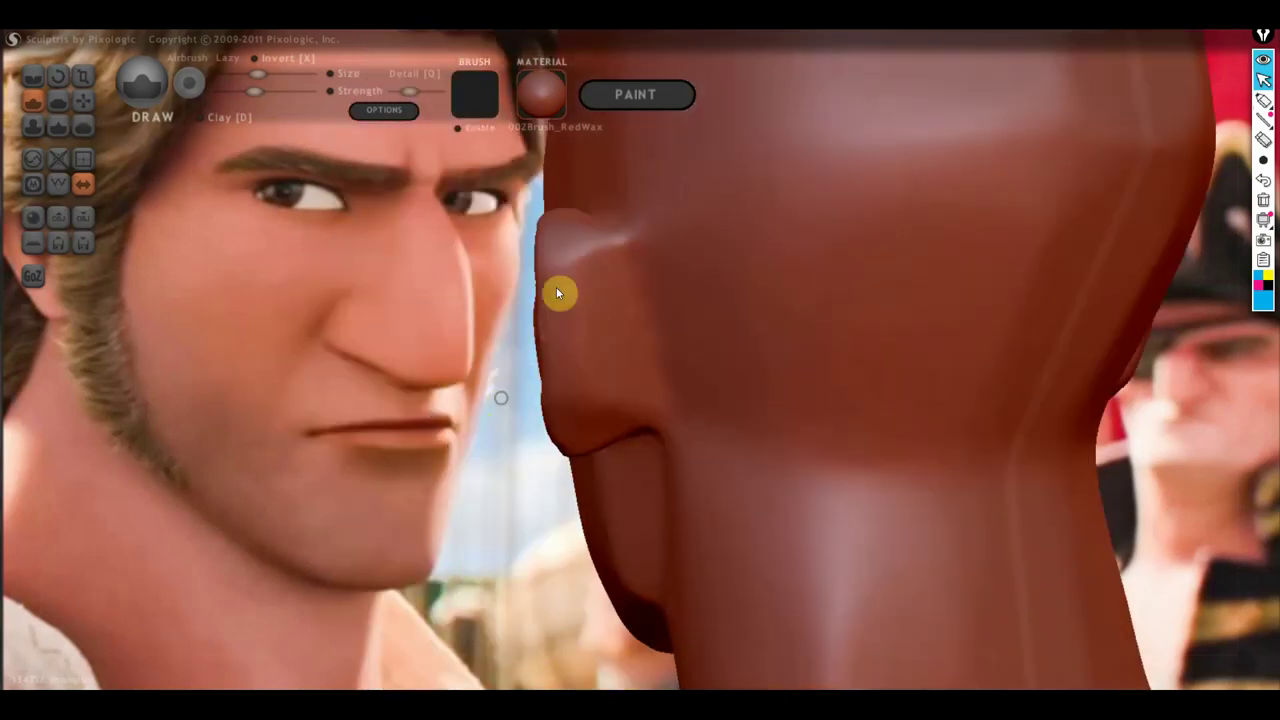
pyautogui.click(33, 76)
# Crease along the ear's back and top edge from behind to separate it from the skull
pyautogui.scroll(-2, 521, 244)
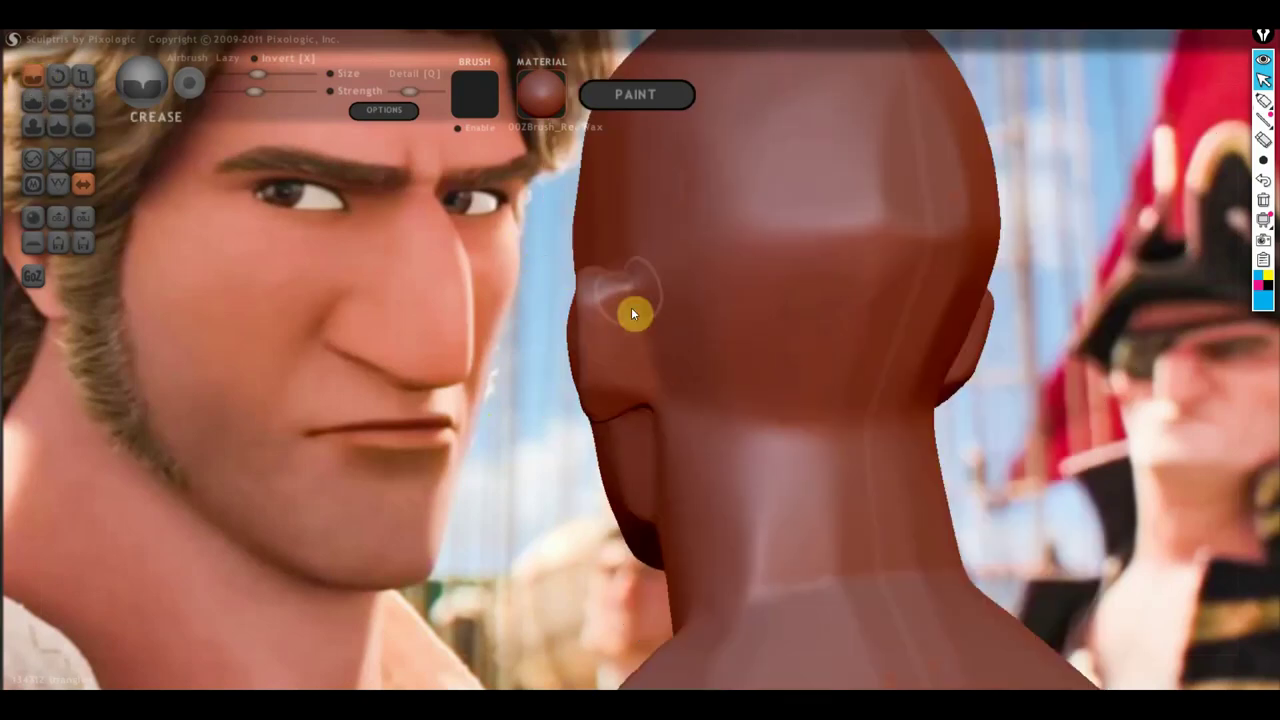
pyautogui.moveTo(609, 272); pyautogui.dragTo(626, 400)
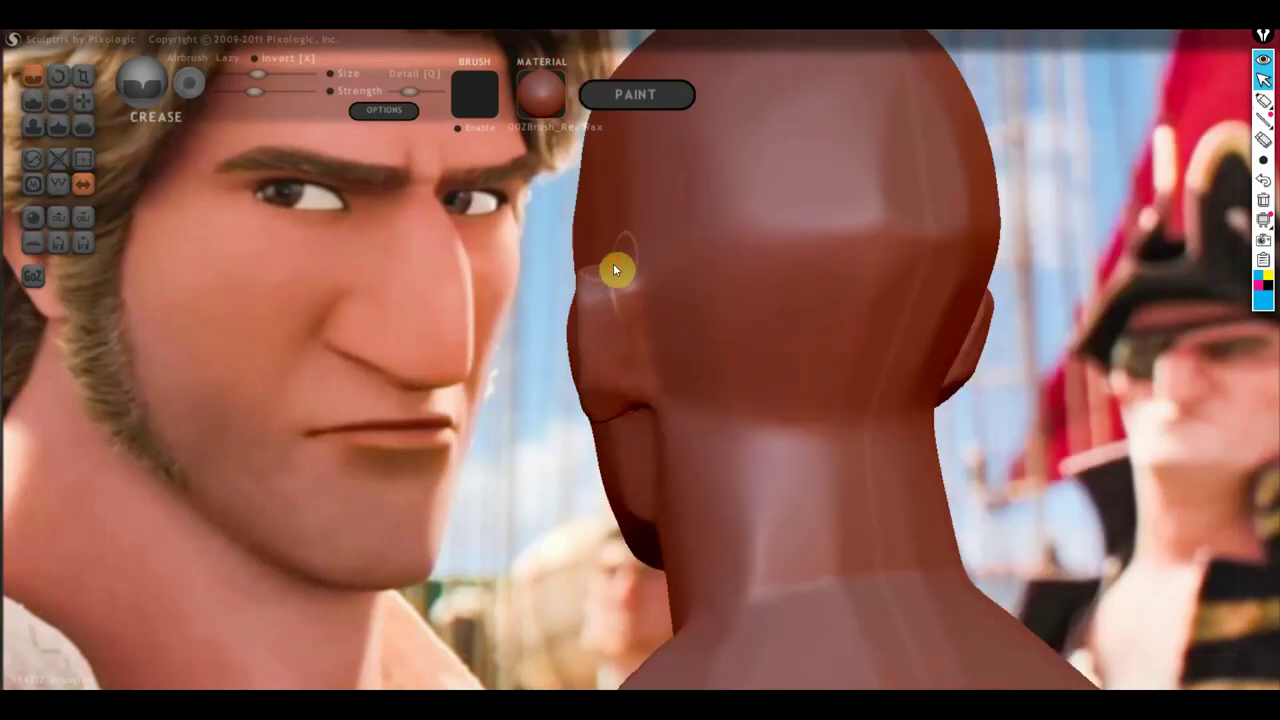
pyautogui.moveTo(613, 268); pyautogui.dragTo(621, 340)
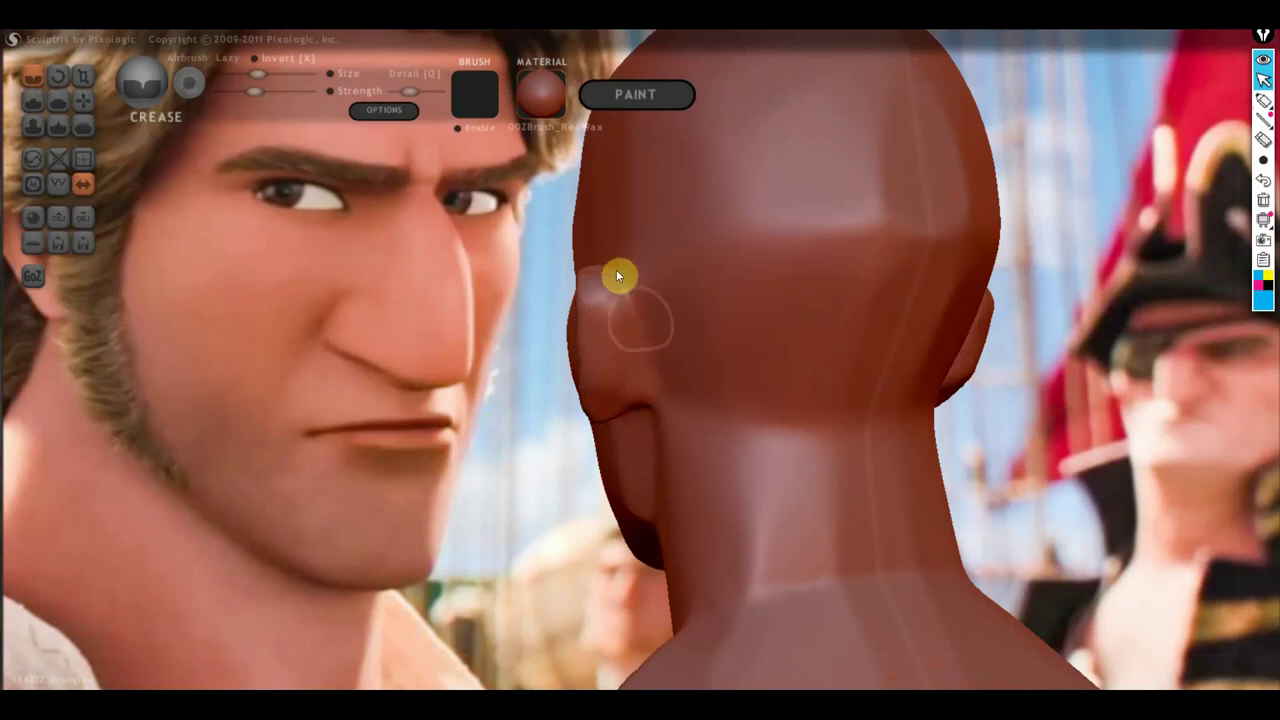
pyautogui.moveTo(625, 270); pyautogui.dragTo(663, 394)
pyautogui.moveTo(611, 283); pyautogui.dragTo(626, 400)
pyautogui.moveTo(620, 285); pyautogui.dragTo(632, 397)
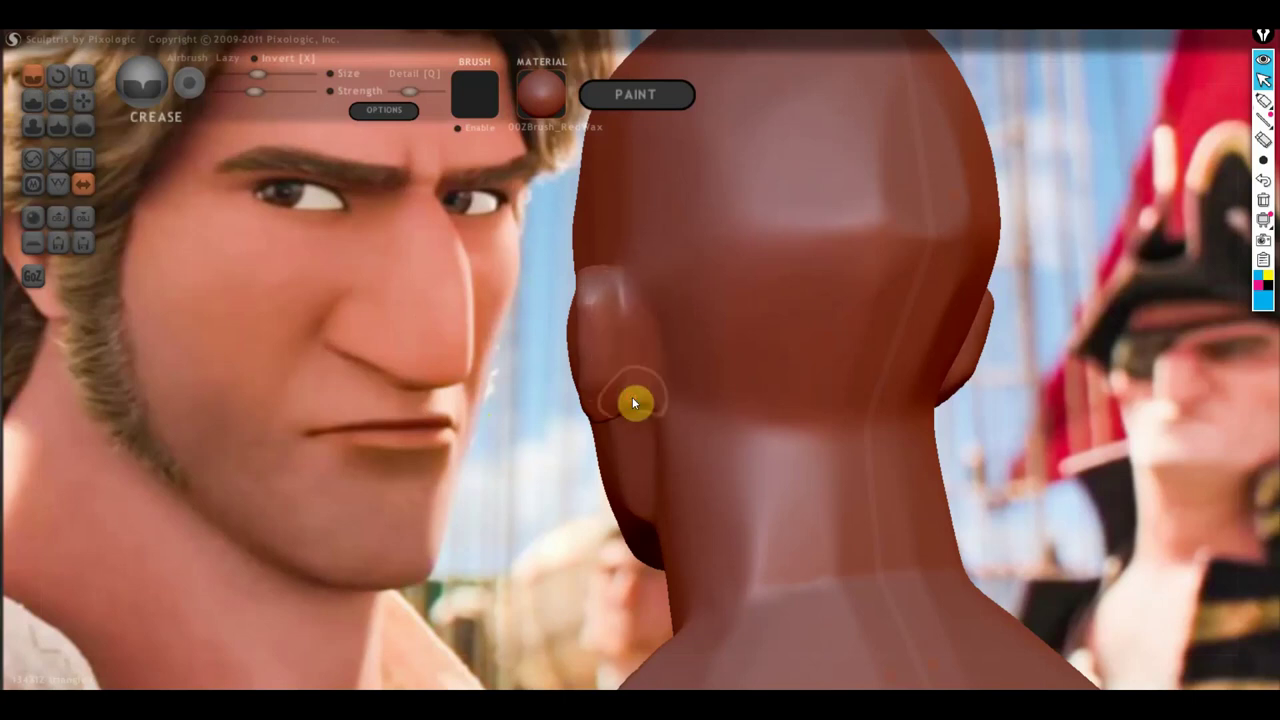
pyautogui.moveTo(632, 397); pyautogui.dragTo(640, 275, button='right')
pyautogui.moveTo(637, 394); pyautogui.dragTo(651, 277)
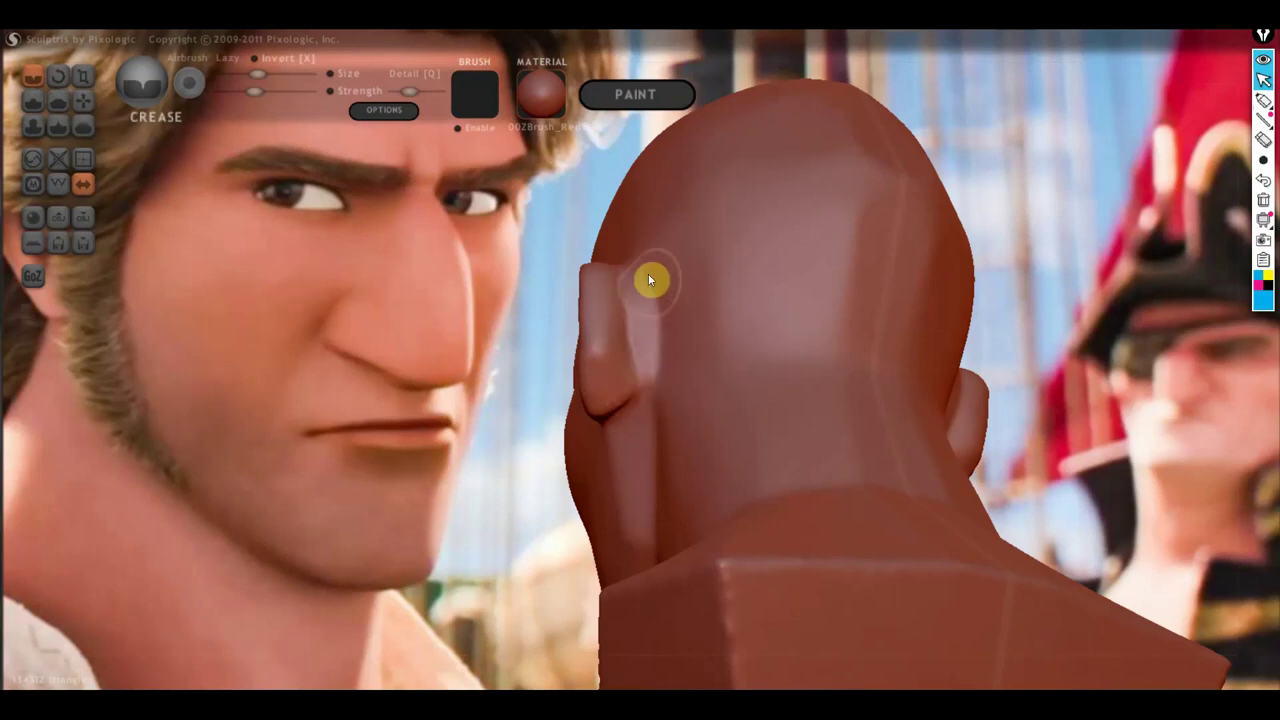
pyautogui.moveTo(666, 373)
pyautogui.mouseDown(button='right')
pyautogui.moveTo(750, 450)
pyautogui.moveTo(829, 414)
pyautogui.mouseUp(button='right')
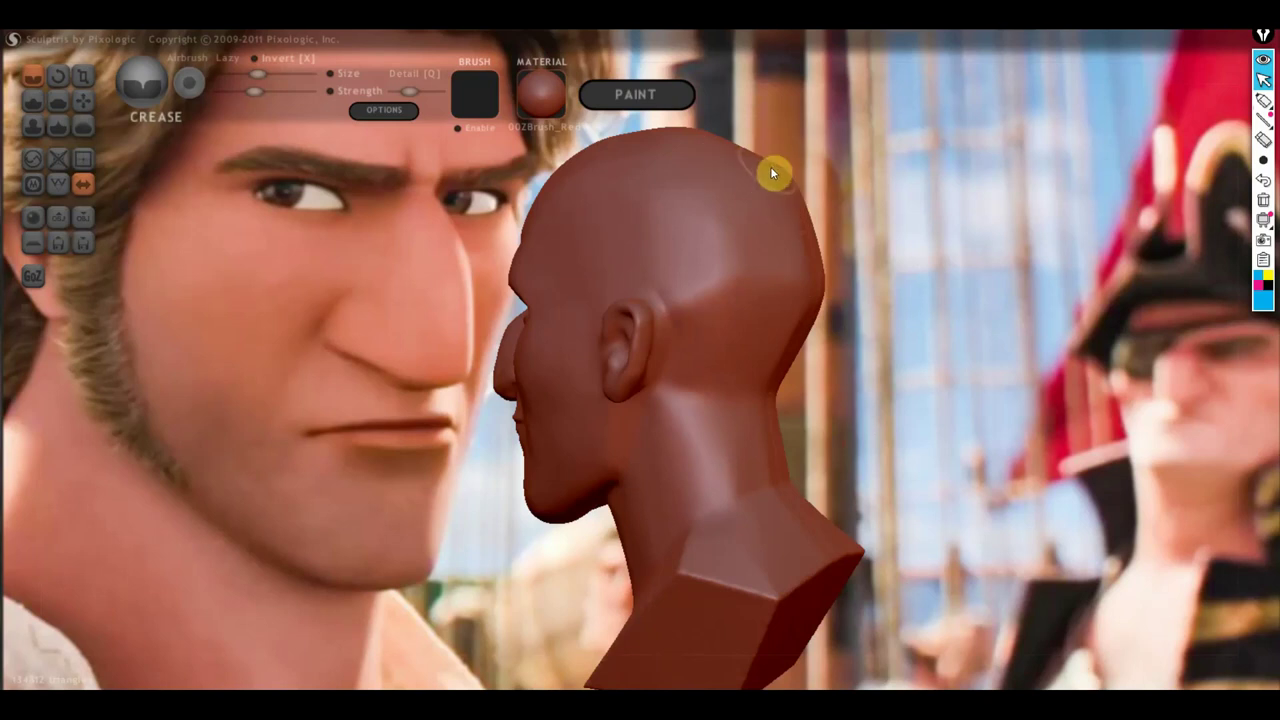
pyautogui.moveTo(725, 490)
pyautogui.mouseDown(button='right')
pyautogui.moveTo(957, 486)
pyautogui.moveTo(1046, 468)
pyautogui.mouseUp(button='right')
pyautogui.scroll(-2, 955, 390)
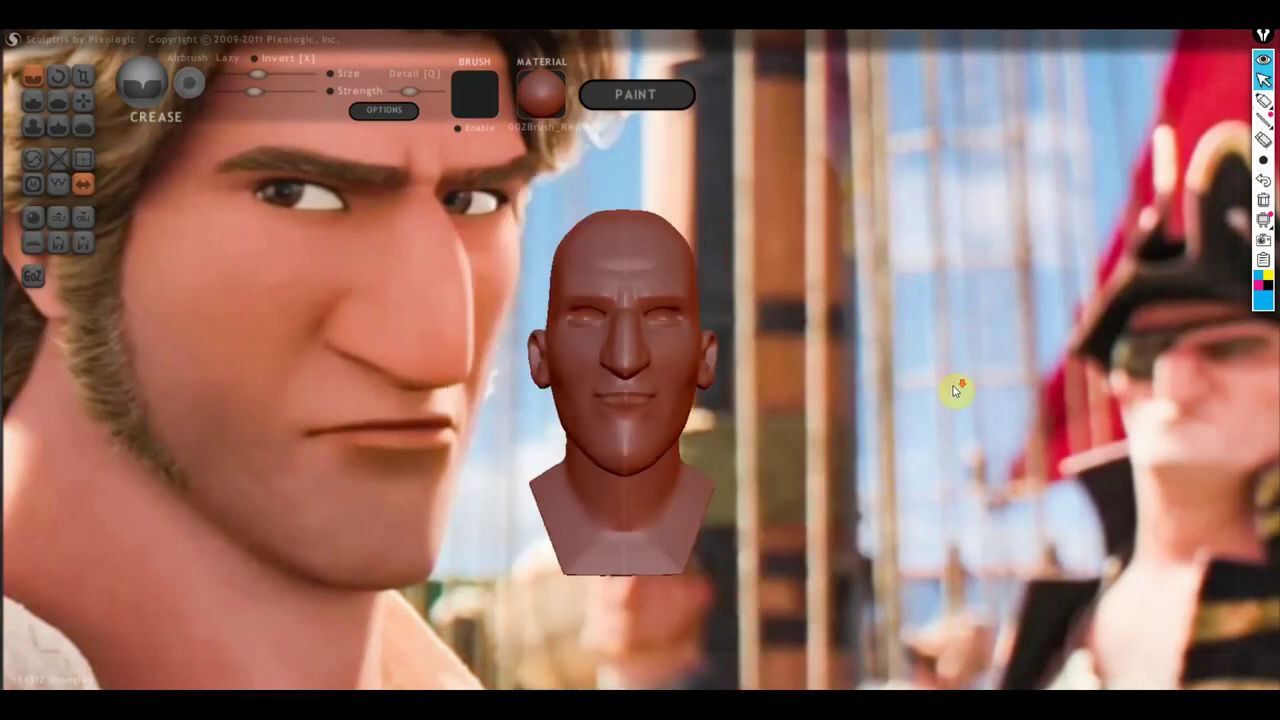
pyautogui.click(388, 110)
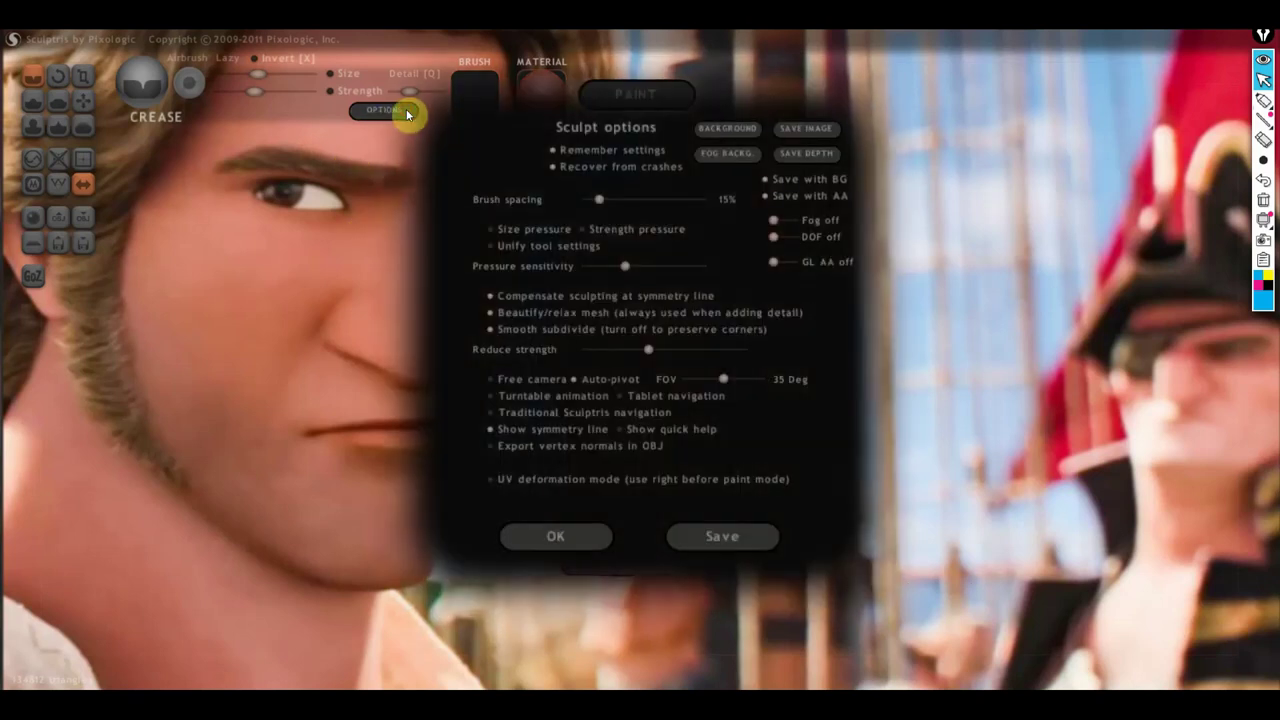
pyautogui.click(736, 130)
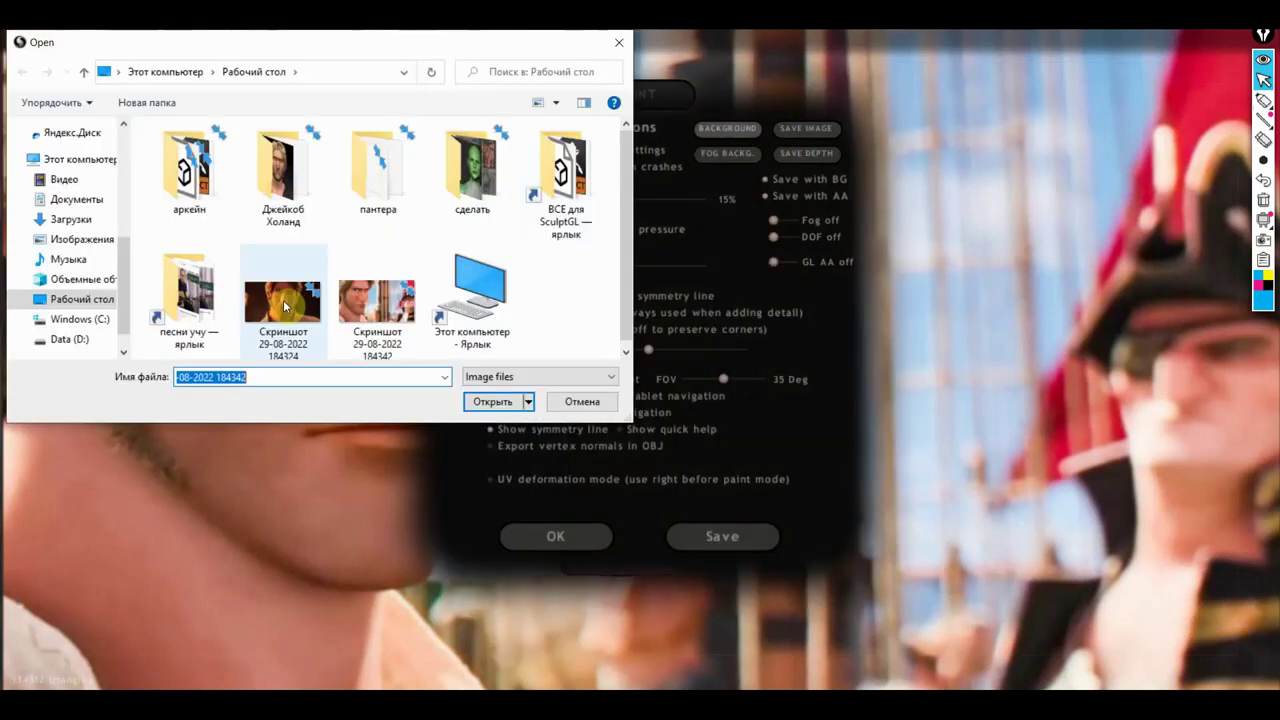
pyautogui.click(283, 300)
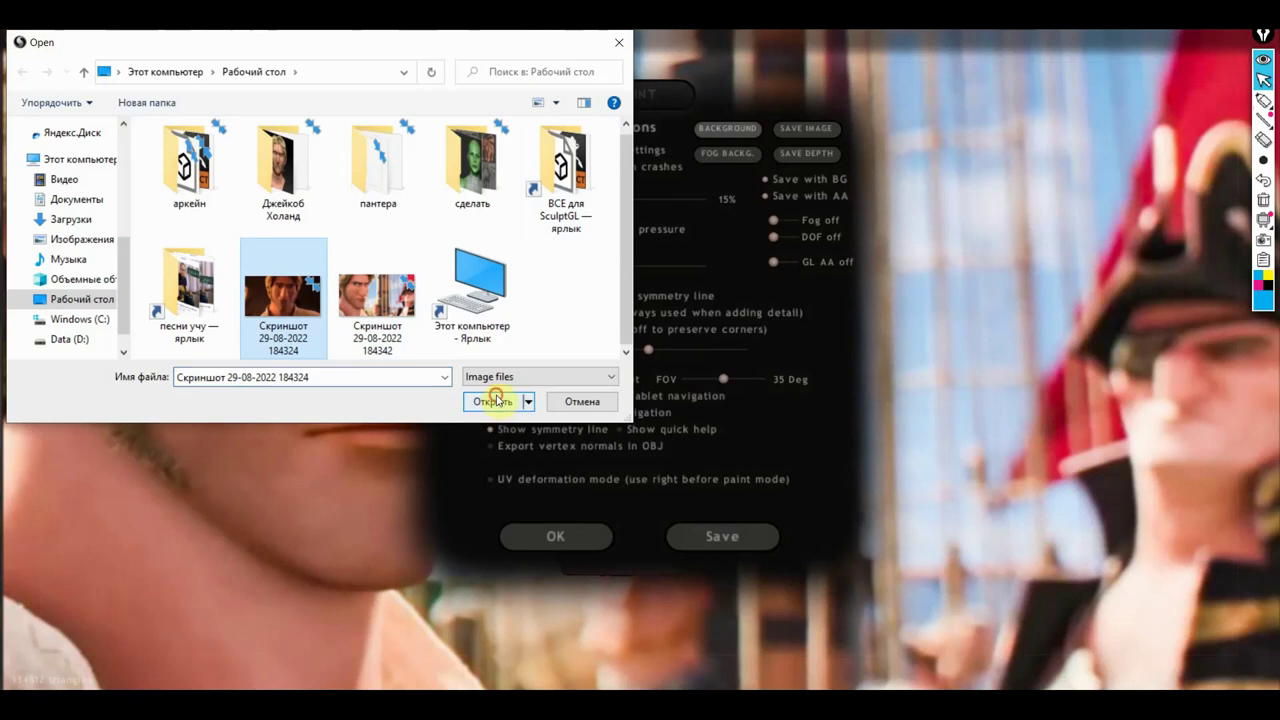
pyautogui.click(495, 400)
pyautogui.click(552, 534)
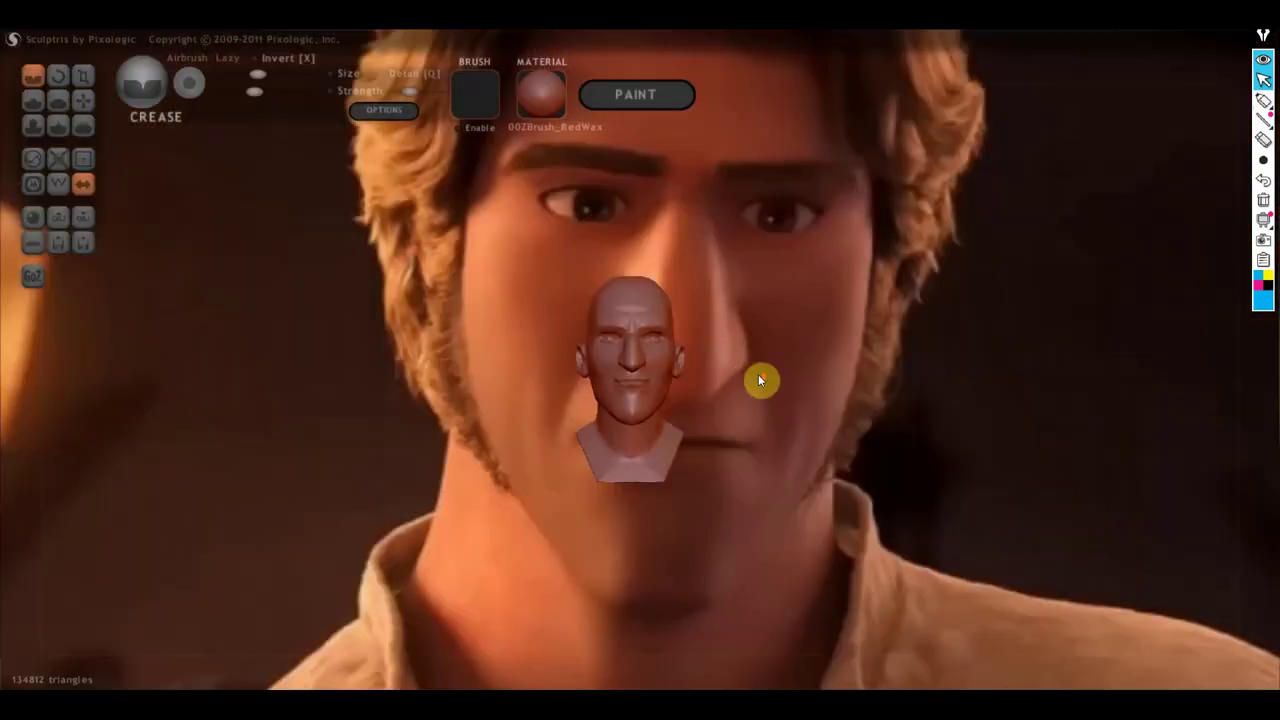
pyautogui.moveTo(772, 369); pyautogui.dragTo(566, 358)
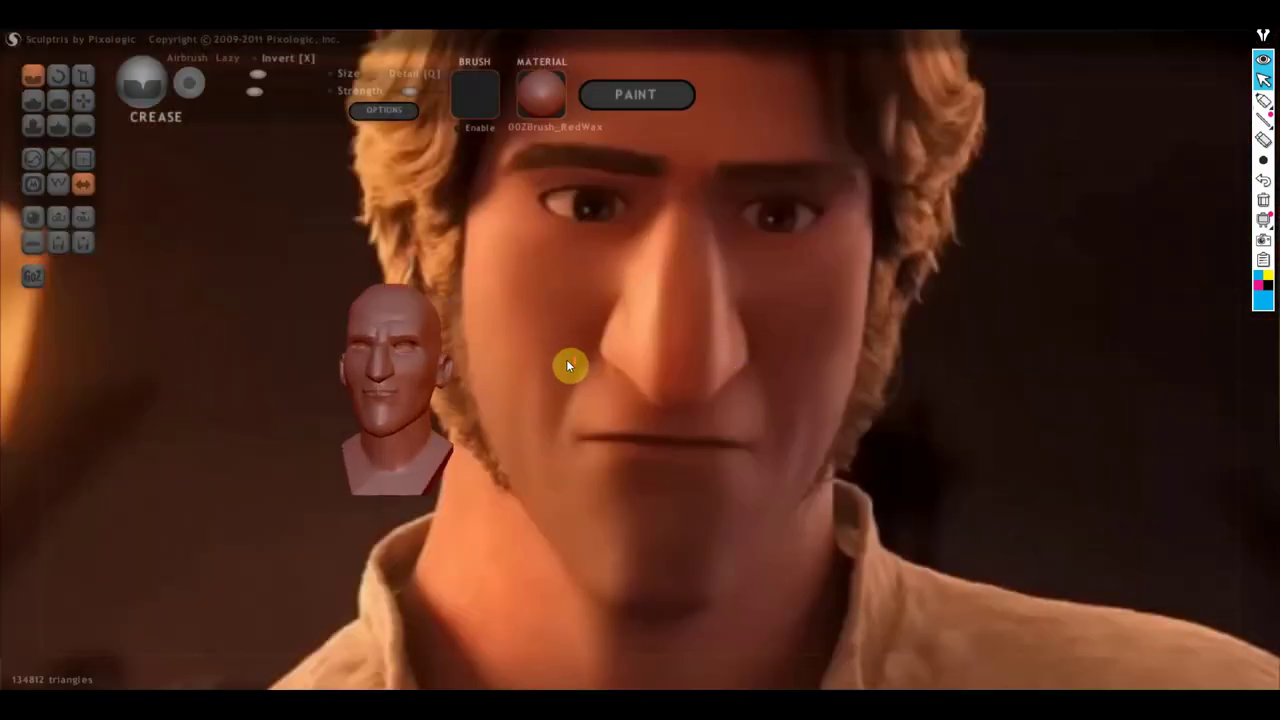
# Zoom in and orbit the head into a large frontal view next to the reference face
pyautogui.scroll(3, 566, 360)
pyautogui.scroll(5, 578, 375)
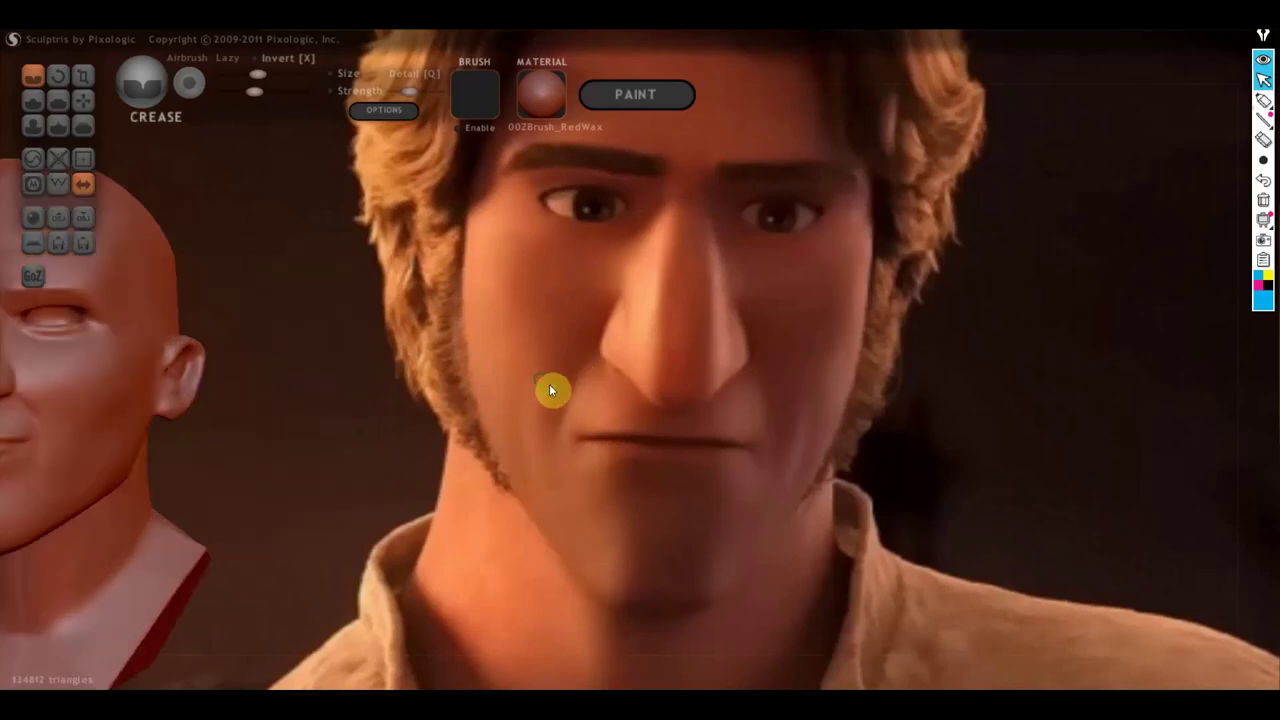
pyautogui.moveTo(549, 389); pyautogui.dragTo(963, 380)
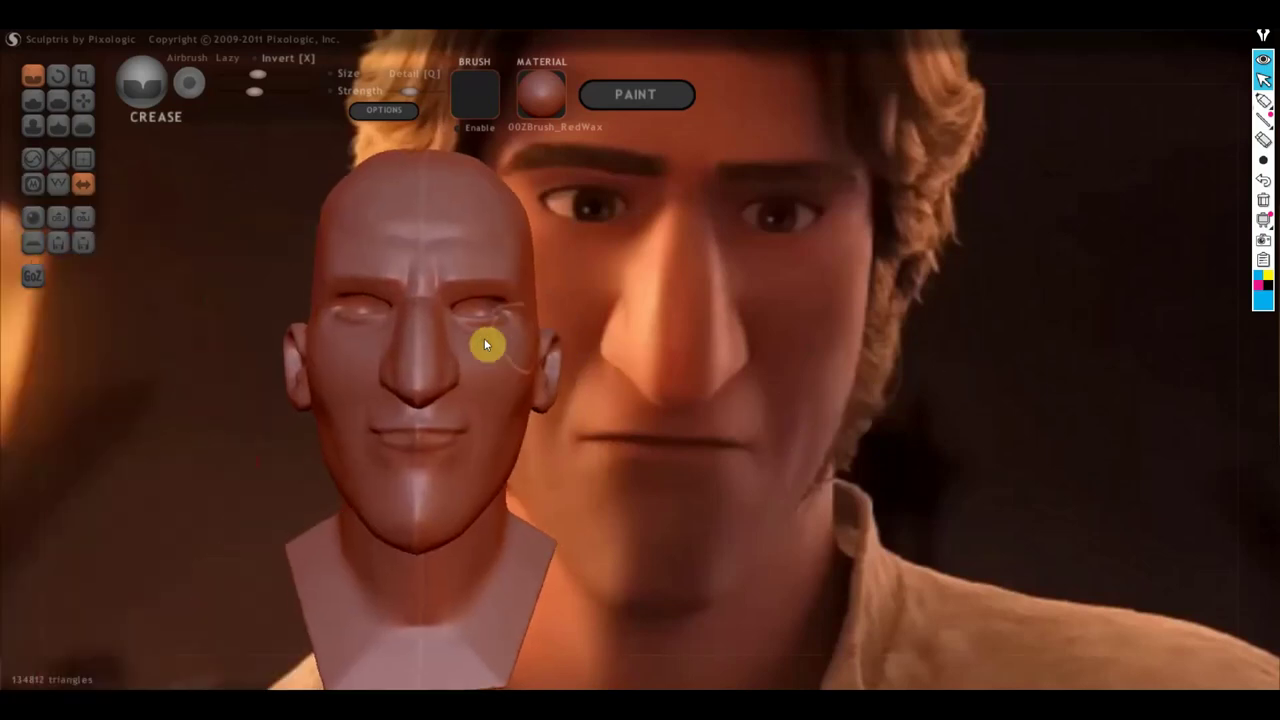
pyautogui.scroll(2, 598, 373)
pyautogui.scroll(2, 598, 373)
pyautogui.moveTo(598, 374)
pyautogui.mouseDown()
pyautogui.moveTo(922, 372)
pyautogui.moveTo(1029, 349)
pyautogui.moveTo(963, 371)
pyautogui.moveTo(1015, 390)
pyautogui.moveTo(990, 379)
pyautogui.moveTo(959, 392)
pyautogui.moveTo(974, 380)
pyautogui.moveTo(966, 400)
pyautogui.moveTo(985, 431)
pyautogui.moveTo(1168, 436)
pyautogui.mouseUp()
pyautogui.scroll(2, 966, 371)
pyautogui.scroll(1, 974, 380)
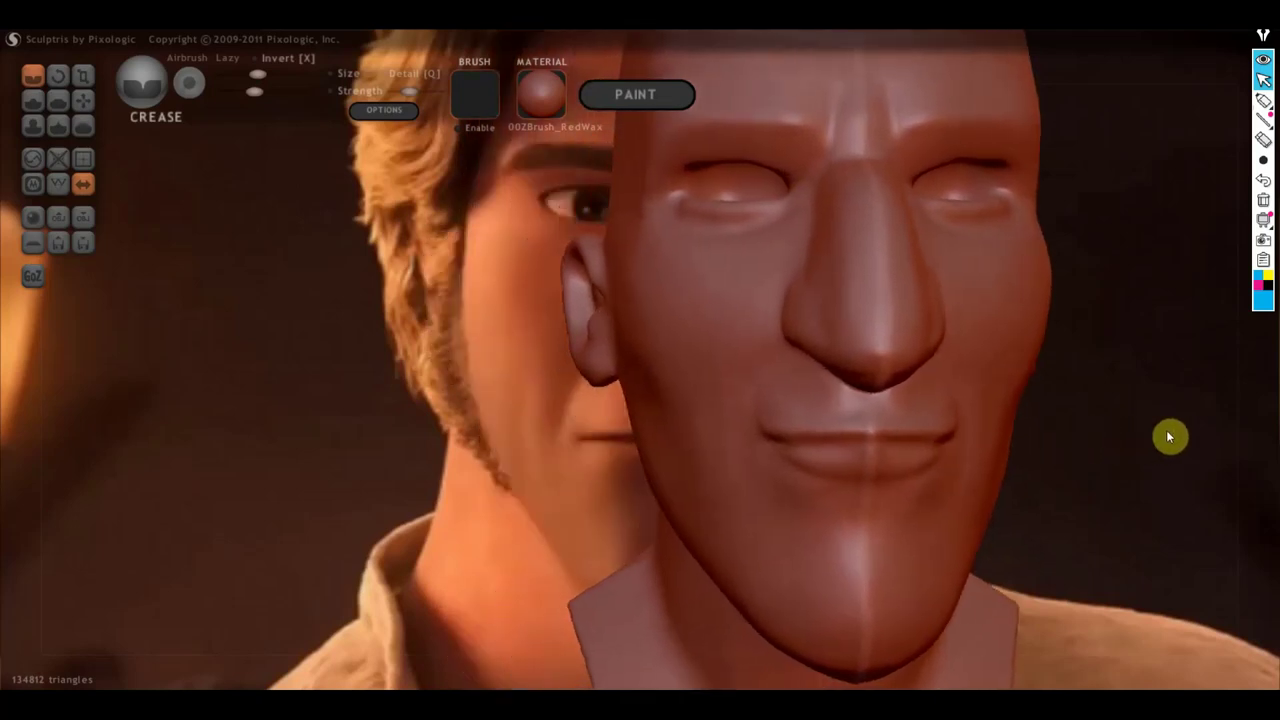
pyautogui.moveTo(1170, 437)
pyautogui.keyDown('alt'); pyautogui.mouseDown()
pyautogui.moveTo(900, 411)
pyautogui.moveTo(944, 421)
pyautogui.moveTo(1051, 400)
pyautogui.moveTo(1272, 400)
pyautogui.mouseUp(); pyautogui.keyUp('alt')
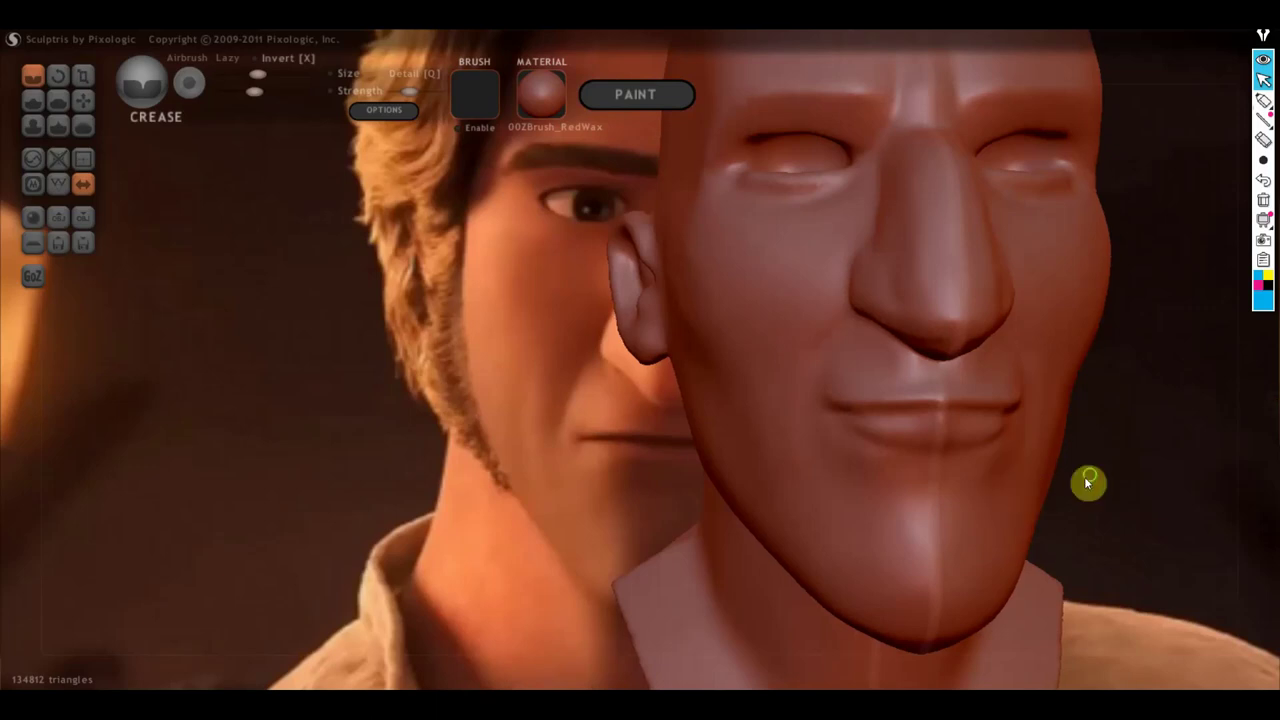
pyautogui.keyDown('alt'); pyautogui.moveTo(1086, 480); pyautogui.dragTo(1272, 505); pyautogui.keyUp('alt')
pyautogui.keyDown('alt'); pyautogui.moveTo(931, 537); pyautogui.dragTo(6, 514); pyautogui.keyUp('alt')
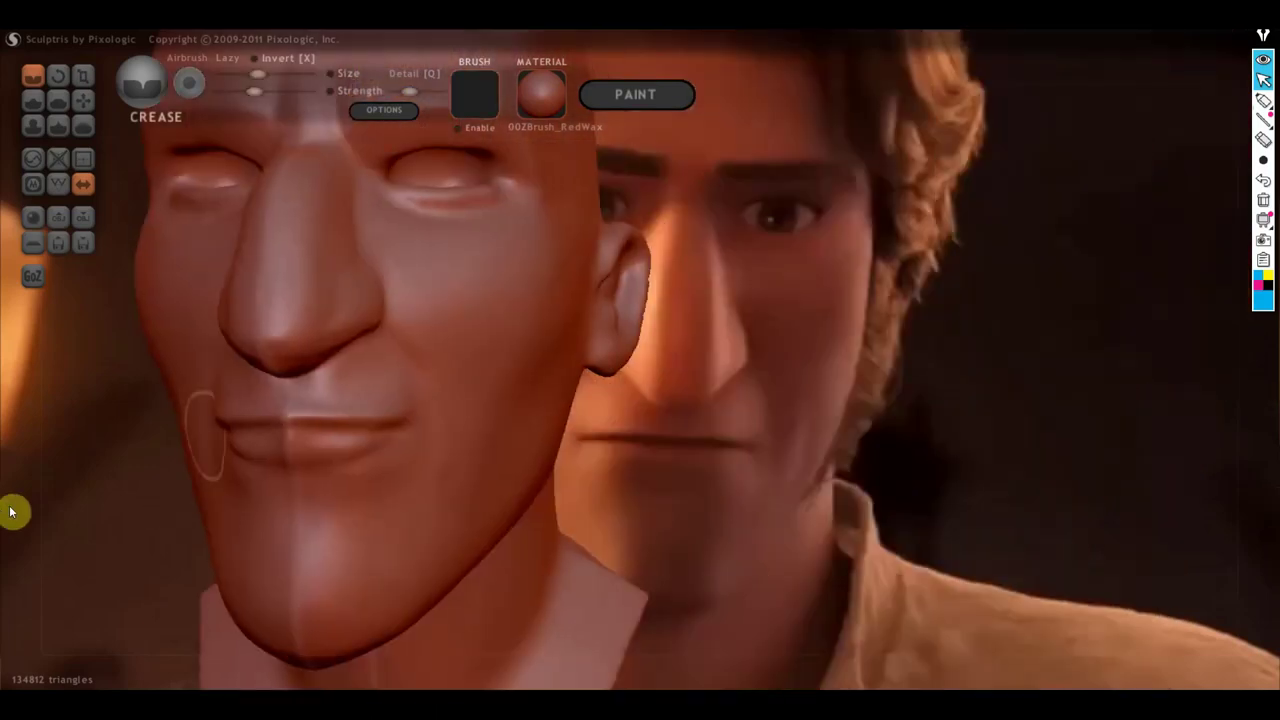
pyautogui.scroll(-3, 532, 421)
pyautogui.scroll(2, 626, 404)
pyautogui.moveTo(626, 401)
pyautogui.mouseDown()
pyautogui.moveTo(671, 423)
pyautogui.moveTo(697, 491)
pyautogui.moveTo(686, 443)
pyautogui.moveTo(638, 498)
pyautogui.moveTo(521, 400)
pyautogui.mouseUp()
pyautogui.scroll(2, 521, 400)
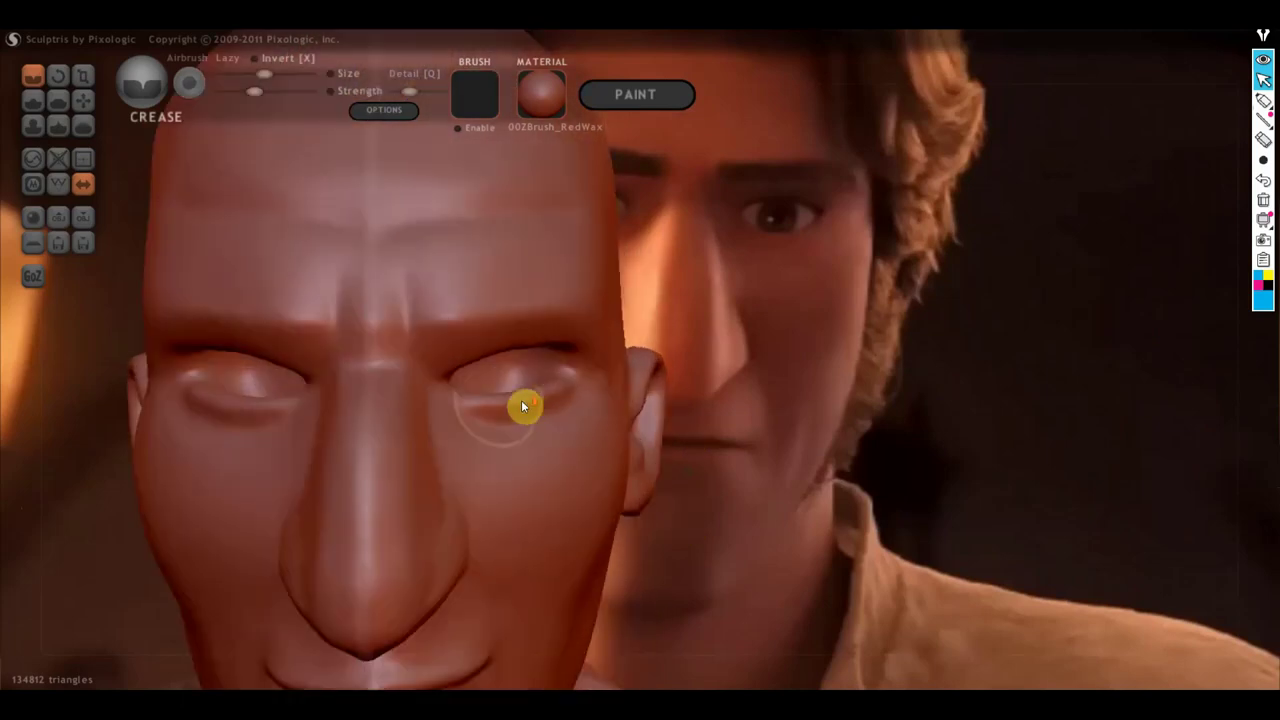
# Pull up the bridge between the eyes with the Grab brush
pyautogui.click(92, 80)
pyautogui.scroll(-2, 432, 413)
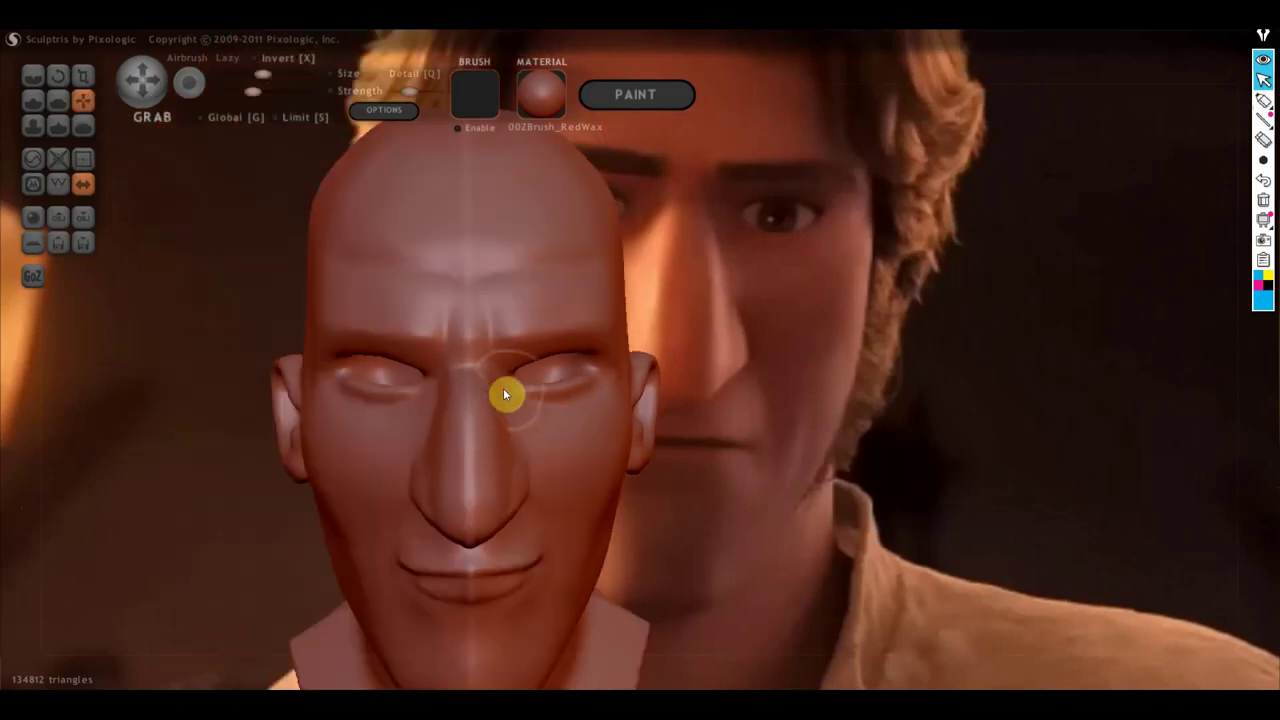
pyautogui.moveTo(506, 412); pyautogui.dragTo(487, 391)
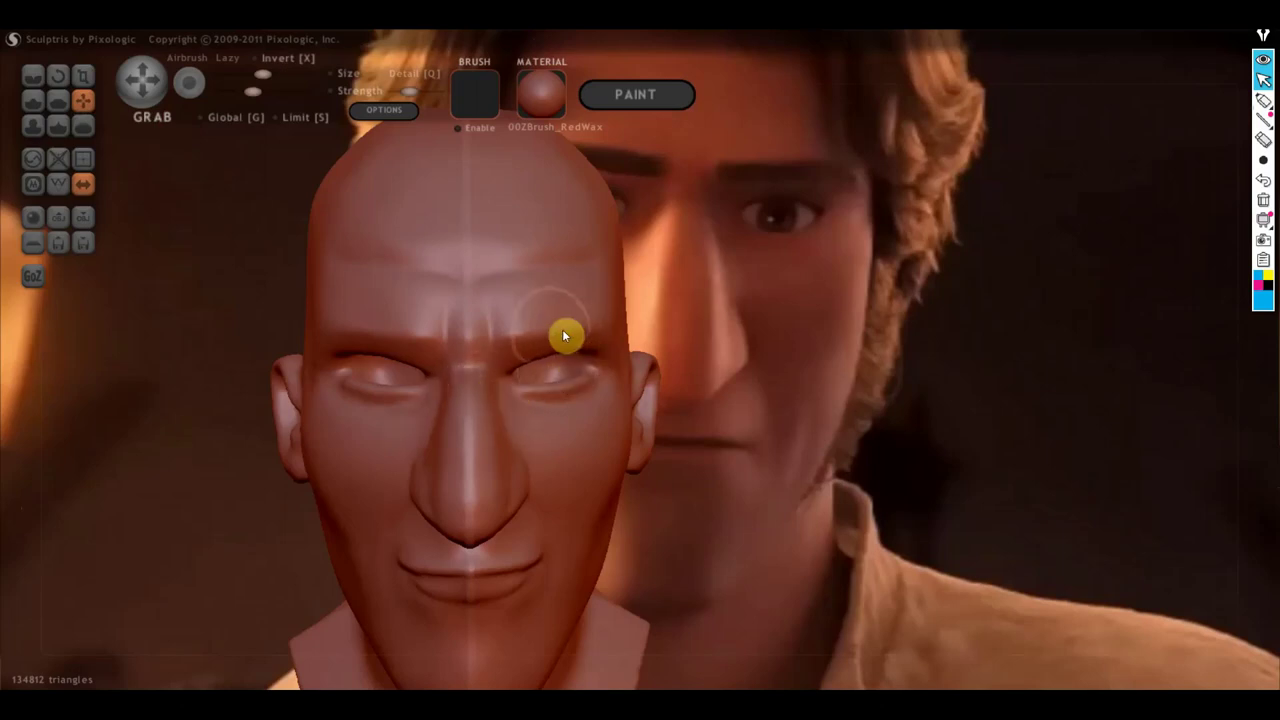
pyautogui.moveTo(566, 380)
pyautogui.mouseDown(button='right')
pyautogui.moveTo(502, 487)
pyautogui.moveTo(470, 399)
pyautogui.moveTo(474, 372)
pyautogui.mouseUp(button='right')
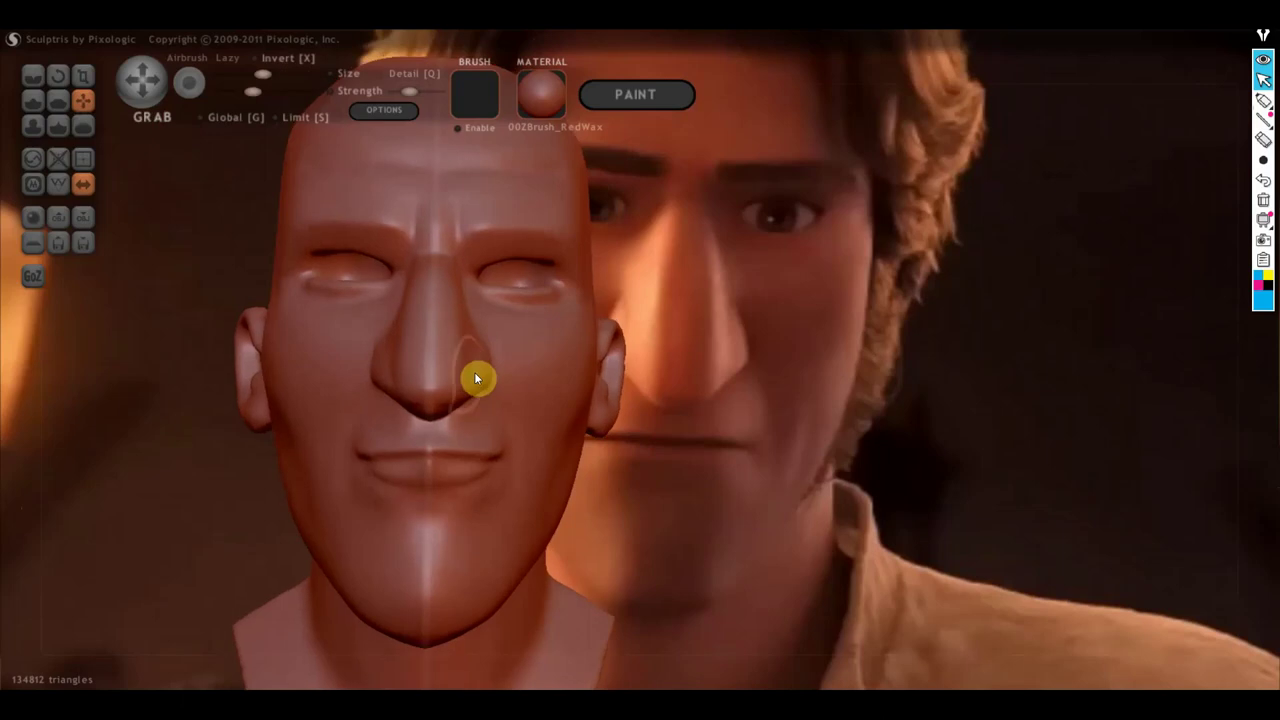
# Crease the chin below the lower lip and near the mouth corner
pyautogui.click(34, 82)
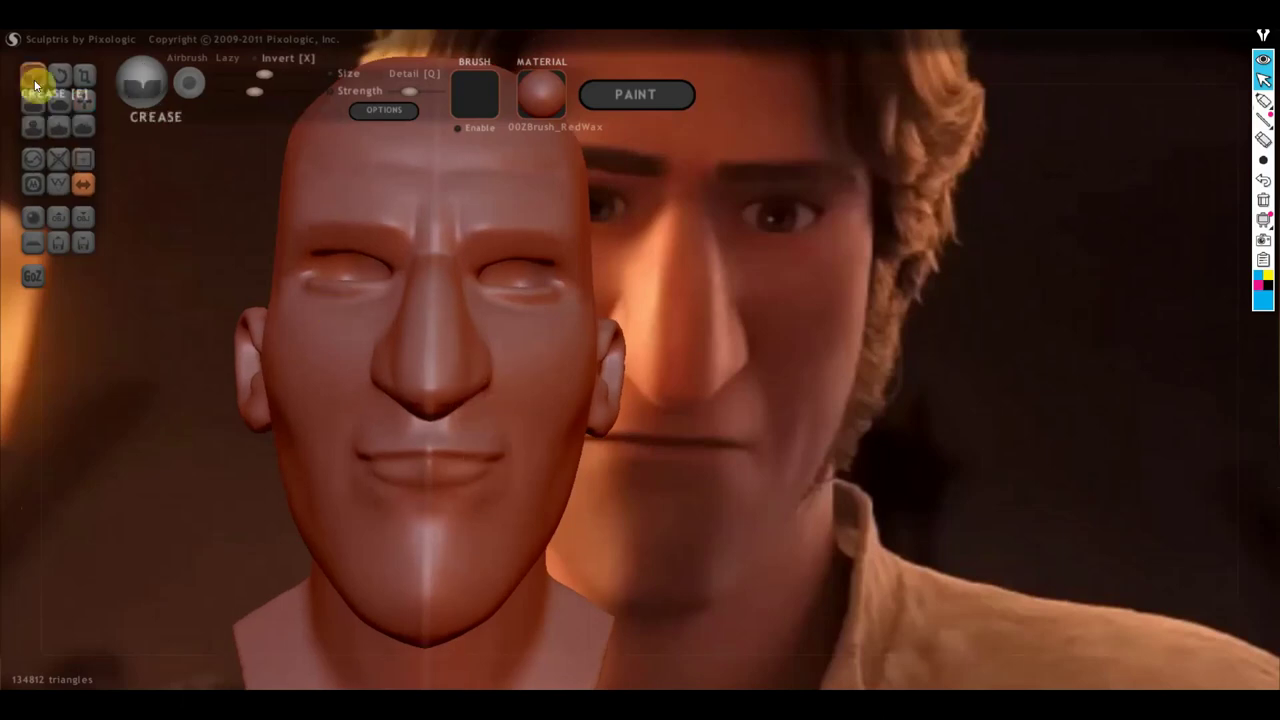
pyautogui.scroll(3, 511, 430)
pyautogui.moveTo(511, 430); pyautogui.dragTo(498, 458, button='right')
pyautogui.moveTo(444, 511); pyautogui.dragTo(466, 520, button='right')
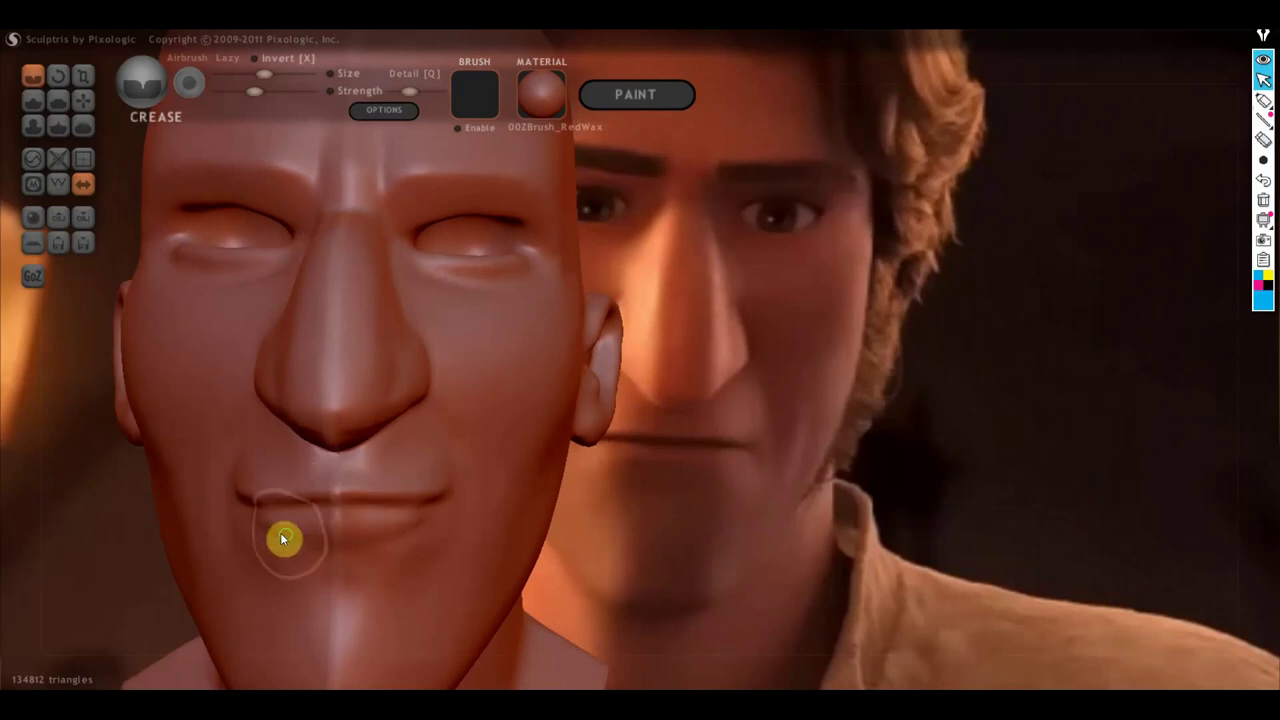
pyautogui.moveTo(283, 539); pyautogui.dragTo(390, 528, button='right')
pyautogui.moveTo(336, 572); pyautogui.dragTo(366, 543)
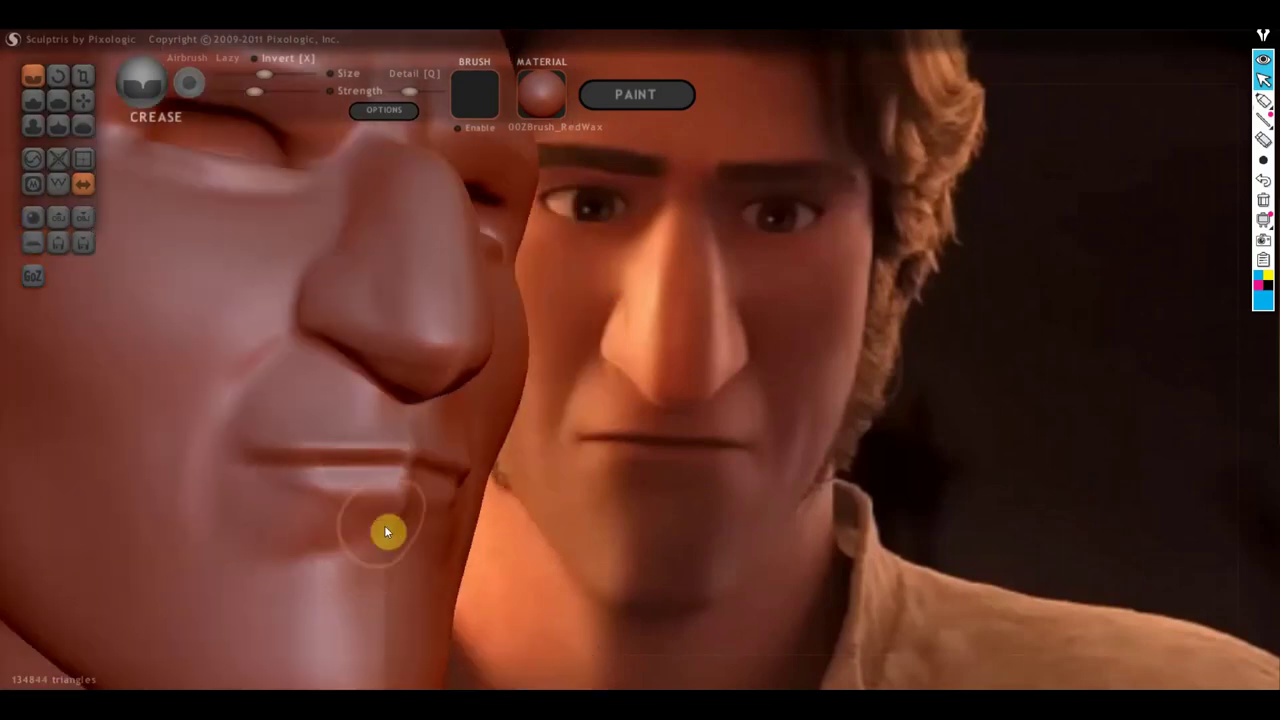
pyautogui.moveTo(309, 577); pyautogui.dragTo(214, 557)
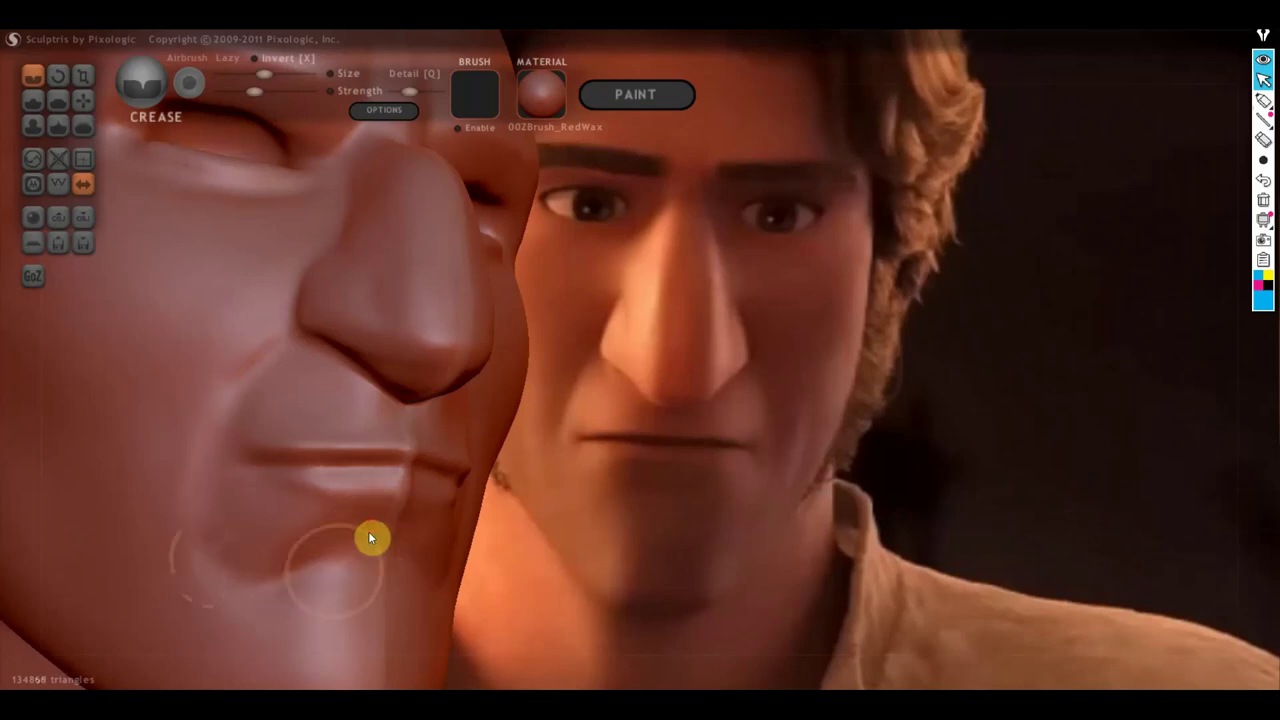
pyautogui.moveTo(274, 606); pyautogui.dragTo(277, 583, button='right')
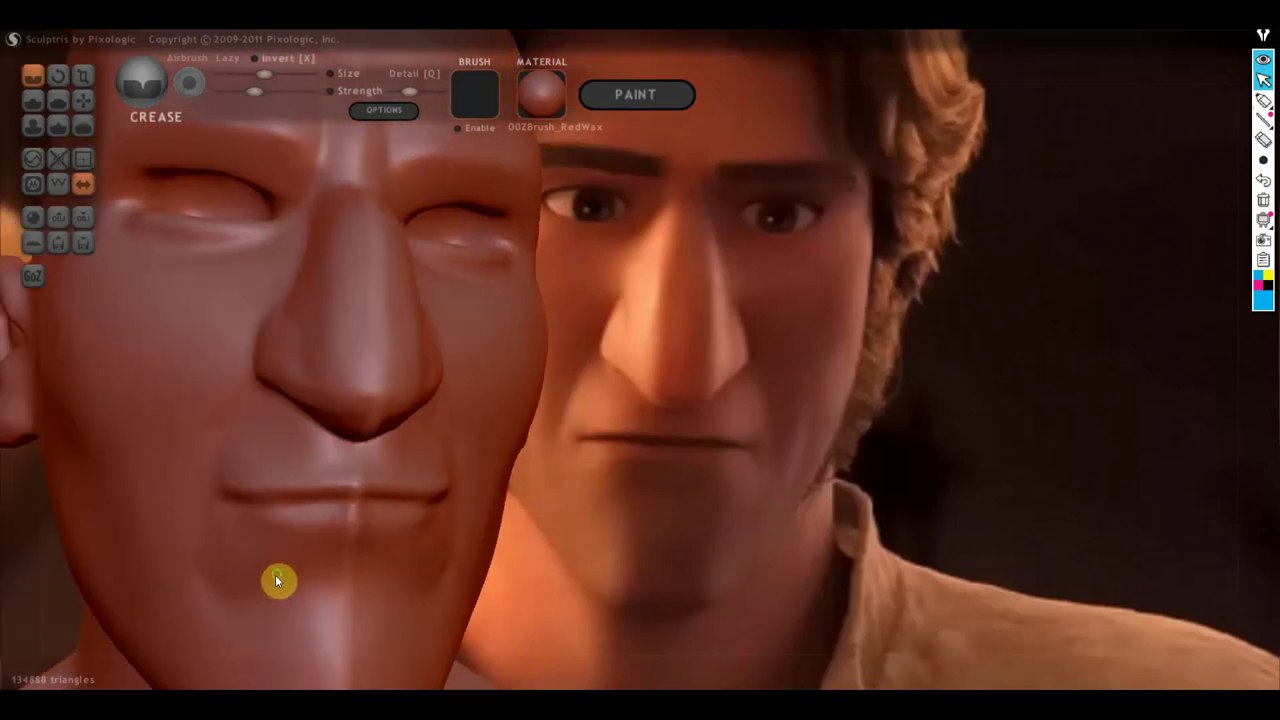
# Flatten the surface around the lips with a smaller Flatten brush
pyautogui.click(57, 100)
pyautogui.scroll(3, 251, 451)
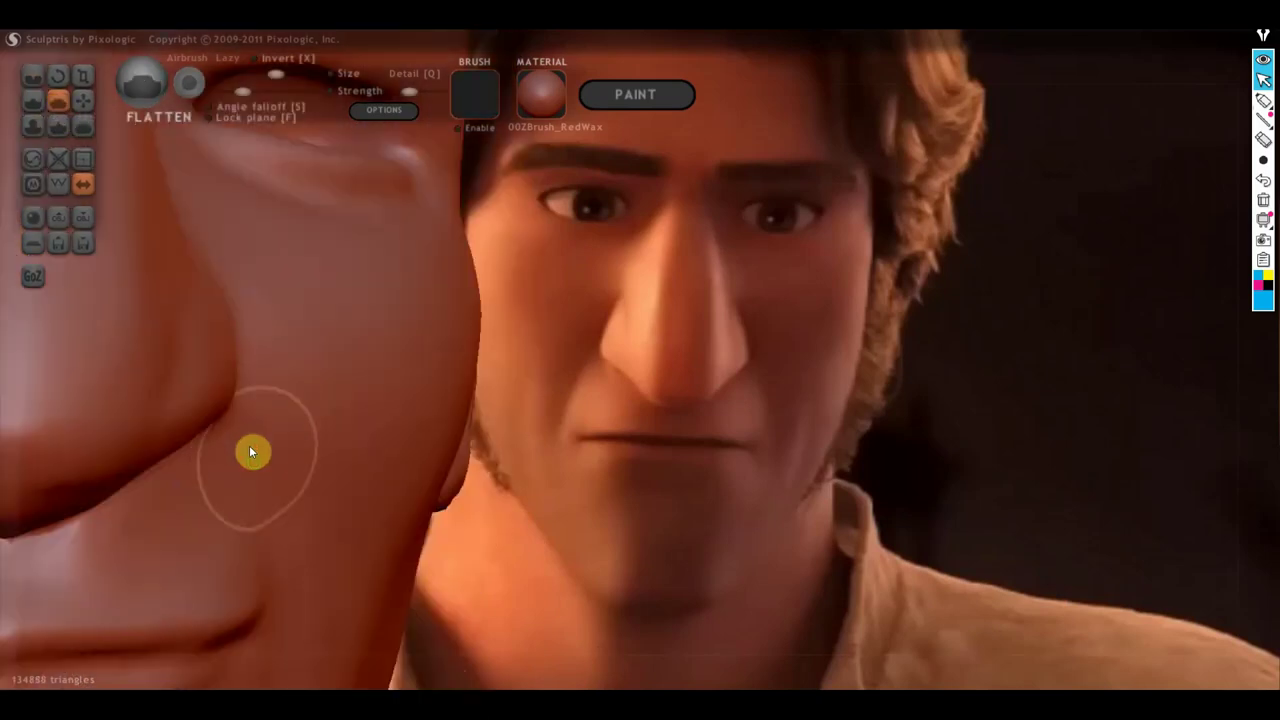
pyautogui.scroll(3, 449, 316)
pyautogui.moveTo(449, 316); pyautogui.dragTo(450, 364, button='right')
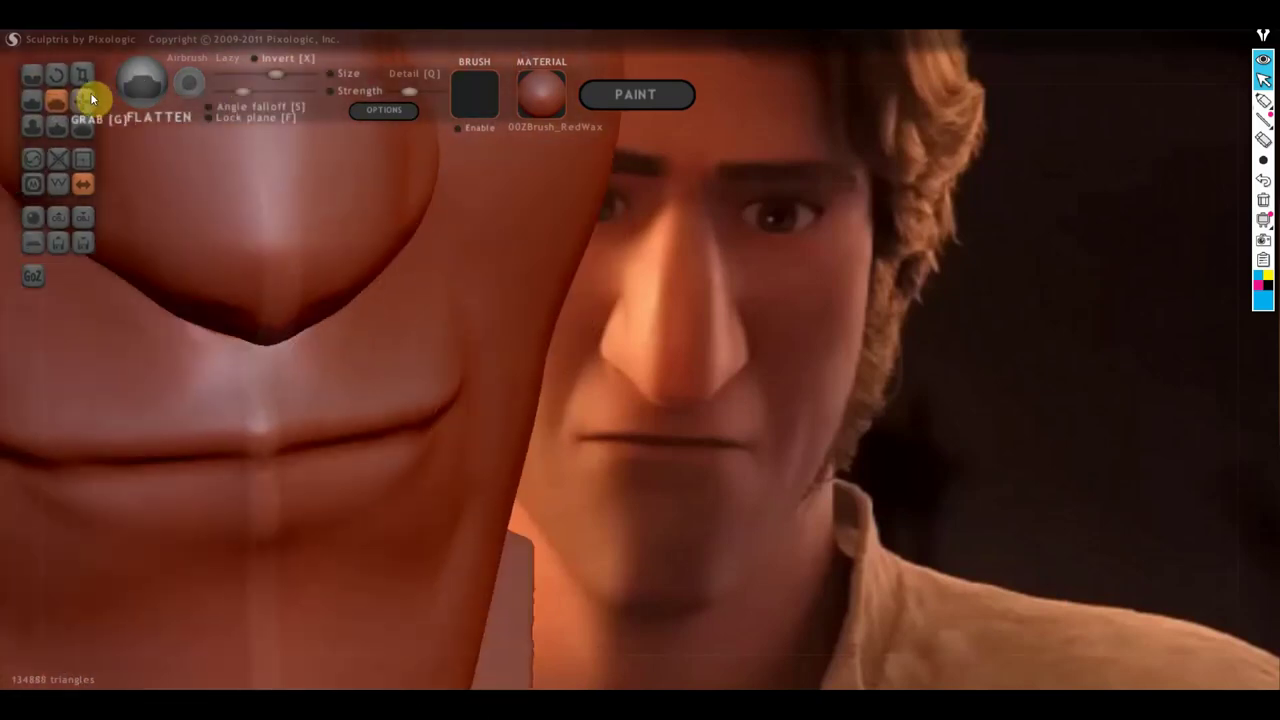
pyautogui.moveTo(251, 75); pyautogui.dragTo(256, 74)
pyautogui.moveTo(261, 285)
pyautogui.mouseDown(button='right')
pyautogui.moveTo(254, 395)
pyautogui.moveTo(640, 454)
pyautogui.mouseUp(button='right')
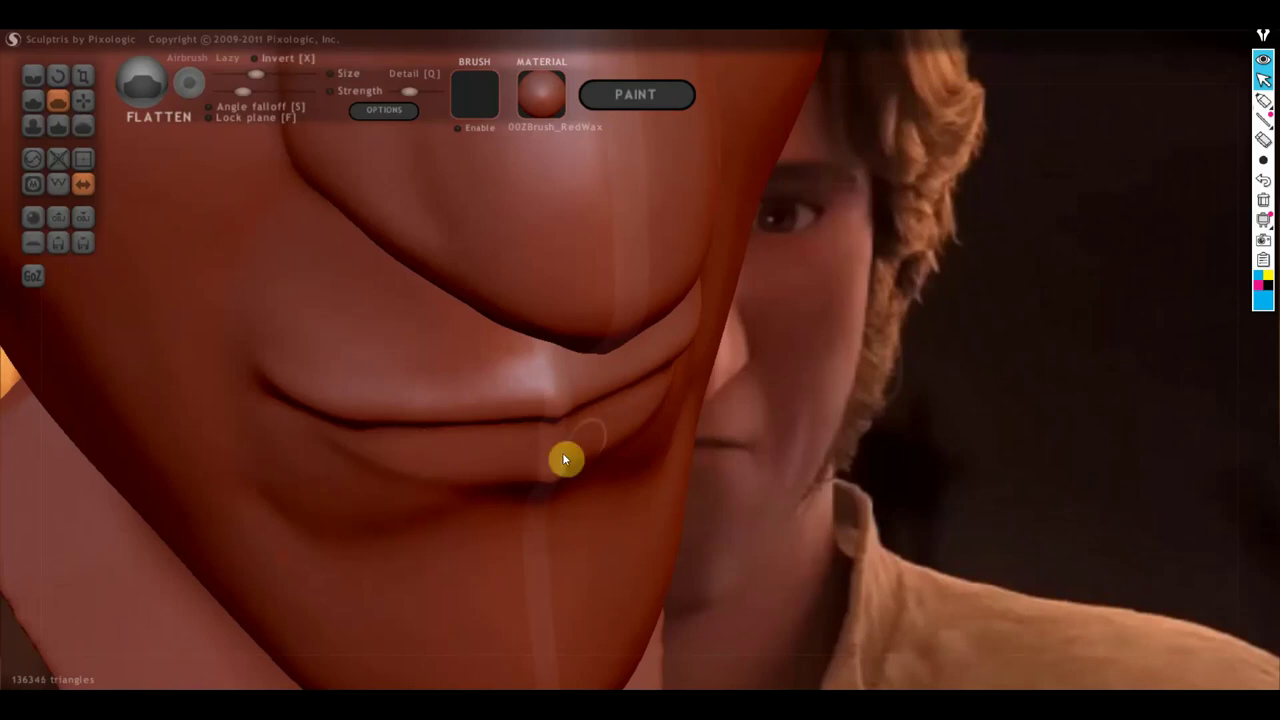
pyautogui.moveTo(523, 466)
pyautogui.mouseDown(button='right')
pyautogui.moveTo(463, 347)
pyautogui.moveTo(628, 594)
pyautogui.moveTo(651, 586)
pyautogui.mouseUp(button='right')
pyautogui.moveTo(651, 586)
pyautogui.mouseDown()
pyautogui.moveTo(491, 594)
pyautogui.moveTo(670, 599)
pyautogui.mouseUp()
pyautogui.moveTo(533, 557)
pyautogui.mouseDown(button='right')
pyautogui.moveTo(562, 577)
pyautogui.moveTo(599, 527)
pyautogui.mouseUp(button='right')
# Nudge the chin surface into shape with the Grab brush
pyautogui.click(83, 99)
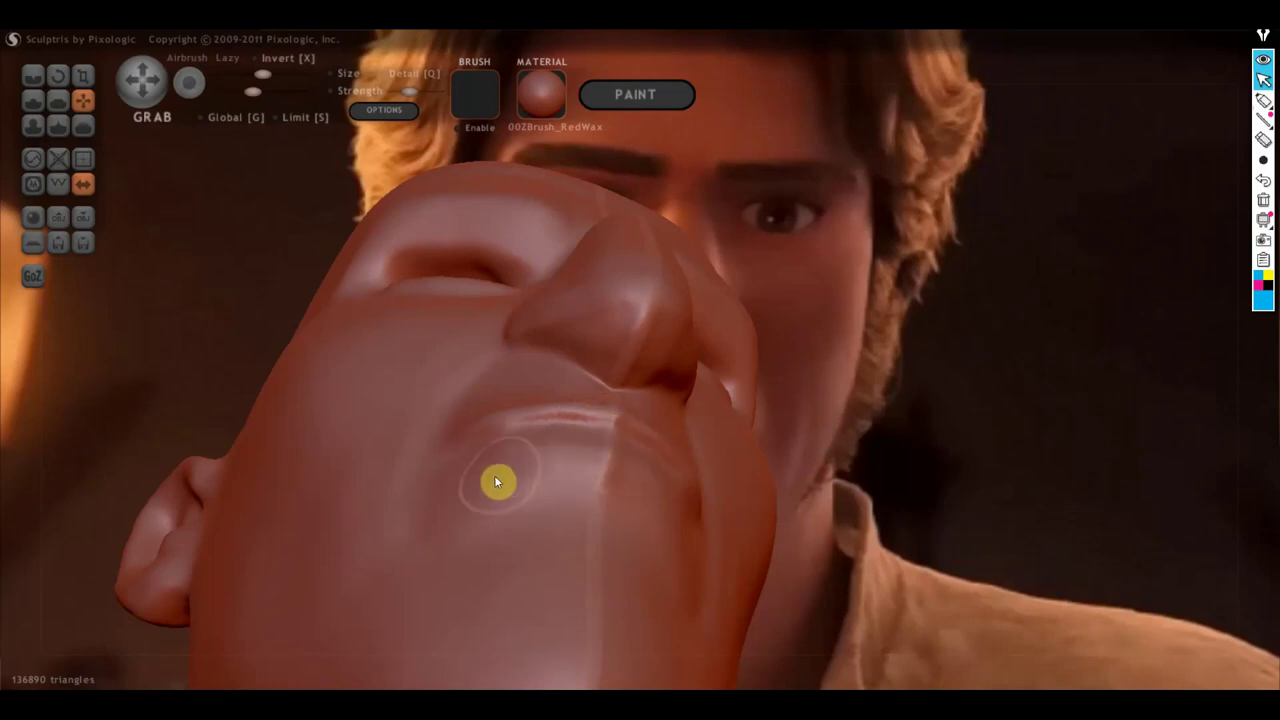
pyautogui.moveTo(475, 487); pyautogui.dragTo(460, 476)
pyautogui.moveTo(575, 404); pyautogui.dragTo(546, 468, button='right')
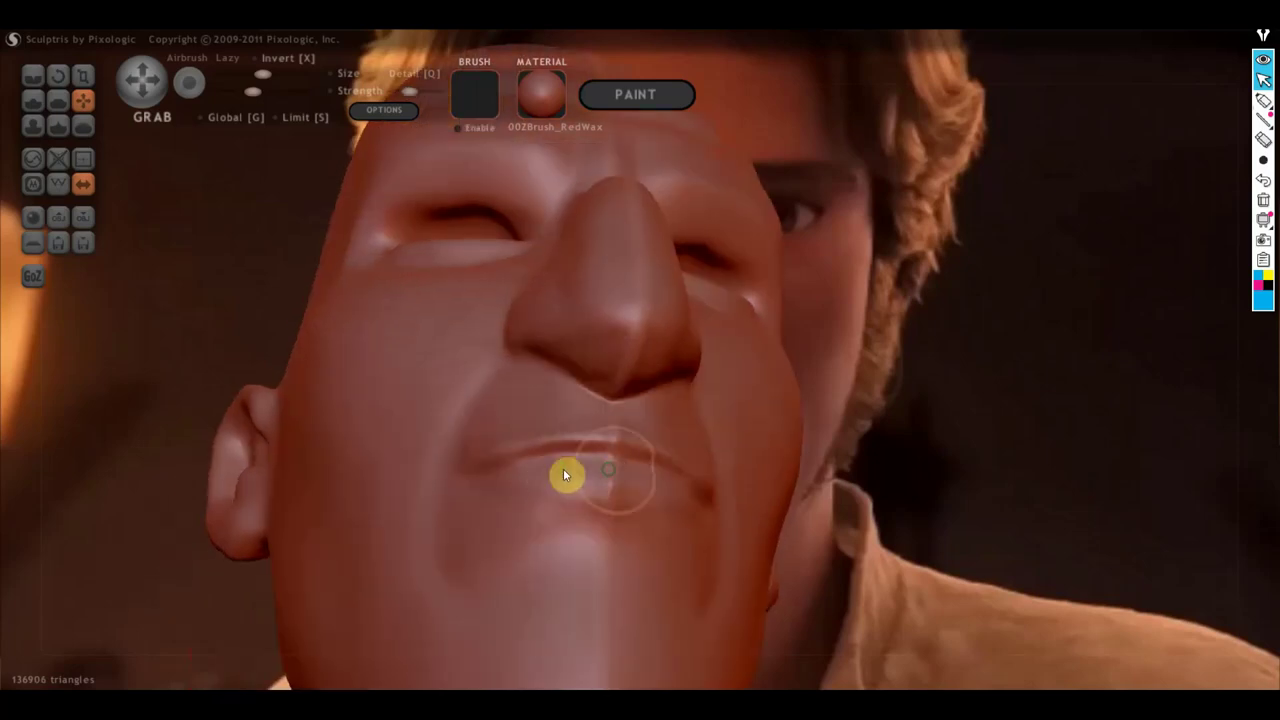
pyautogui.moveTo(563, 468); pyautogui.dragTo(362, 535, button='middle')
pyautogui.moveTo(362, 535); pyautogui.dragTo(418, 527, button='right')
pyautogui.scroll(5, 678, 427)
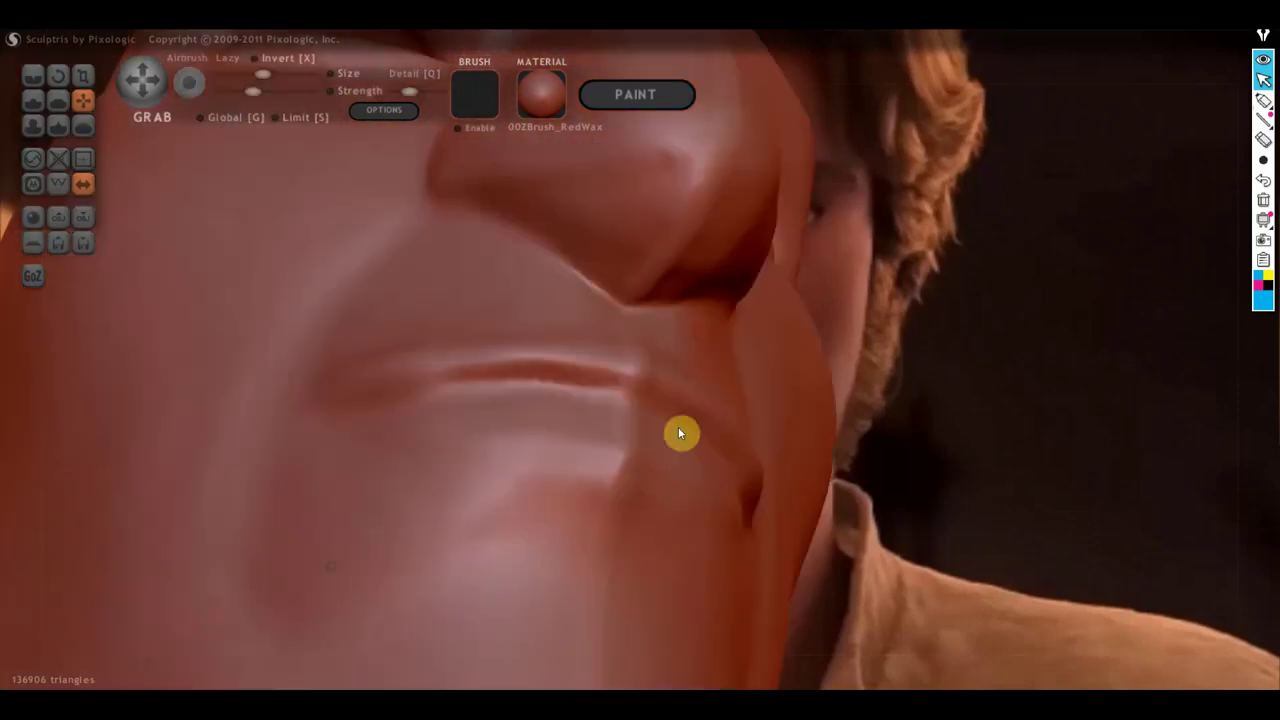
# Flatten the crease along the lips and undo the pit above the upper lip
pyautogui.click(56, 99)
pyautogui.moveTo(450, 375); pyautogui.dragTo(487, 400, button='right')
pyautogui.moveTo(589, 396); pyautogui.dragTo(481, 391)
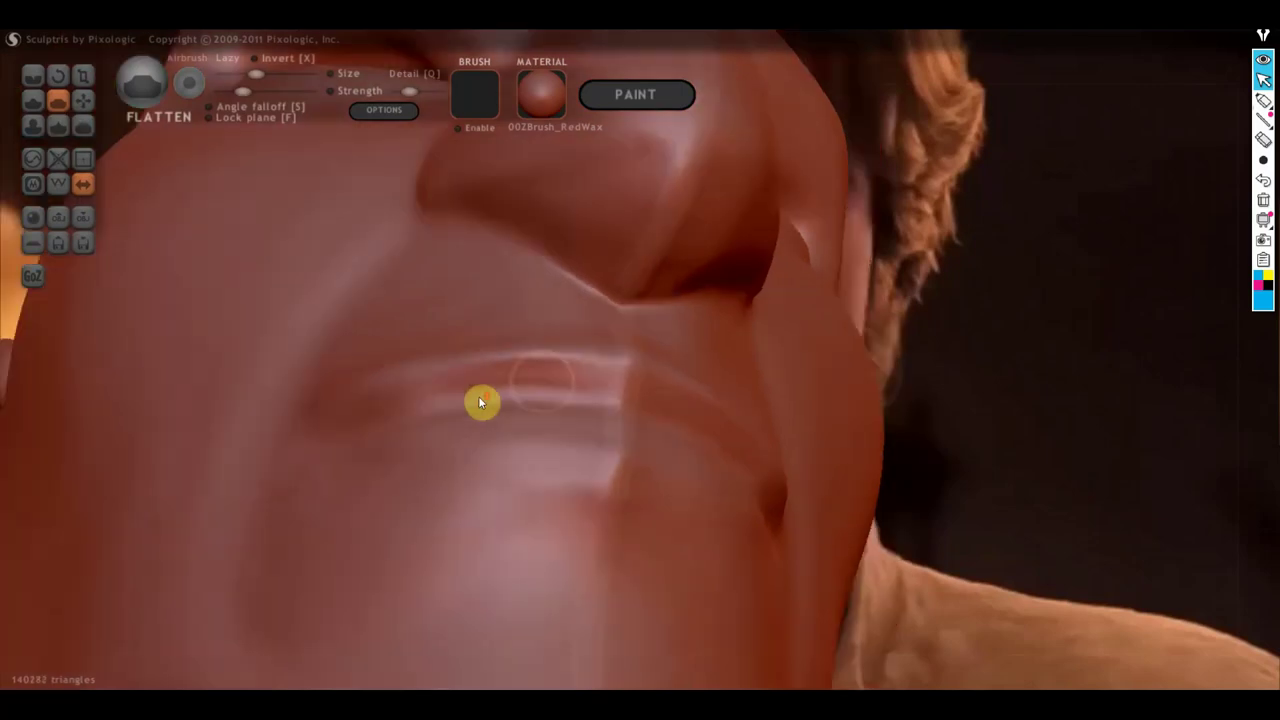
pyautogui.moveTo(619, 396); pyautogui.dragTo(509, 437, button='right')
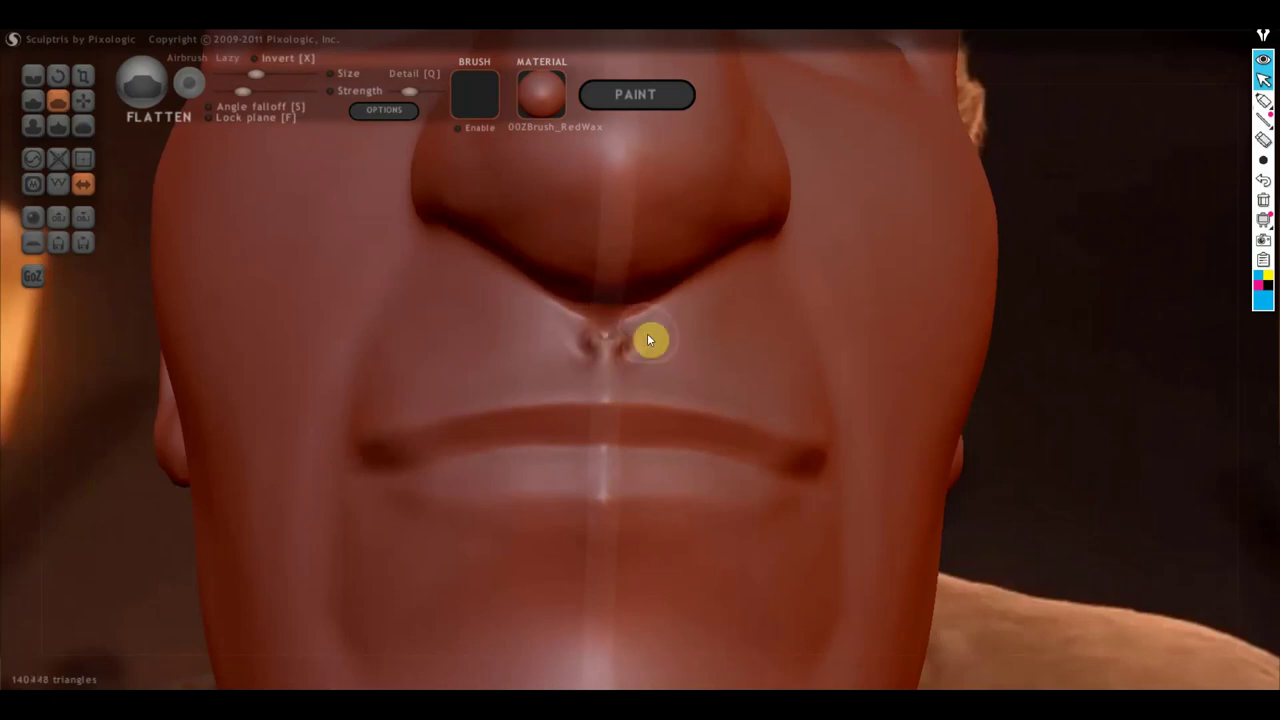
pyautogui.hotkey('ctrl', 'z')
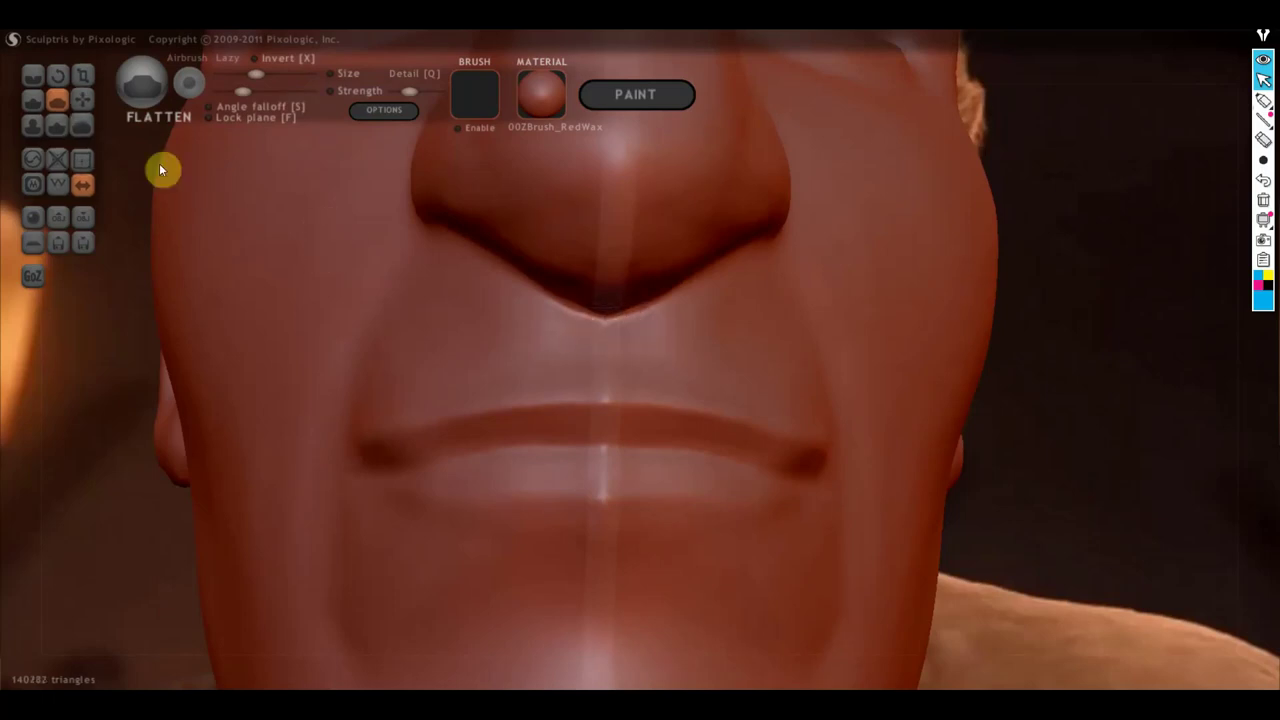
pyautogui.click(35, 102)
# Enable Clay mode, add clay above the upper lip, and orbit out to compare with the reference
pyautogui.click(204, 117)
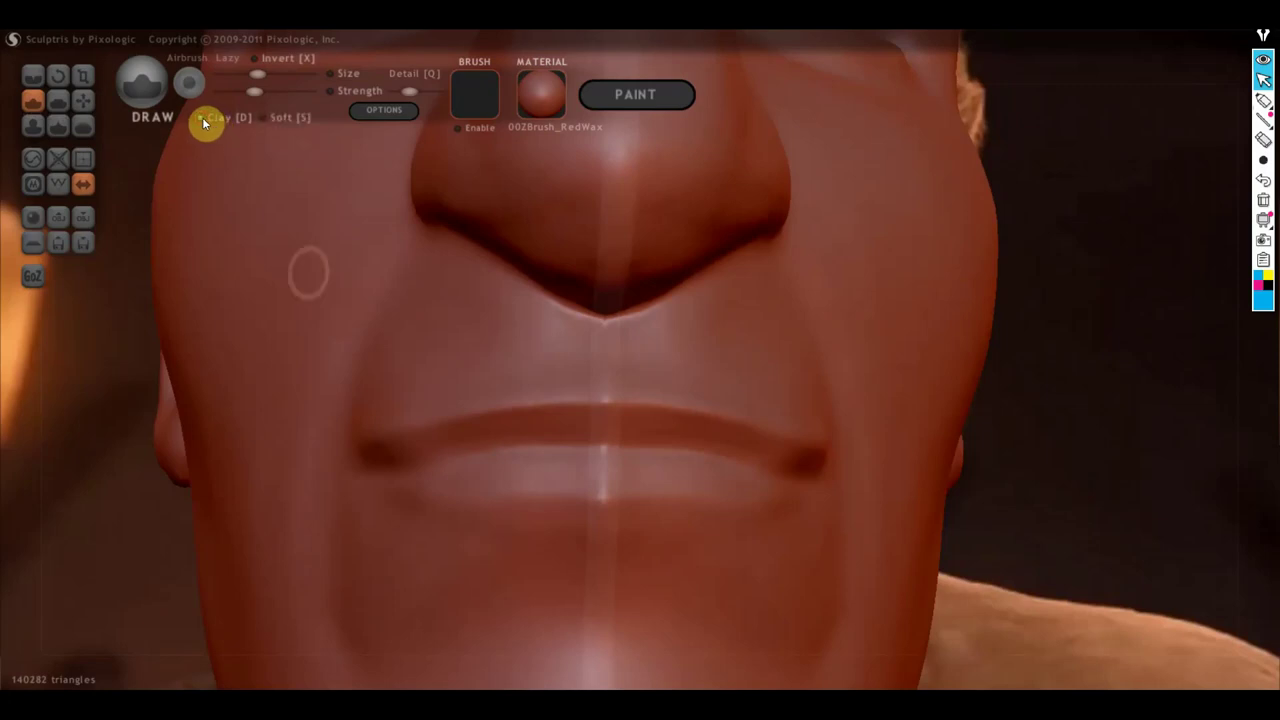
pyautogui.moveTo(594, 344); pyautogui.dragTo(608, 360)
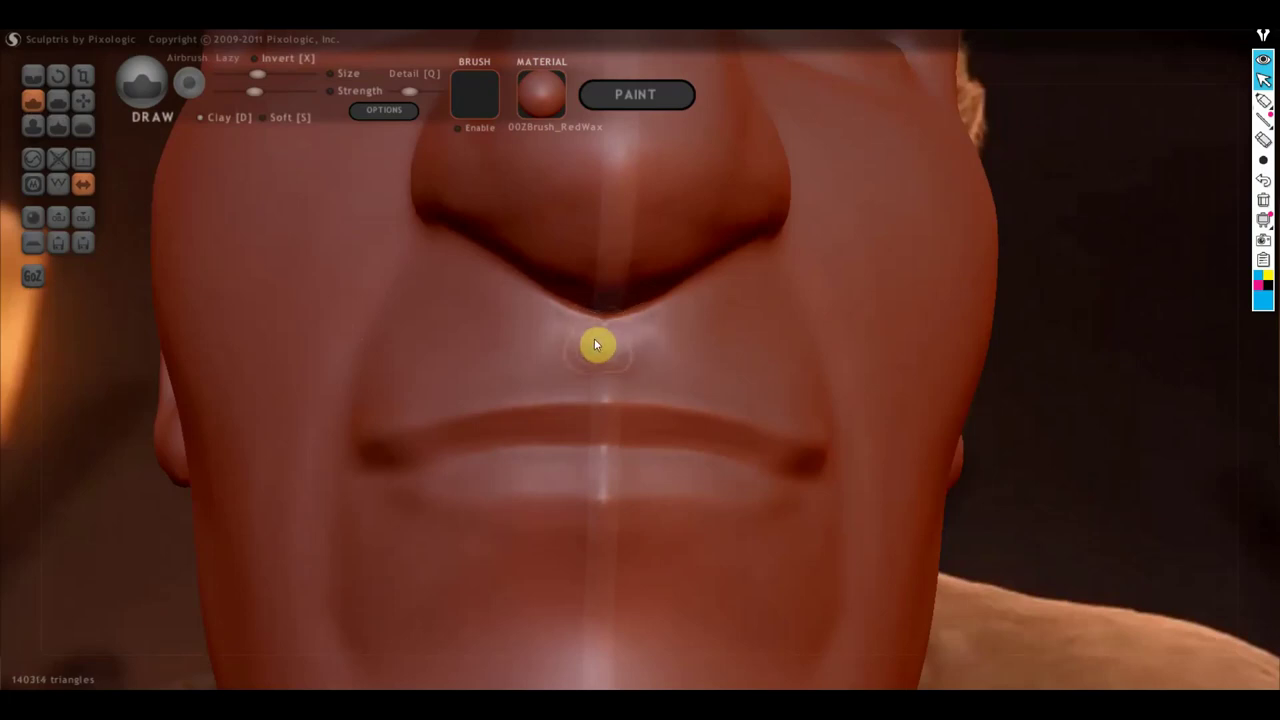
pyautogui.moveTo(595, 343)
pyautogui.mouseDown(button='right')
pyautogui.moveTo(654, 434)
pyautogui.moveTo(531, 514)
pyautogui.moveTo(501, 487)
pyautogui.mouseUp(button='right')
pyautogui.moveTo(697, 460)
pyautogui.mouseDown(button='right')
pyautogui.moveTo(391, 446)
pyautogui.moveTo(770, 474)
pyautogui.moveTo(1034, 423)
pyautogui.moveTo(894, 426)
pyautogui.moveTo(1025, 441)
pyautogui.moveTo(1025, 403)
pyautogui.moveTo(665, 463)
pyautogui.moveTo(742, 448)
pyautogui.moveTo(694, 480)
pyautogui.moveTo(759, 462)
pyautogui.mouseUp(button='right')
pyautogui.scroll(-3, 769, 473)
pyautogui.scroll(2, 665, 463)
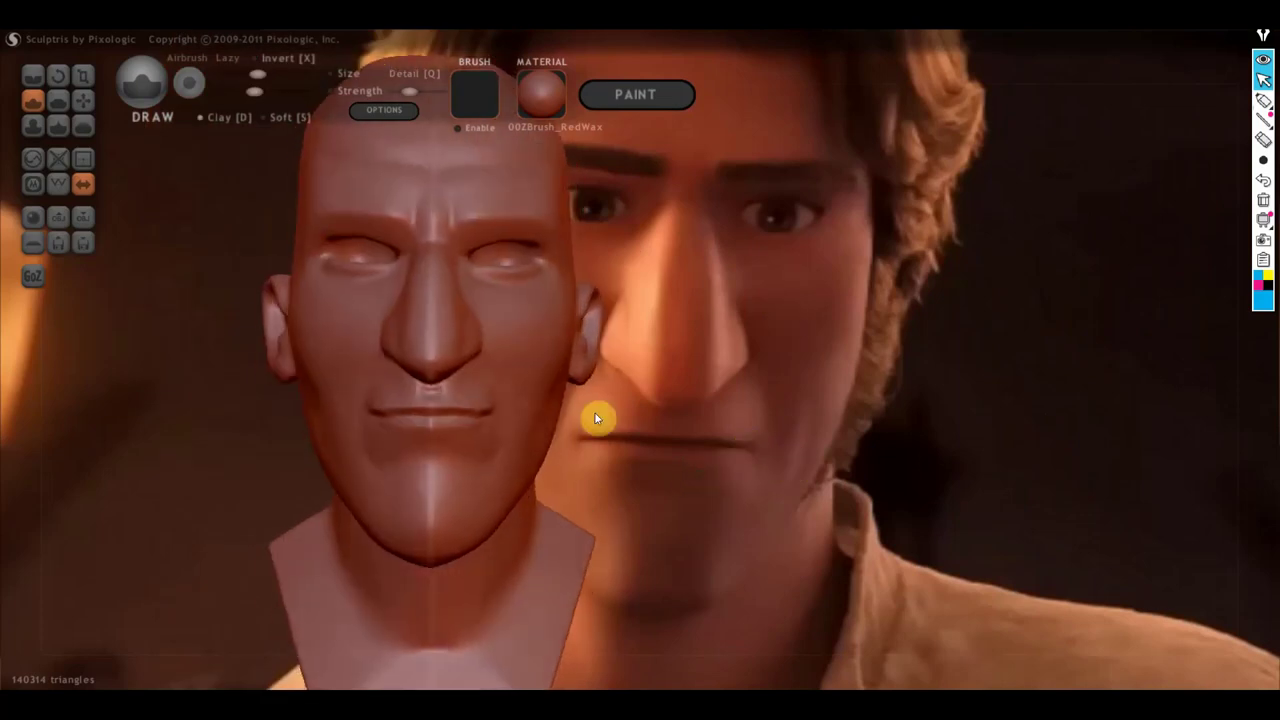
pyautogui.click(84, 102)
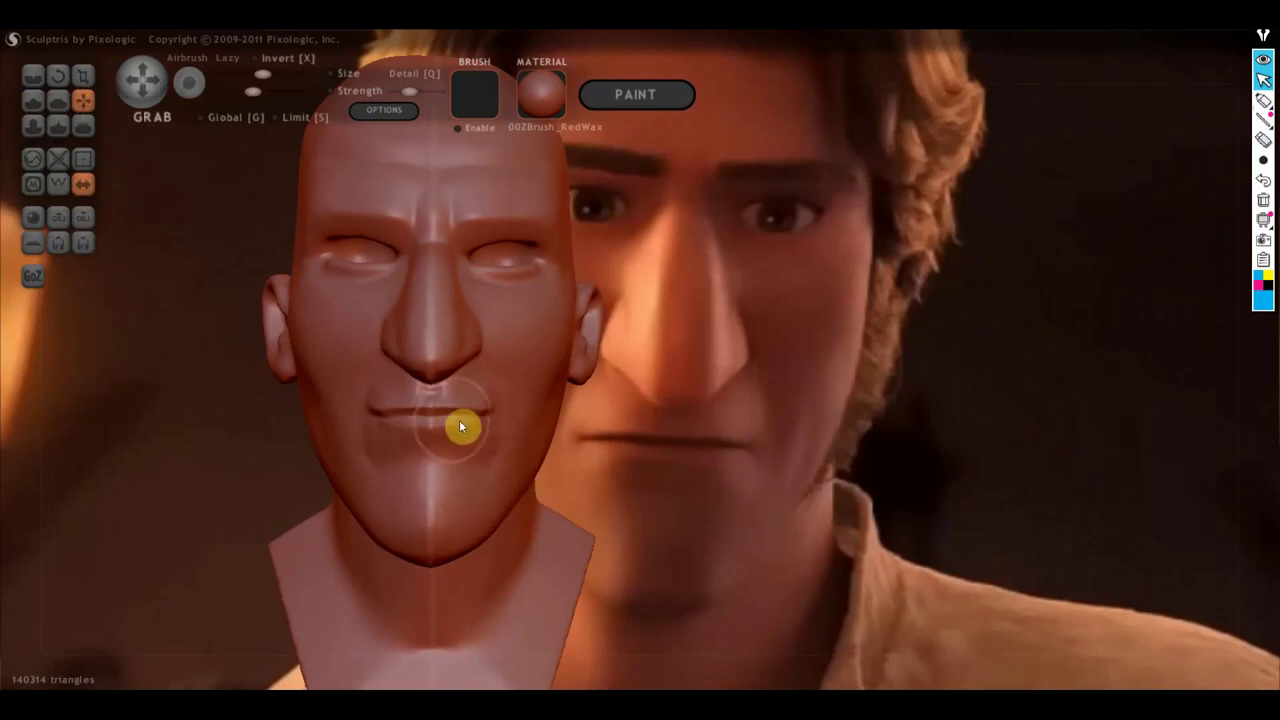
pyautogui.moveTo(539, 443); pyautogui.dragTo(314, 457)
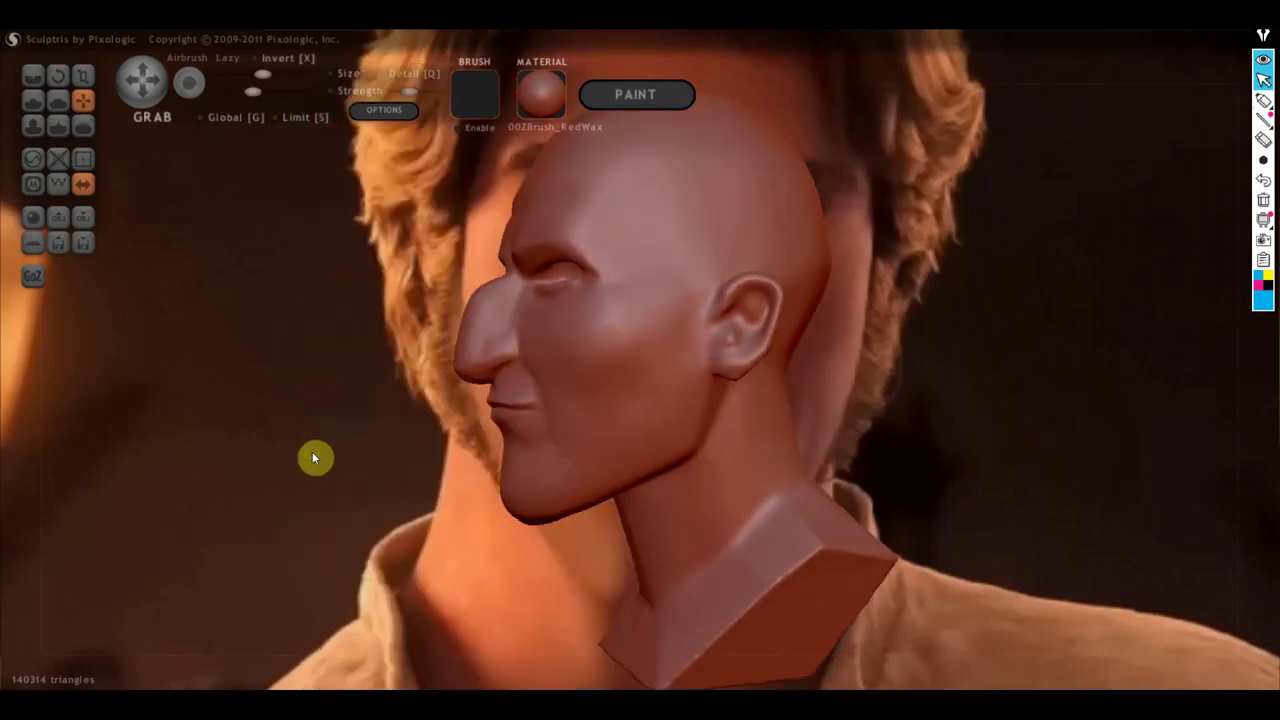
pyautogui.moveTo(577, 460)
pyautogui.mouseDown()
pyautogui.moveTo(355, 500)
pyautogui.moveTo(524, 461)
pyautogui.mouseUp()
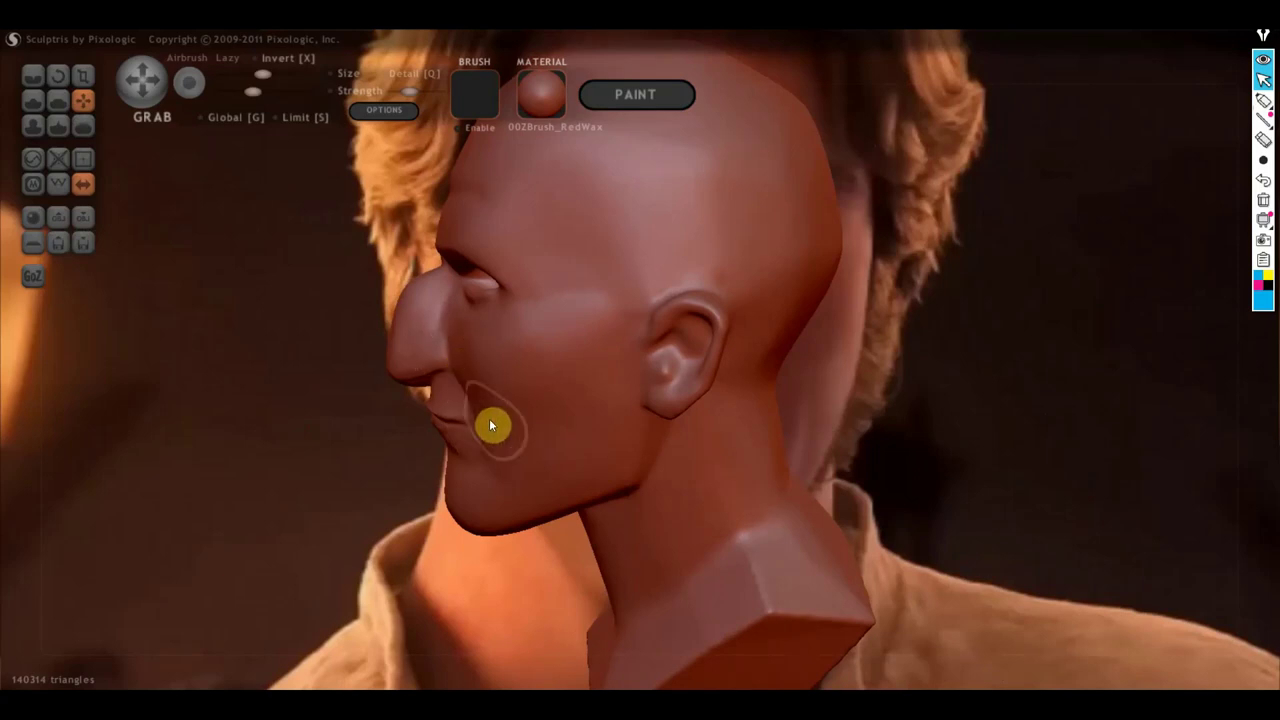
pyautogui.moveTo(499, 423)
pyautogui.mouseDown(button='right')
pyautogui.moveTo(538, 452)
pyautogui.moveTo(641, 428)
pyautogui.mouseUp(button='right')
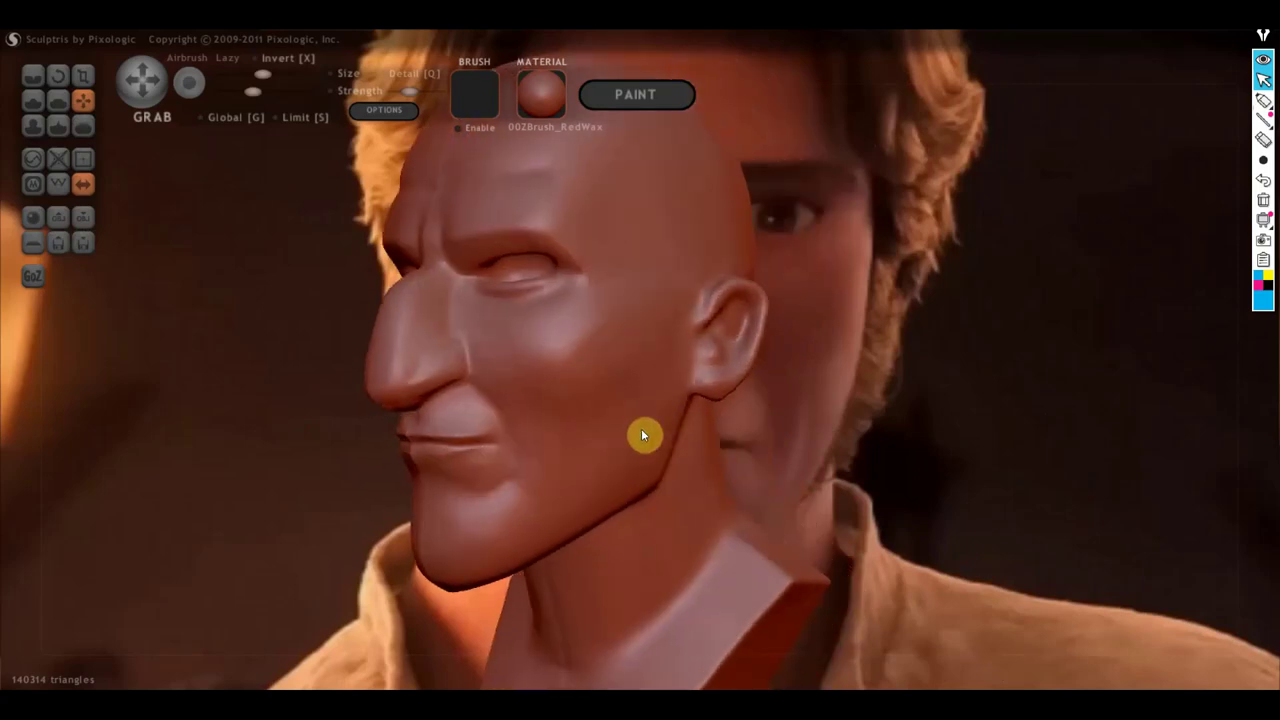
# Pen-sketch a nose-to-chin curve, a cheek arrow and a cross on the bust's face, then clear them
pyautogui.click(1263, 100)
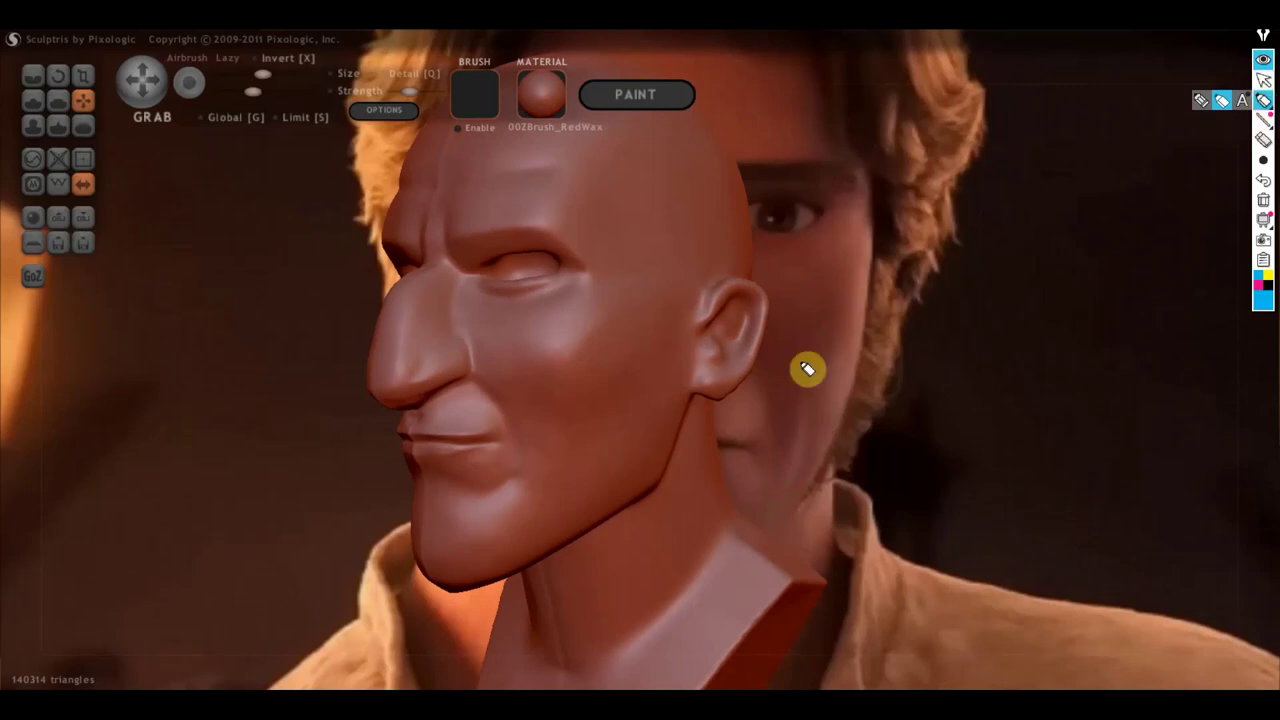
pyautogui.moveTo(472, 372); pyautogui.dragTo(525, 505)
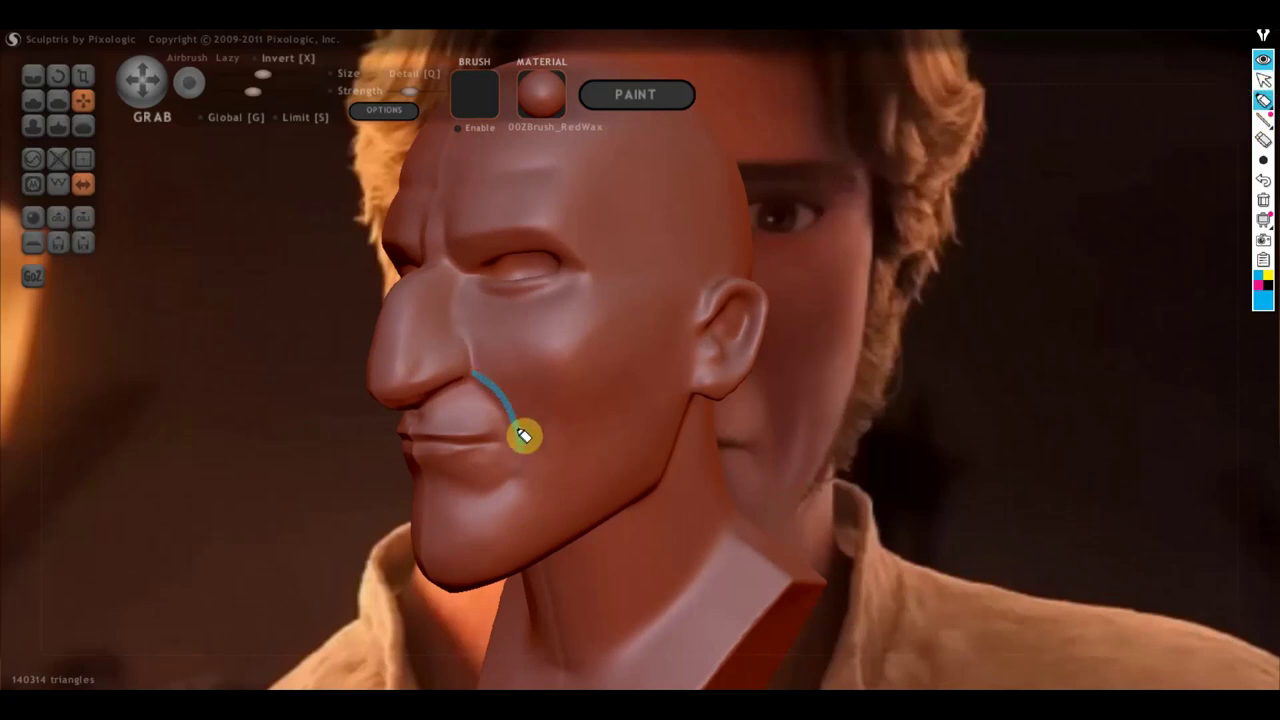
pyautogui.moveTo(437, 354)
pyautogui.mouseDown()
pyautogui.moveTo(466, 337)
pyautogui.moveTo(474, 374)
pyautogui.mouseUp()
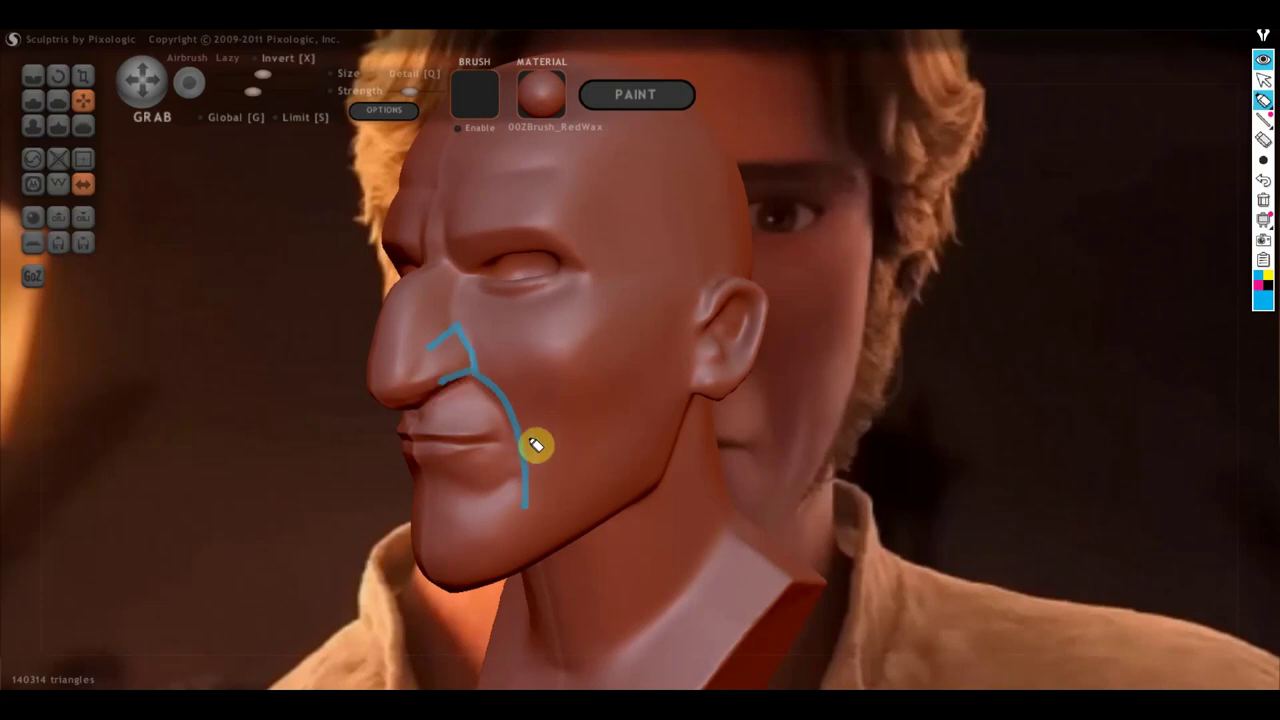
pyautogui.moveTo(527, 447)
pyautogui.mouseDown()
pyautogui.moveTo(598, 429)
pyautogui.moveTo(577, 447)
pyautogui.mouseUp()
pyautogui.moveTo(490, 395)
pyautogui.mouseDown()
pyautogui.moveTo(543, 423)
pyautogui.moveTo(527, 505)
pyautogui.mouseUp()
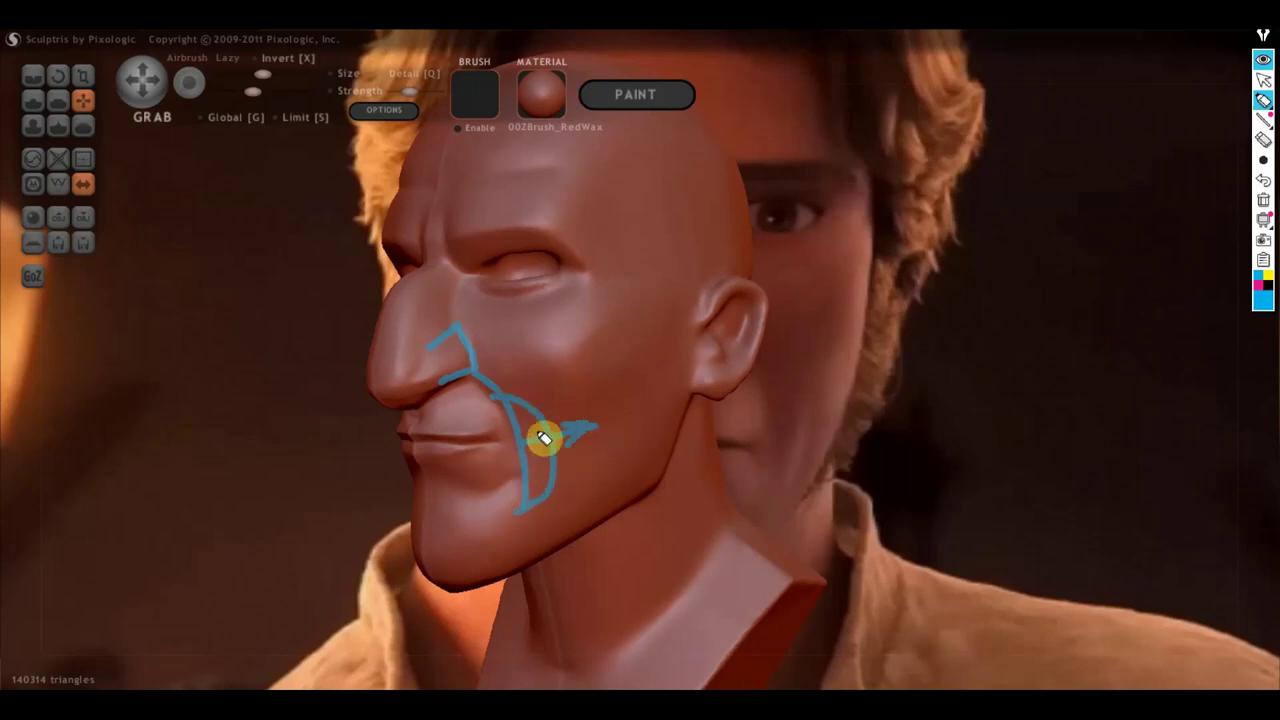
pyautogui.moveTo(541, 308); pyautogui.dragTo(563, 415)
pyautogui.moveTo(497, 358); pyautogui.dragTo(622, 355)
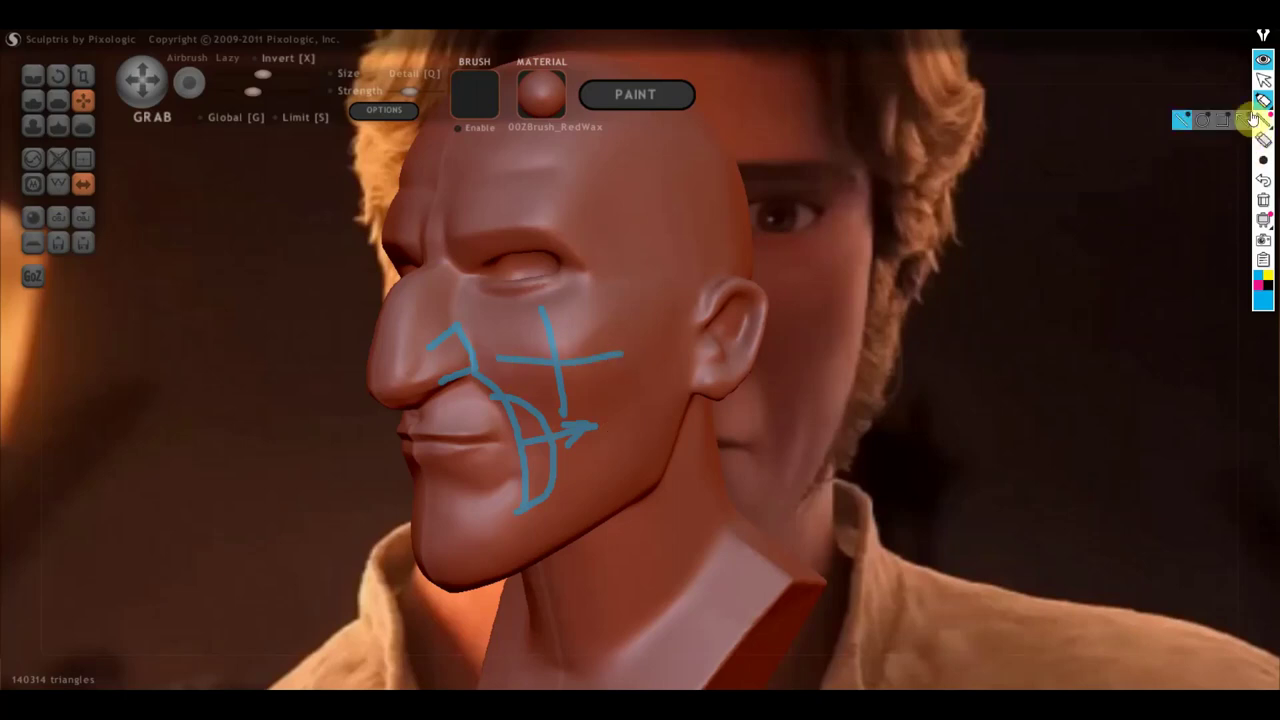
pyautogui.click(1263, 199)
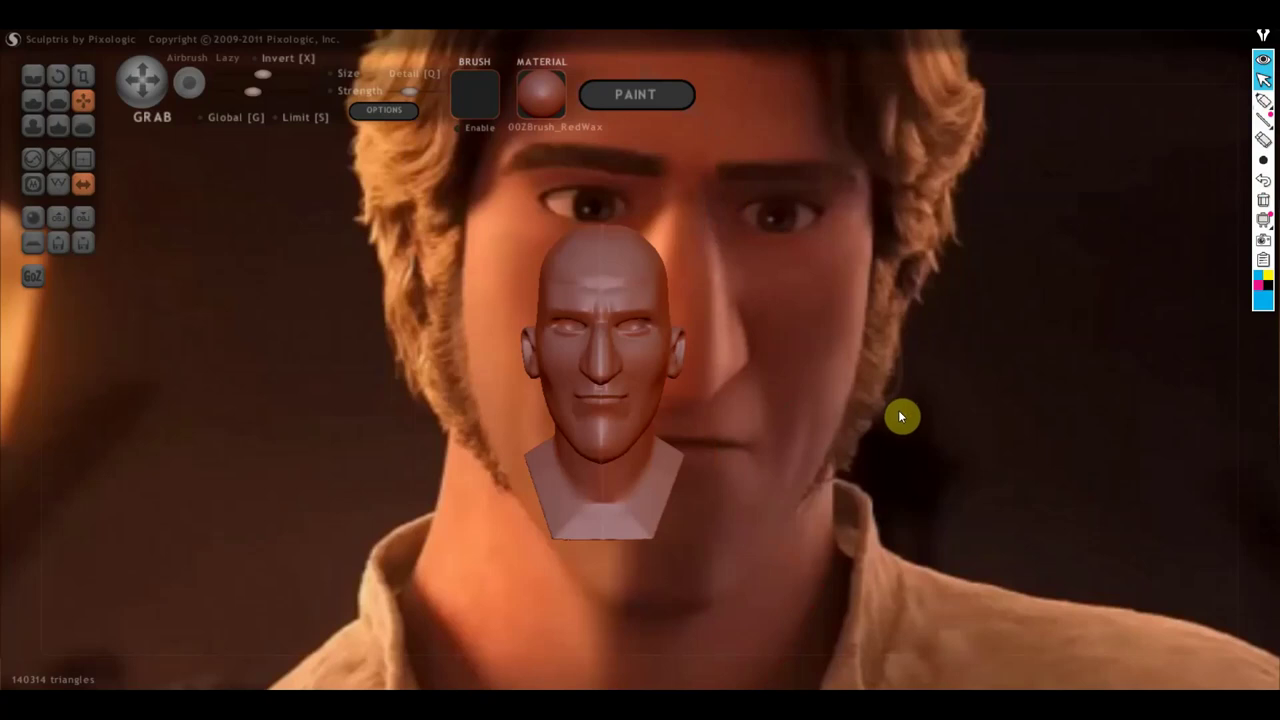
# Move the bust aside and highlight the reference's lip lines and both cheek folds, then clear them
pyautogui.moveTo(932, 410)
pyautogui.mouseDown()
pyautogui.moveTo(722, 387)
pyautogui.moveTo(532, 390)
pyautogui.mouseUp()
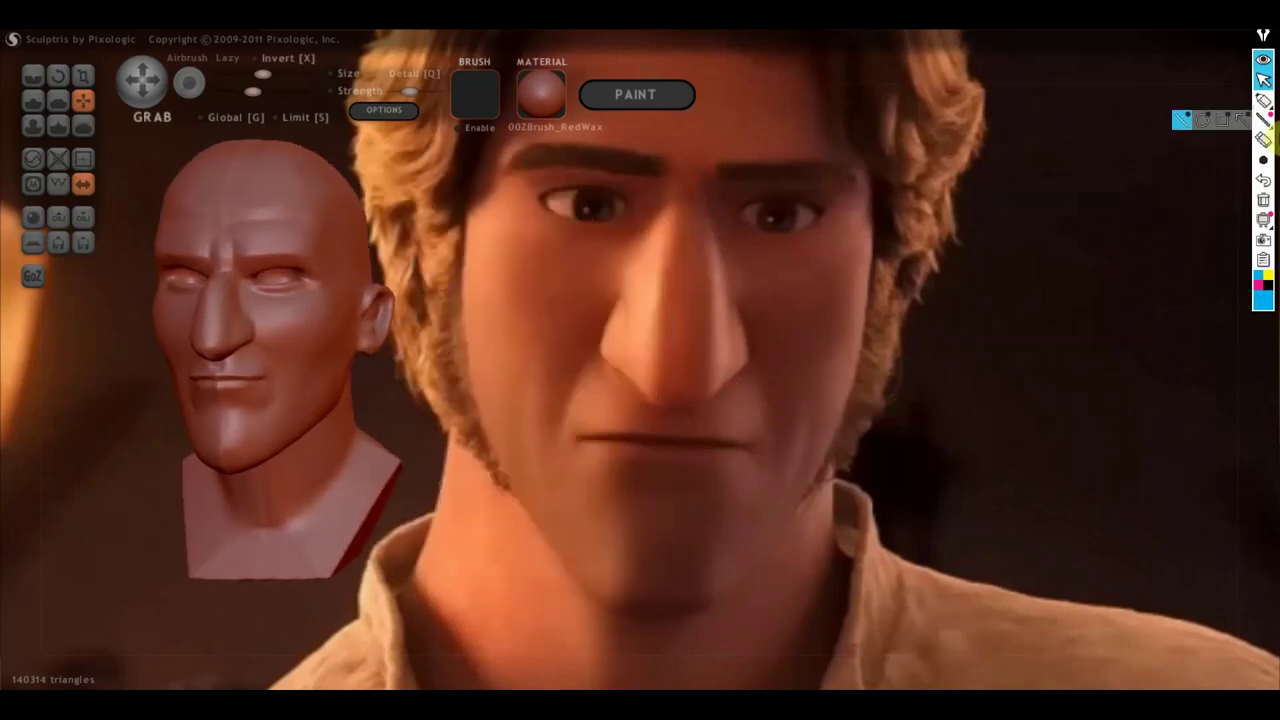
pyautogui.click(1263, 101)
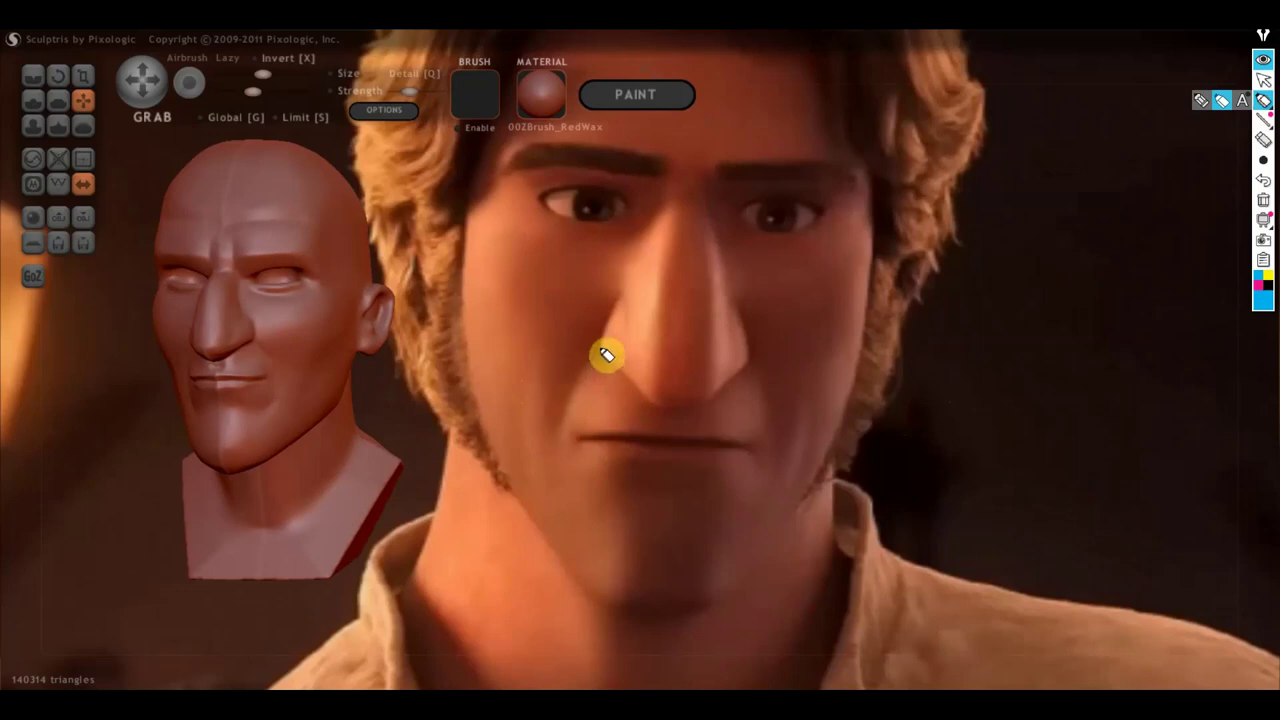
pyautogui.moveTo(610, 318); pyautogui.dragTo(556, 470)
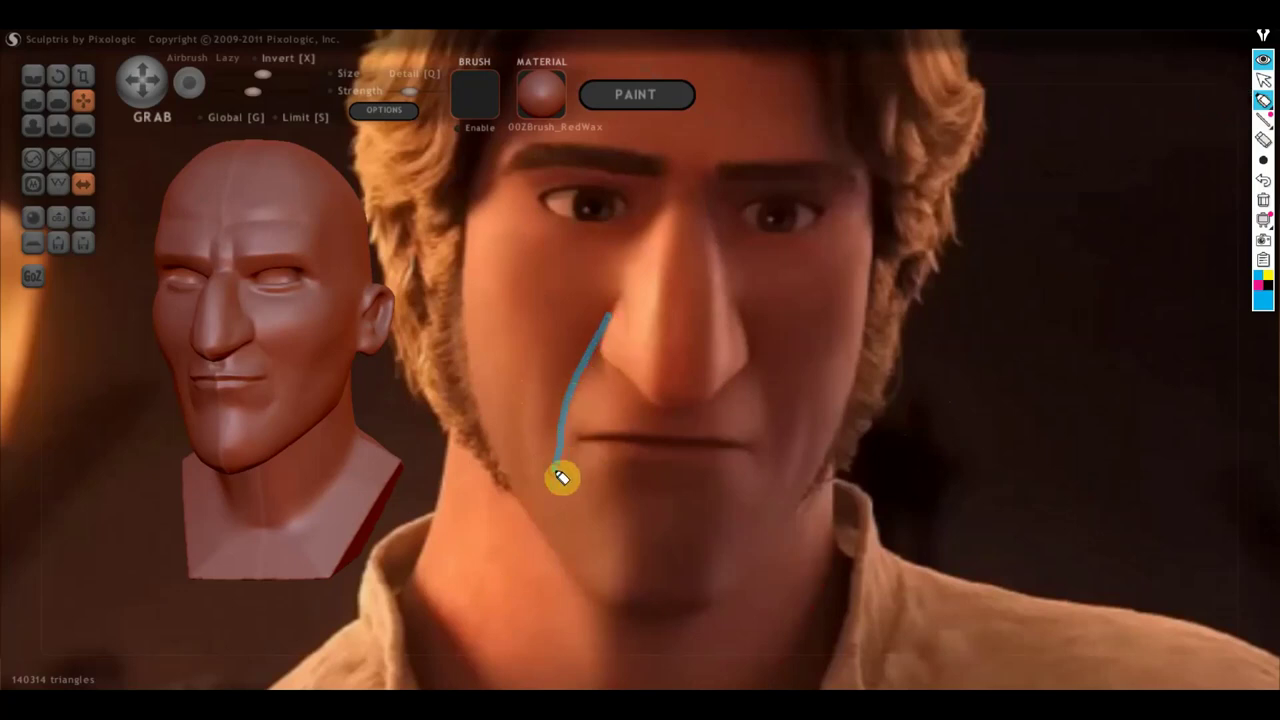
pyautogui.moveTo(585, 489); pyautogui.dragTo(745, 493)
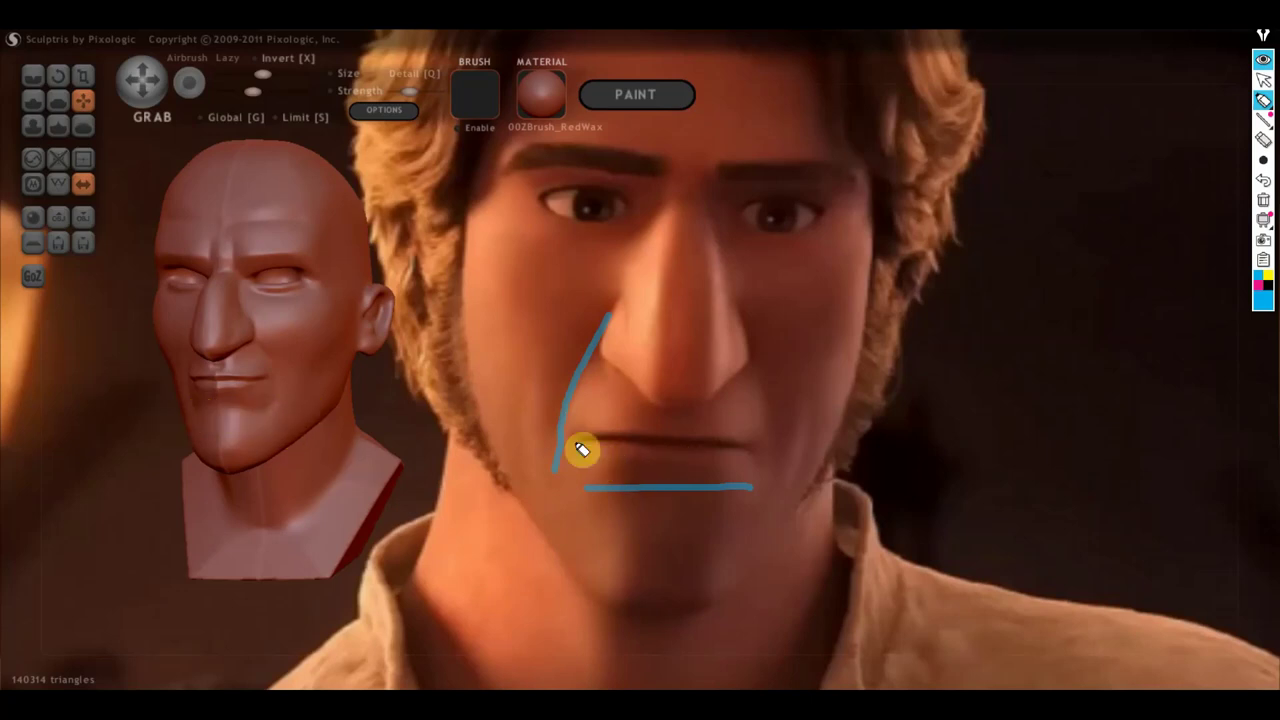
pyautogui.moveTo(580, 438); pyautogui.dragTo(758, 449)
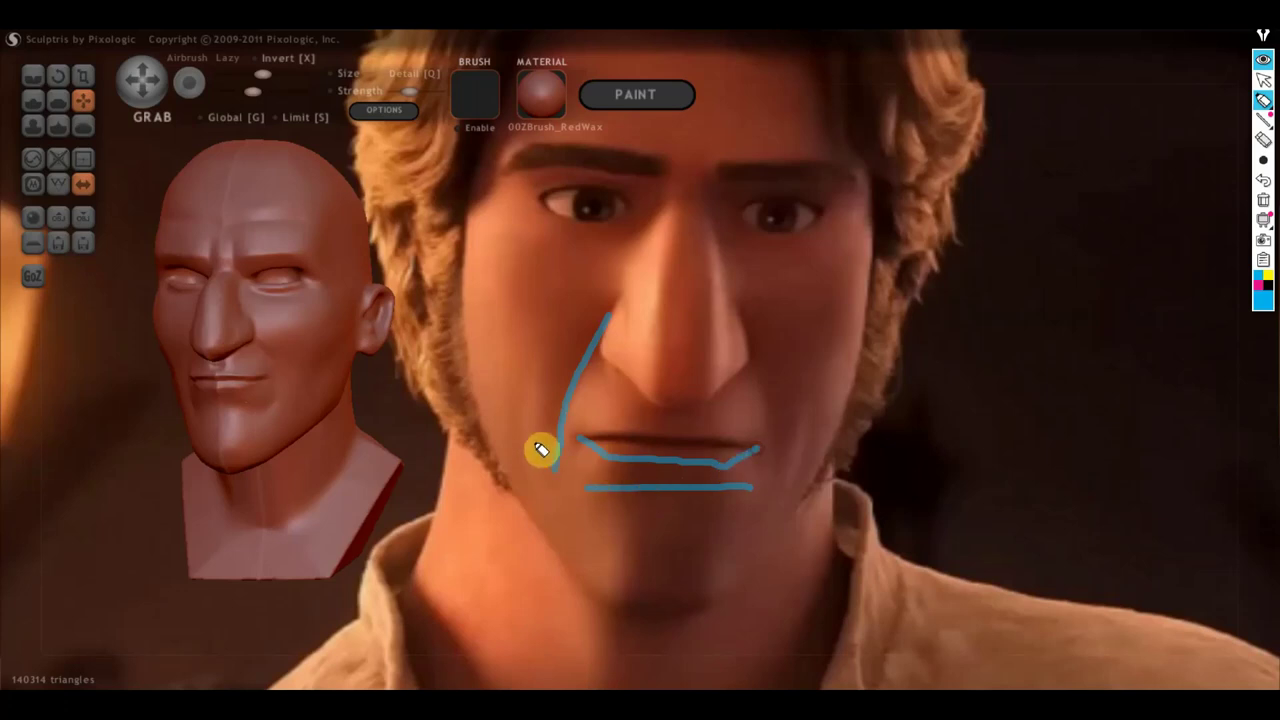
pyautogui.moveTo(580, 328); pyautogui.dragTo(540, 486)
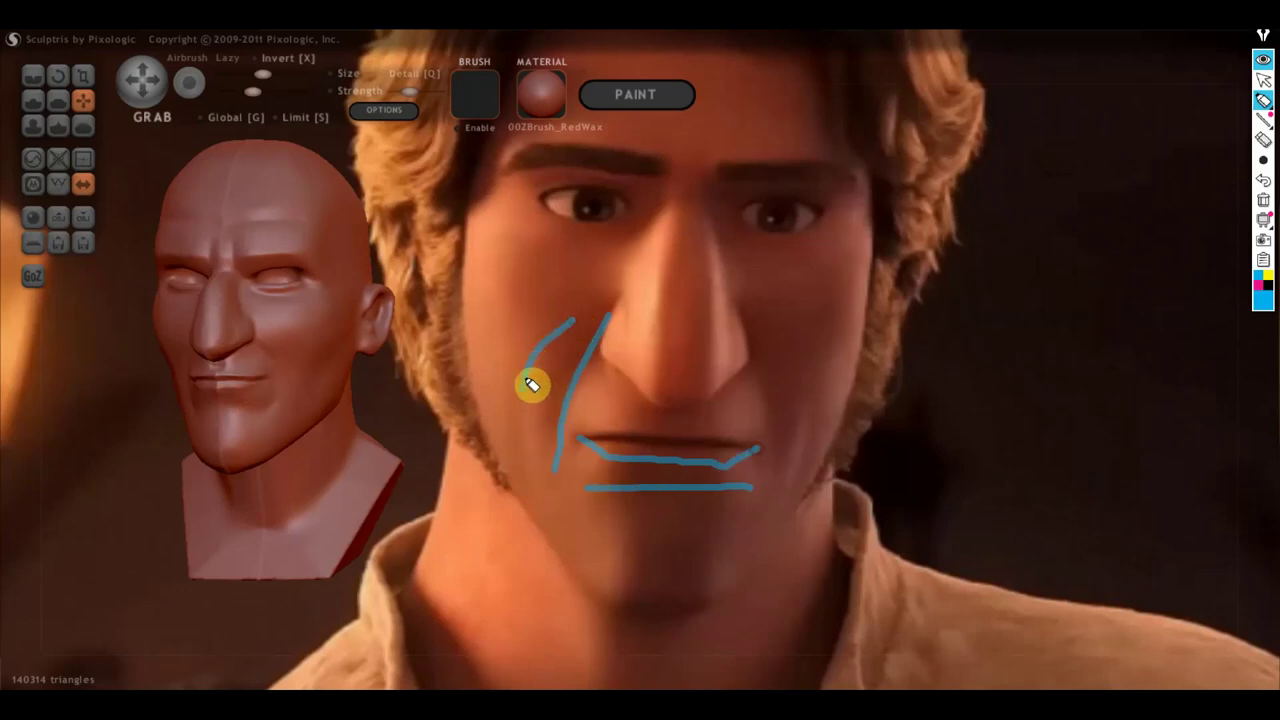
pyautogui.moveTo(808, 408); pyautogui.dragTo(790, 498)
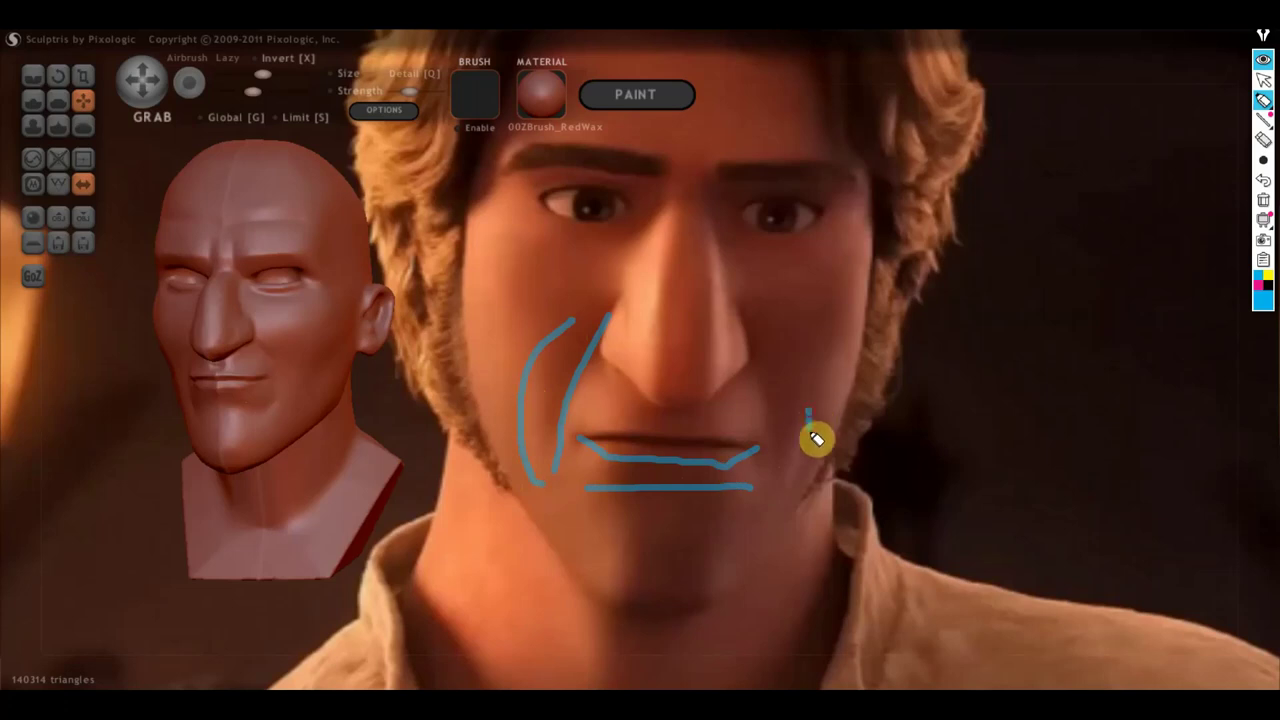
pyautogui.moveTo(762, 364); pyautogui.dragTo(776, 508)
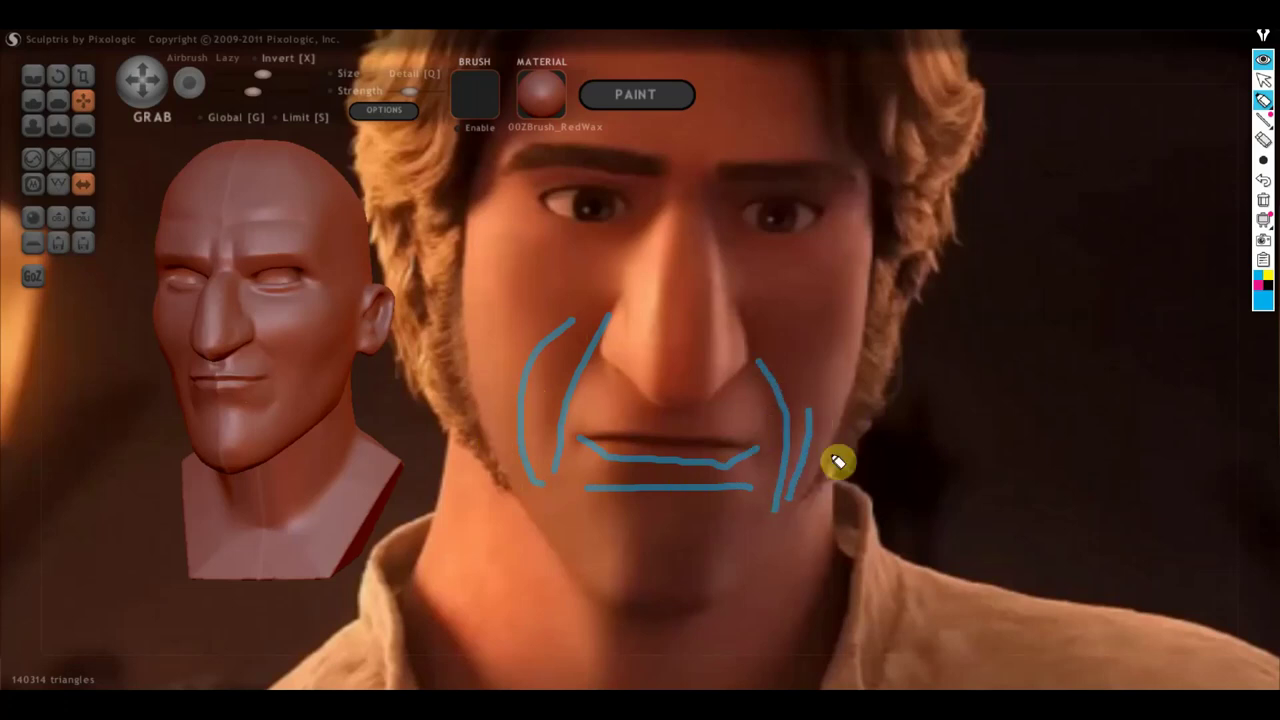
pyautogui.moveTo(816, 414)
pyautogui.mouseDown()
pyautogui.moveTo(800, 494)
pyautogui.moveTo(794, 409)
pyautogui.moveTo(809, 449)
pyautogui.mouseUp()
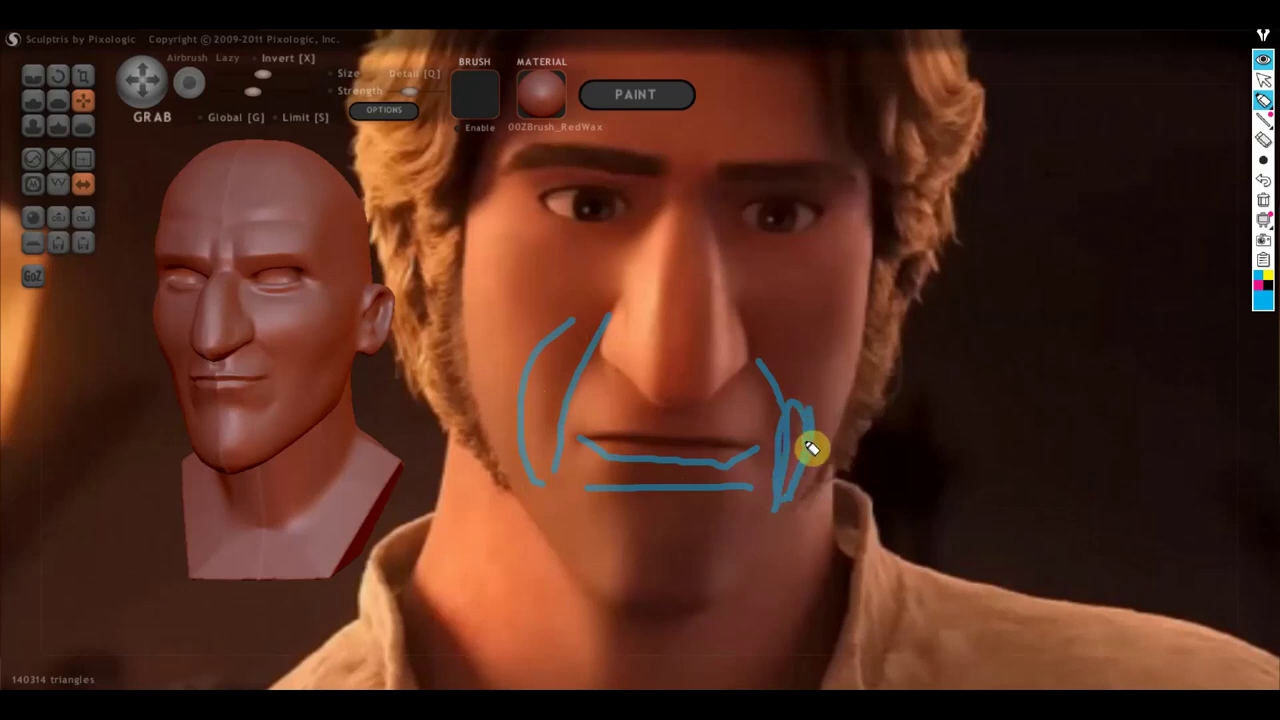
pyautogui.click(1263, 201)
# Sketch guide lines for the bust's nose fold and upper lip and the reference's cheek fold
pyautogui.click(1264, 80)
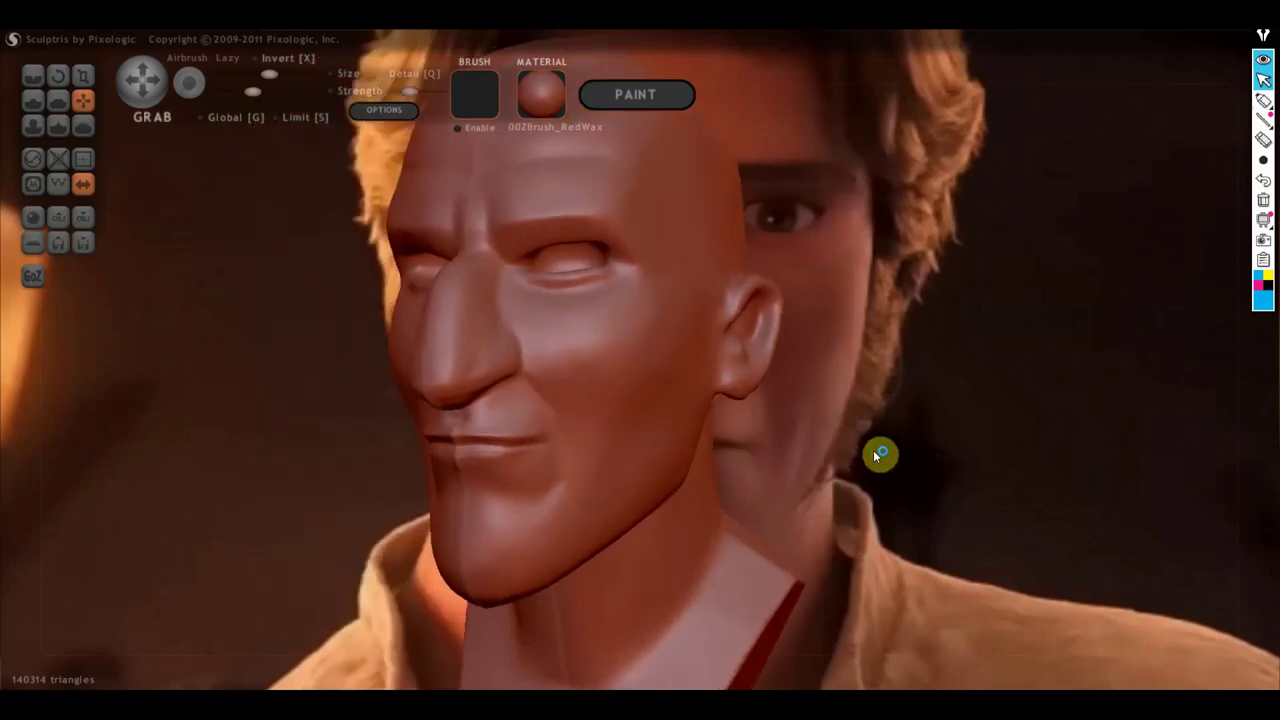
pyautogui.click(1263, 100)
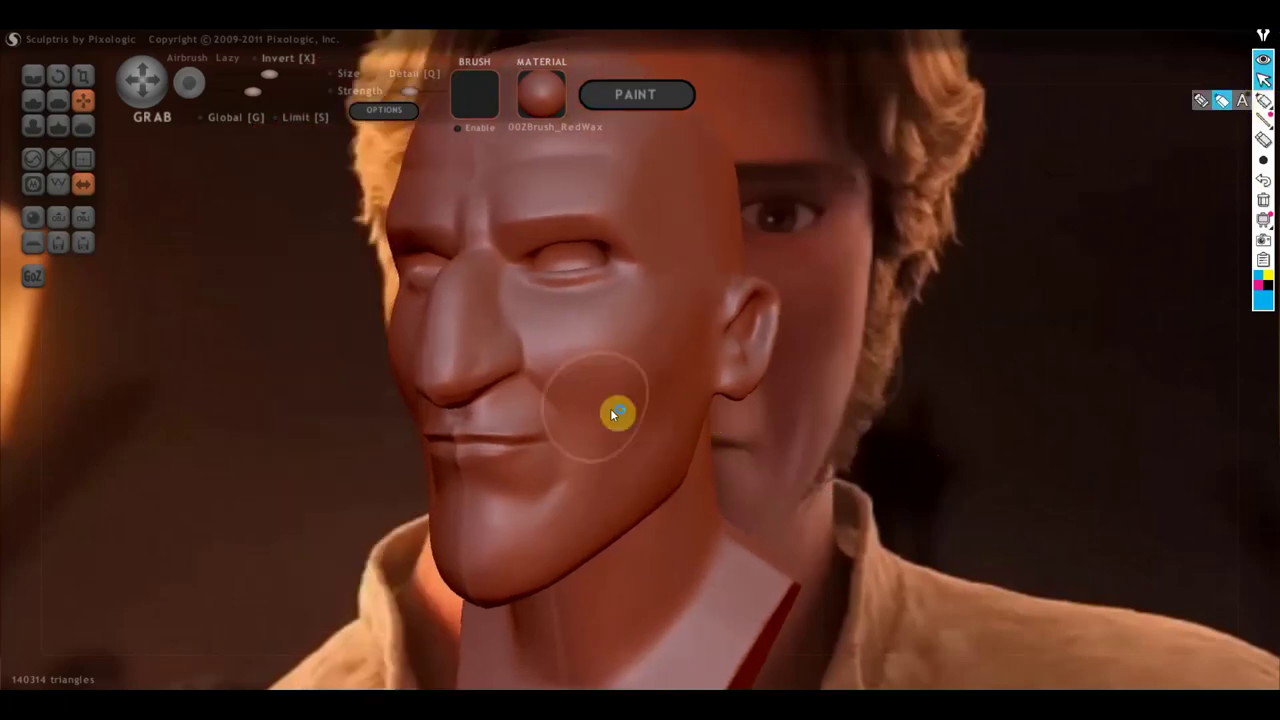
pyautogui.click(1263, 100)
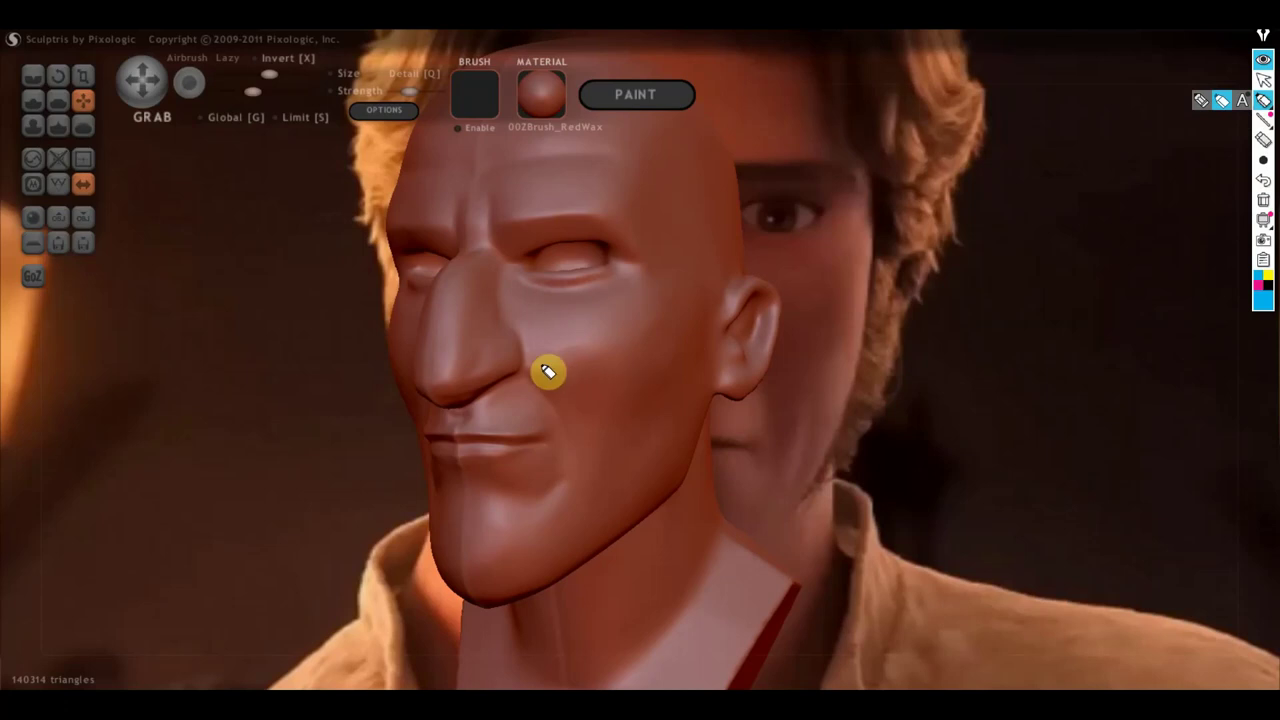
pyautogui.moveTo(508, 332)
pyautogui.mouseDown()
pyautogui.moveTo(548, 392)
pyautogui.moveTo(564, 494)
pyautogui.mouseUp()
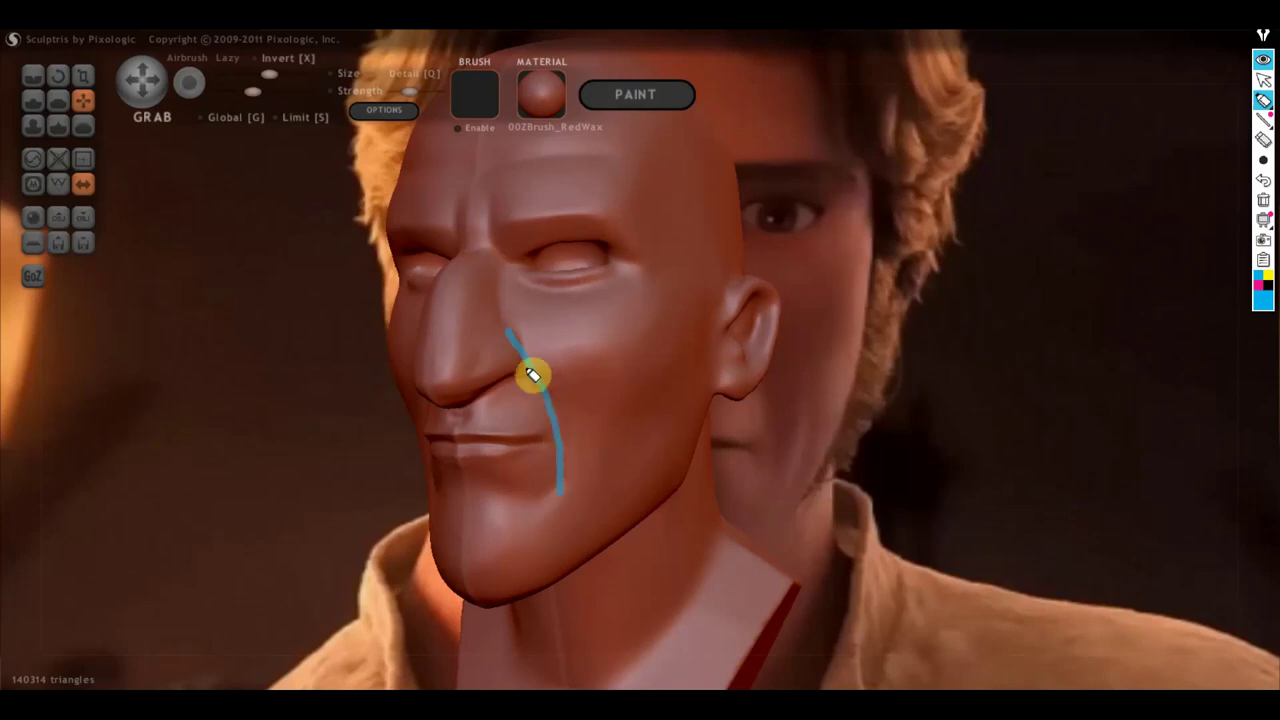
pyautogui.moveTo(500, 432)
pyautogui.mouseDown()
pyautogui.moveTo(550, 432)
pyautogui.moveTo(531, 434)
pyautogui.moveTo(531, 400)
pyautogui.mouseUp()
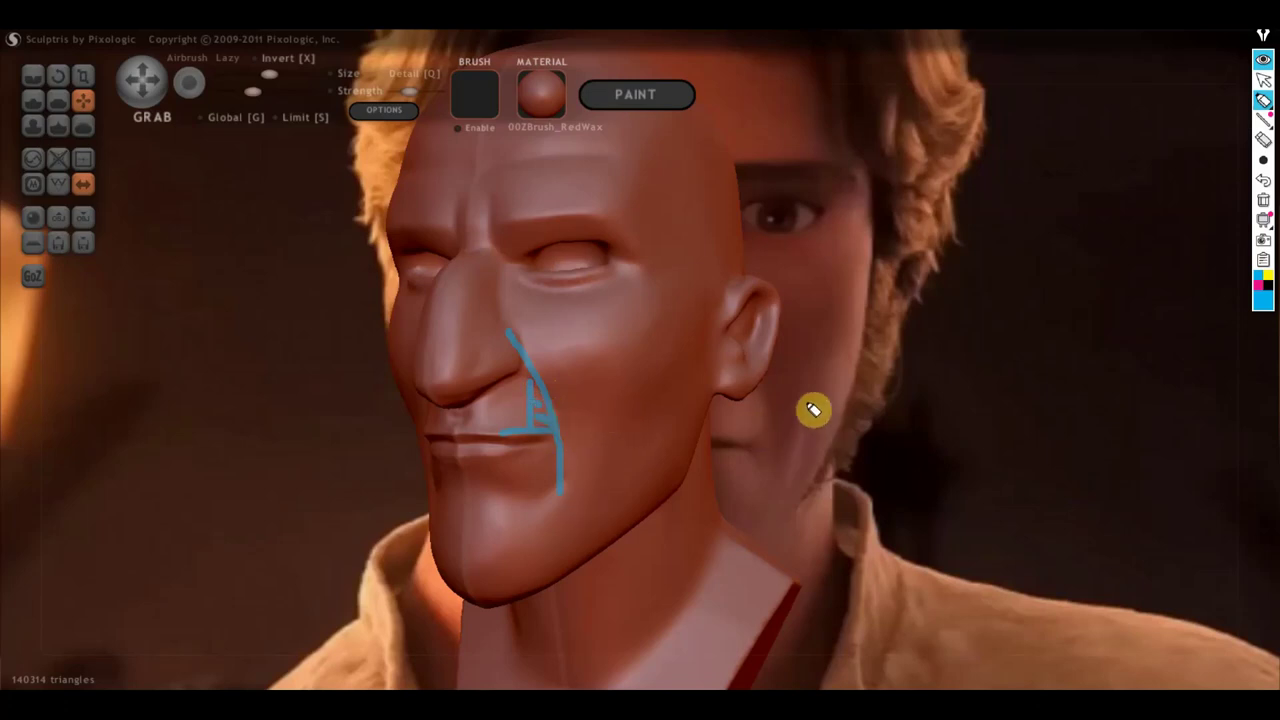
pyautogui.moveTo(800, 400)
pyautogui.mouseDown()
pyautogui.moveTo(790, 468)
pyautogui.moveTo(807, 437)
pyautogui.mouseUp()
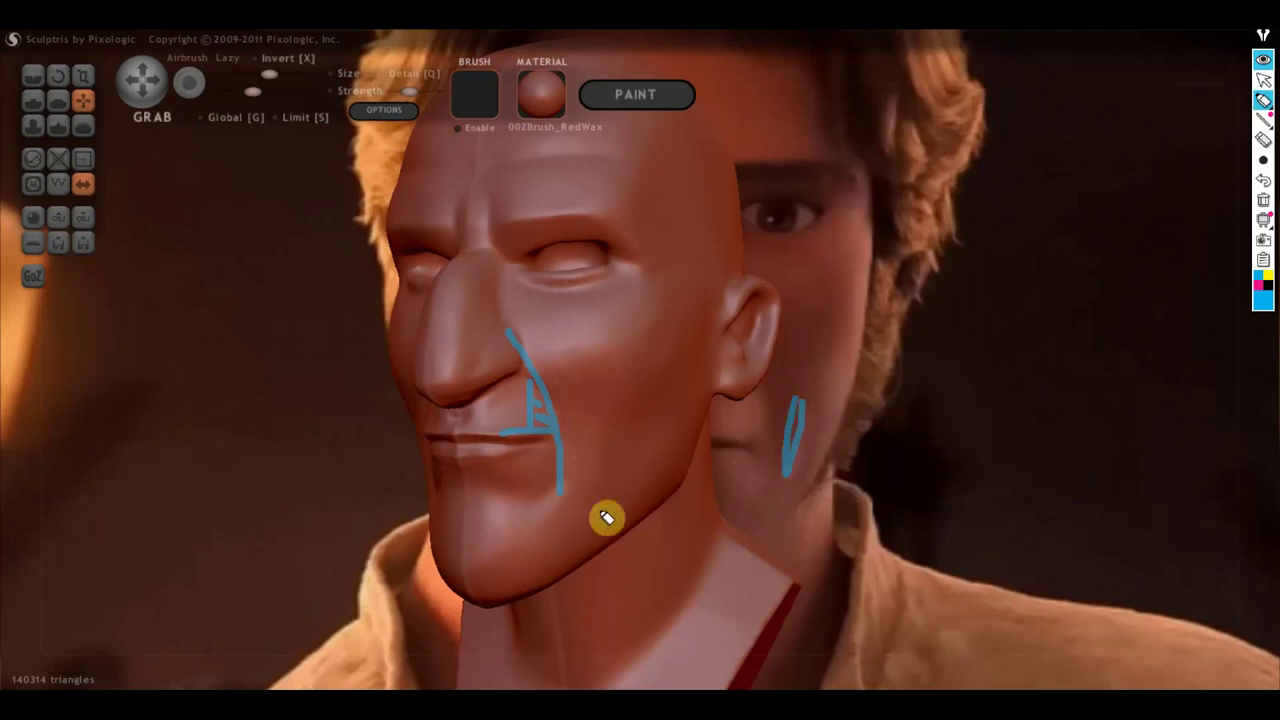
pyautogui.moveTo(567, 440)
pyautogui.mouseDown()
pyautogui.moveTo(551, 515)
pyautogui.moveTo(535, 518)
pyautogui.moveTo(571, 421)
pyautogui.moveTo(597, 477)
pyautogui.moveTo(609, 429)
pyautogui.moveTo(649, 391)
pyautogui.moveTo(608, 440)
pyautogui.moveTo(646, 409)
pyautogui.moveTo(591, 506)
pyautogui.moveTo(606, 434)
pyautogui.moveTo(626, 443)
pyautogui.moveTo(643, 420)
pyautogui.moveTo(619, 479)
pyautogui.mouseUp()
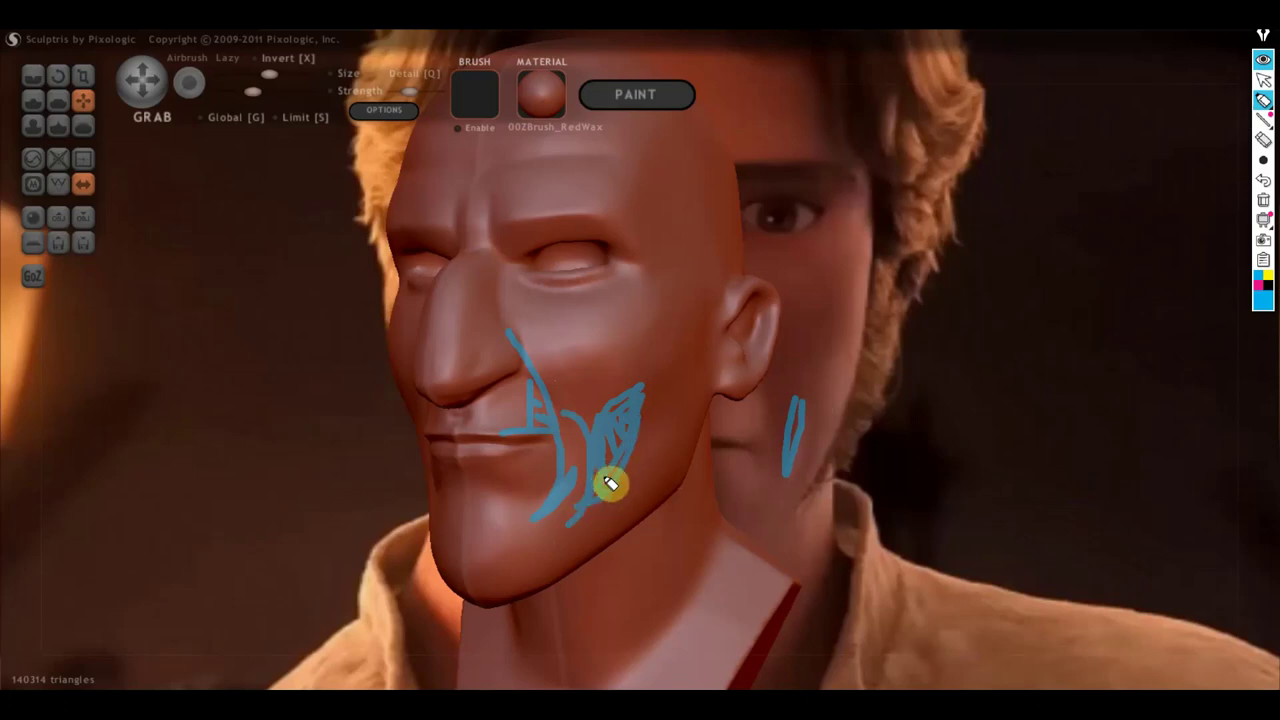
pyautogui.moveTo(820, 400)
pyautogui.mouseDown()
pyautogui.moveTo(809, 391)
pyautogui.moveTo(789, 486)
pyautogui.moveTo(831, 380)
pyautogui.mouseUp()
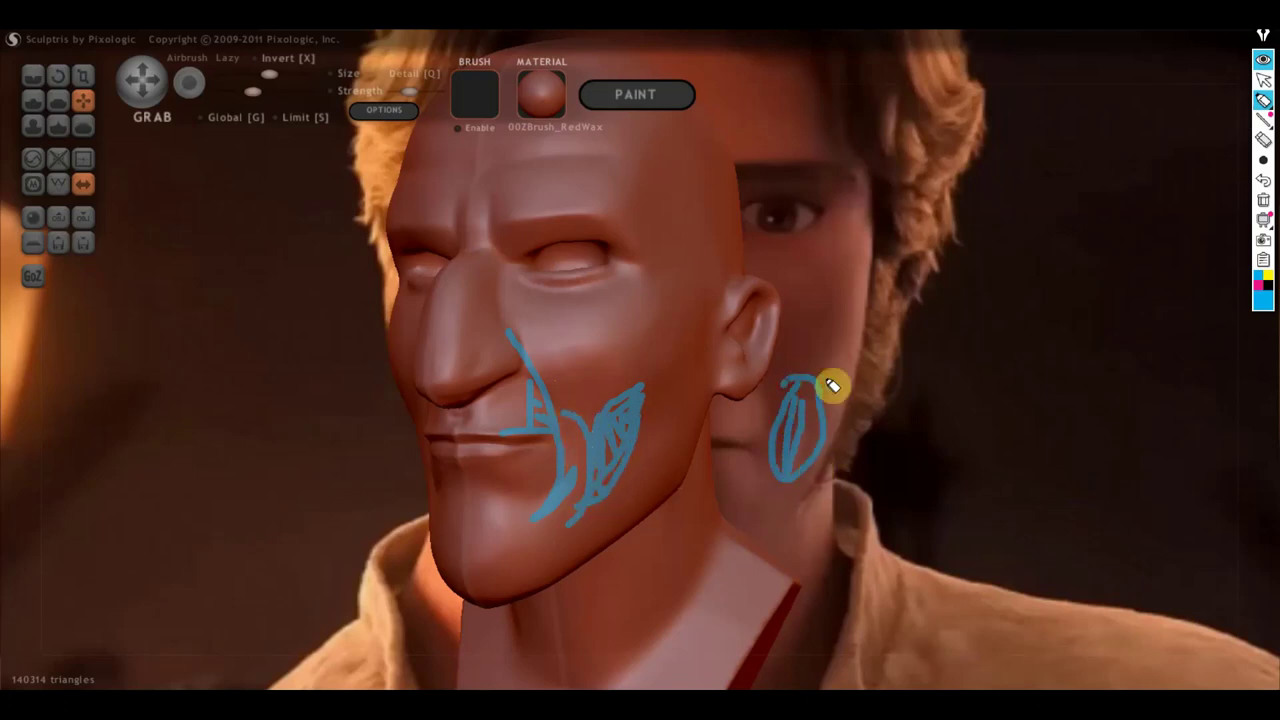
# Clear the guide sketches from the screen and select the Crease brush
pyautogui.click(1263, 80)
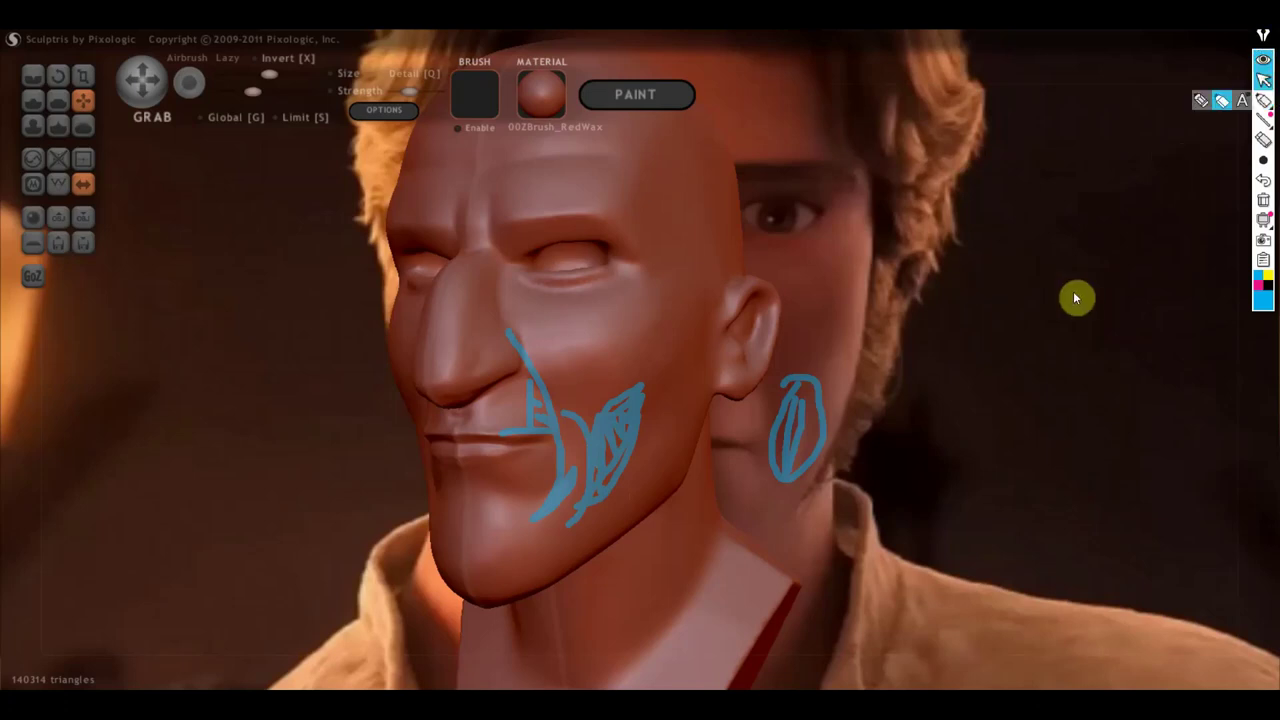
pyautogui.click(1263, 201)
pyautogui.click(35, 78)
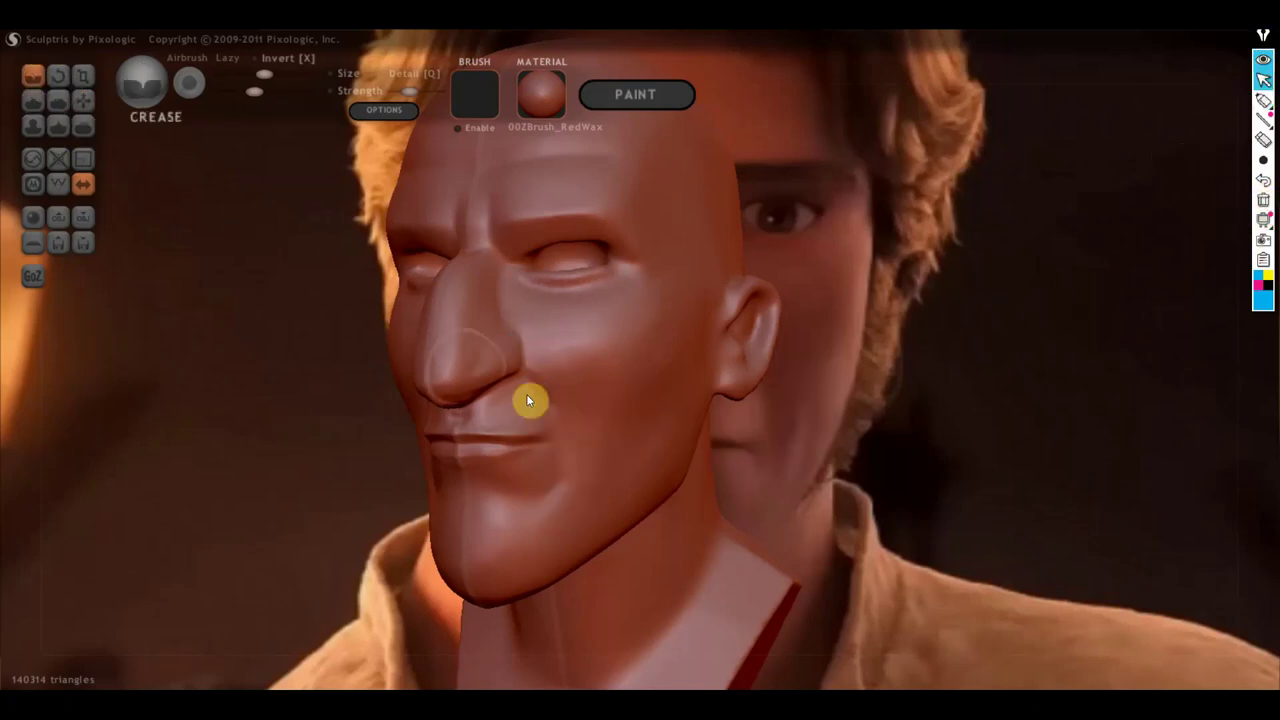
# Frame the face and carve a deep crease at the corner of the mouth
pyautogui.moveTo(561, 524)
pyautogui.keyDown('alt'); pyautogui.mouseDown()
pyautogui.moveTo(618, 494)
pyautogui.moveTo(521, 398)
pyautogui.moveTo(450, 406)
pyautogui.mouseUp(); pyautogui.keyUp('alt')
pyautogui.scroll(2, 422, 438)
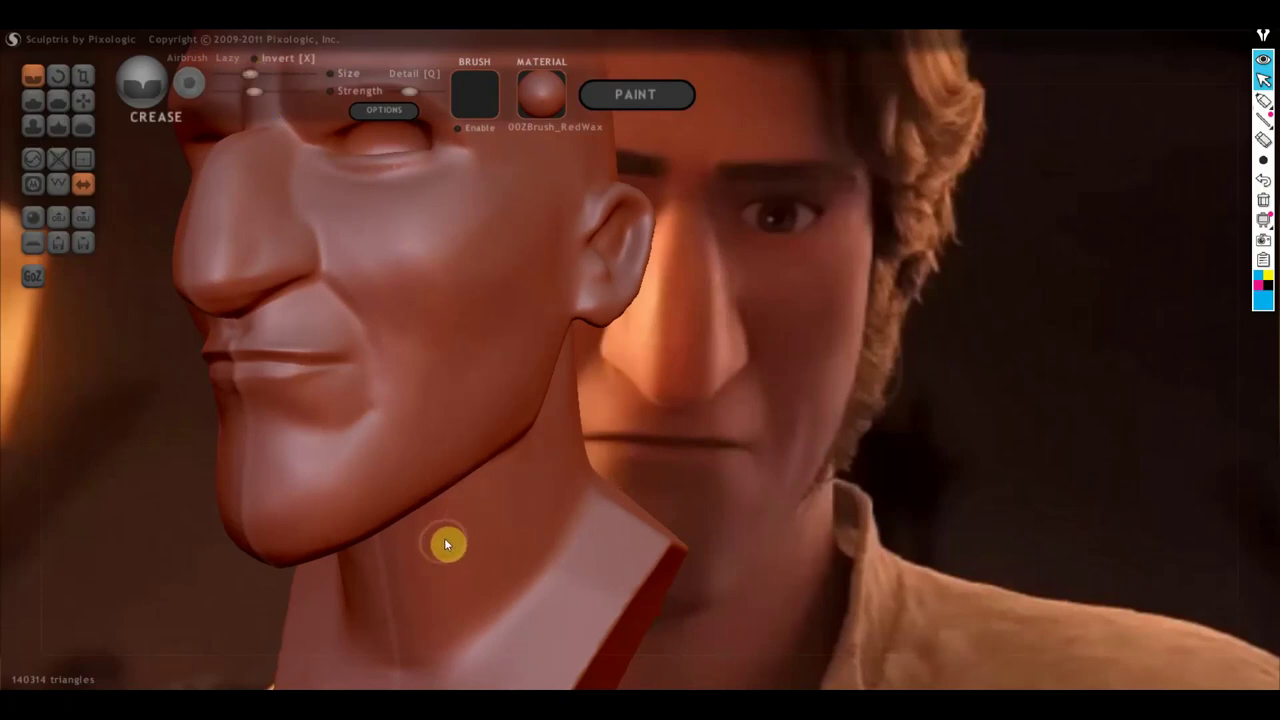
pyautogui.moveTo(360, 369); pyautogui.dragTo(374, 383)
pyautogui.moveTo(359, 362); pyautogui.dragTo(364, 383)
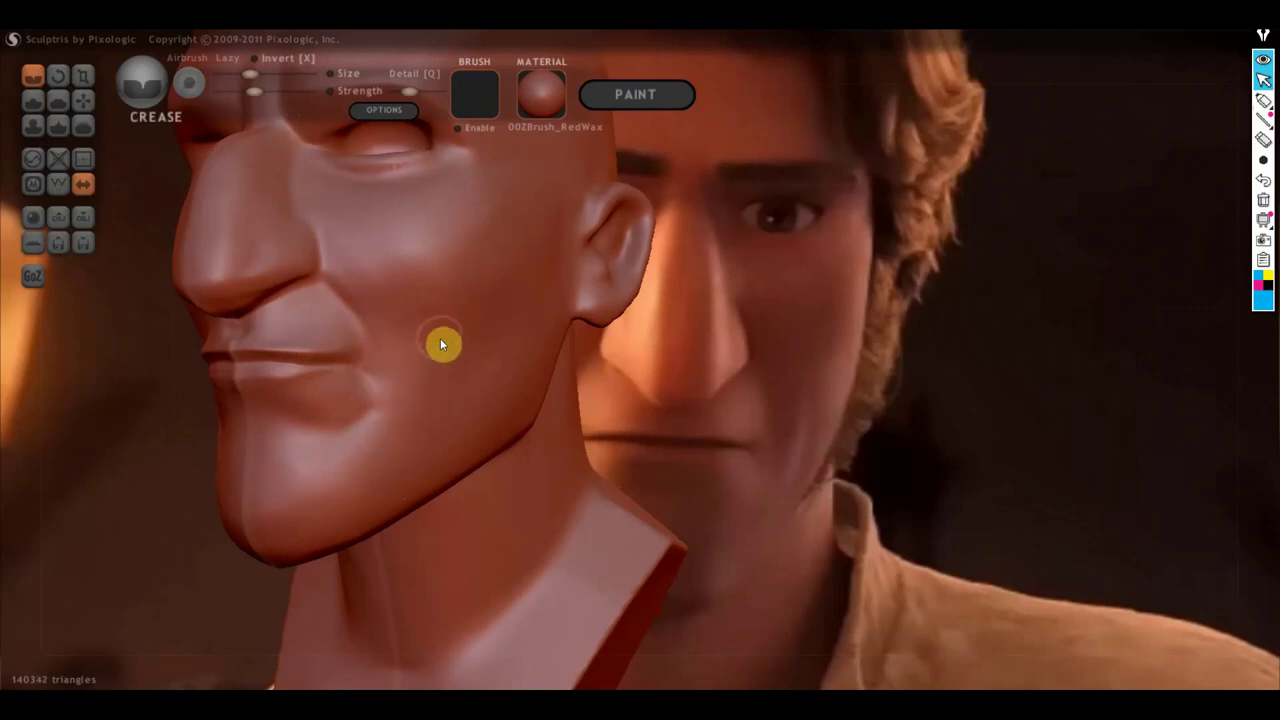
# Crease a line down the cheek toward the jaw
pyautogui.moveTo(434, 353); pyautogui.dragTo(403, 456)
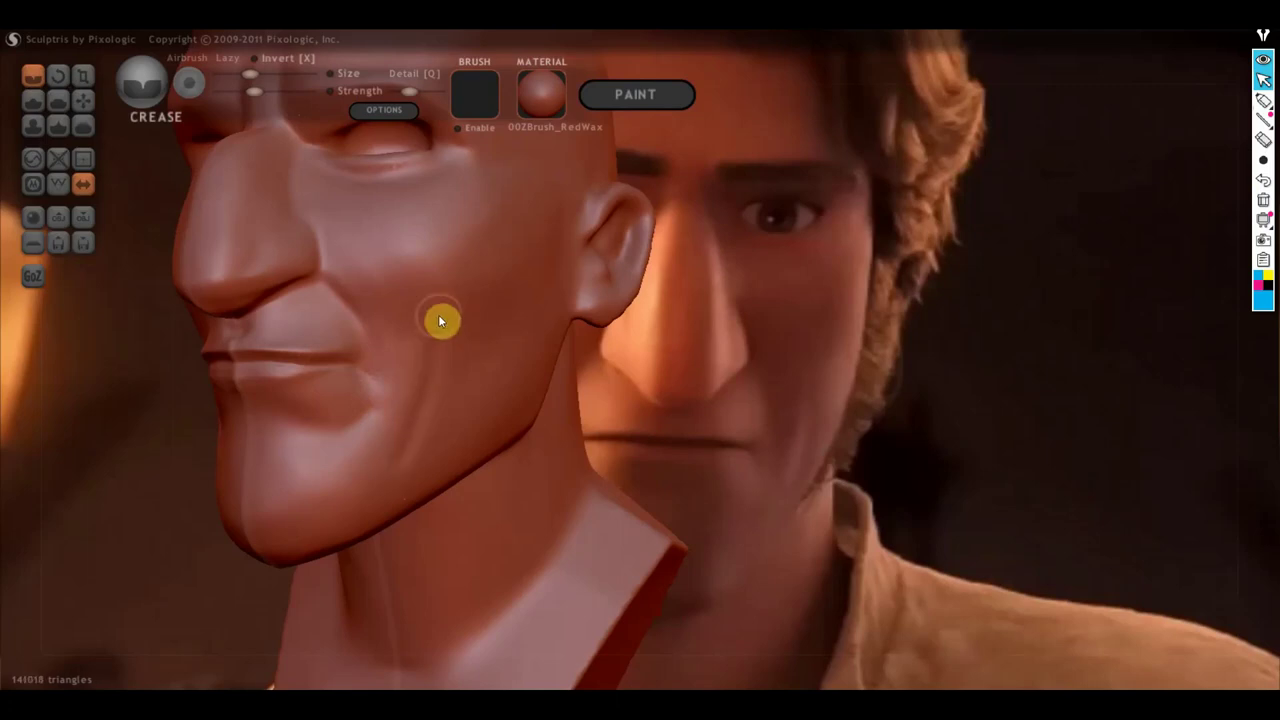
pyautogui.moveTo(449, 305); pyautogui.dragTo(431, 420)
pyautogui.moveTo(443, 323)
pyautogui.mouseDown()
pyautogui.moveTo(403, 420)
pyautogui.moveTo(368, 460)
pyautogui.mouseUp()
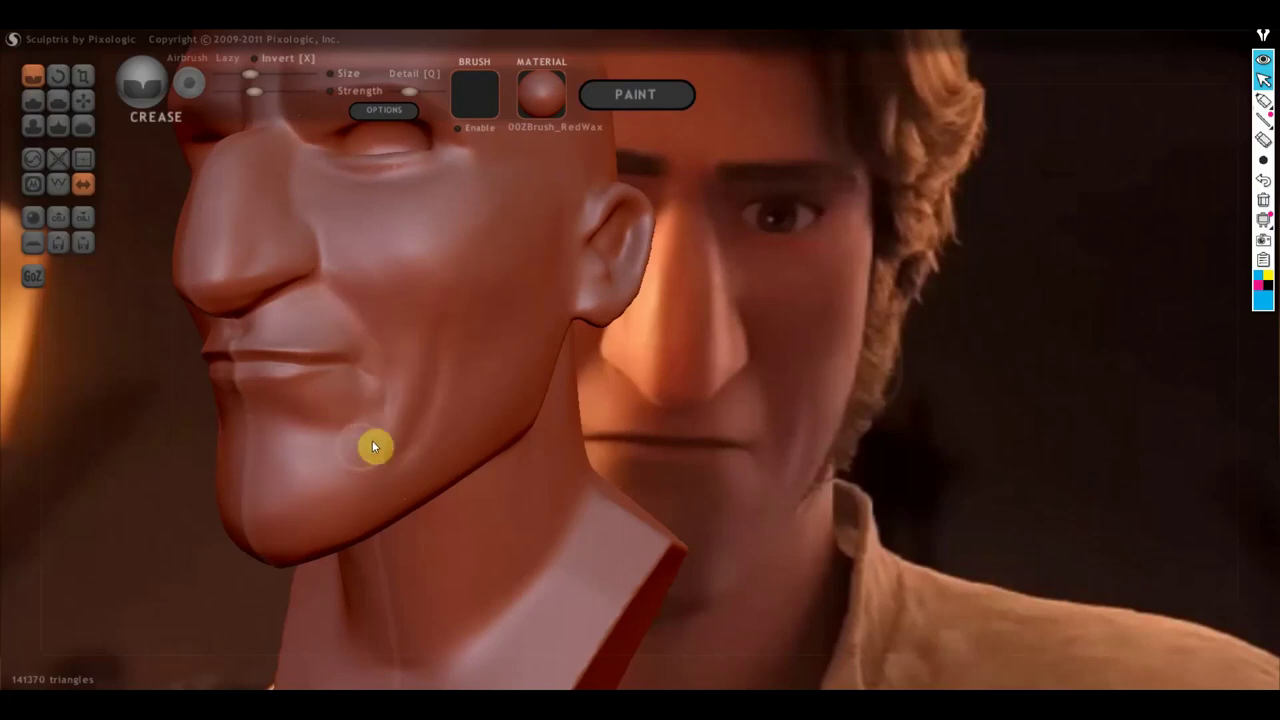
# From a three-quarter view, crease lines across the cheek and down from the mouth corner
pyautogui.moveTo(482, 368); pyautogui.dragTo(789, 397)
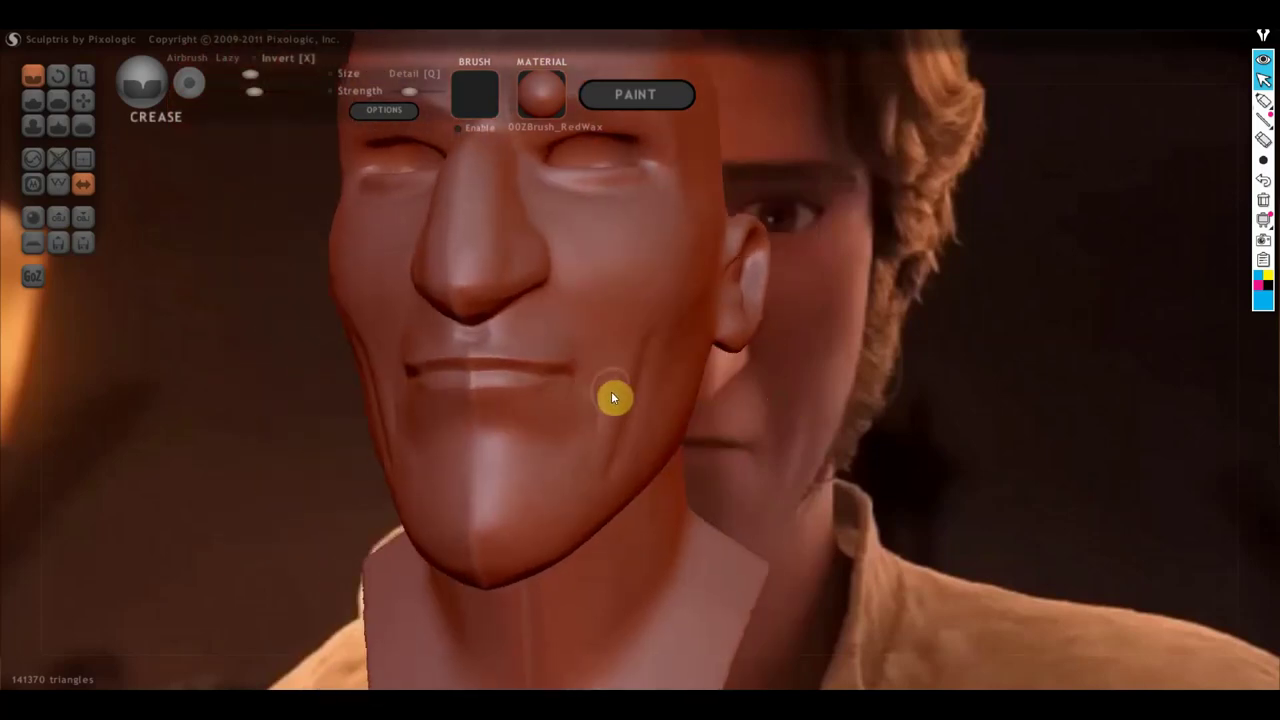
pyautogui.moveTo(581, 380)
pyautogui.mouseDown()
pyautogui.moveTo(418, 383)
pyautogui.moveTo(436, 381)
pyautogui.mouseUp()
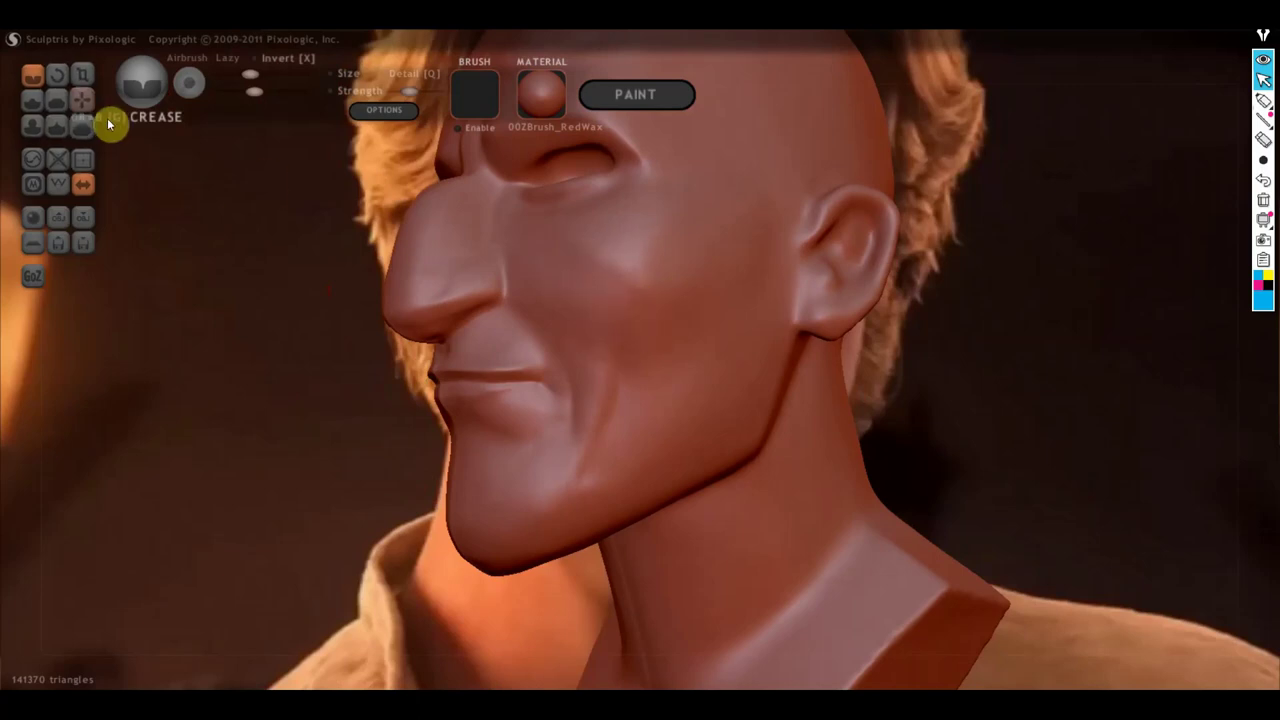
pyautogui.moveTo(109, 123); pyautogui.dragTo(240, 241)
pyautogui.moveTo(513, 232)
pyautogui.mouseDown()
pyautogui.moveTo(494, 212)
pyautogui.moveTo(591, 308)
pyautogui.mouseUp()
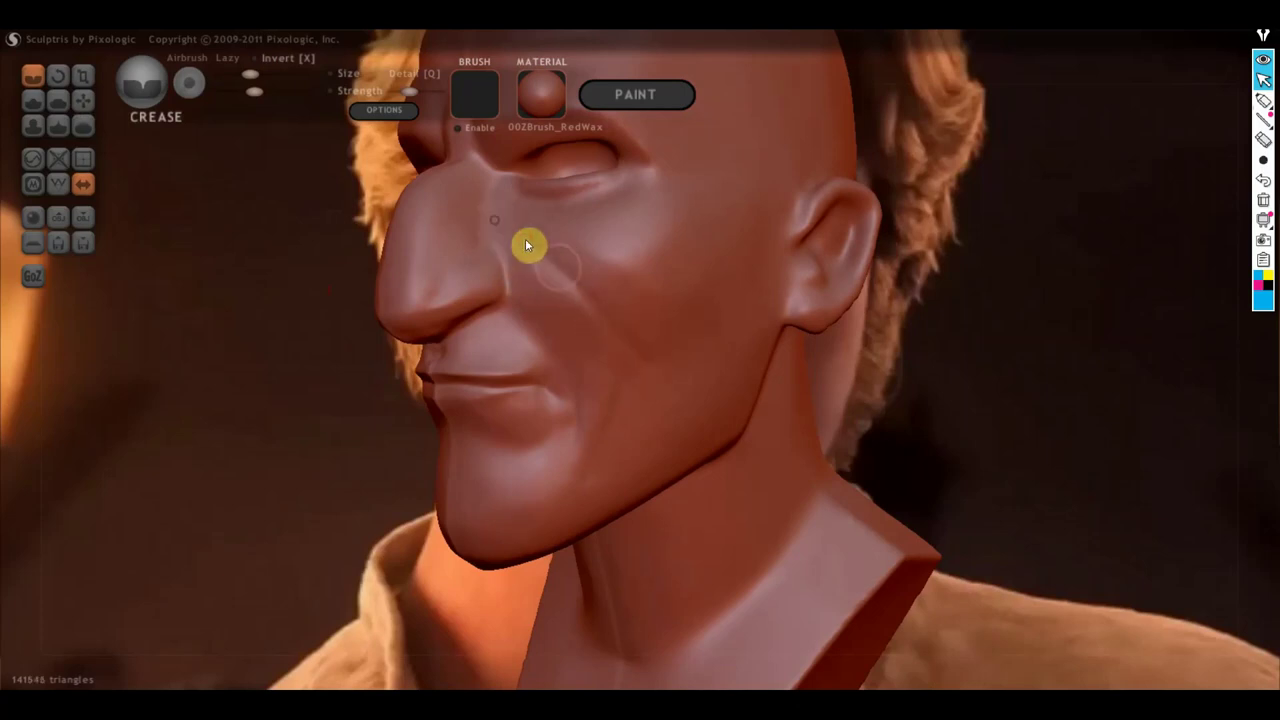
pyautogui.moveTo(563, 355); pyautogui.dragTo(574, 443)
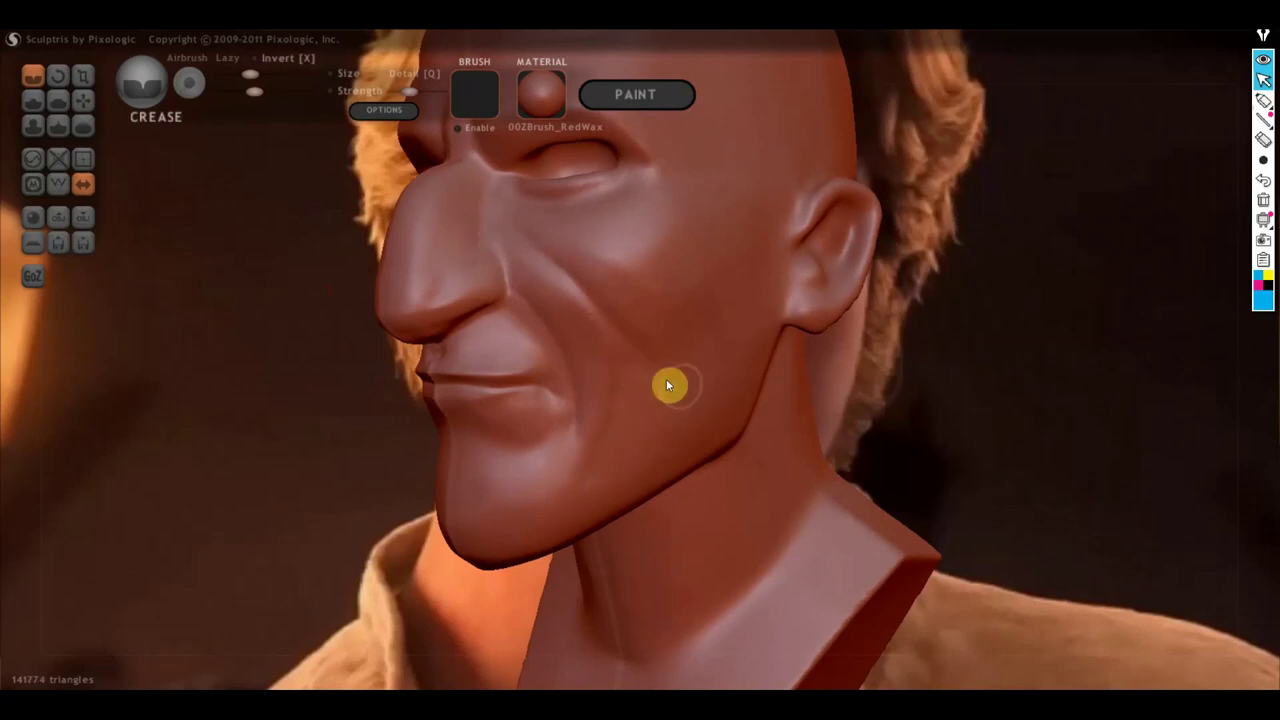
# Turn the head to face front and switch to the Draw brush
pyautogui.moveTo(712, 434); pyautogui.dragTo(794, 431, button='right')
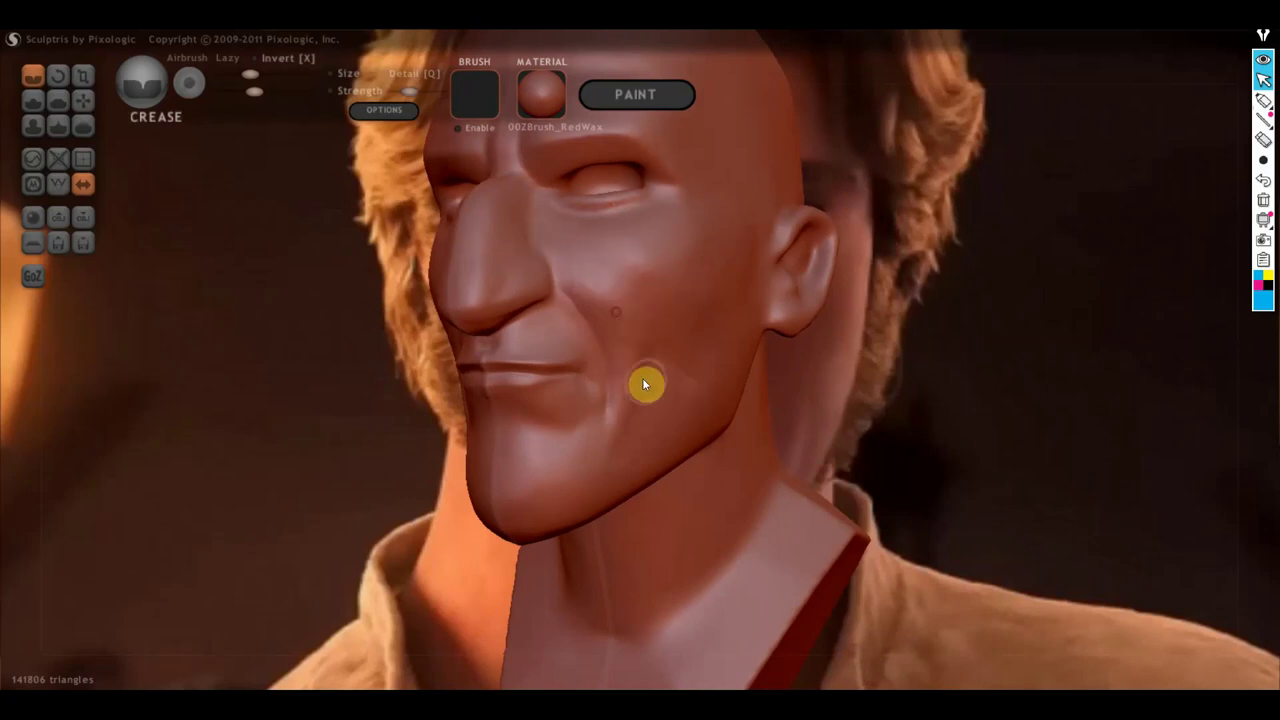
pyautogui.moveTo(676, 409); pyautogui.dragTo(682, 379, button='right')
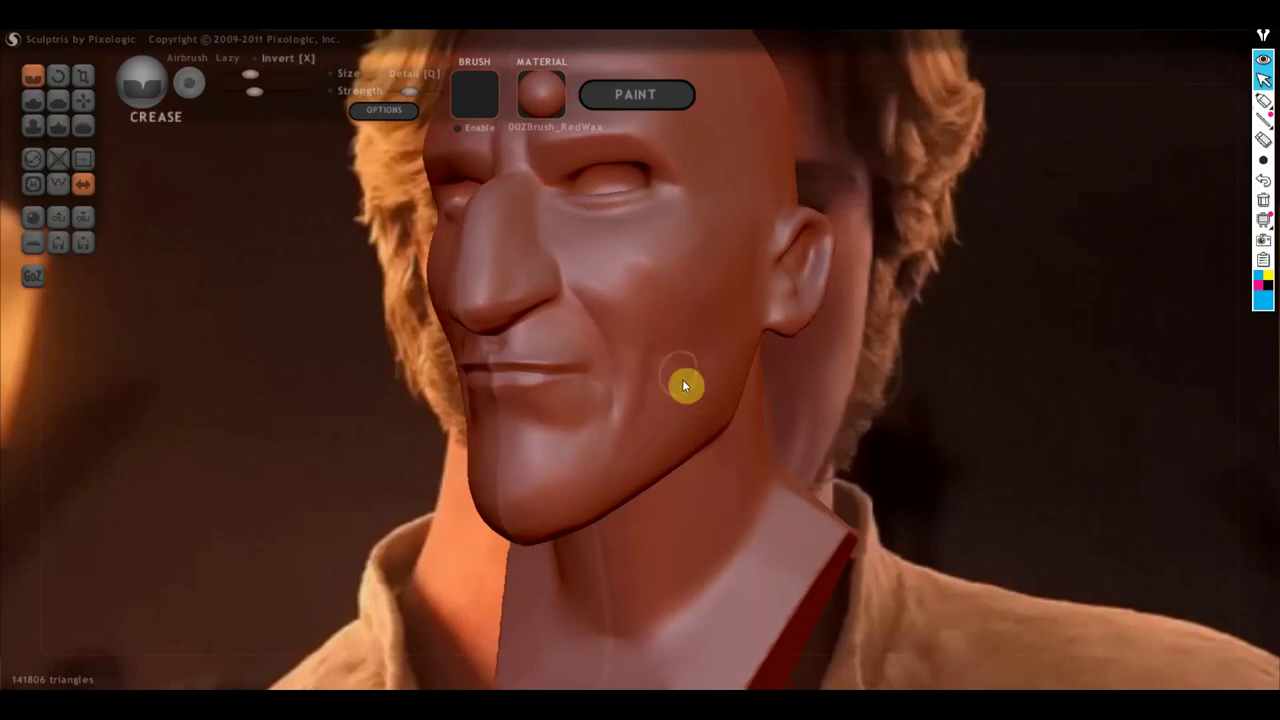
pyautogui.moveTo(719, 272)
pyautogui.mouseDown(button='right')
pyautogui.moveTo(803, 350)
pyautogui.moveTo(550, 364)
pyautogui.mouseUp(button='right')
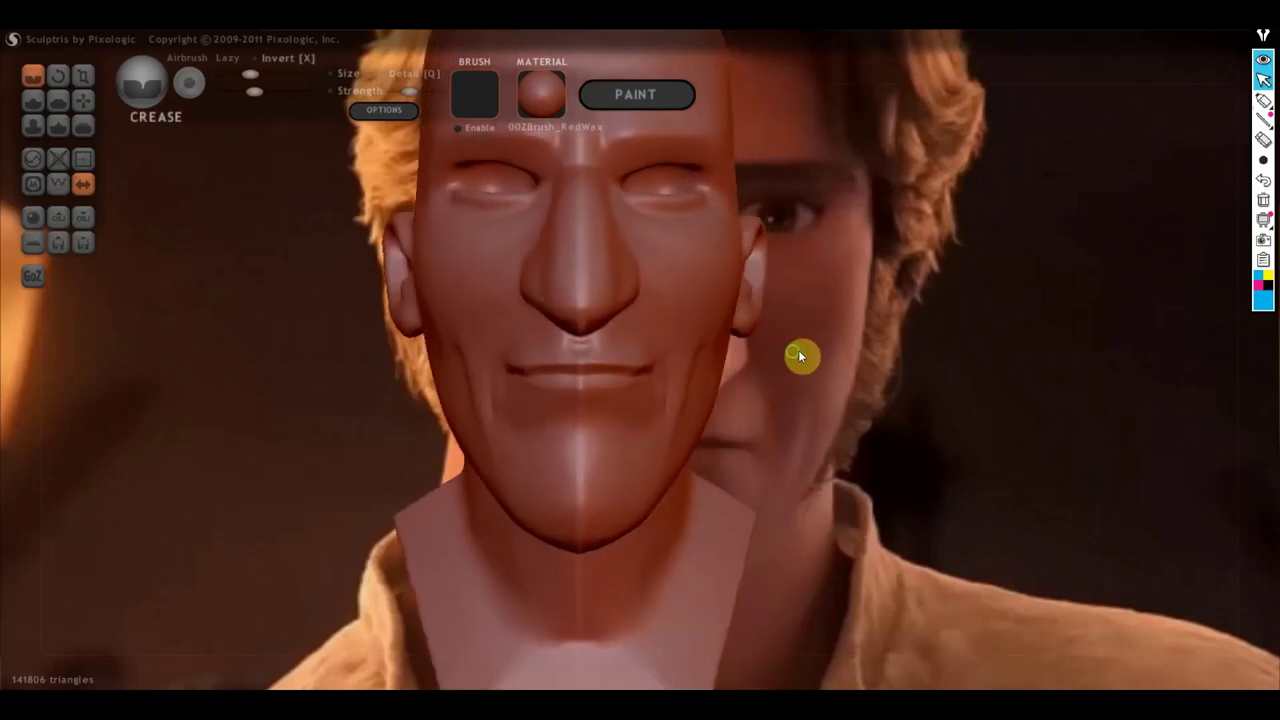
pyautogui.scroll(3, 514, 364)
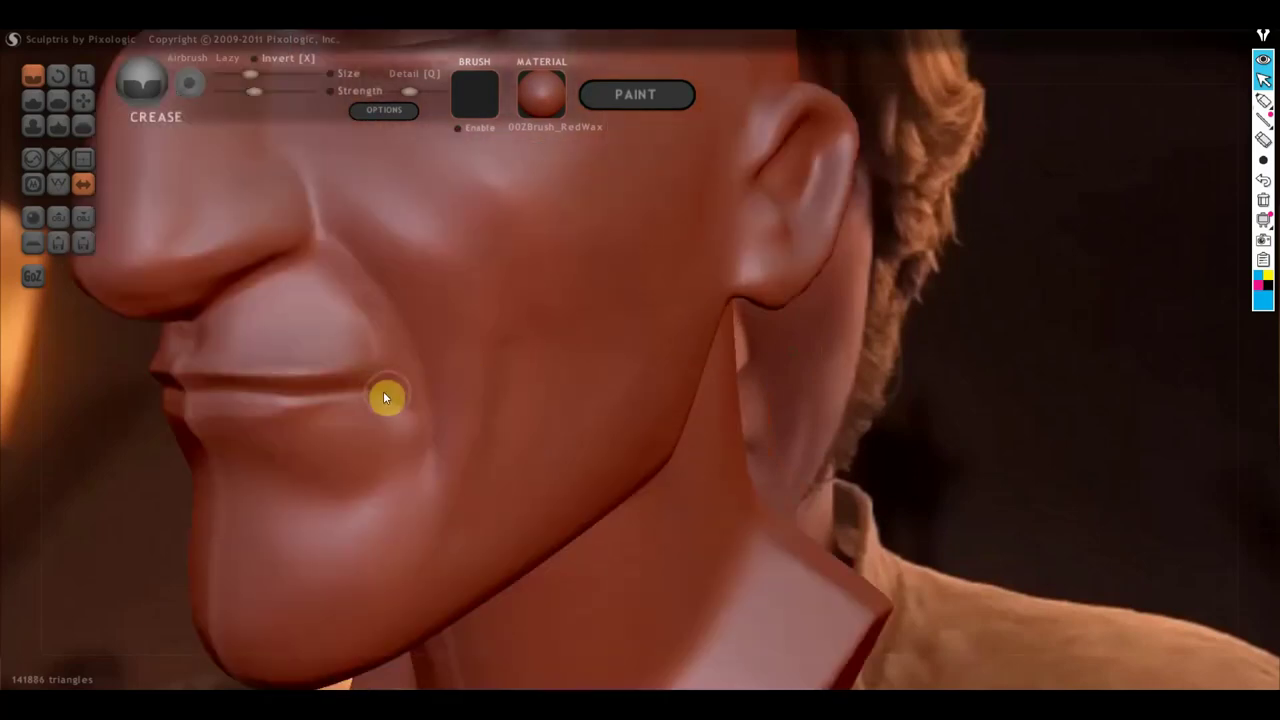
pyautogui.click(33, 102)
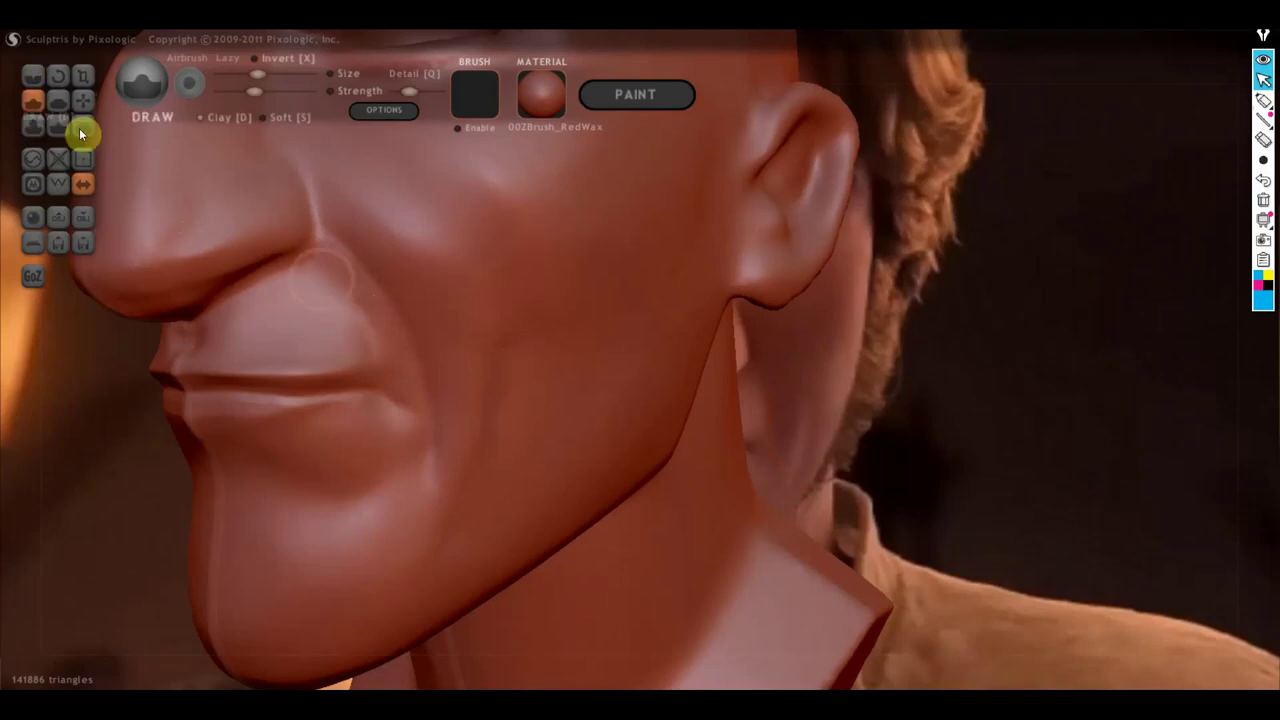
# Build up the upper lip edge near the mouth corner with the Draw brush
pyautogui.scroll(1, 390, 350)
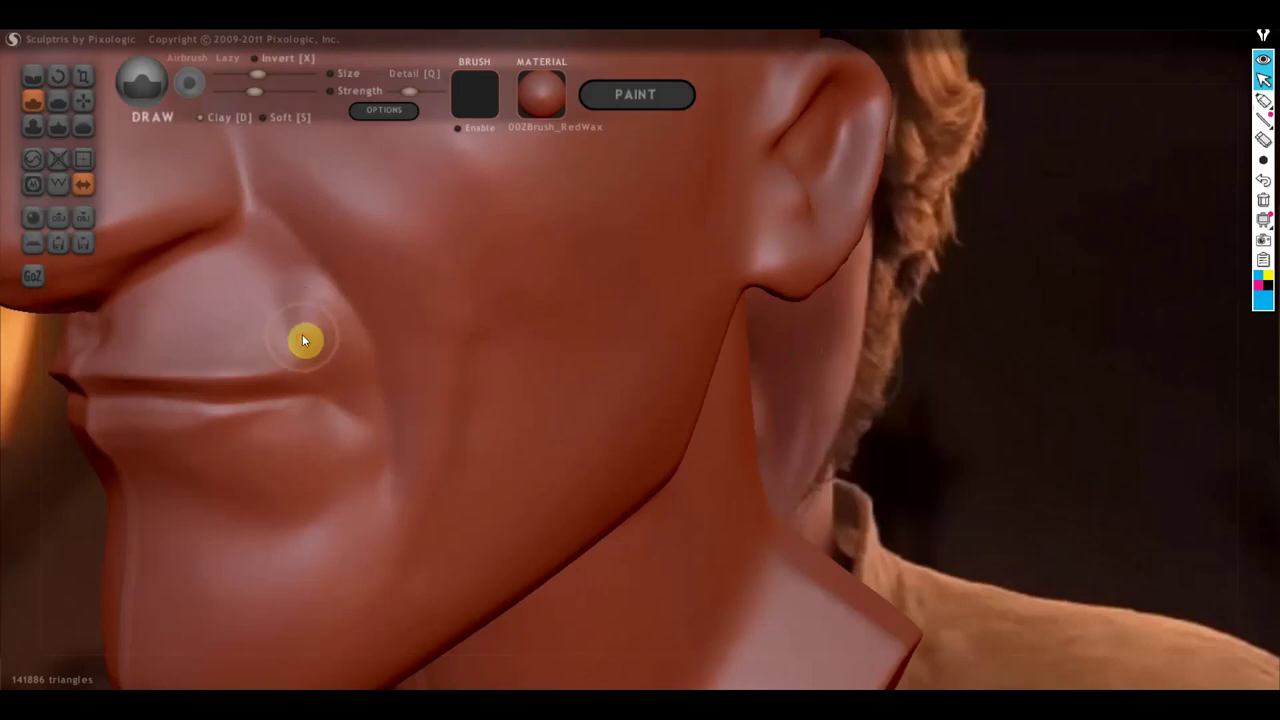
pyautogui.moveTo(272, 291); pyautogui.dragTo(260, 297)
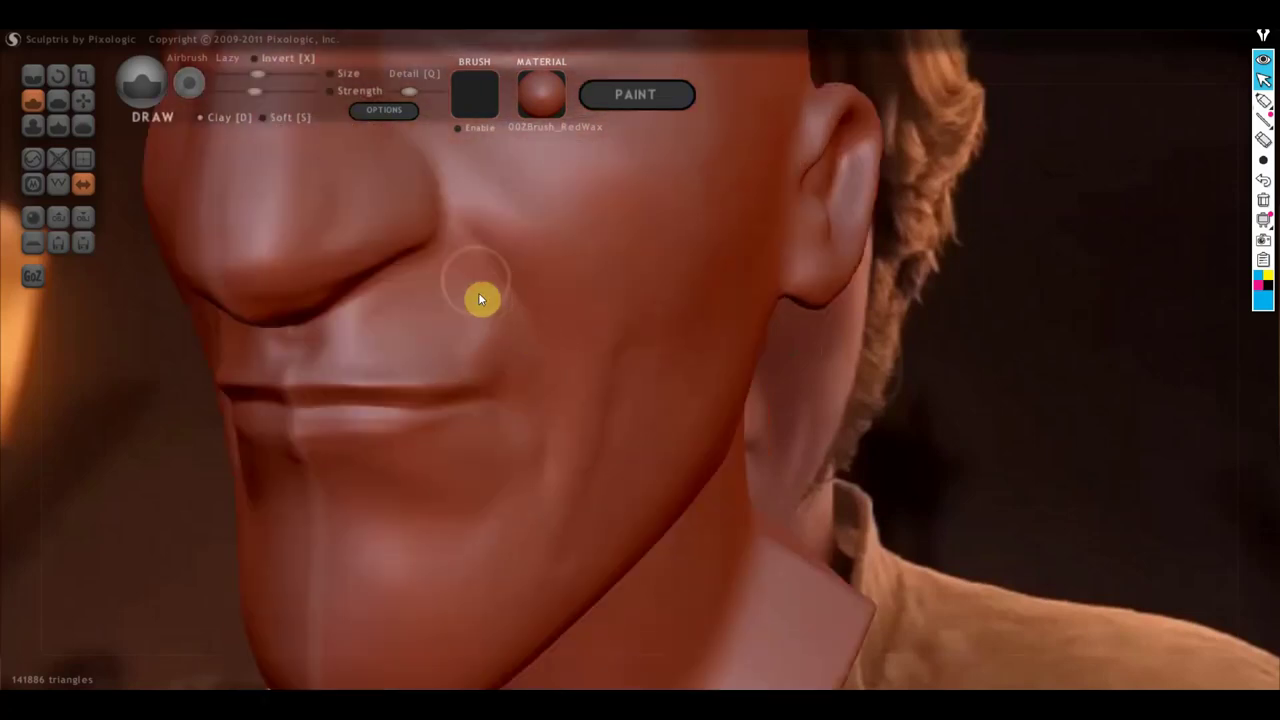
pyautogui.click(33, 75)
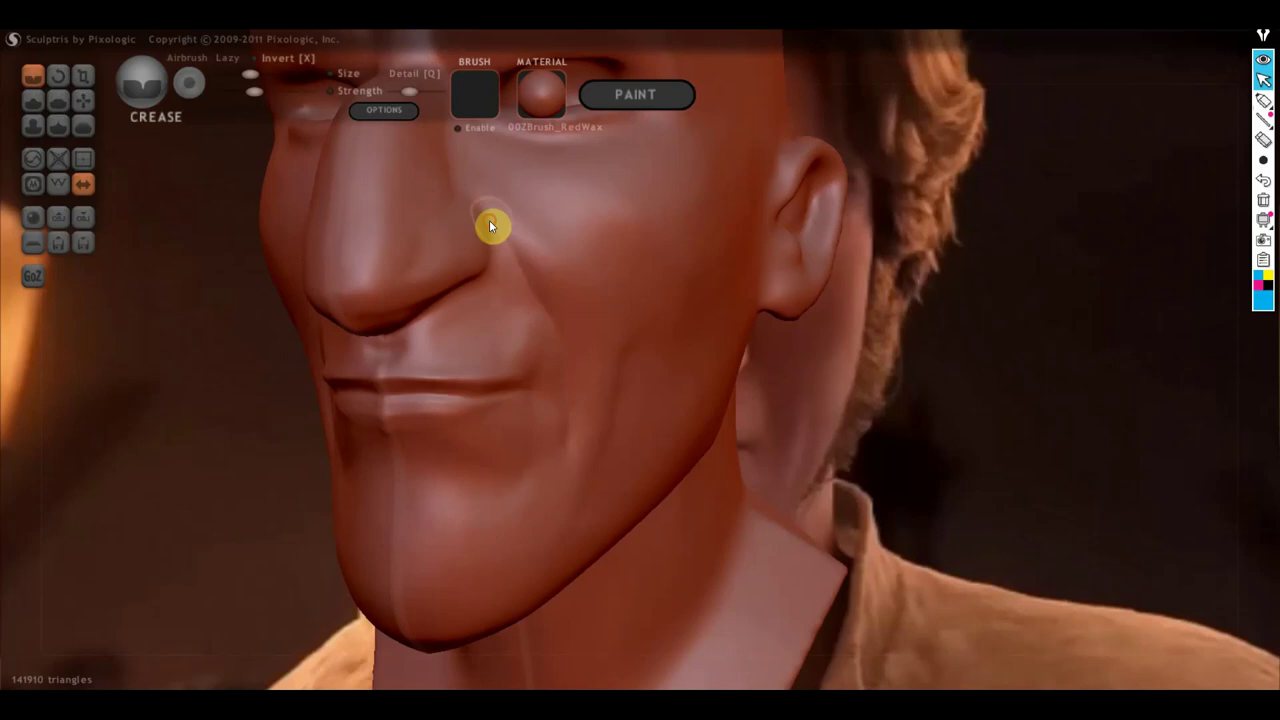
# Zoom out and frame the whole head beside the reference, then pick the Flatten brush
pyautogui.scroll(-5, 573, 467)
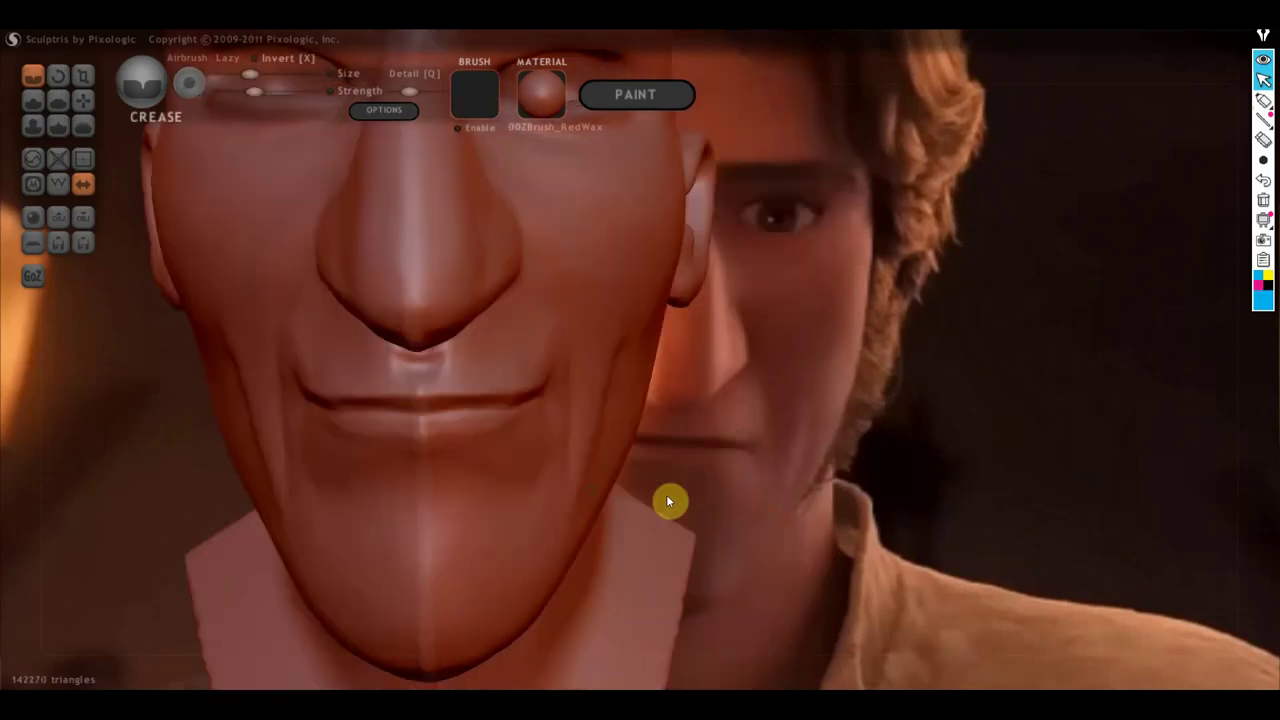
pyautogui.scroll(-3, 669, 500)
pyautogui.moveTo(704, 453); pyautogui.dragTo(583, 485, button='middle')
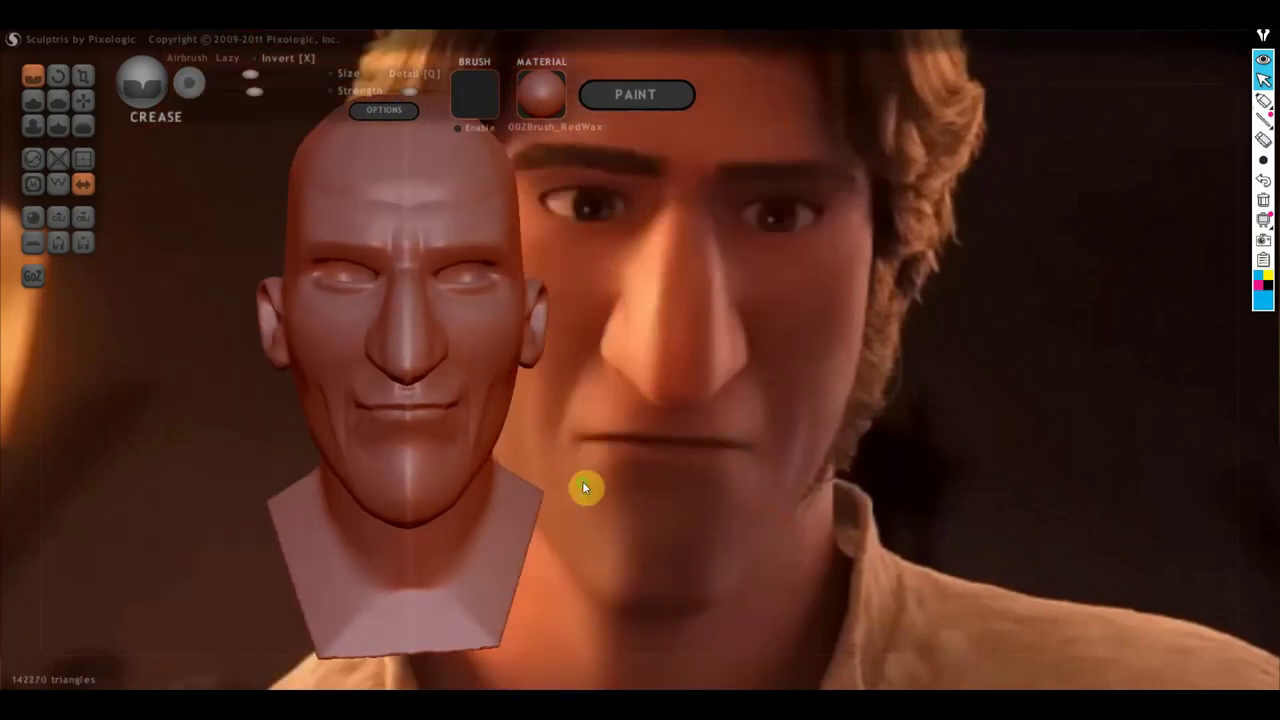
pyautogui.moveTo(564, 443)
pyautogui.mouseDown()
pyautogui.moveTo(552, 414)
pyautogui.moveTo(658, 446)
pyautogui.moveTo(645, 455)
pyautogui.mouseUp()
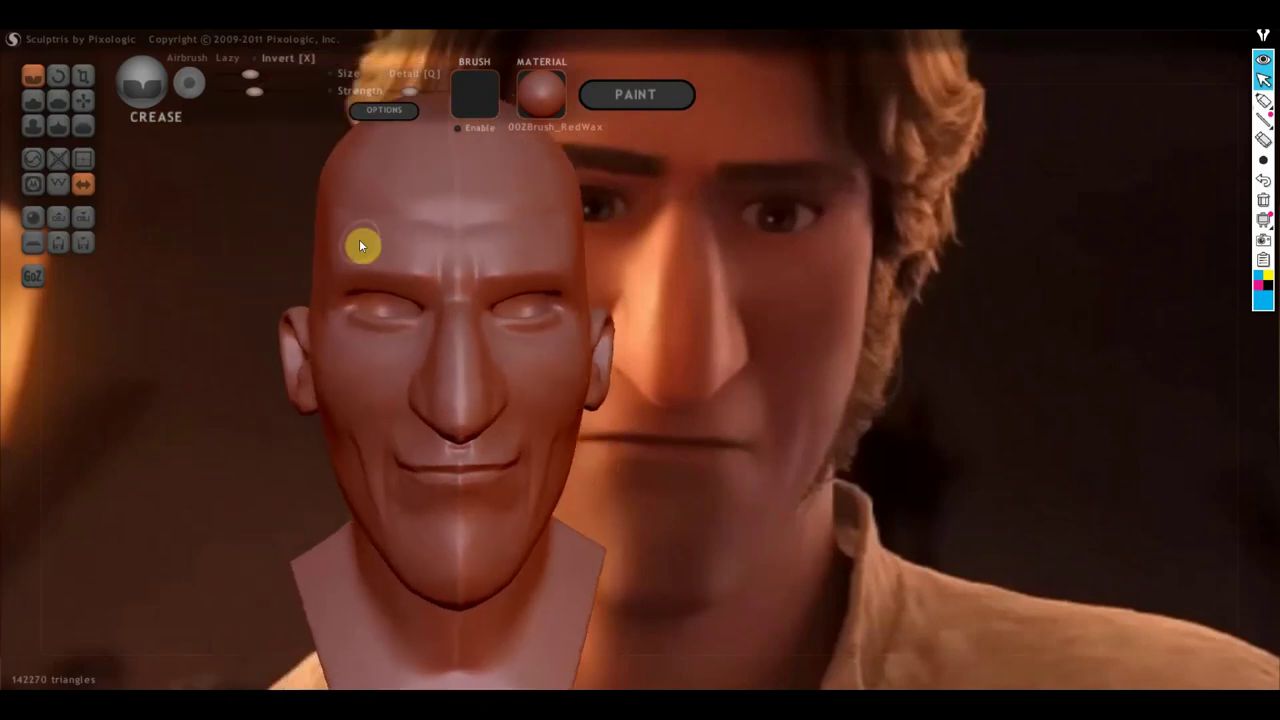
pyautogui.scroll(-2, 596, 450)
pyautogui.moveTo(616, 510); pyautogui.dragTo(482, 397, button='middle')
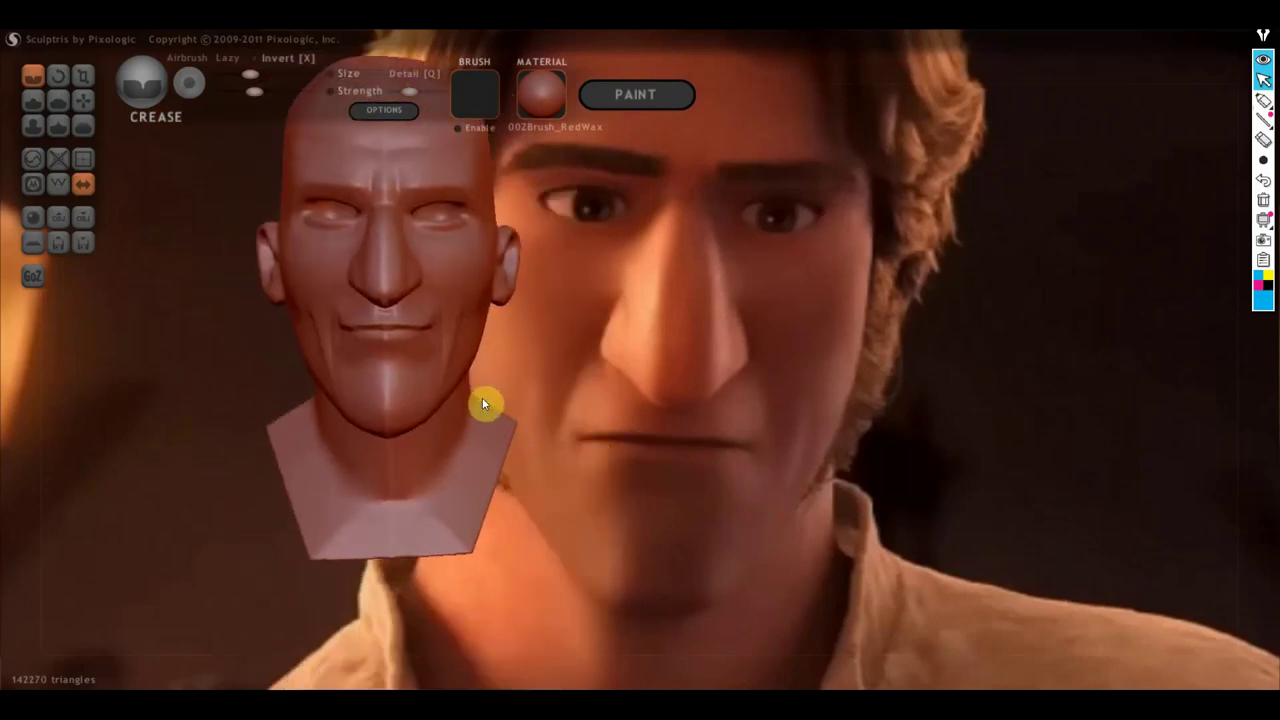
pyautogui.scroll(2, 457, 443)
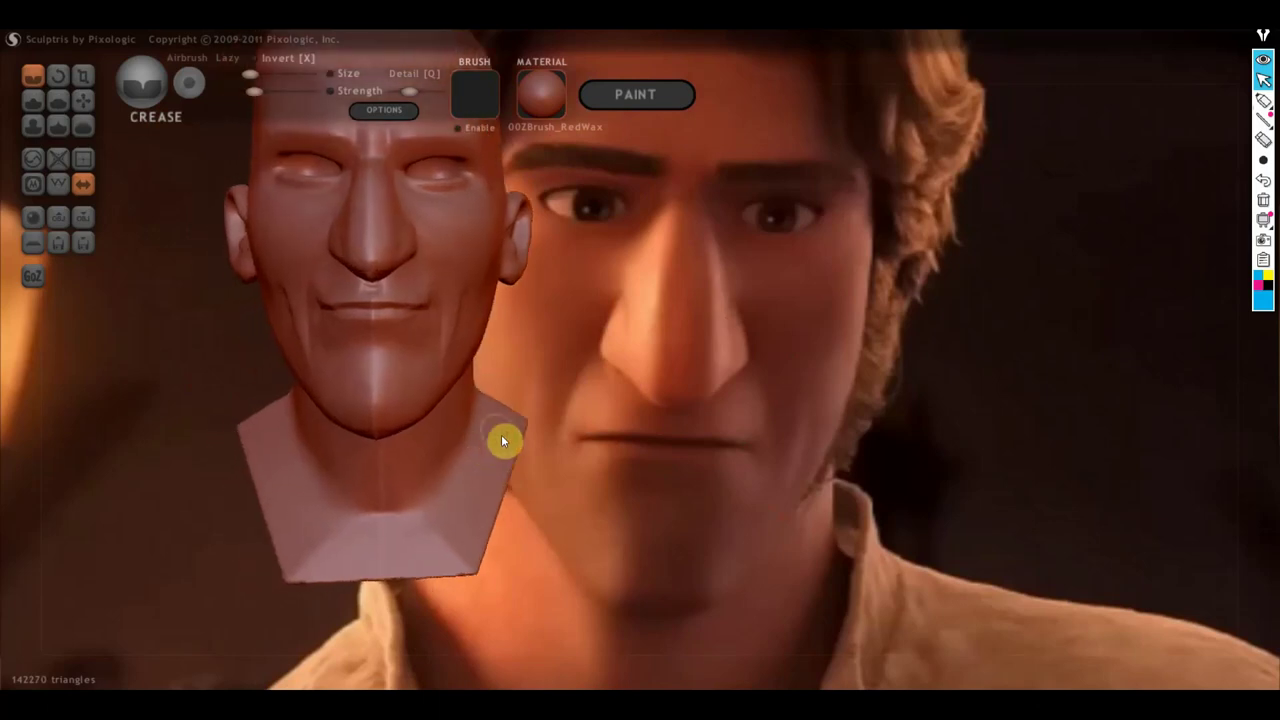
pyautogui.click(58, 100)
# Check the flattened chin and jaw from below, front and three-quarter, then pick Grab
pyautogui.scroll(3, 410, 460)
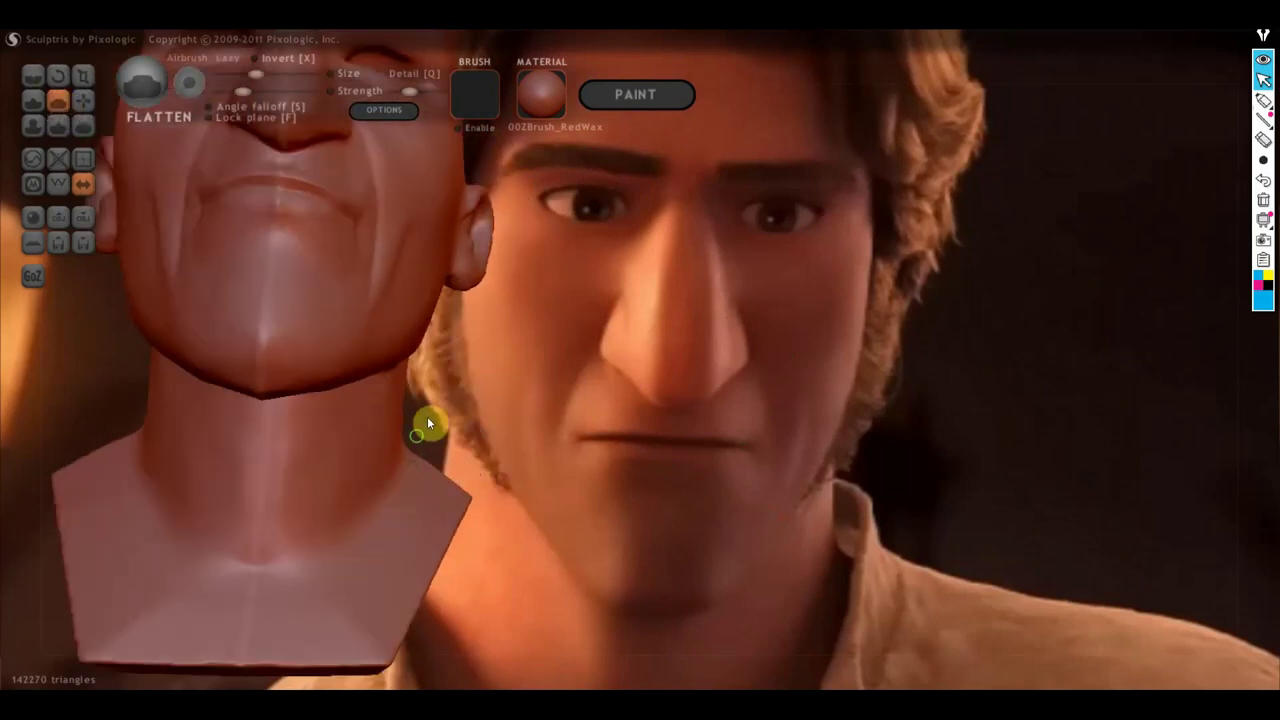
pyautogui.moveTo(427, 416); pyautogui.dragTo(550, 503, button='middle')
pyautogui.moveTo(383, 523)
pyautogui.mouseDown(button='right')
pyautogui.moveTo(443, 449)
pyautogui.moveTo(420, 398)
pyautogui.mouseUp(button='right')
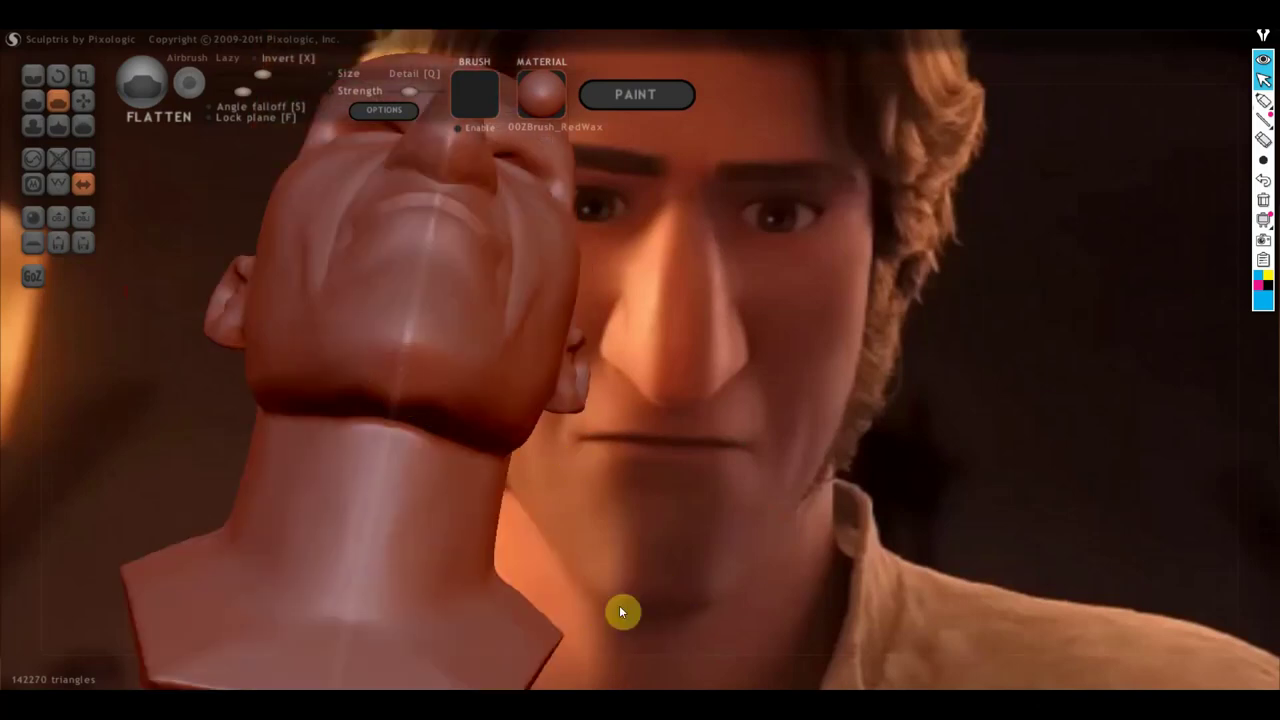
pyautogui.moveTo(804, 608)
pyautogui.mouseDown(button='right')
pyautogui.moveTo(614, 570)
pyautogui.moveTo(600, 618)
pyautogui.moveTo(528, 600)
pyautogui.mouseUp(button='right')
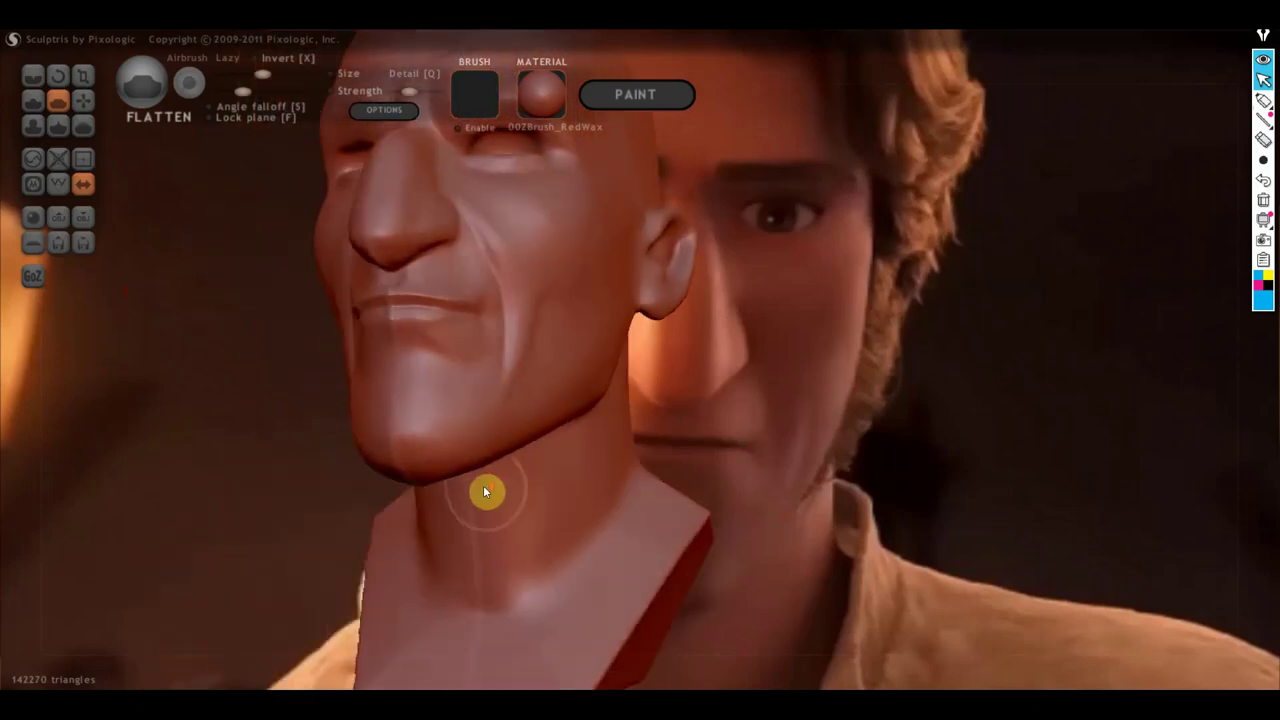
pyautogui.scroll(3, 486, 488)
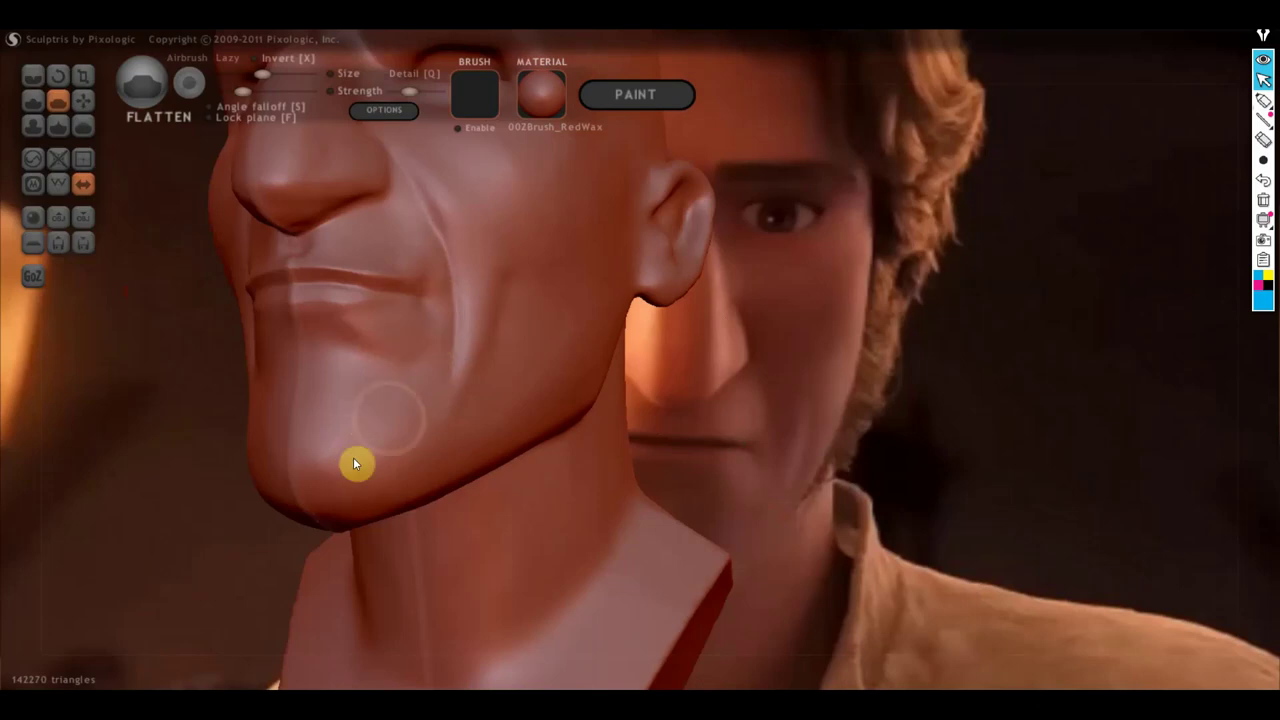
pyautogui.moveTo(404, 421); pyautogui.dragTo(500, 393, button='right')
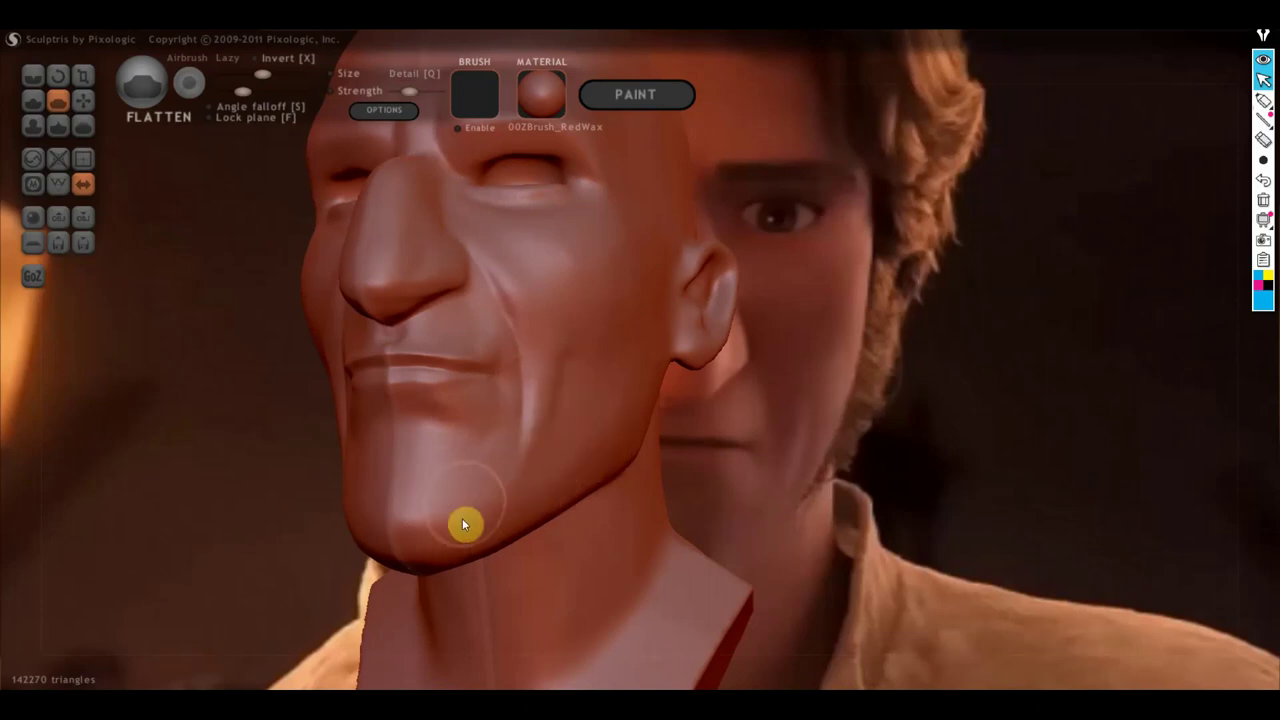
pyautogui.moveTo(474, 482); pyautogui.dragTo(556, 518, button='right')
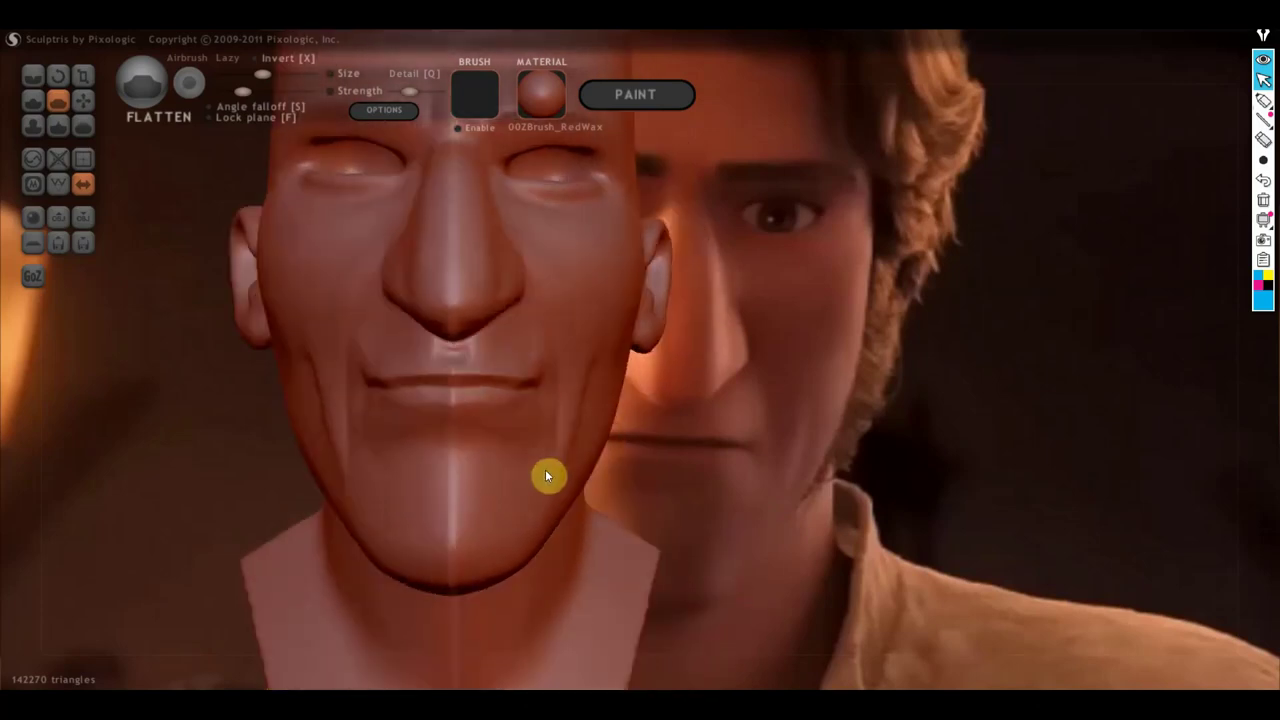
pyautogui.moveTo(704, 485)
pyautogui.mouseDown(button='right')
pyautogui.moveTo(619, 552)
pyautogui.moveTo(676, 545)
pyautogui.moveTo(829, 566)
pyautogui.moveTo(839, 553)
pyautogui.moveTo(718, 491)
pyautogui.moveTo(653, 496)
pyautogui.moveTo(443, 357)
pyautogui.moveTo(566, 383)
pyautogui.mouseUp(button='right')
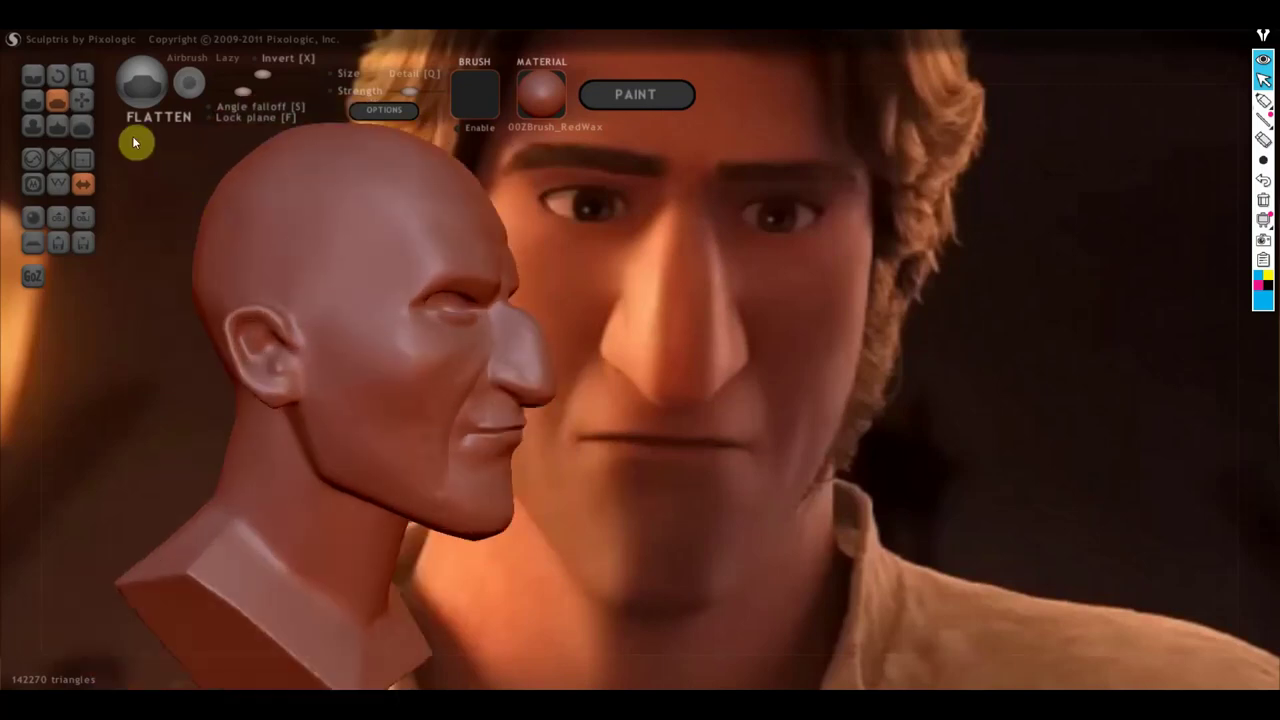
pyautogui.click(86, 102)
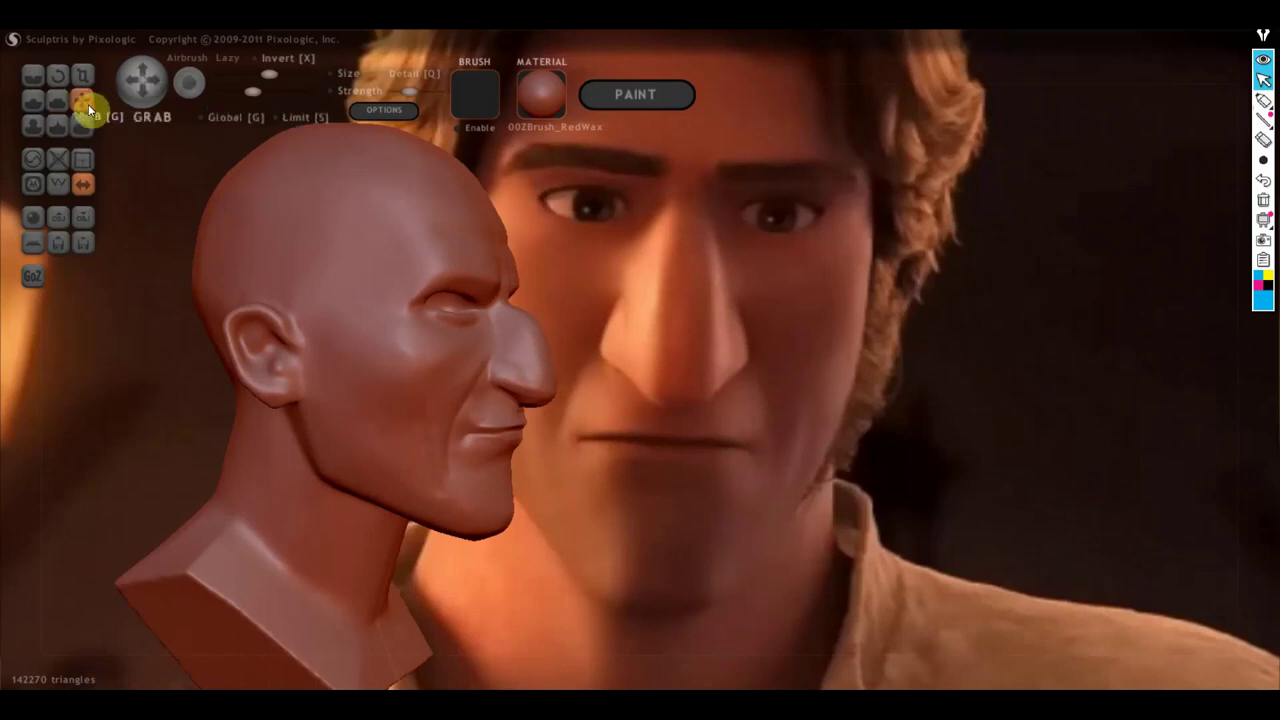
# Pull the eye areas open and symmetric, and nudge the area beside the nose and mouth
pyautogui.moveTo(689, 334); pyautogui.dragTo(555, 385, button='right')
pyautogui.moveTo(486, 365)
pyautogui.mouseDown(button='right')
pyautogui.moveTo(528, 434)
pyautogui.moveTo(496, 415)
pyautogui.moveTo(508, 496)
pyautogui.mouseUp(button='right')
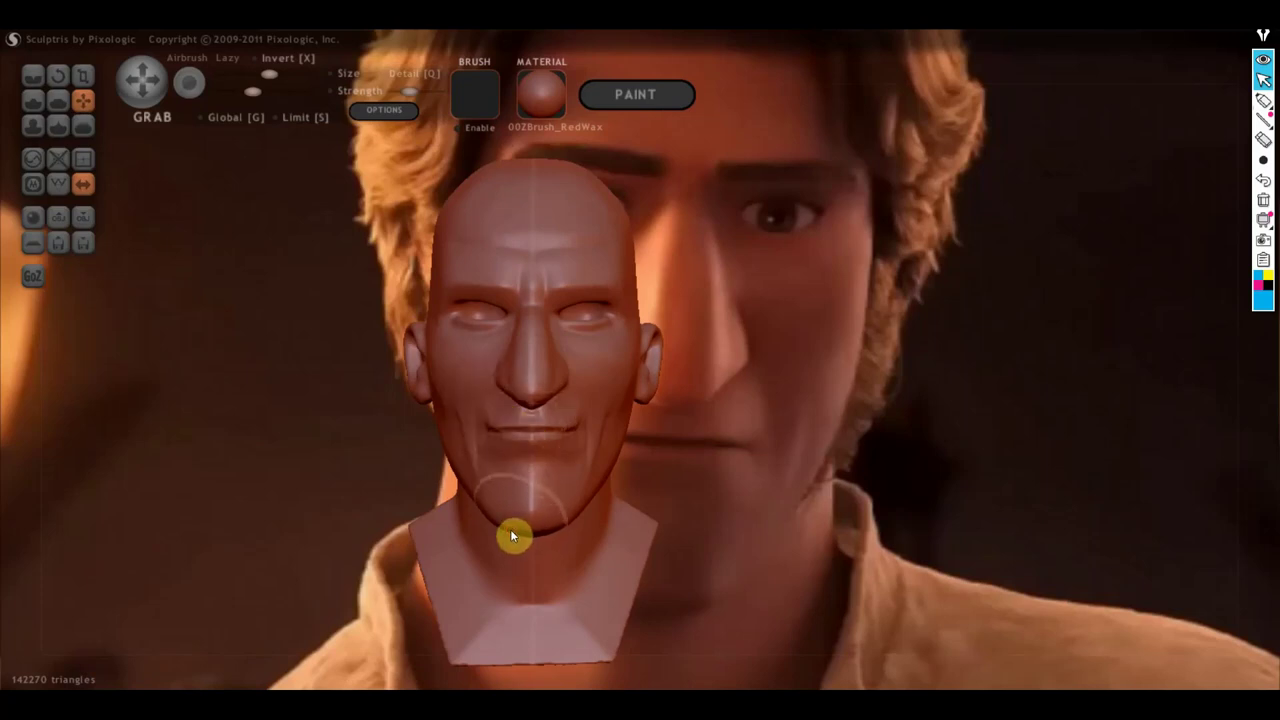
pyautogui.moveTo(490, 519); pyautogui.dragTo(546, 402, button='right')
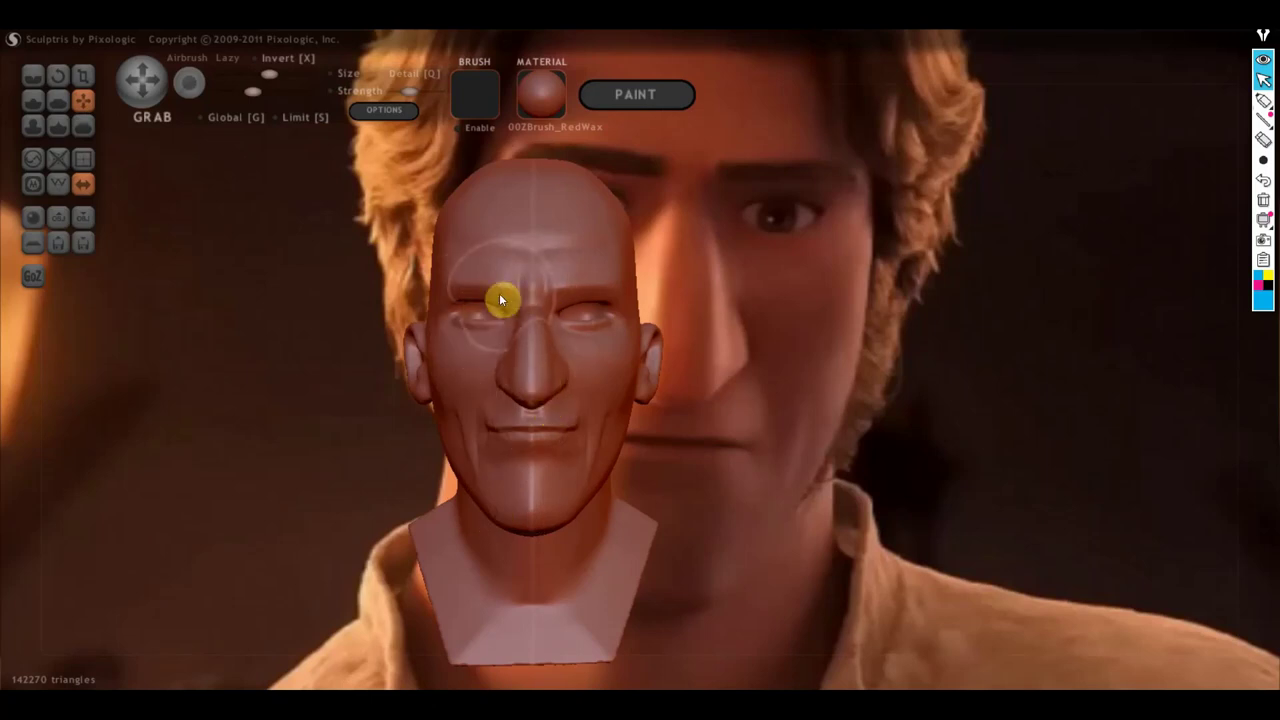
pyautogui.moveTo(499, 300); pyautogui.dragTo(470, 308)
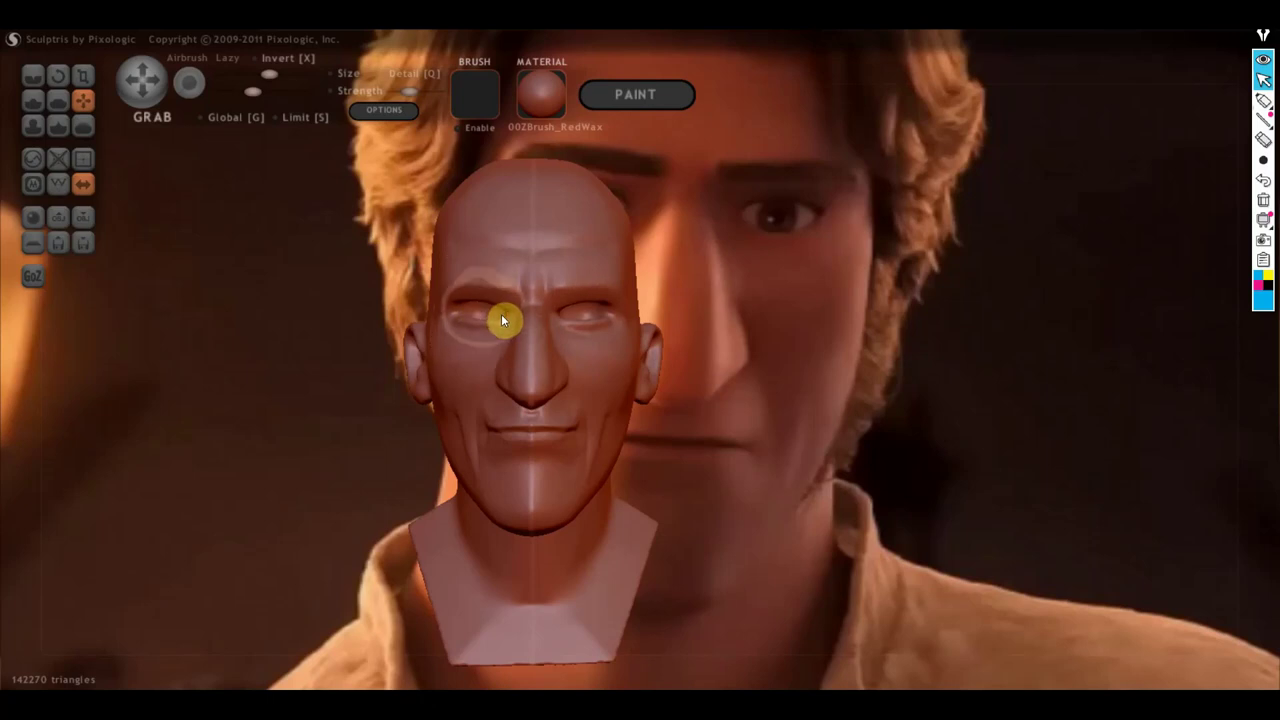
pyautogui.scroll(-3, 500, 305)
pyautogui.moveTo(533, 326); pyautogui.dragTo(523, 390)
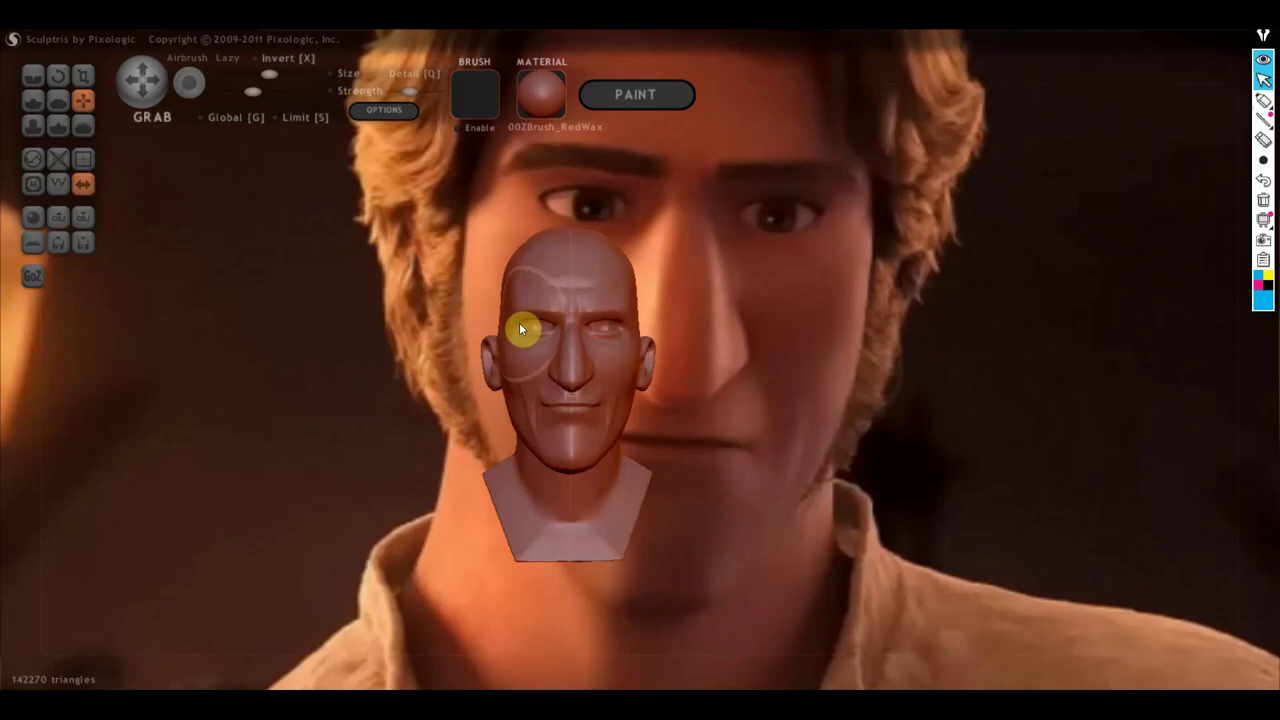
pyautogui.scroll(3, 542, 336)
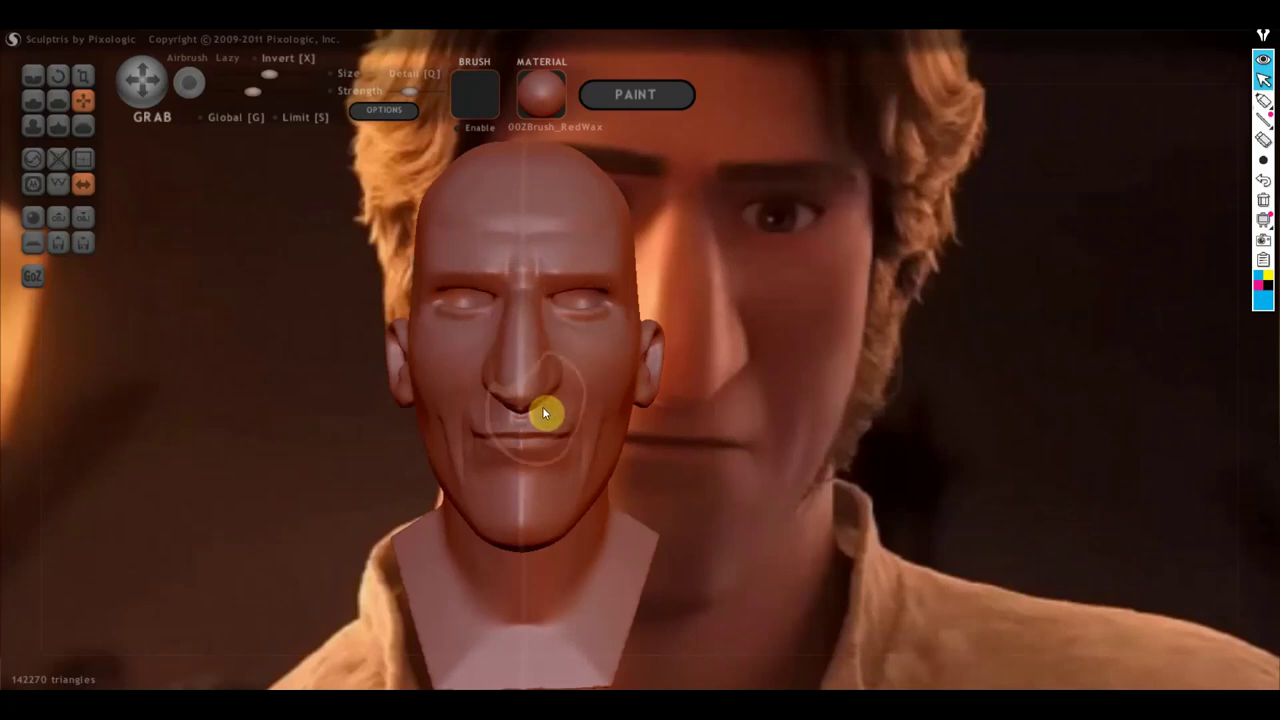
pyautogui.moveTo(565, 385)
pyautogui.mouseDown()
pyautogui.moveTo(534, 498)
pyautogui.moveTo(540, 416)
pyautogui.mouseUp()
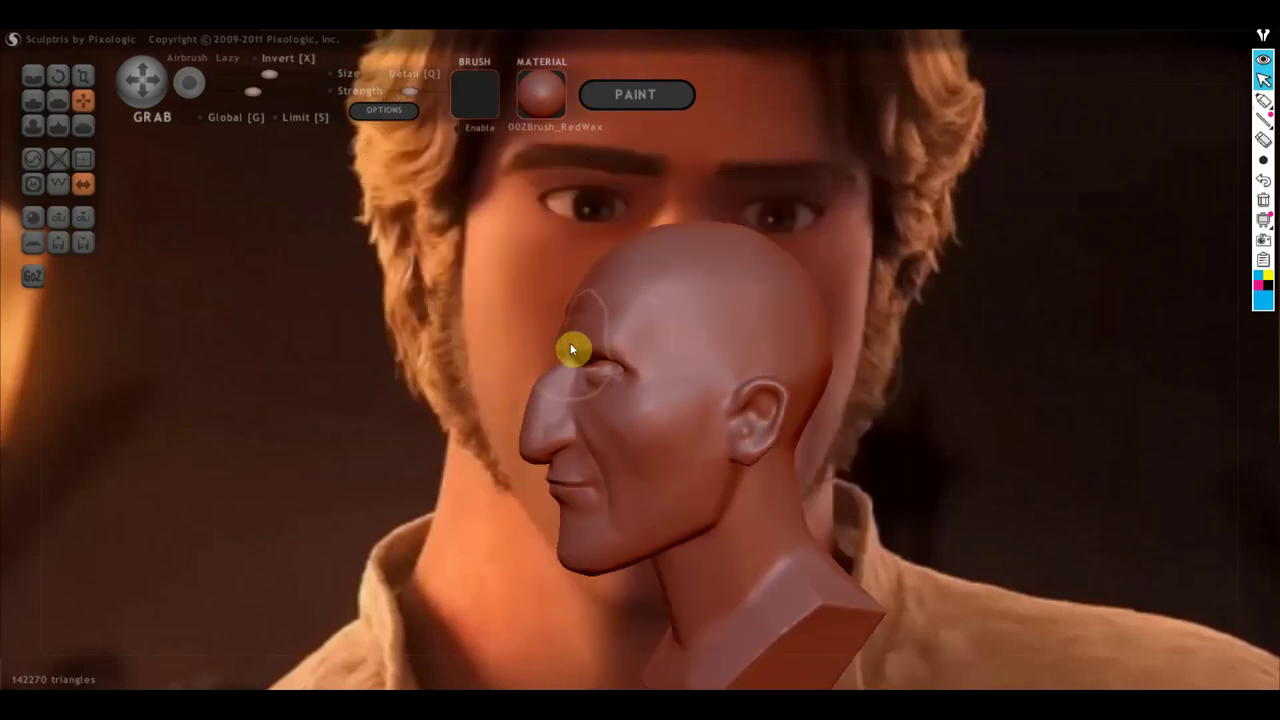
# Rotate to a side view and pull the ear lobe slightly downward
pyautogui.moveTo(588, 410)
pyautogui.mouseDown(button='right')
pyautogui.moveTo(539, 405)
pyautogui.moveTo(586, 438)
pyautogui.mouseUp(button='right')
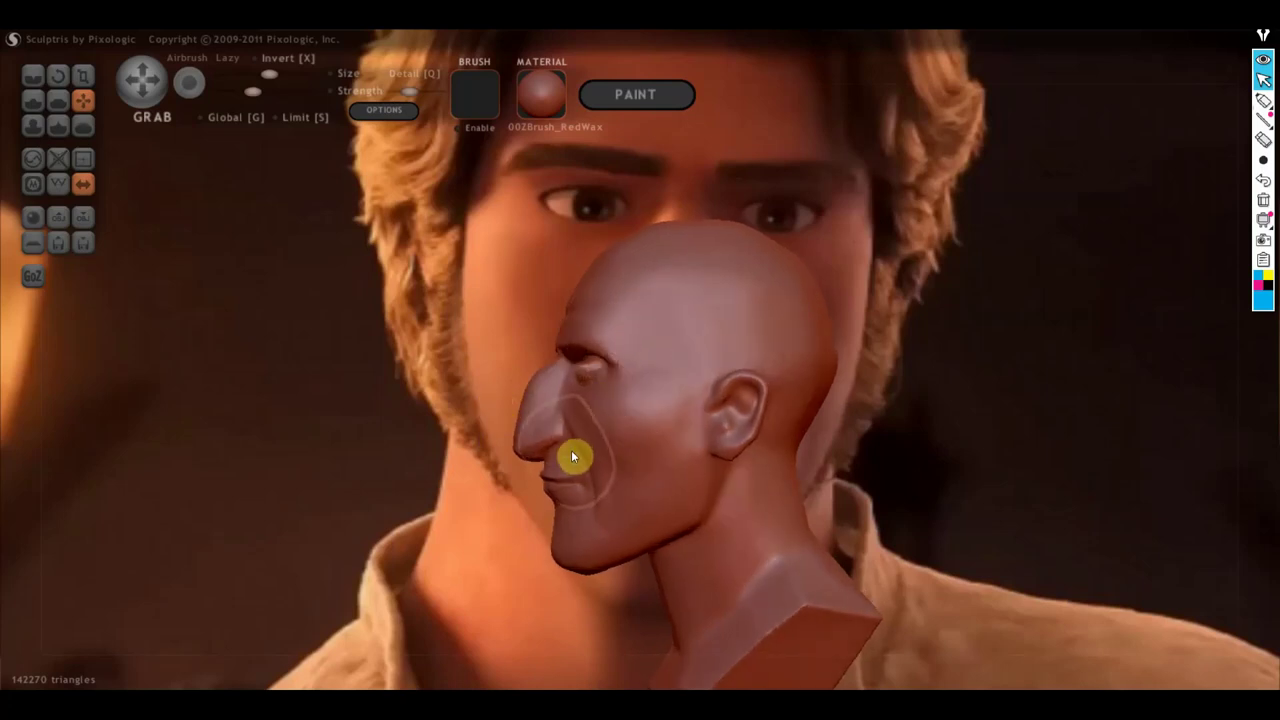
pyautogui.scroll(3, 568, 428)
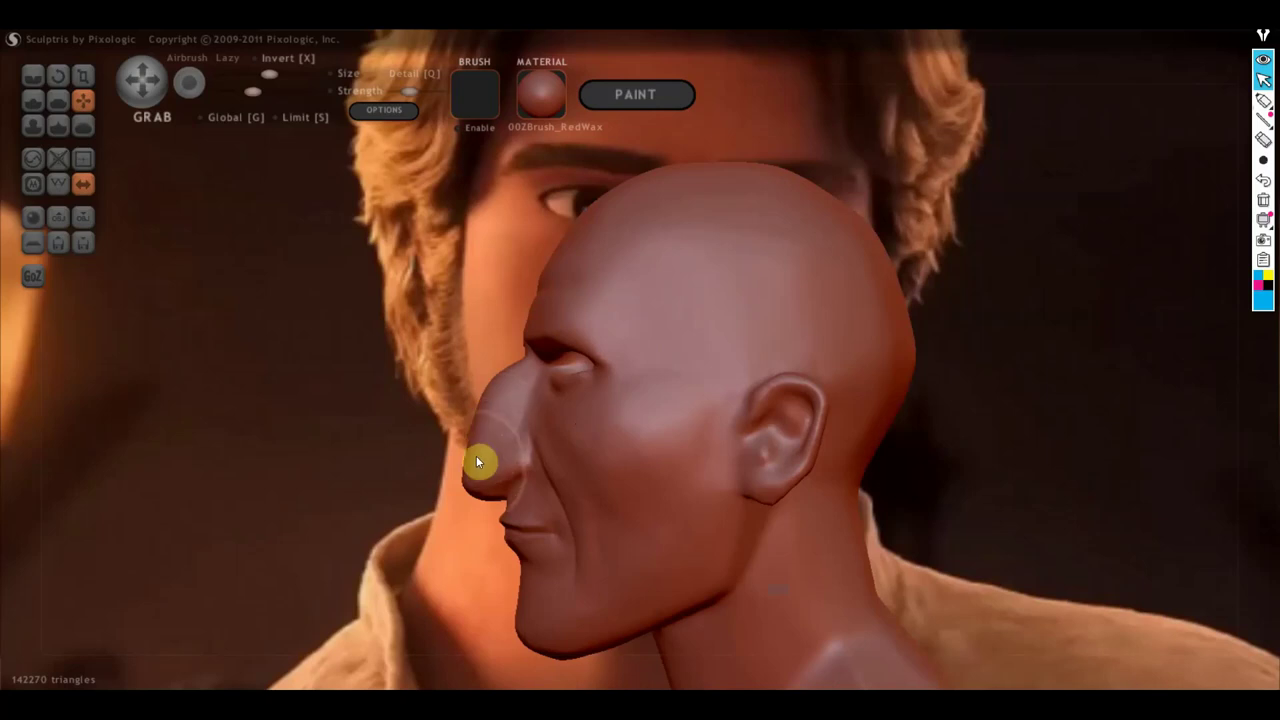
pyautogui.scroll(1, 460, 495)
pyautogui.scroll(2, 440, 470)
pyautogui.scroll(2, 429, 455)
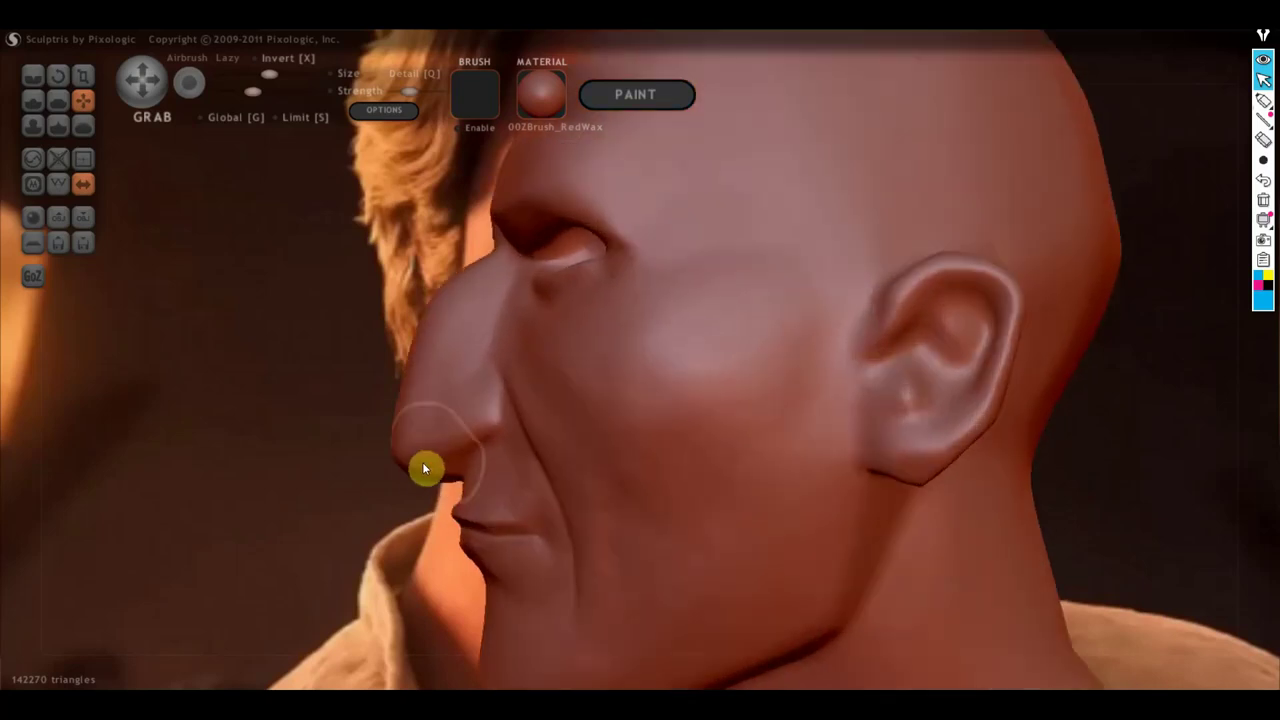
pyautogui.scroll(-2, 397, 451)
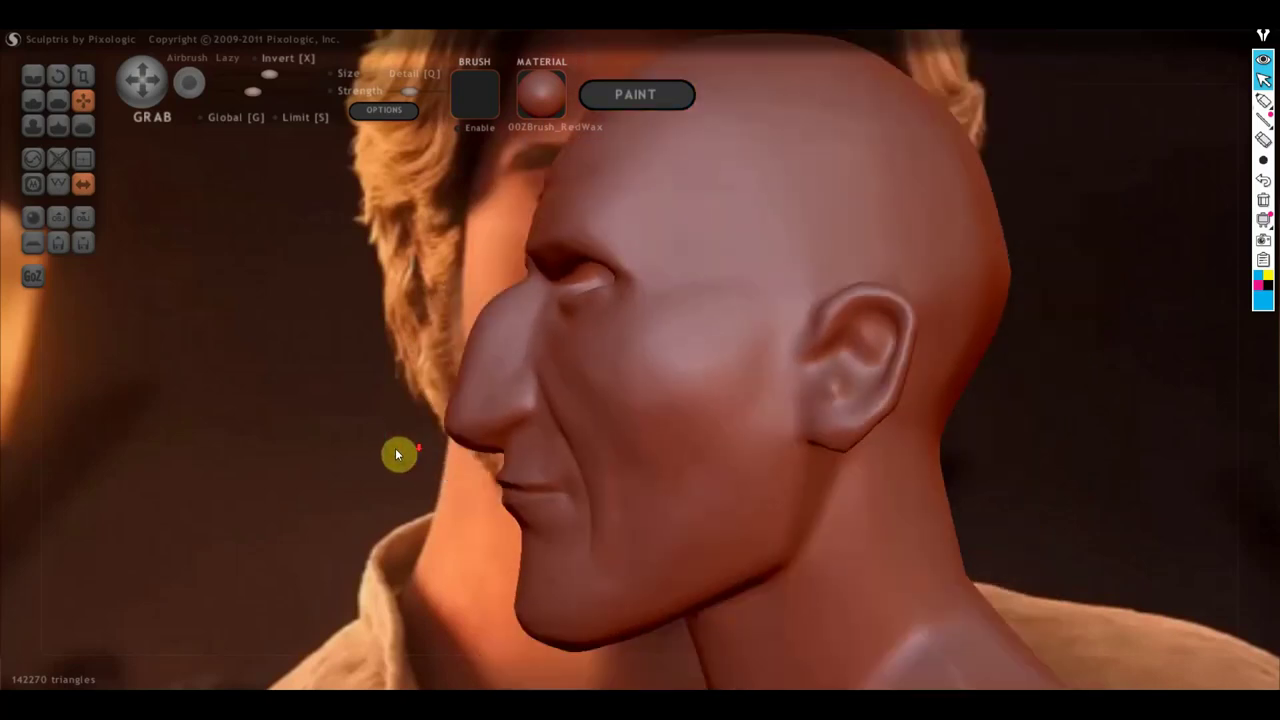
pyautogui.scroll(-2, 654, 430)
pyautogui.scroll(-2, 700, 425)
pyautogui.scroll(-2, 766, 380)
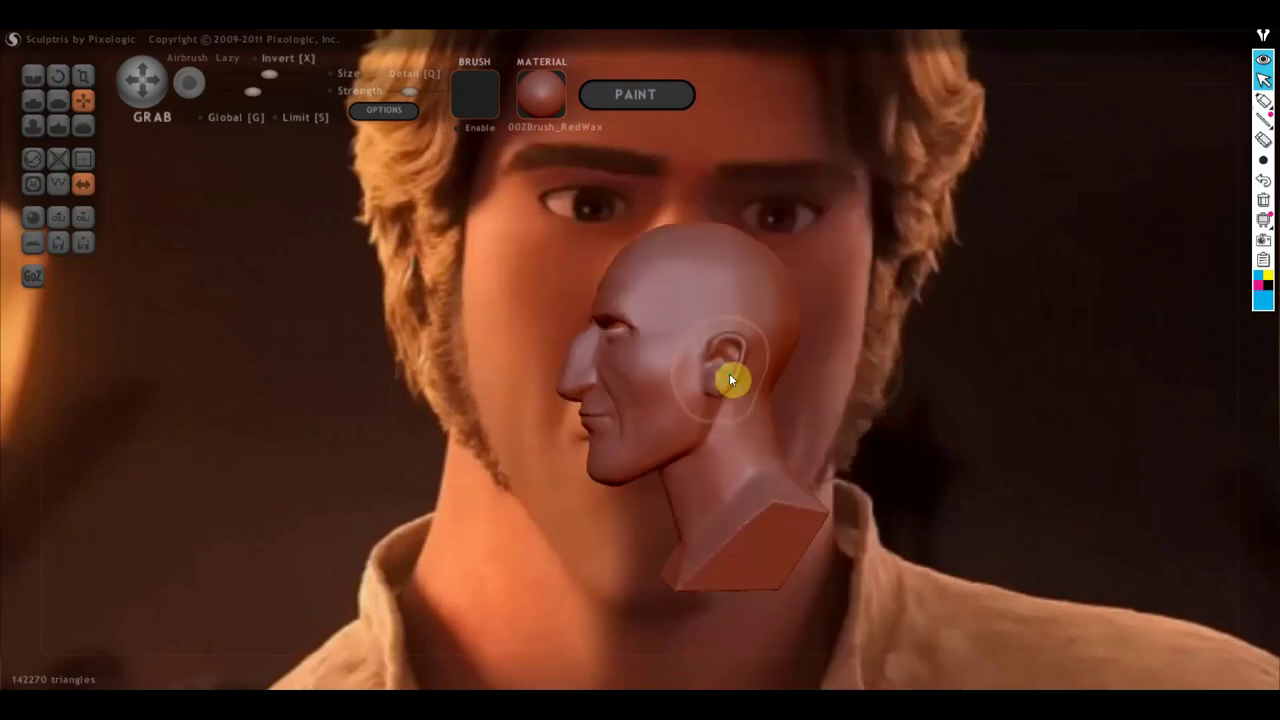
pyautogui.moveTo(728, 360); pyautogui.dragTo(729, 382)
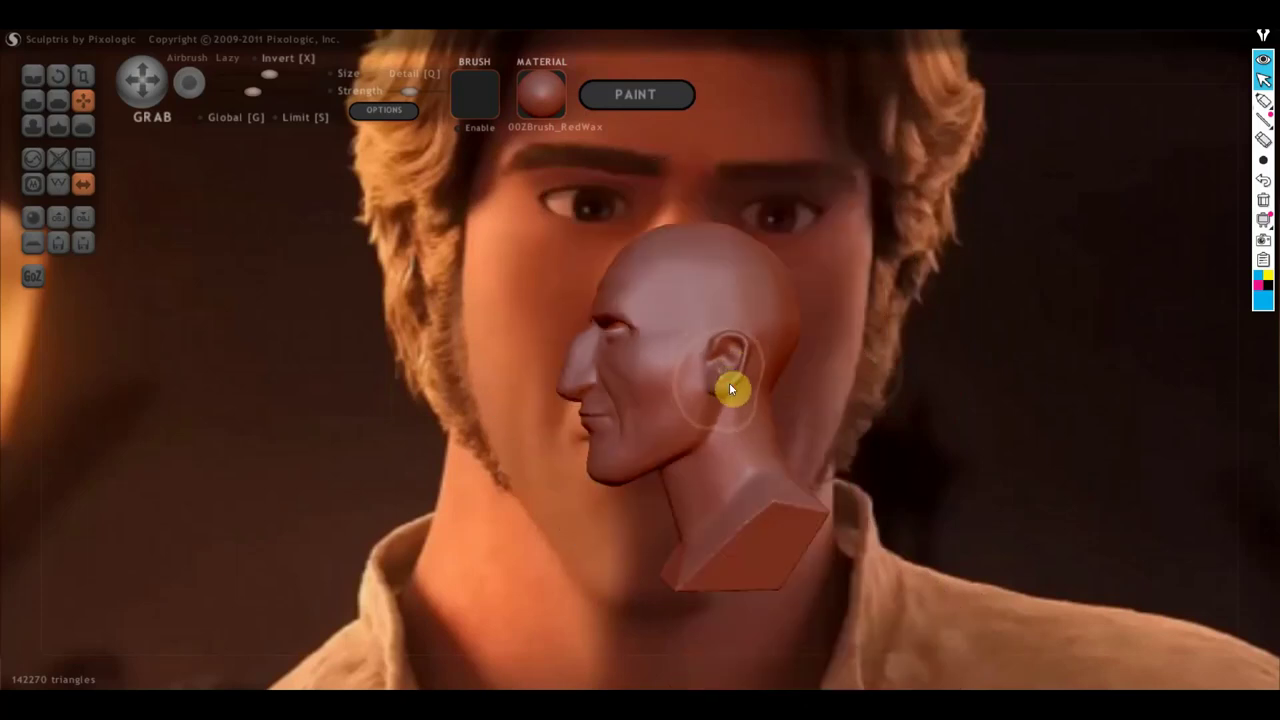
pyautogui.scroll(2, 726, 383)
pyautogui.scroll(2, 740, 375)
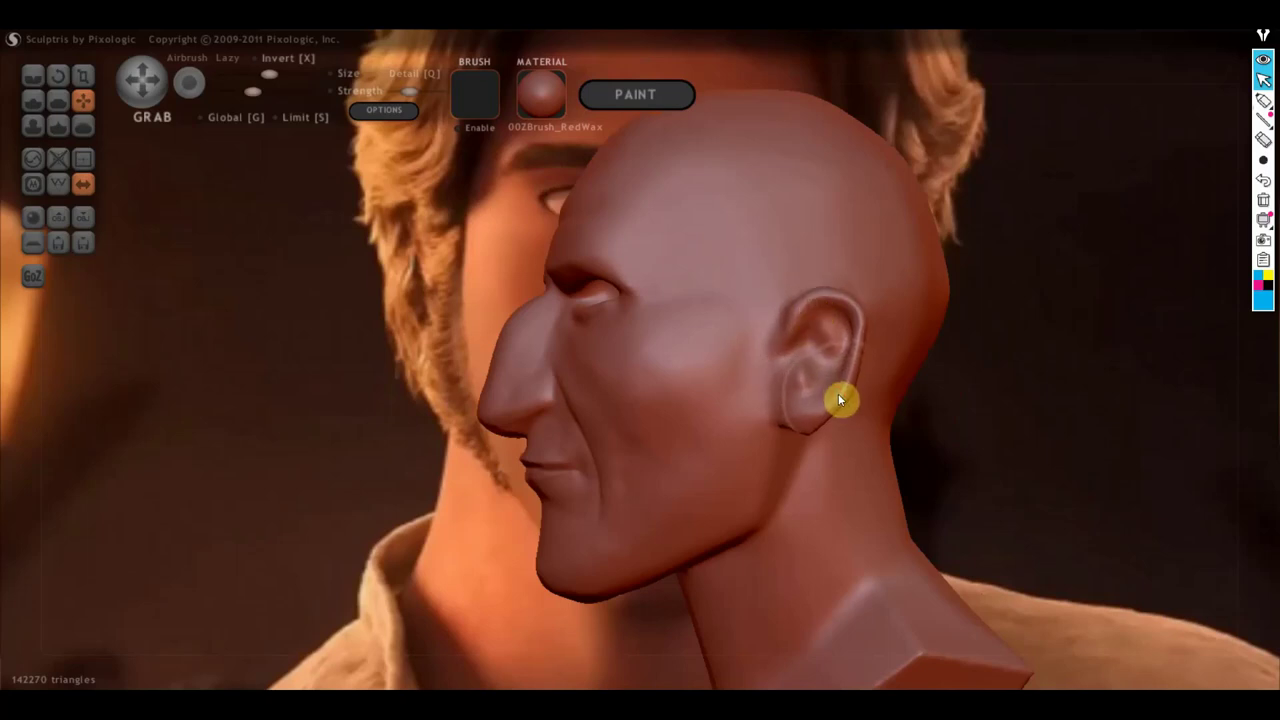
pyautogui.scroll(-3, 792, 430)
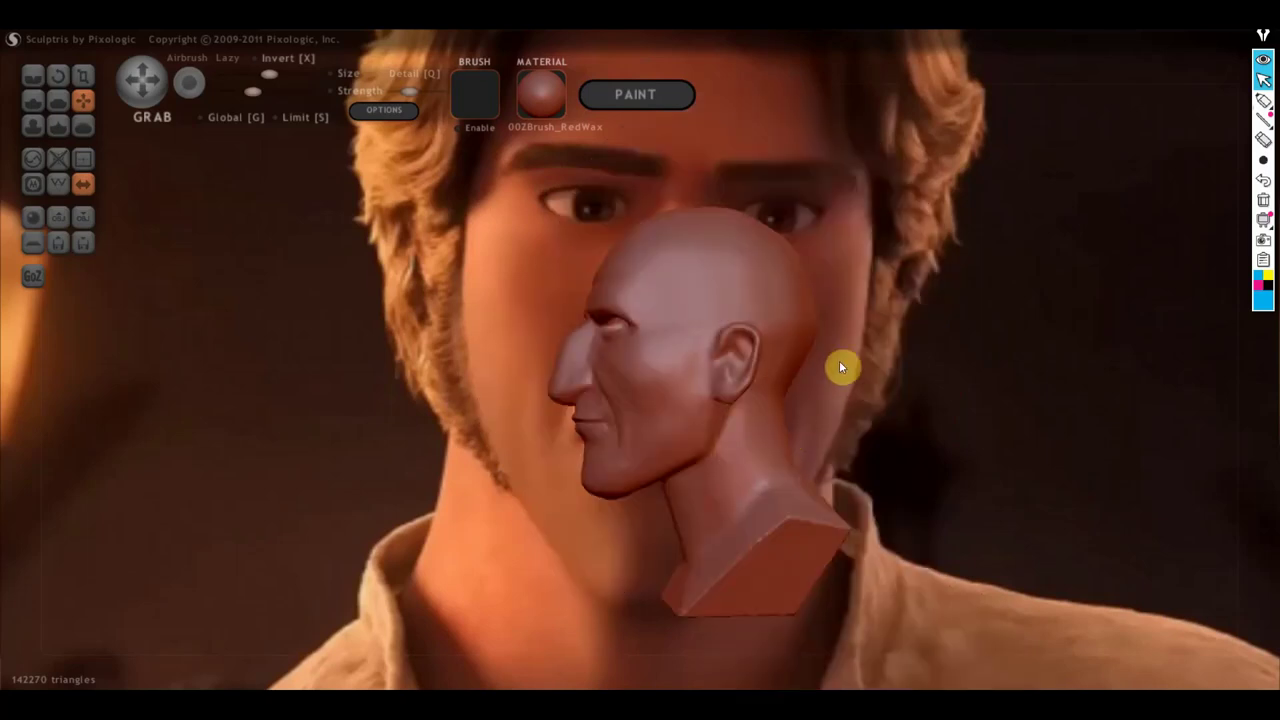
pyautogui.scroll(-2, 760, 477)
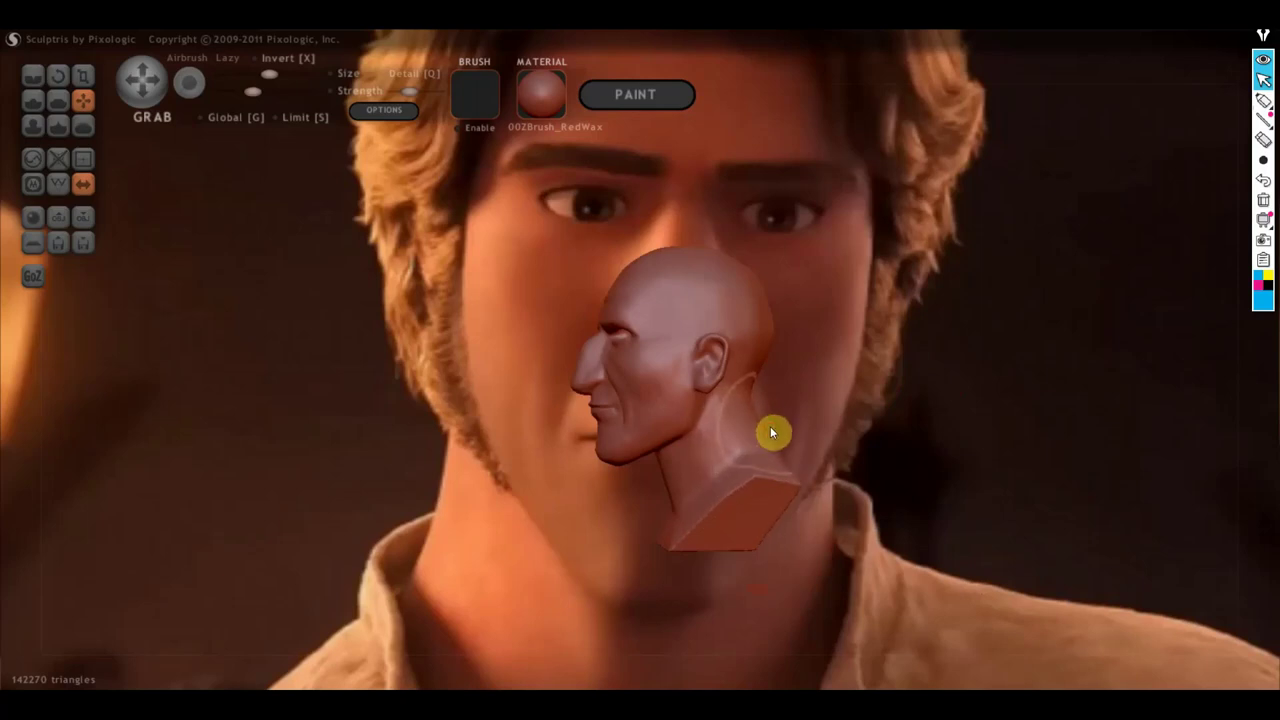
# Orbit to inspect the ear and neck, then return the head to a straight front view
pyautogui.moveTo(772, 430); pyautogui.dragTo(724, 490, button='right')
pyautogui.scroll(2, 666, 494)
pyautogui.scroll(3, 691, 517)
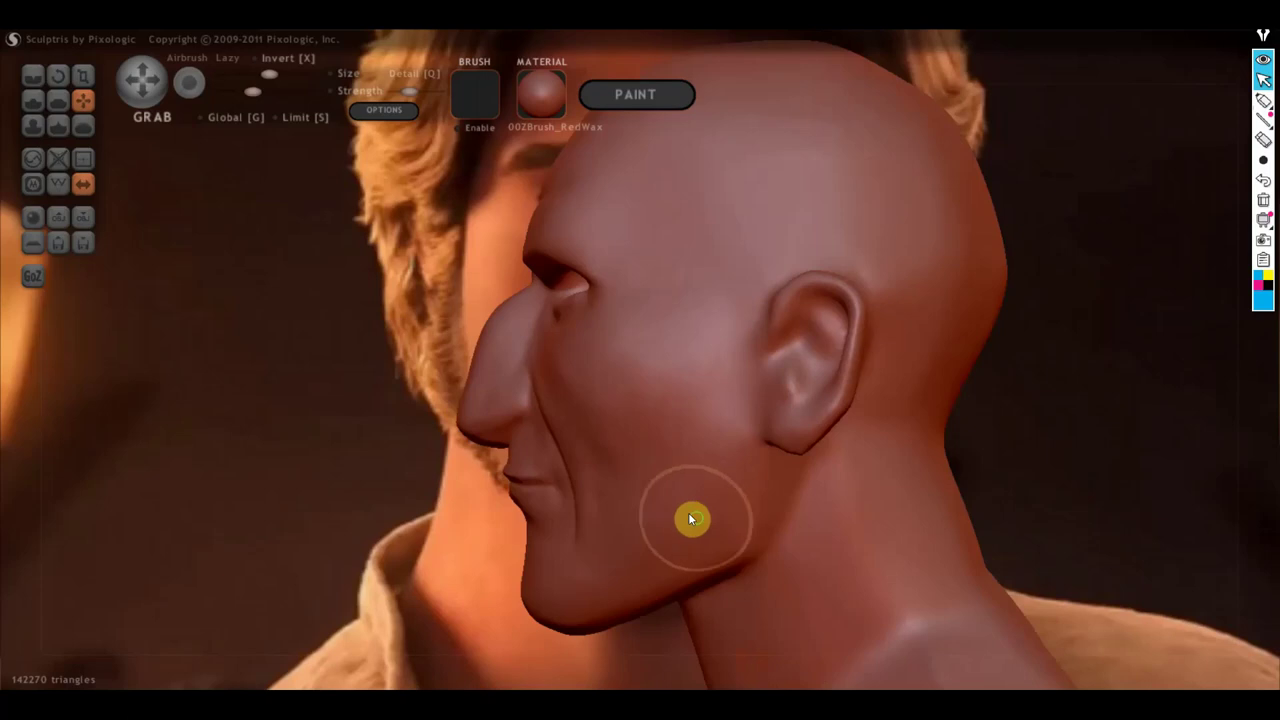
pyautogui.scroll(2, 702, 340)
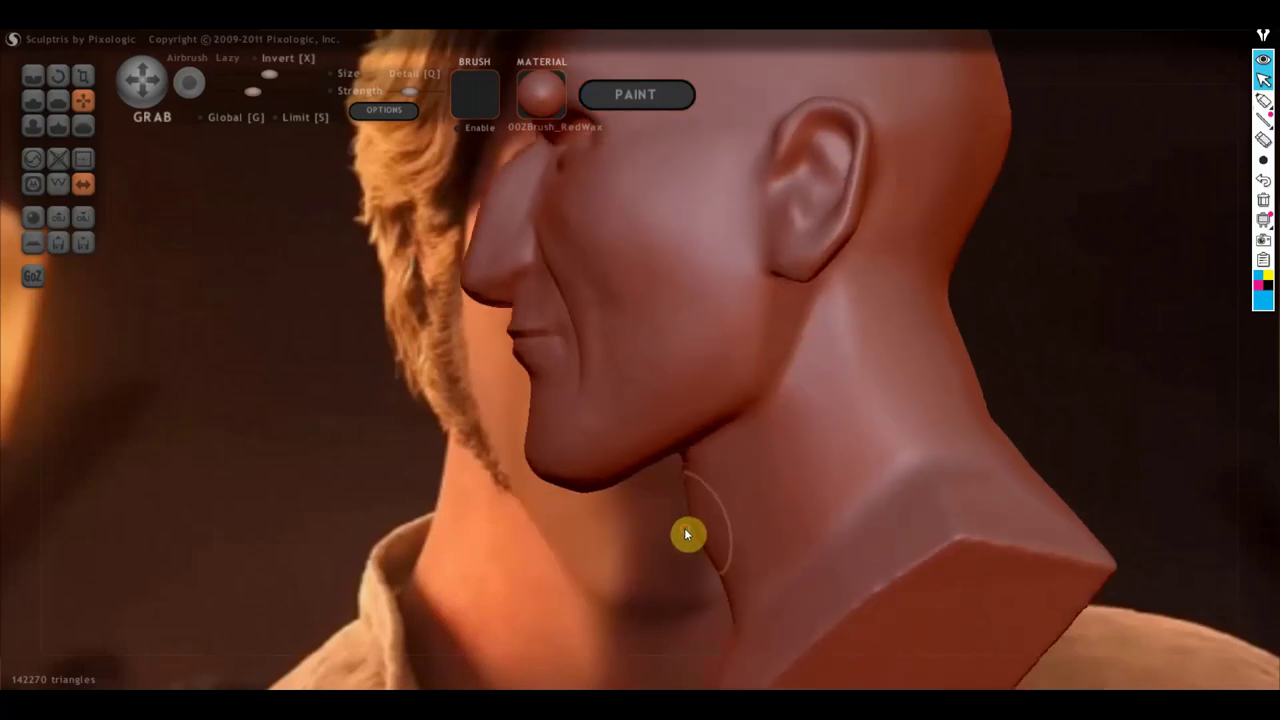
pyautogui.scroll(-3, 700, 512)
pyautogui.moveTo(703, 527); pyautogui.dragTo(1000, 531, button='right')
pyautogui.moveTo(917, 514)
pyautogui.mouseDown(button='right')
pyautogui.moveTo(923, 526)
pyautogui.moveTo(871, 508)
pyautogui.mouseUp(button='right')
pyautogui.scroll(1, 889, 434)
pyautogui.scroll(1, 861, 506)
pyautogui.scroll(-1, 911, 463)
pyautogui.moveTo(911, 463)
pyautogui.mouseDown(button='middle')
pyautogui.moveTo(888, 451)
pyautogui.moveTo(726, 500)
pyautogui.moveTo(640, 546)
pyautogui.moveTo(971, 477)
pyautogui.moveTo(557, 503)
pyautogui.moveTo(592, 490)
pyautogui.mouseUp(button='middle')
pyautogui.moveTo(592, 490); pyautogui.dragTo(662, 490, button='right')
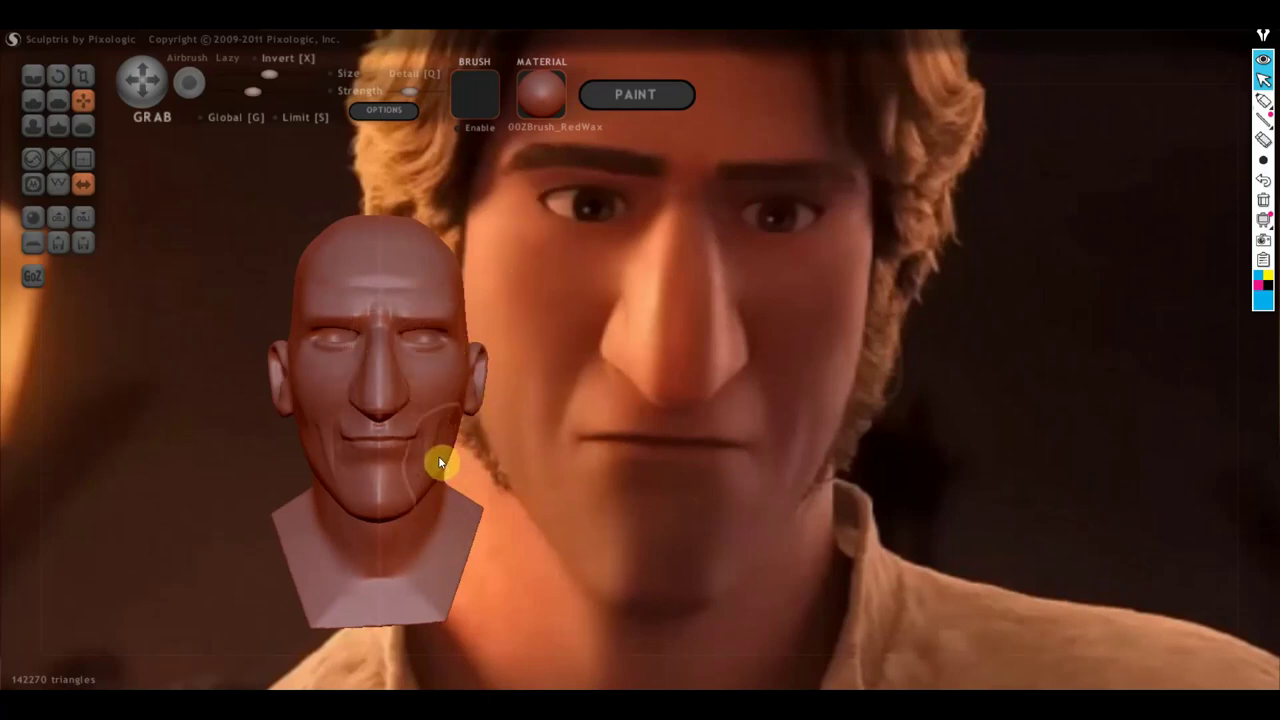
# Zoom in on the face and drag both upper eyelid contours up and outward
pyautogui.scroll(2, 438, 461)
pyautogui.keyDown('alt'); pyautogui.moveTo(440, 462); pyautogui.dragTo(532, 434); pyautogui.keyUp('alt')
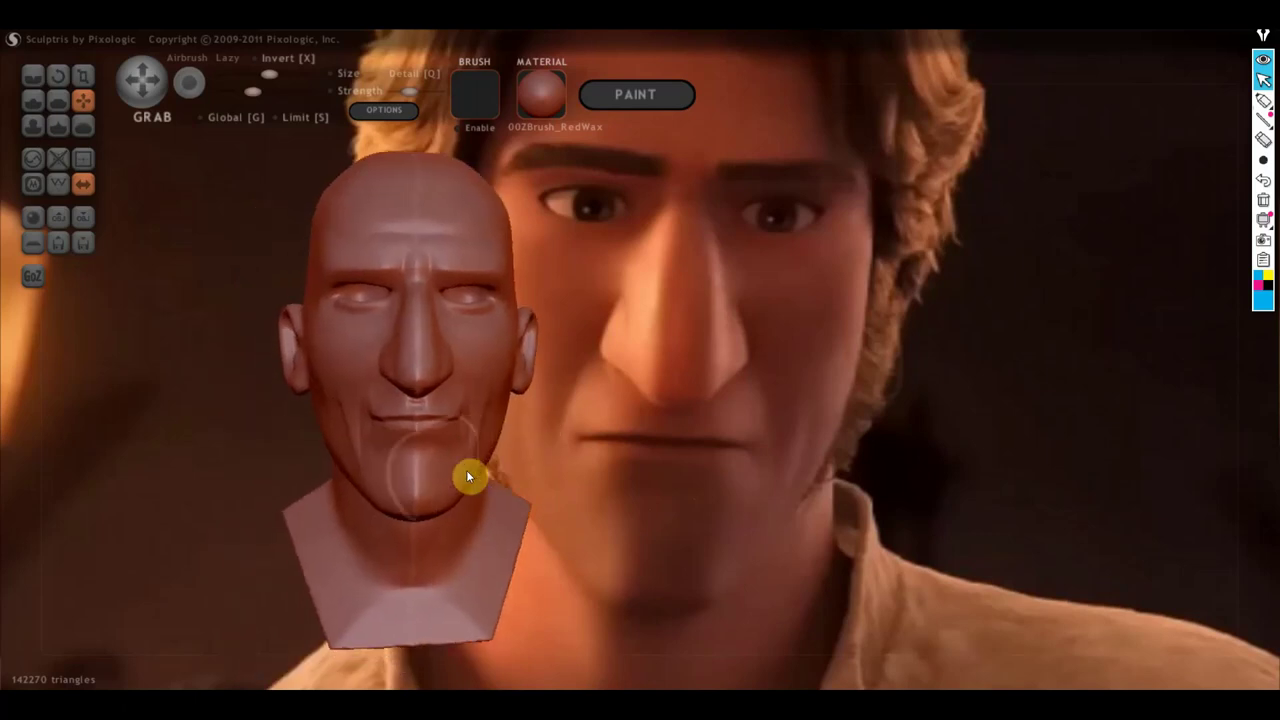
pyautogui.scroll(2, 363, 465)
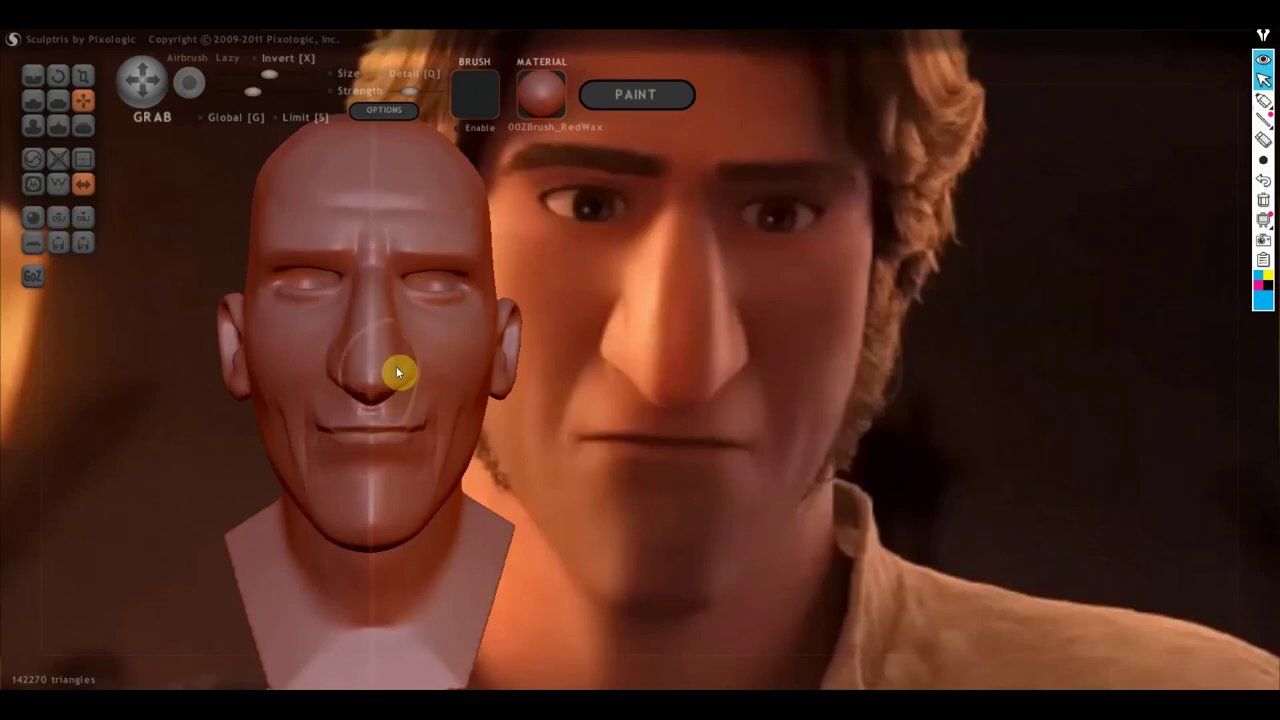
pyautogui.moveTo(430, 368)
pyautogui.mouseDown(button='right')
pyautogui.moveTo(492, 382)
pyautogui.moveTo(460, 376)
pyautogui.mouseUp(button='right')
pyautogui.scroll(3, 460, 376)
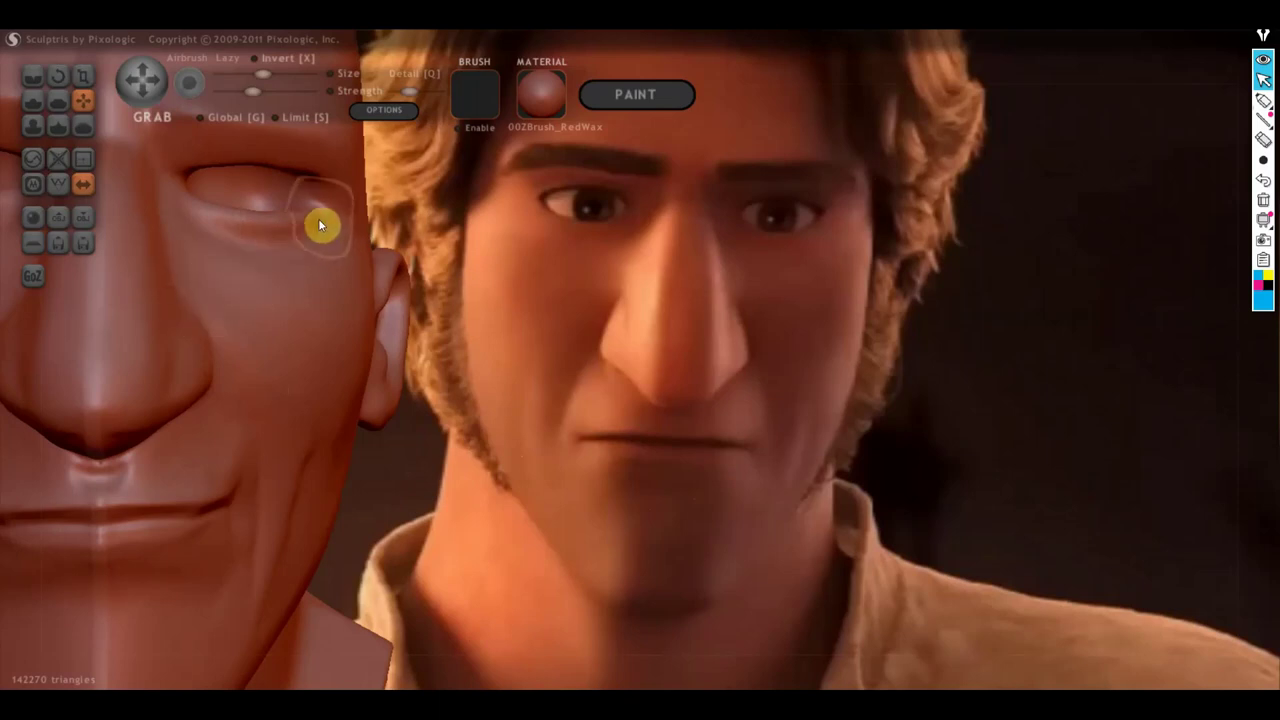
pyautogui.moveTo(318, 218); pyautogui.dragTo(204, 194)
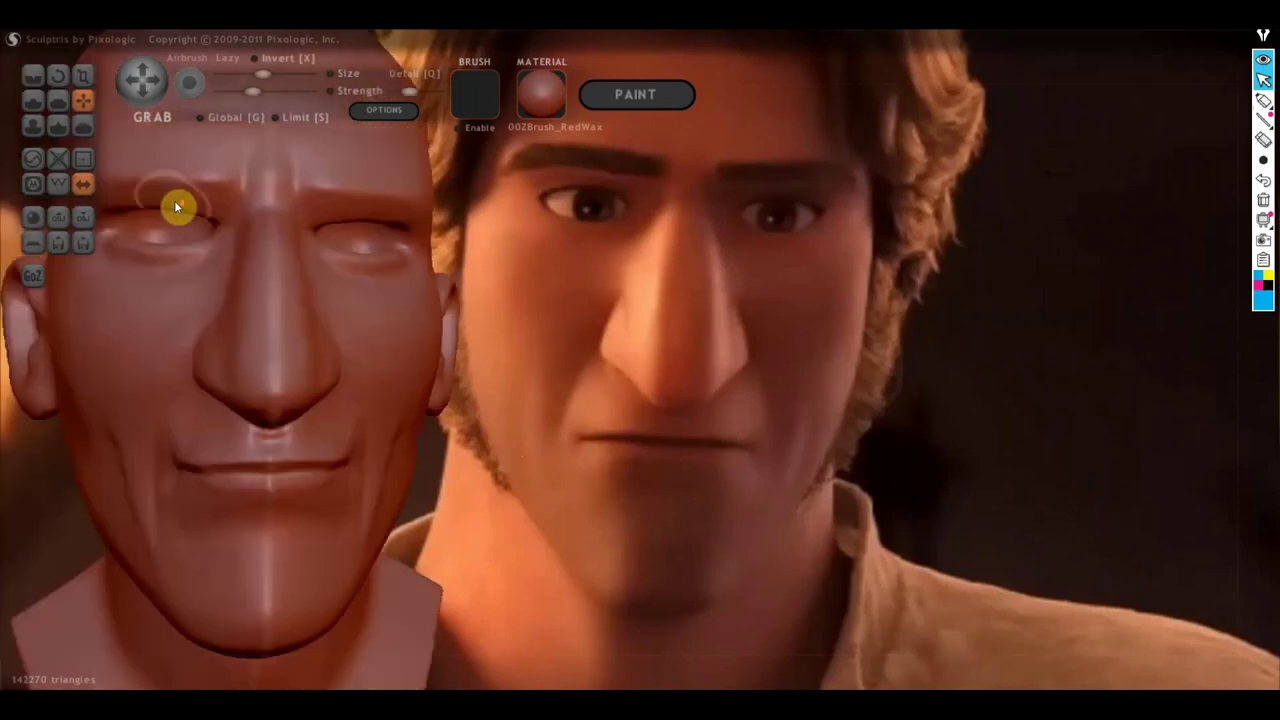
pyautogui.moveTo(310, 236); pyautogui.dragTo(320, 219)
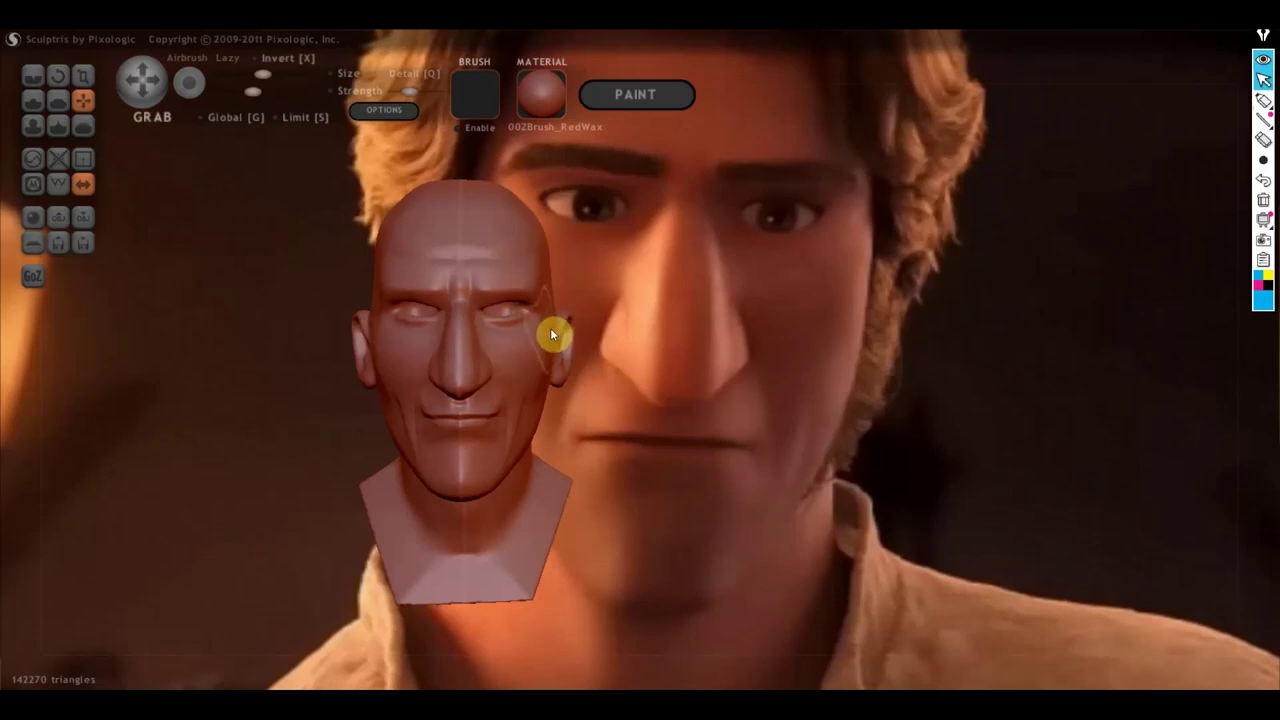
# Turn the head side-on and pull the chin and jaw upward
pyautogui.moveTo(566, 354); pyautogui.dragTo(560, 346)
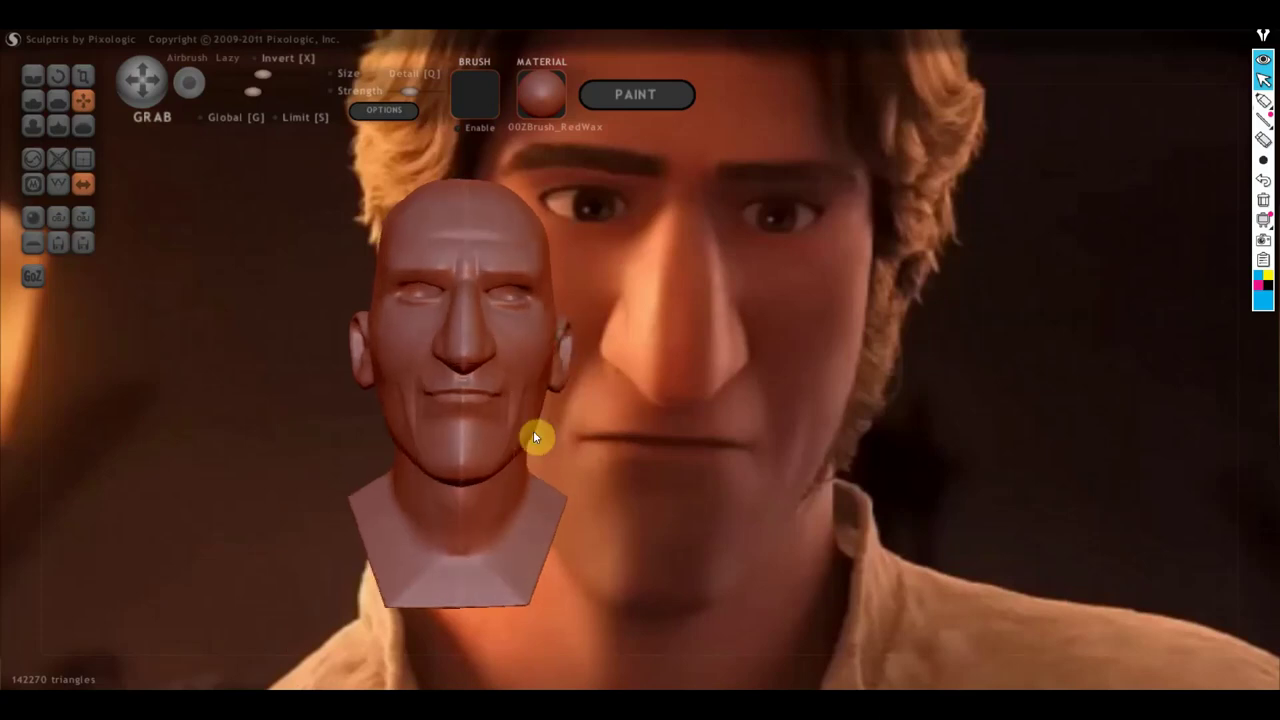
pyautogui.moveTo(515, 447); pyautogui.dragTo(672, 469)
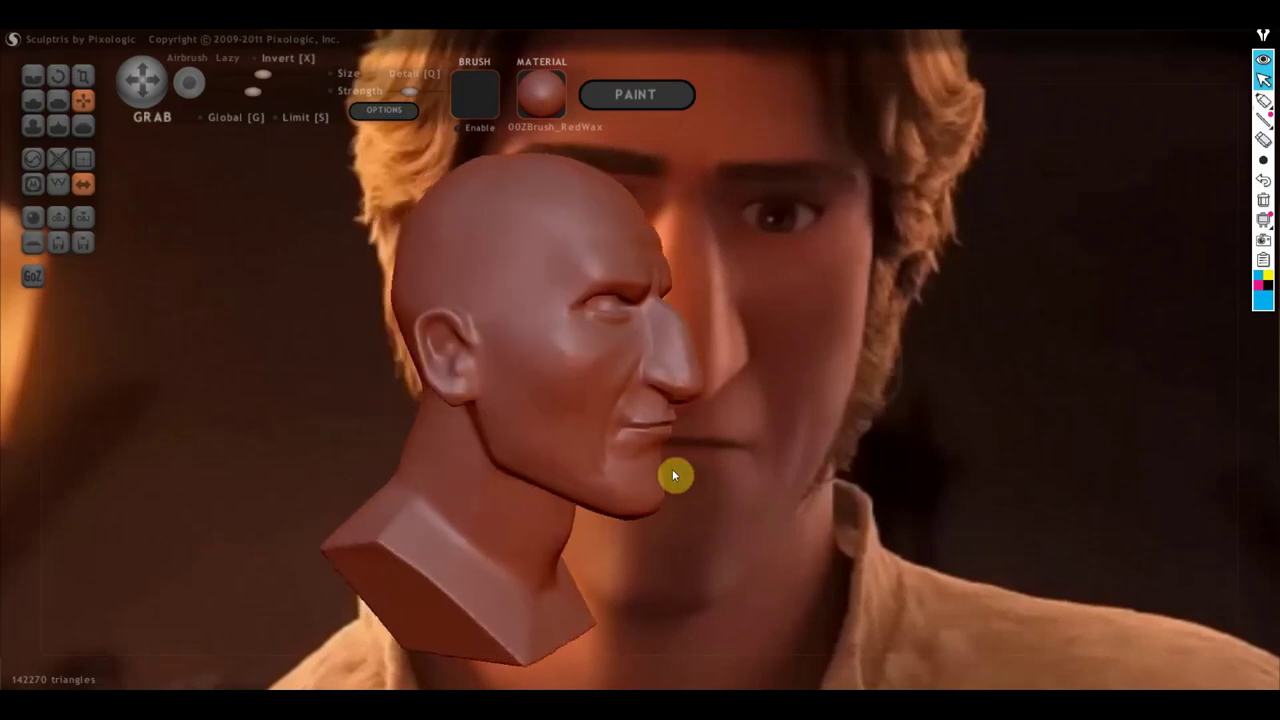
pyautogui.moveTo(567, 488); pyautogui.dragTo(626, 476, button='right')
pyautogui.moveTo(649, 476); pyautogui.dragTo(659, 432)
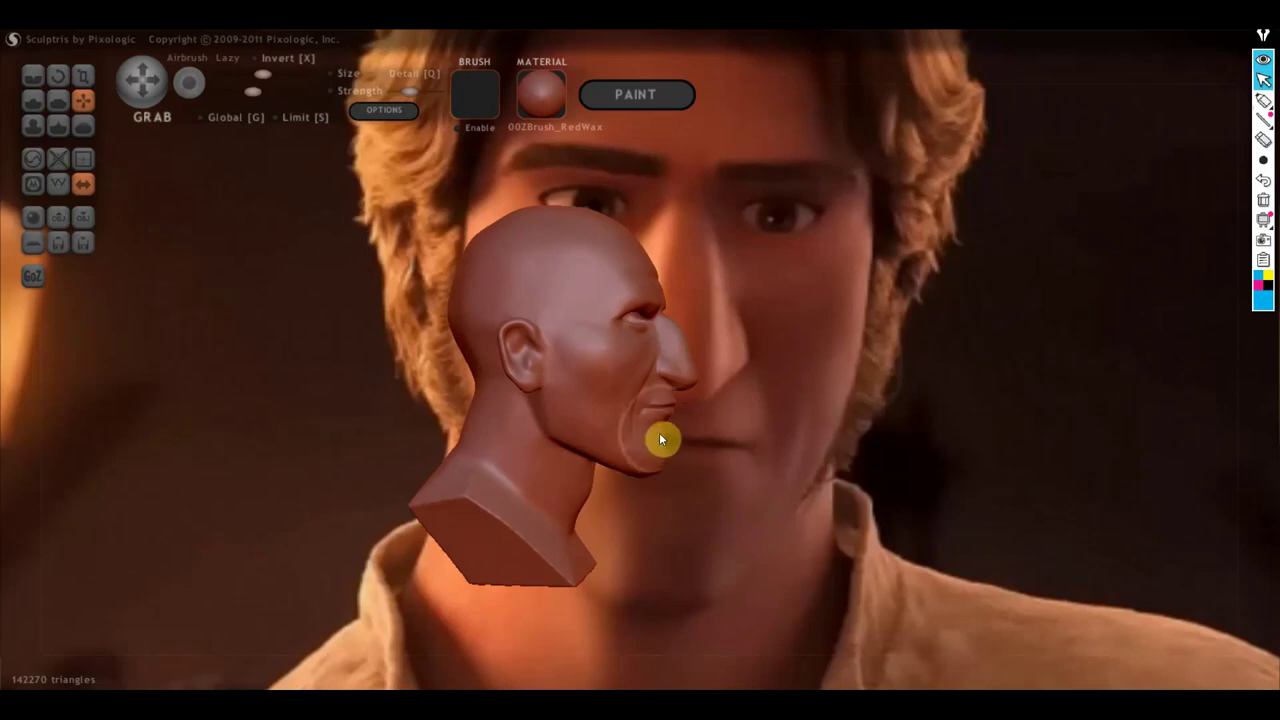
# From the front, lift the left cheek to form a crease along the cheekbone
pyautogui.moveTo(657, 409)
pyautogui.mouseDown(button='right')
pyautogui.moveTo(595, 444)
pyautogui.moveTo(435, 440)
pyautogui.mouseUp(button='right')
pyautogui.scroll(2, 480, 436)
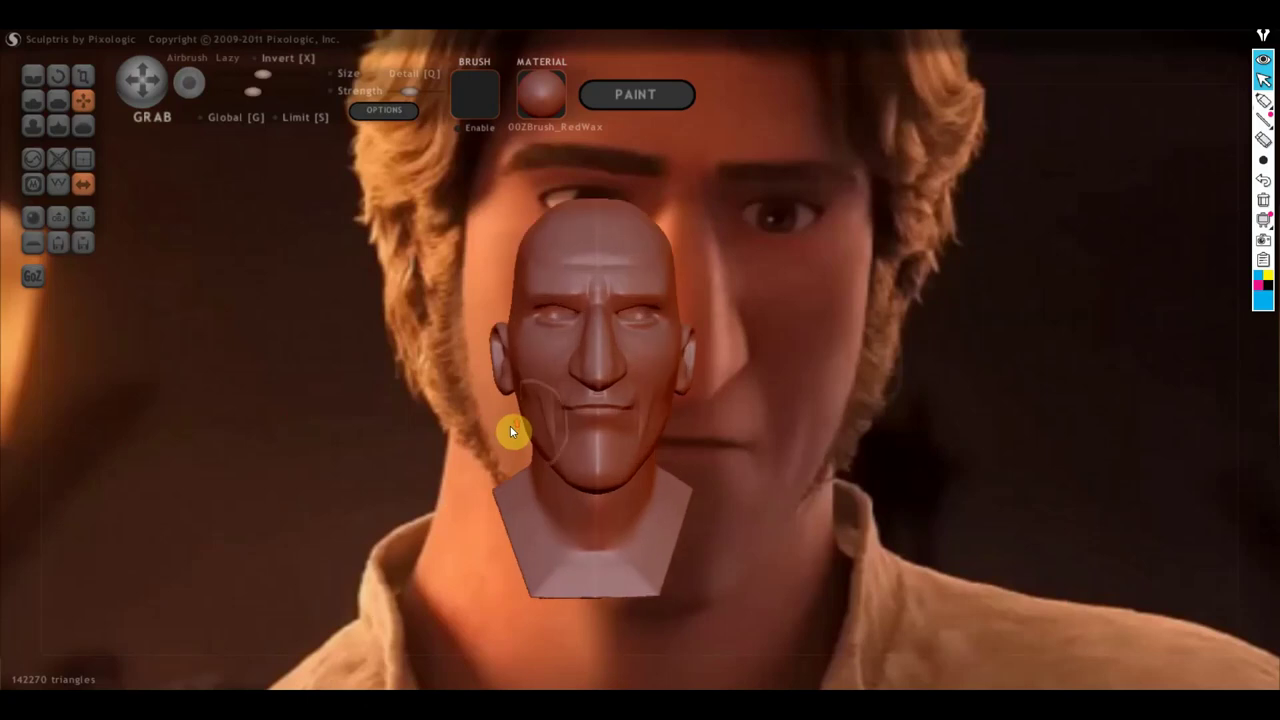
pyautogui.moveTo(557, 414); pyautogui.dragTo(548, 394)
pyautogui.moveTo(520, 370); pyautogui.dragTo(531, 329)
pyautogui.scroll(2, 666, 425)
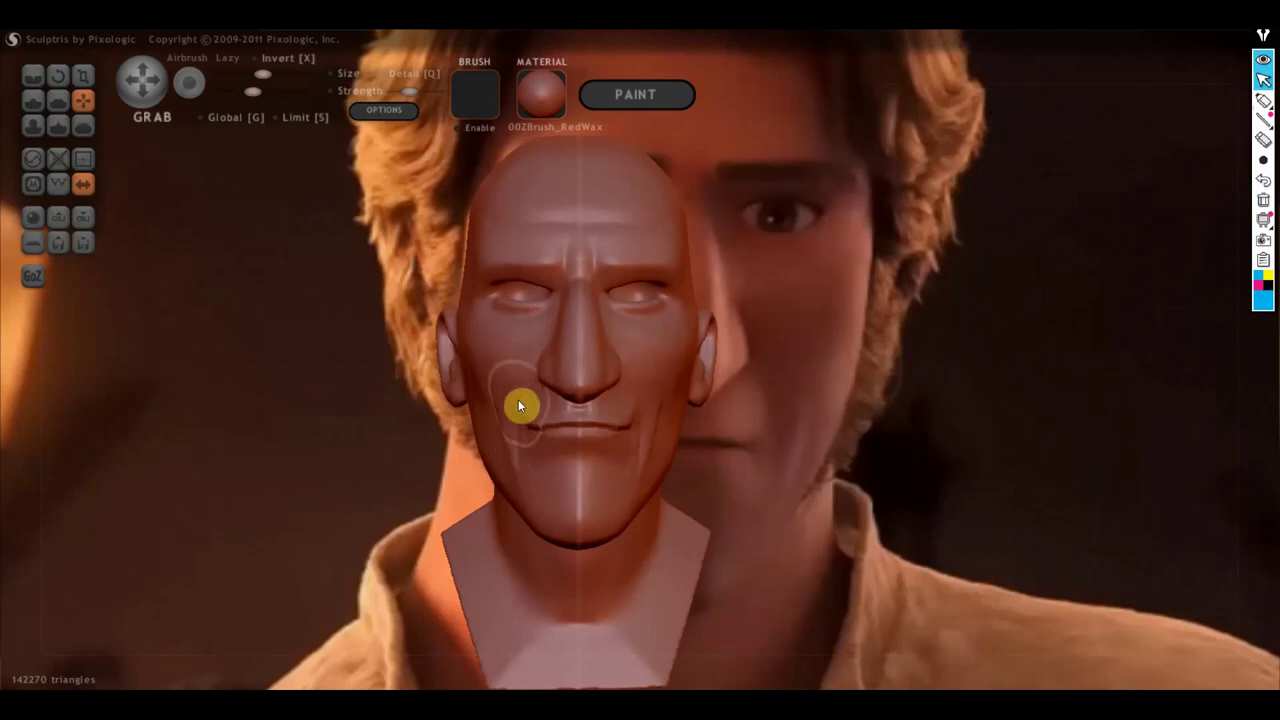
pyautogui.scroll(2, 524, 436)
pyautogui.moveTo(520, 456)
pyautogui.mouseDown(button='right')
pyautogui.moveTo(508, 469)
pyautogui.moveTo(374, 470)
pyautogui.moveTo(563, 480)
pyautogui.moveTo(566, 500)
pyautogui.moveTo(500, 534)
pyautogui.moveTo(566, 363)
pyautogui.moveTo(551, 420)
pyautogui.mouseUp(button='right')
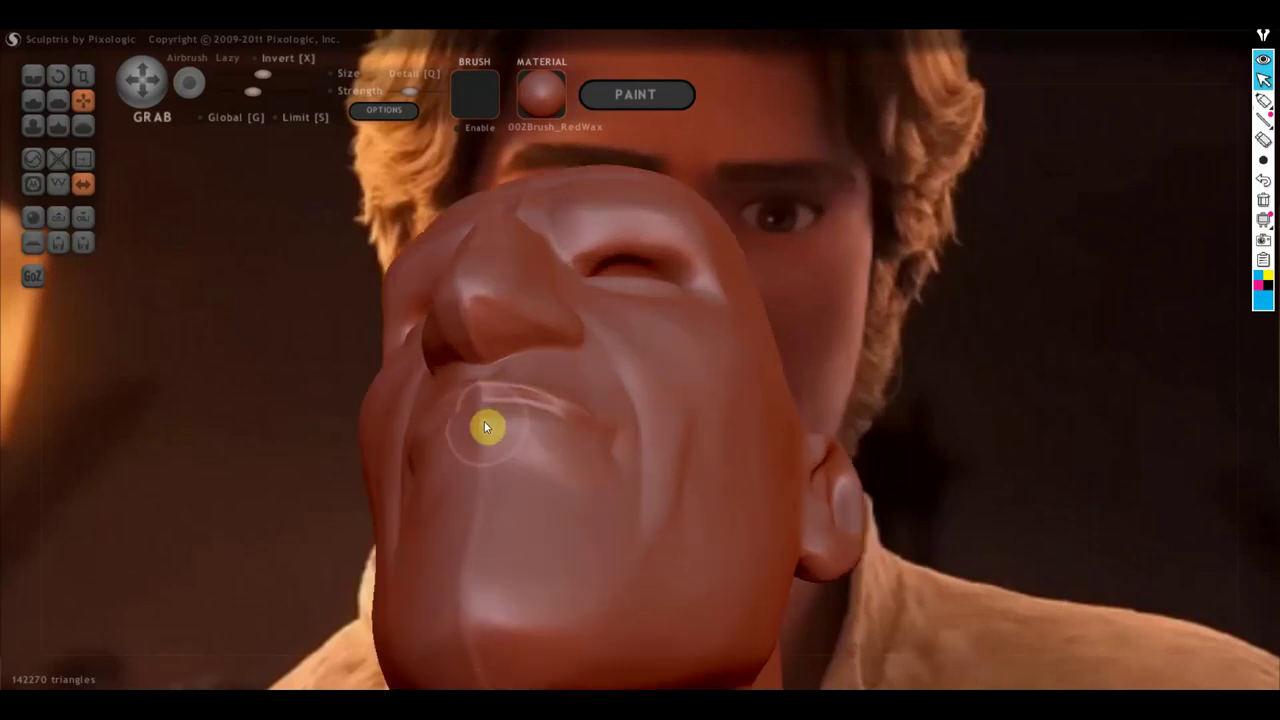
pyautogui.moveTo(522, 422); pyautogui.dragTo(582, 410, button='right')
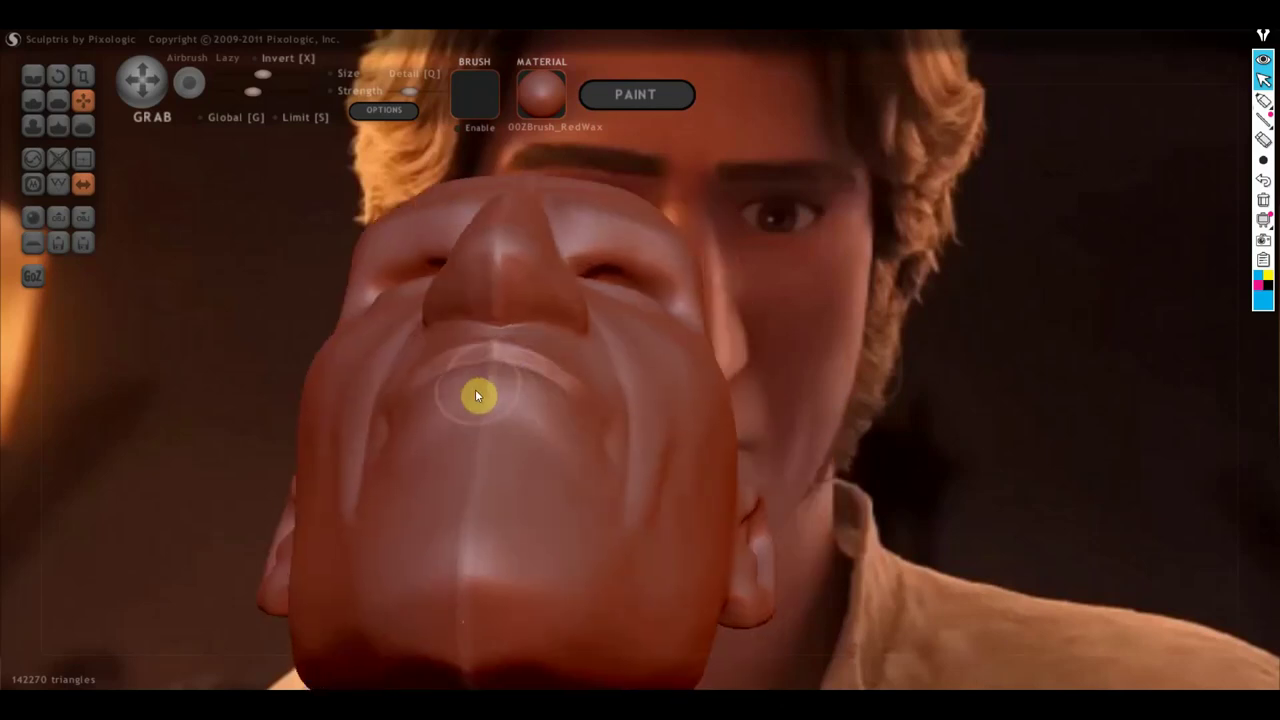
pyautogui.moveTo(509, 418); pyautogui.dragTo(510, 519, button='right')
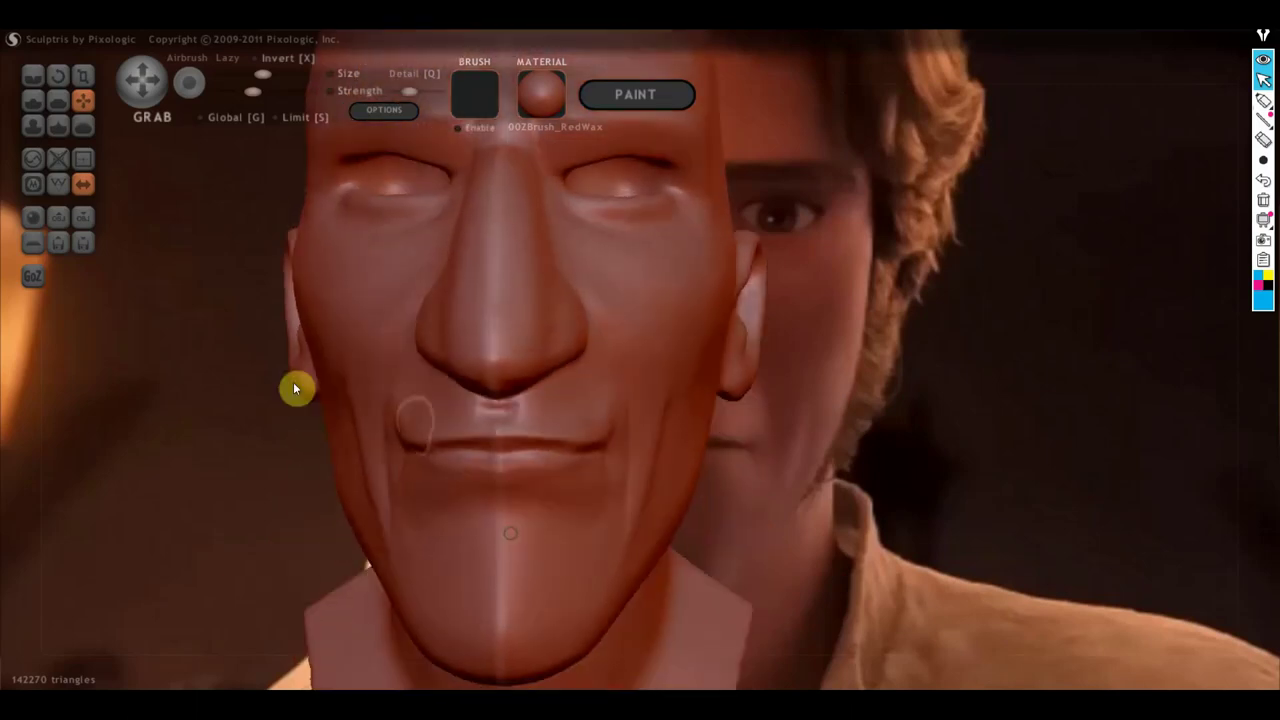
pyautogui.click(33, 108)
pyautogui.moveTo(449, 480); pyautogui.dragTo(478, 512, button='right')
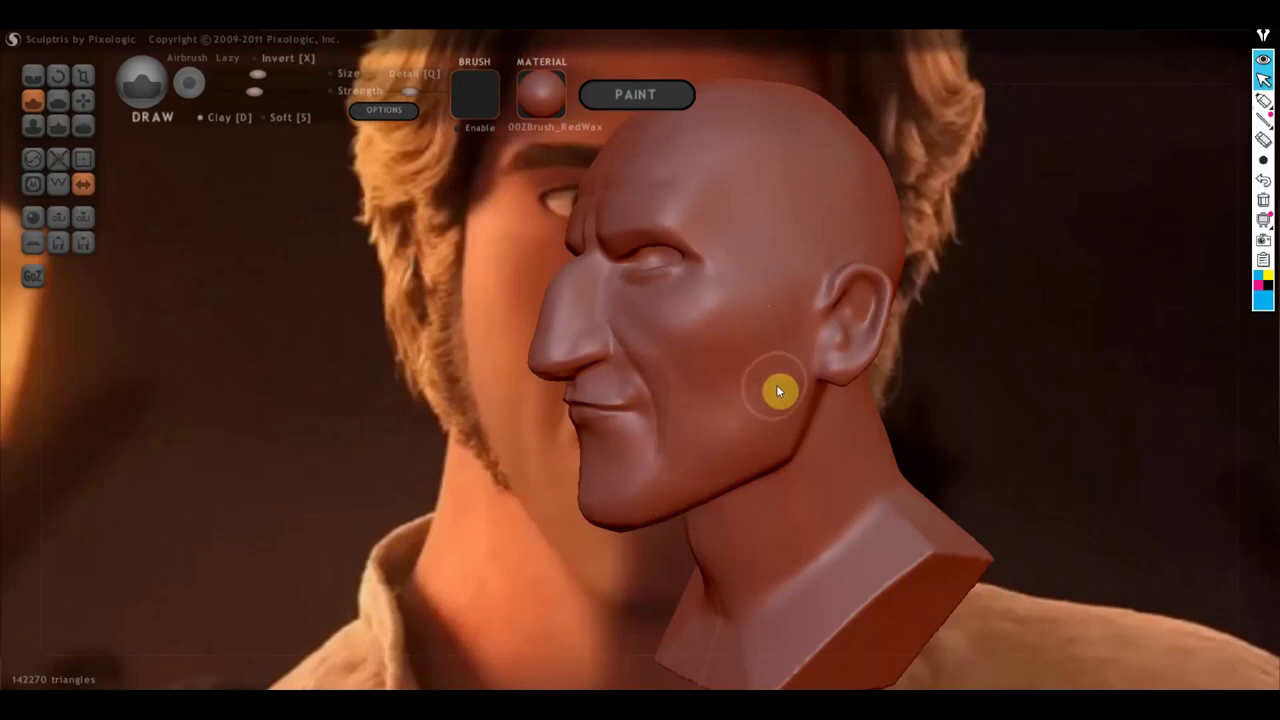
pyautogui.click(83, 100)
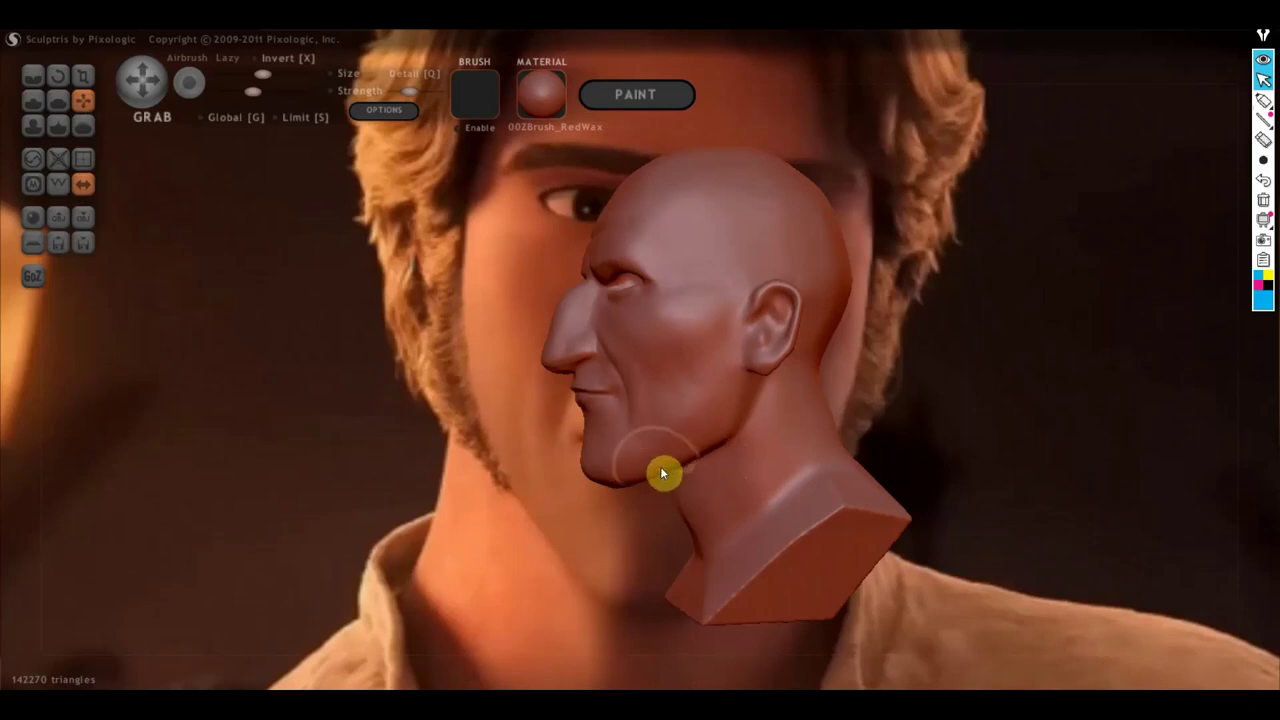
pyautogui.moveTo(738, 411); pyautogui.dragTo(949, 418)
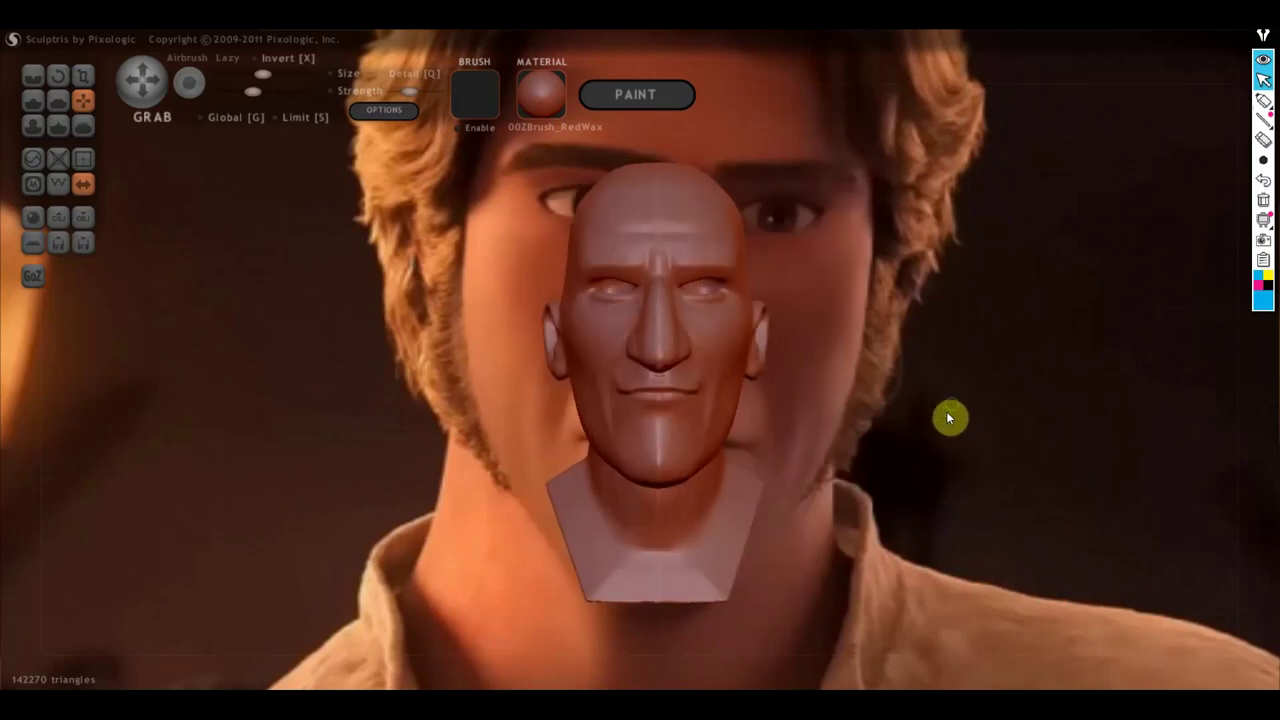
pyautogui.moveTo(526, 489); pyautogui.dragTo(770, 496)
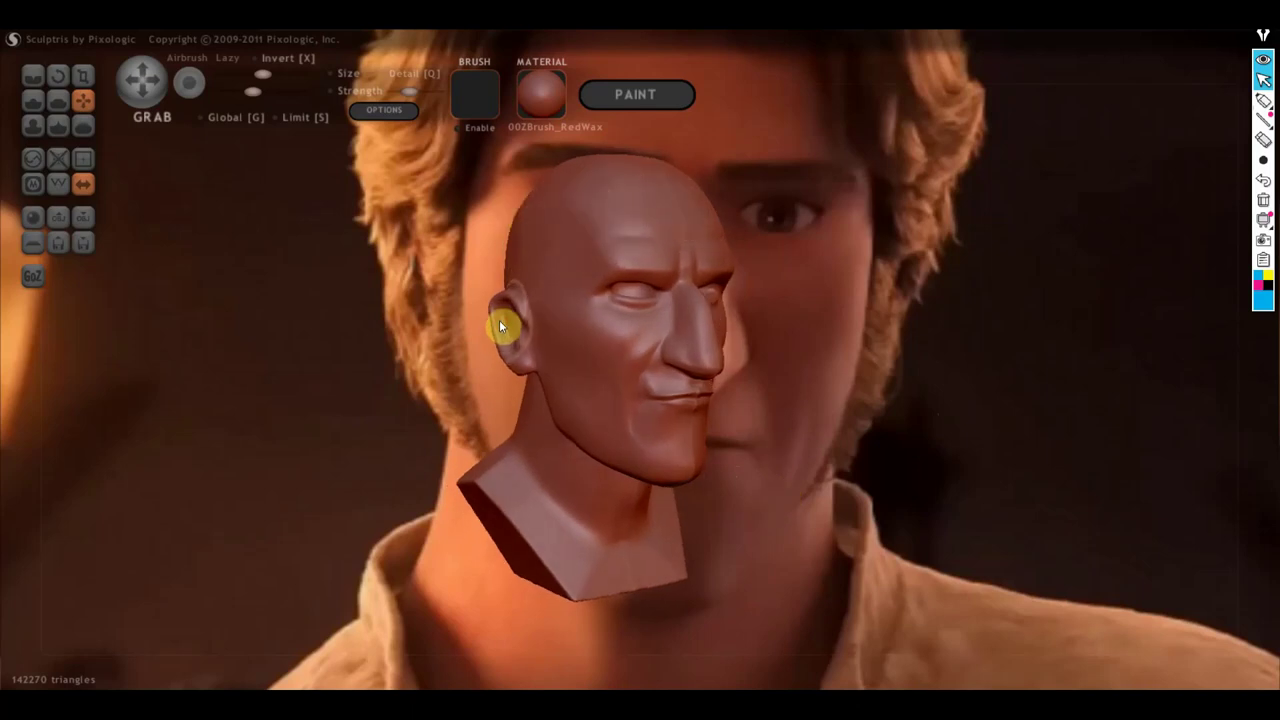
pyautogui.moveTo(558, 365); pyautogui.dragTo(477, 362, button='right')
pyautogui.scroll(3, 484, 366)
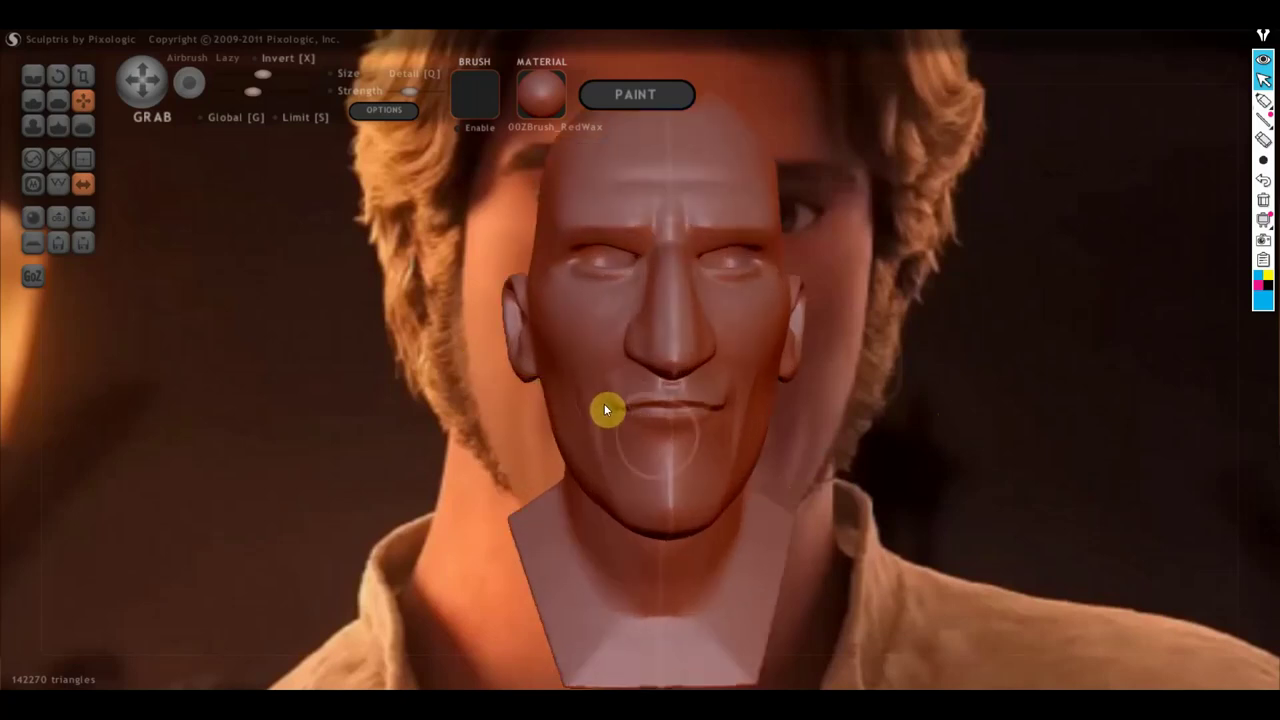
# From a front view, reshape both eye areas and eyelids symmetrically with Grab
pyautogui.moveTo(604, 409); pyautogui.dragTo(614, 460, button='right')
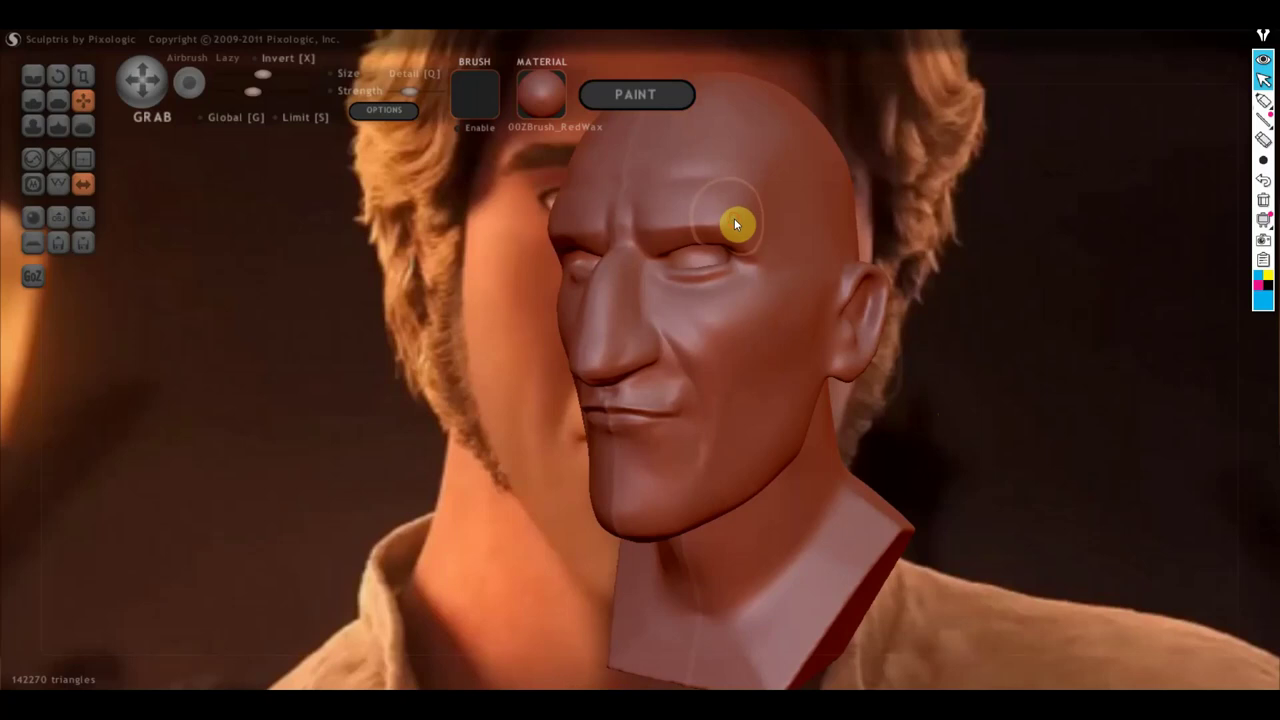
pyautogui.moveTo(768, 330)
pyautogui.mouseDown(button='right')
pyautogui.moveTo(792, 335)
pyautogui.moveTo(766, 356)
pyautogui.mouseUp(button='right')
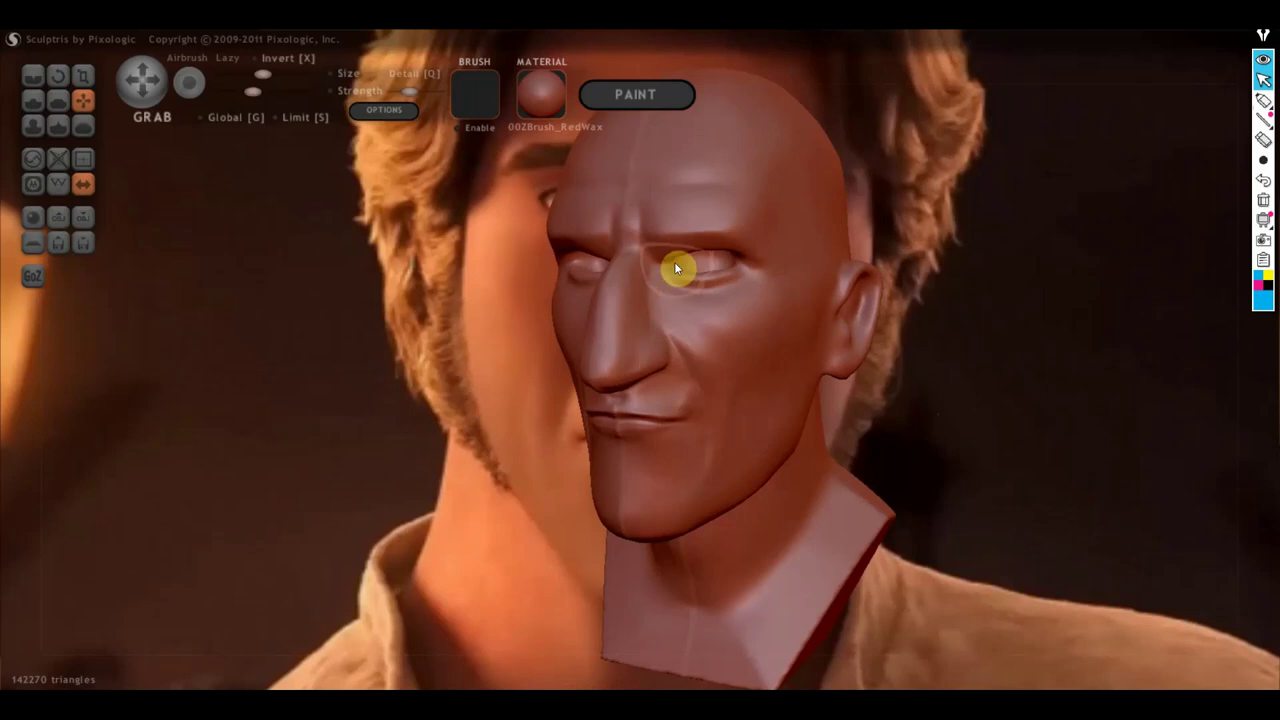
pyautogui.scroll(3, 678, 271)
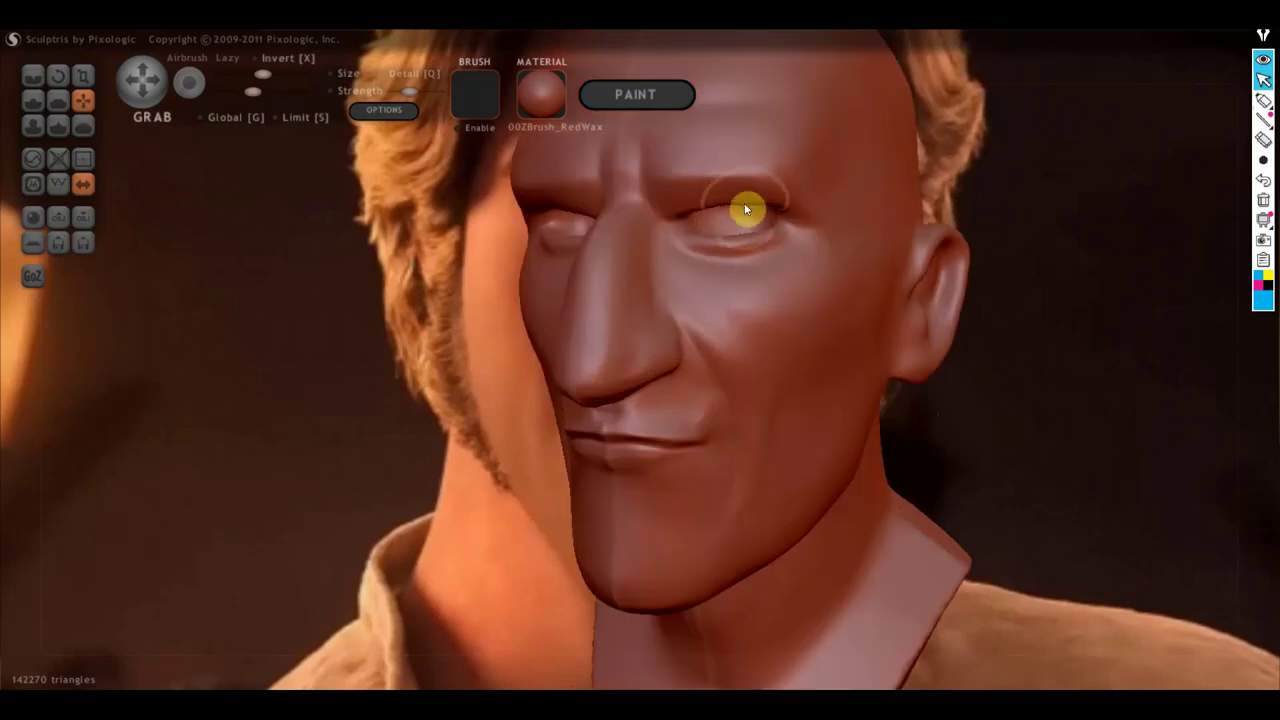
pyautogui.moveTo(744, 208)
pyautogui.mouseDown(button='right')
pyautogui.moveTo(748, 238)
pyautogui.moveTo(844, 238)
pyautogui.moveTo(800, 238)
pyautogui.mouseUp(button='right')
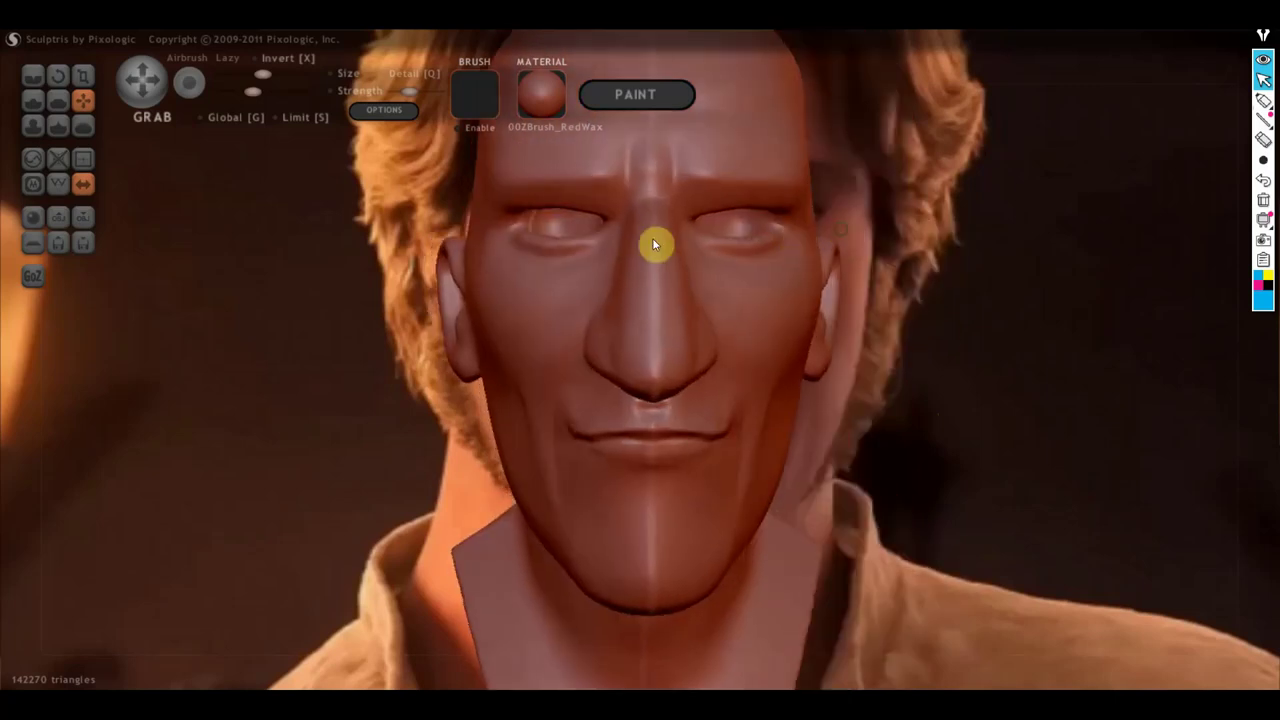
pyautogui.moveTo(510, 216); pyautogui.dragTo(514, 225)
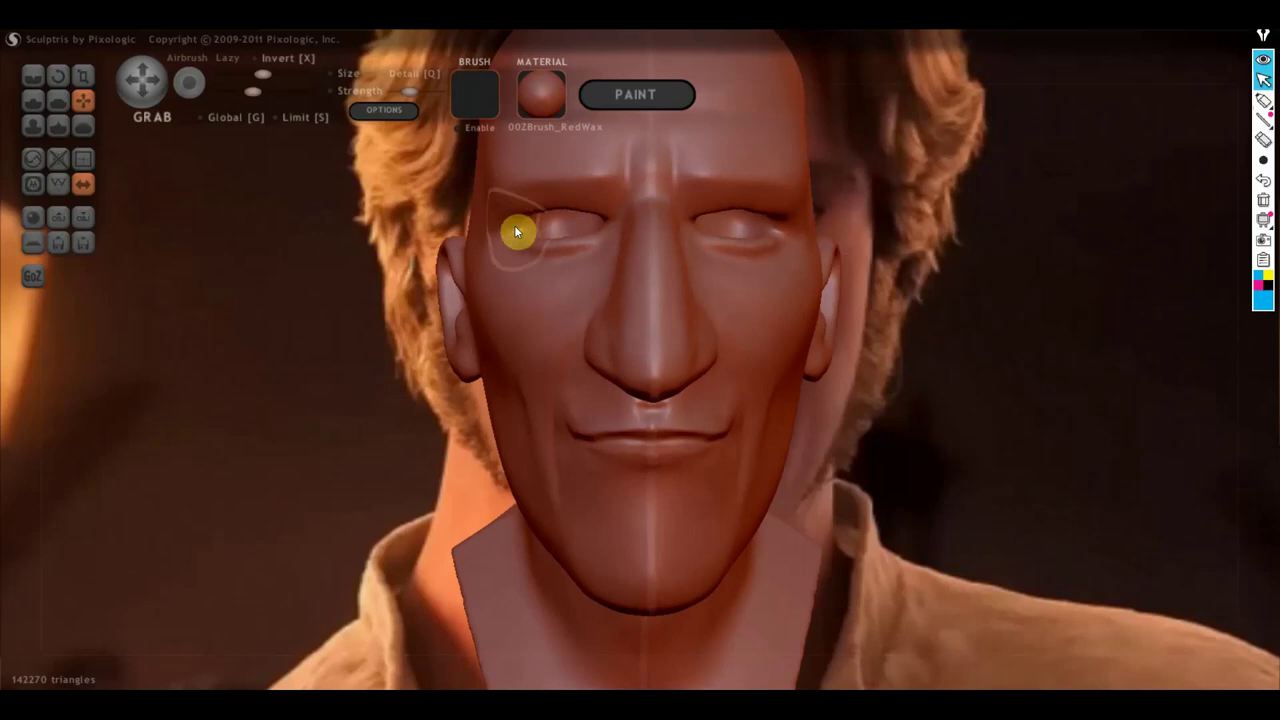
pyautogui.moveTo(728, 218); pyautogui.dragTo(736, 206)
pyautogui.moveTo(712, 299); pyautogui.dragTo(873, 306, button='right')
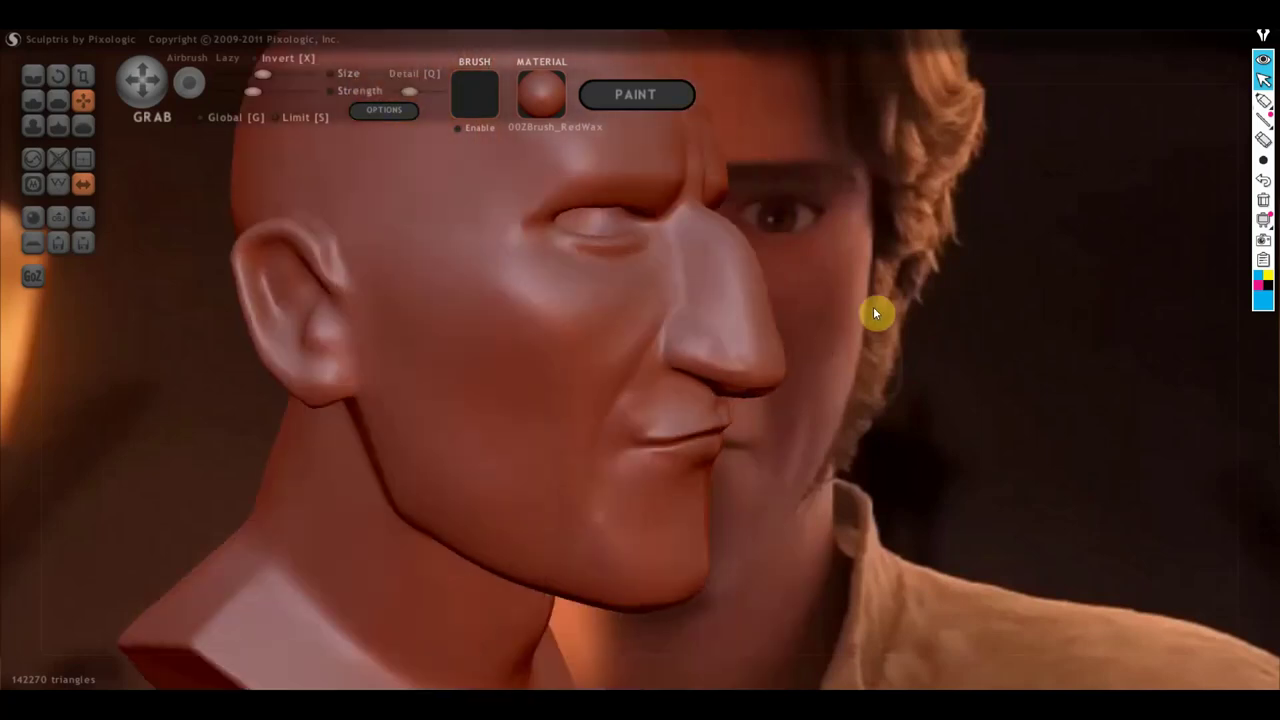
# Check the bust beside the reference face from profile, front and three-quarter views
pyautogui.scroll(2, 603, 276)
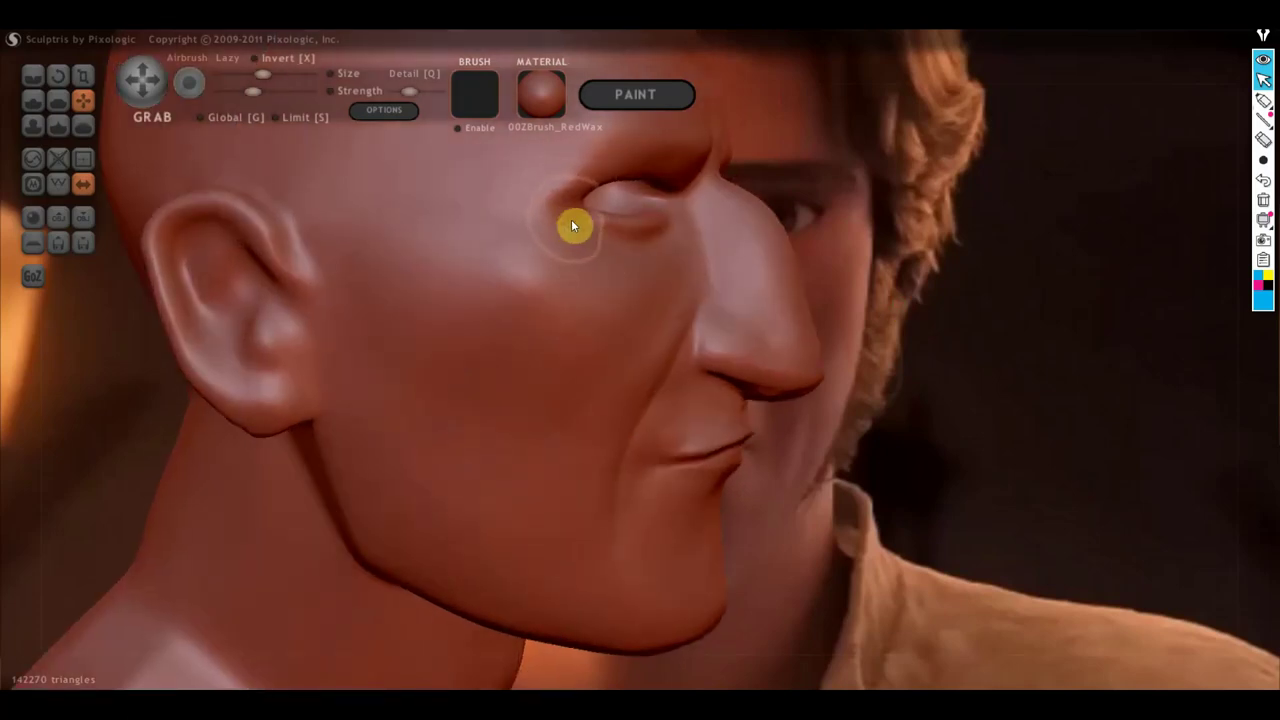
pyautogui.scroll(-3, 650, 420)
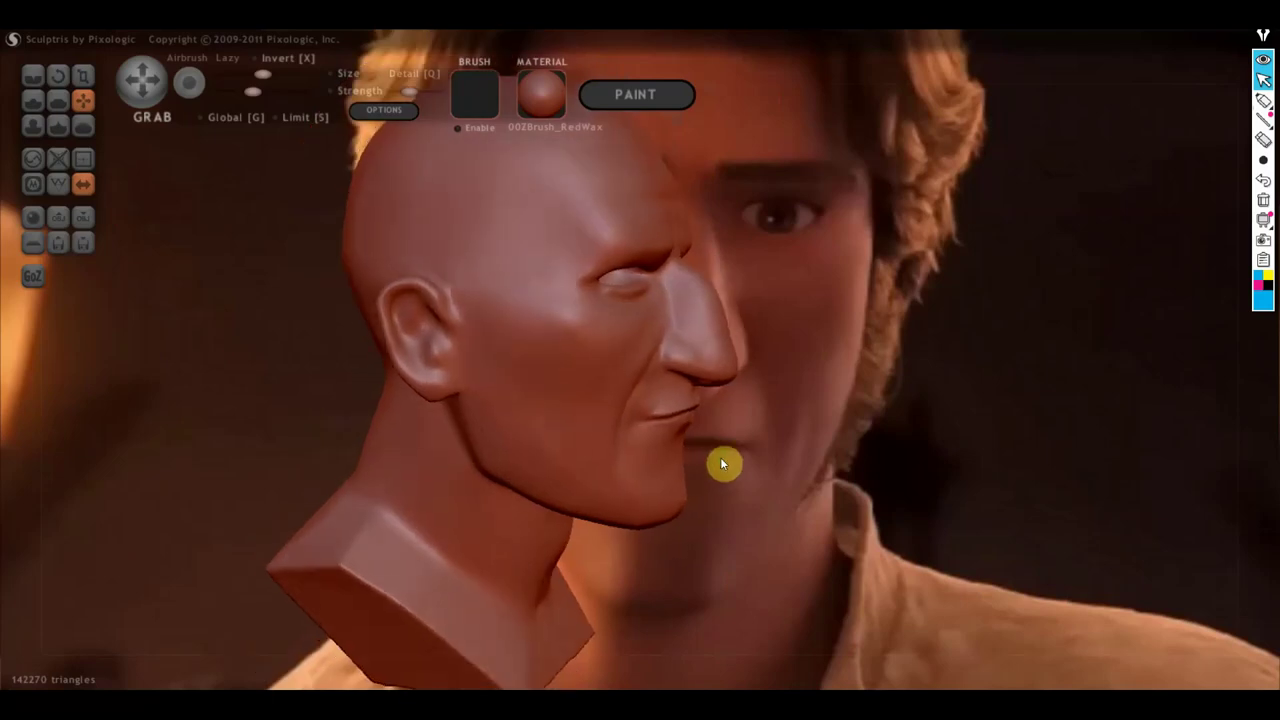
pyautogui.scroll(-2, 330, 500)
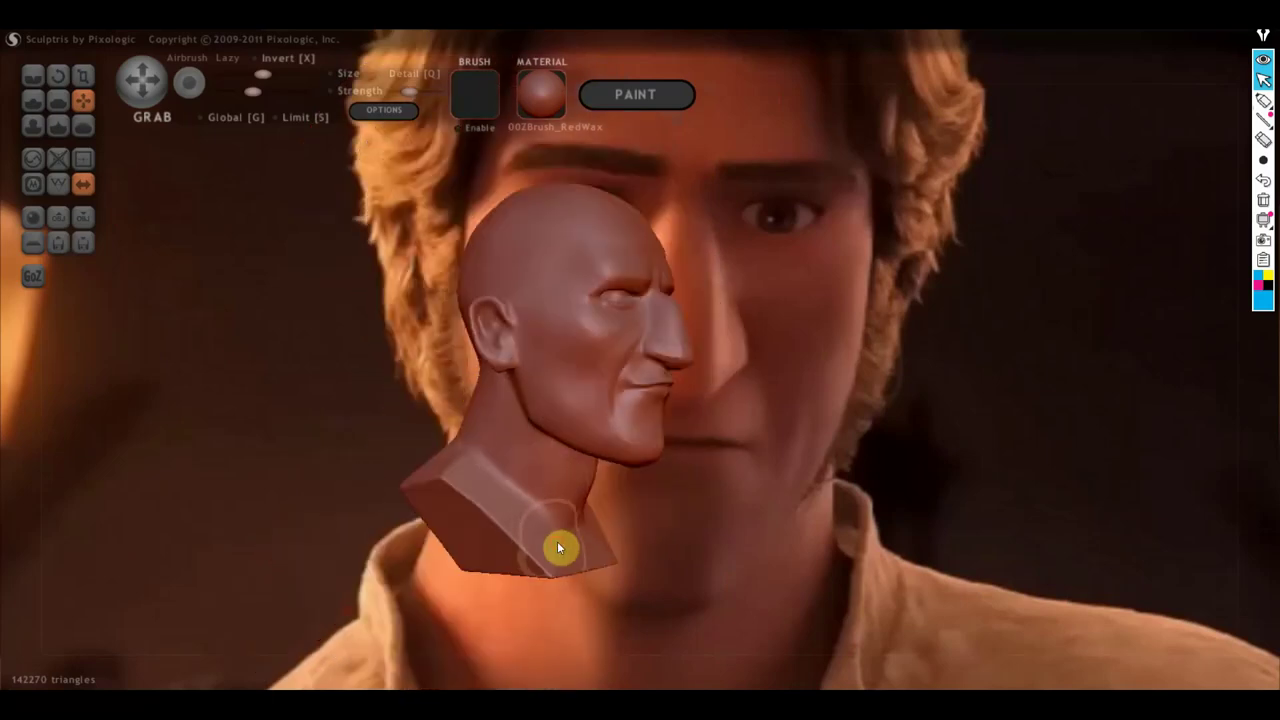
pyautogui.moveTo(551, 548); pyautogui.dragTo(342, 548, button='right')
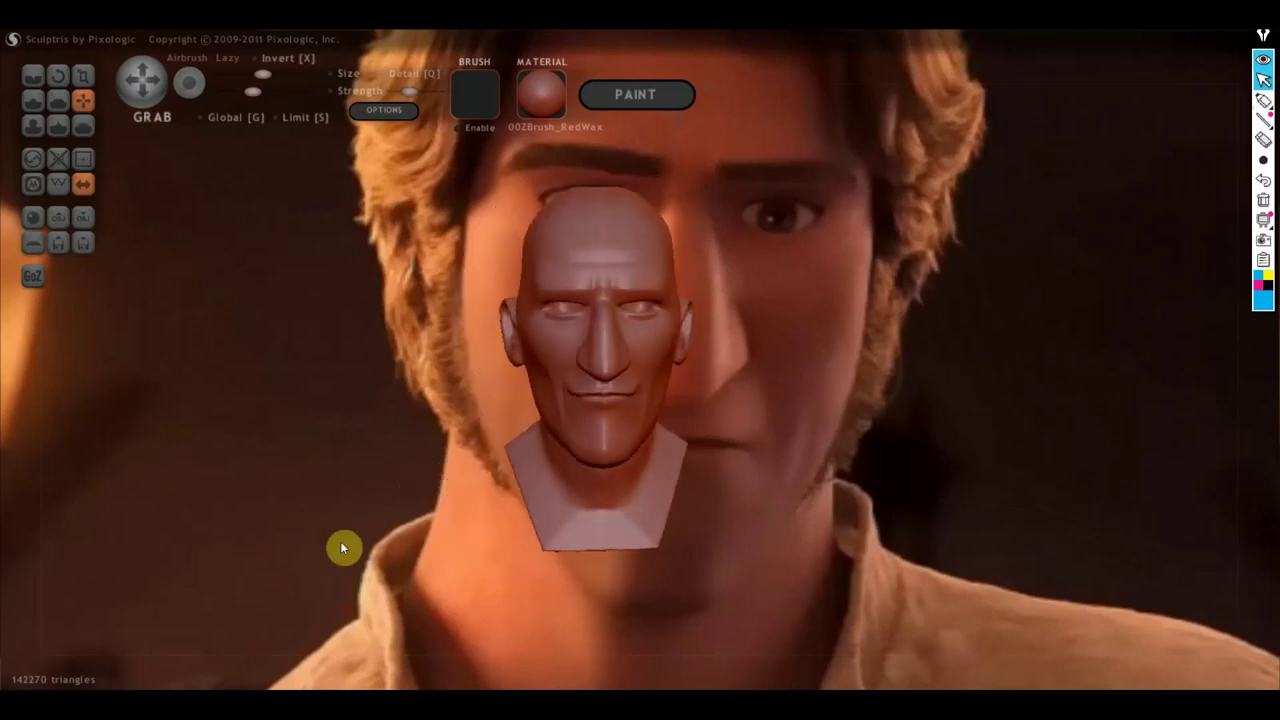
pyautogui.scroll(2, 763, 508)
pyautogui.moveTo(776, 506)
pyautogui.mouseDown(button='right')
pyautogui.moveTo(813, 509)
pyautogui.moveTo(784, 495)
pyautogui.moveTo(675, 509)
pyautogui.mouseUp(button='right')
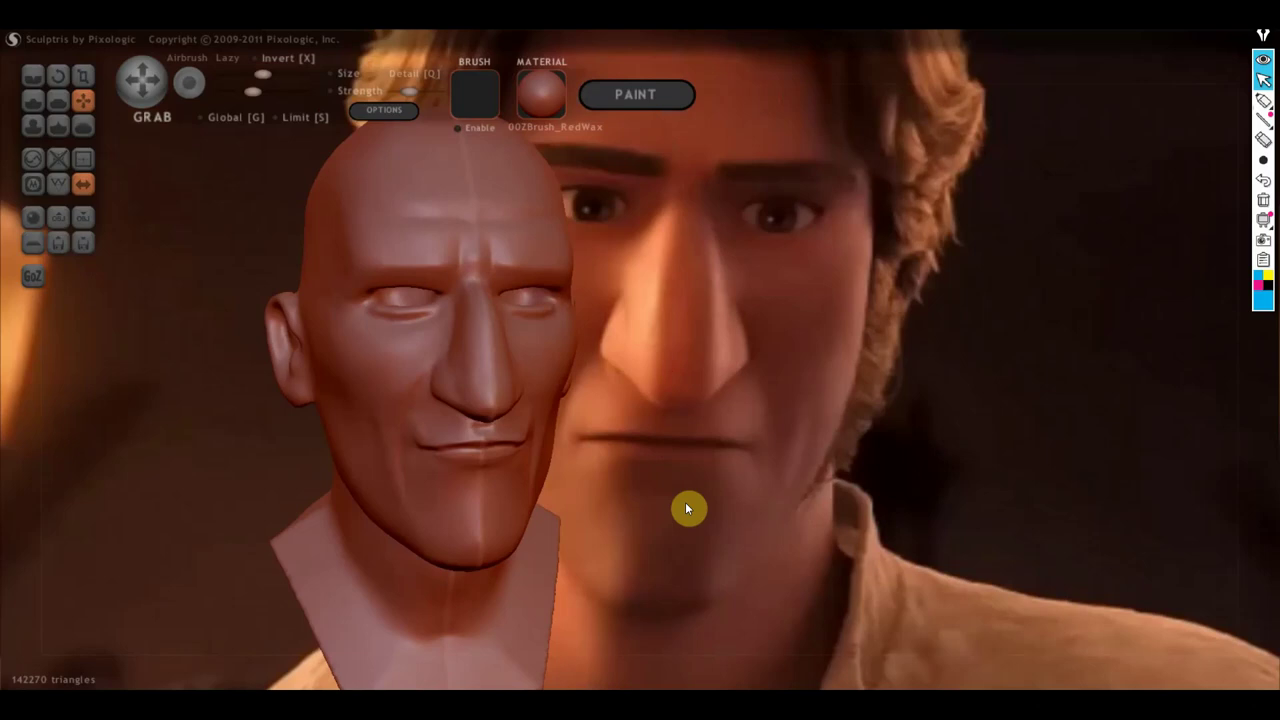
pyautogui.moveTo(499, 525)
pyautogui.mouseDown(button='right')
pyautogui.moveTo(726, 517)
pyautogui.moveTo(699, 517)
pyautogui.mouseUp(button='right')
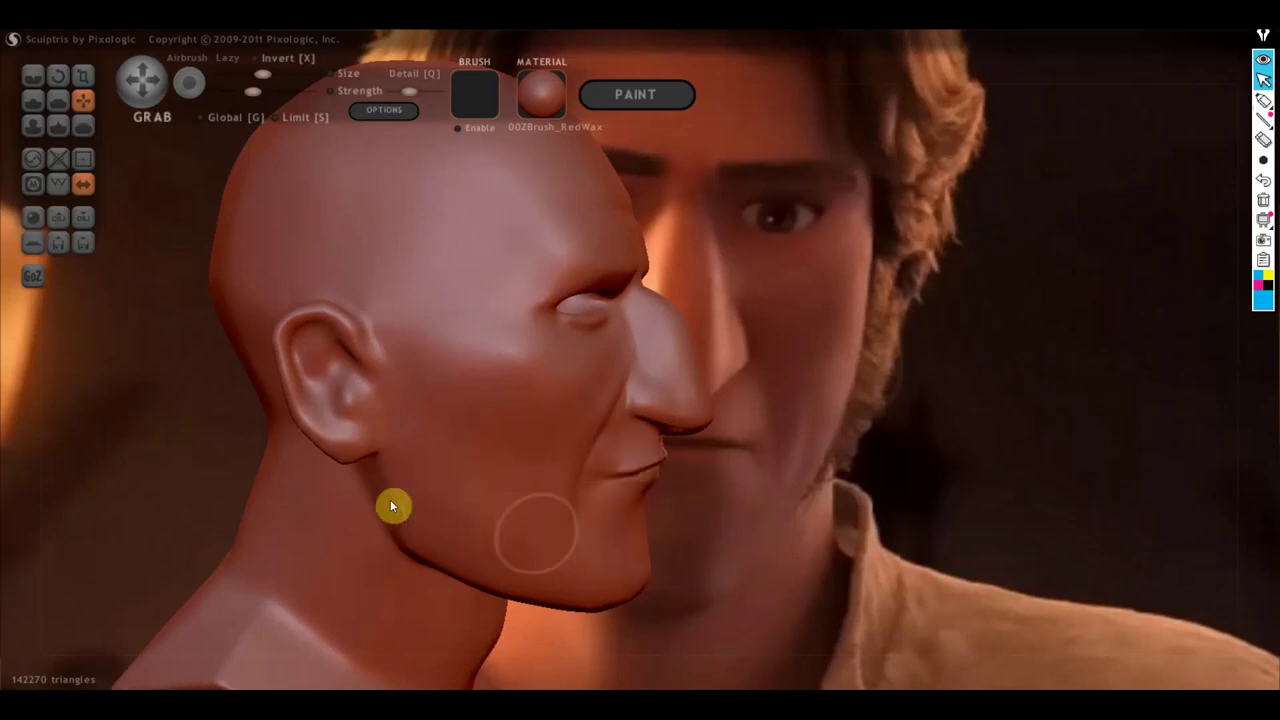
pyautogui.moveTo(613, 490); pyautogui.dragTo(521, 494, button='right')
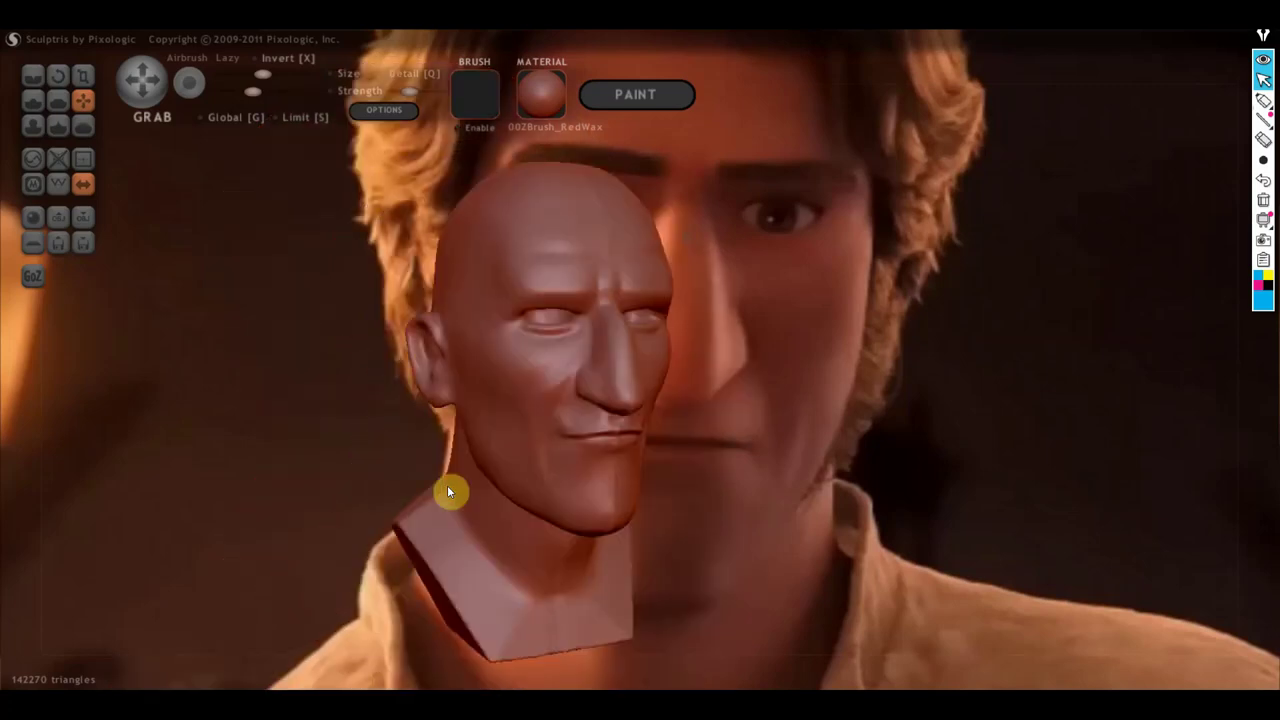